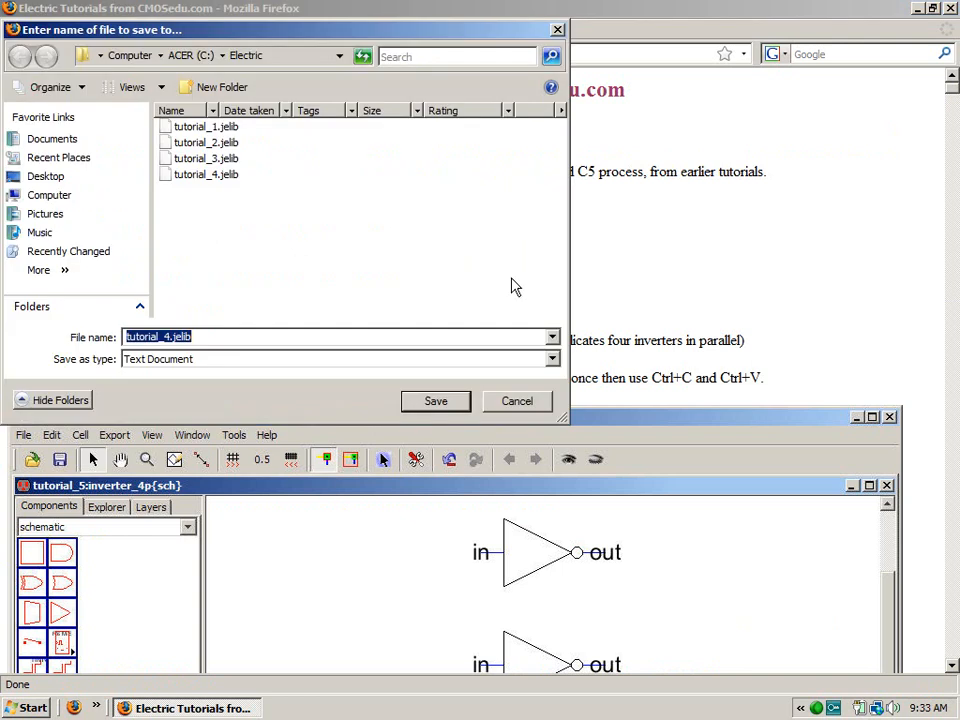
- Save tutorial_4.jelib in the Electric folder, replacing the existing file, and launch Electric from the desktop
{"action": "left_click", "coordinate": [432, 403]}
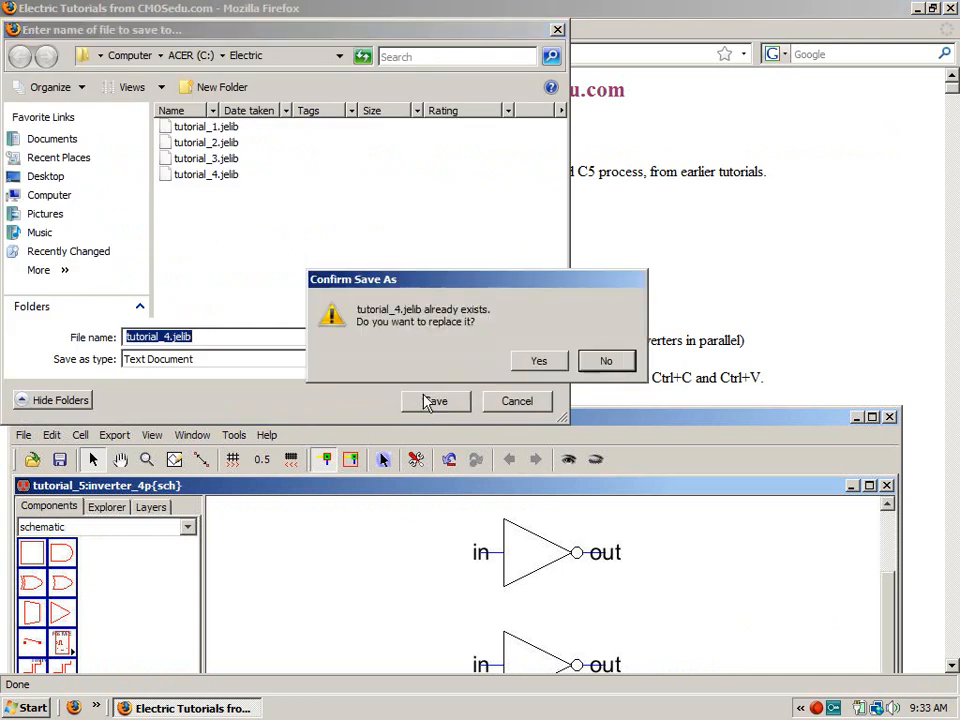
{"action": "left_click", "coordinate": [540, 362]}
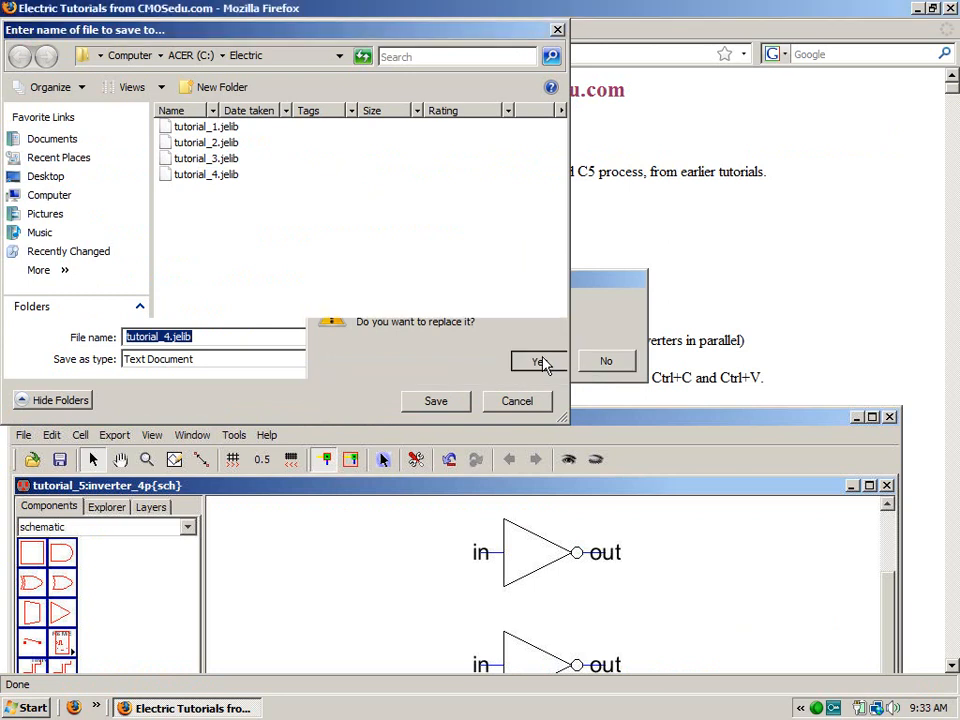
{"action": "left_click", "coordinate": [917, 8]}
{"action": "double_click", "coordinate": [193, 94]}
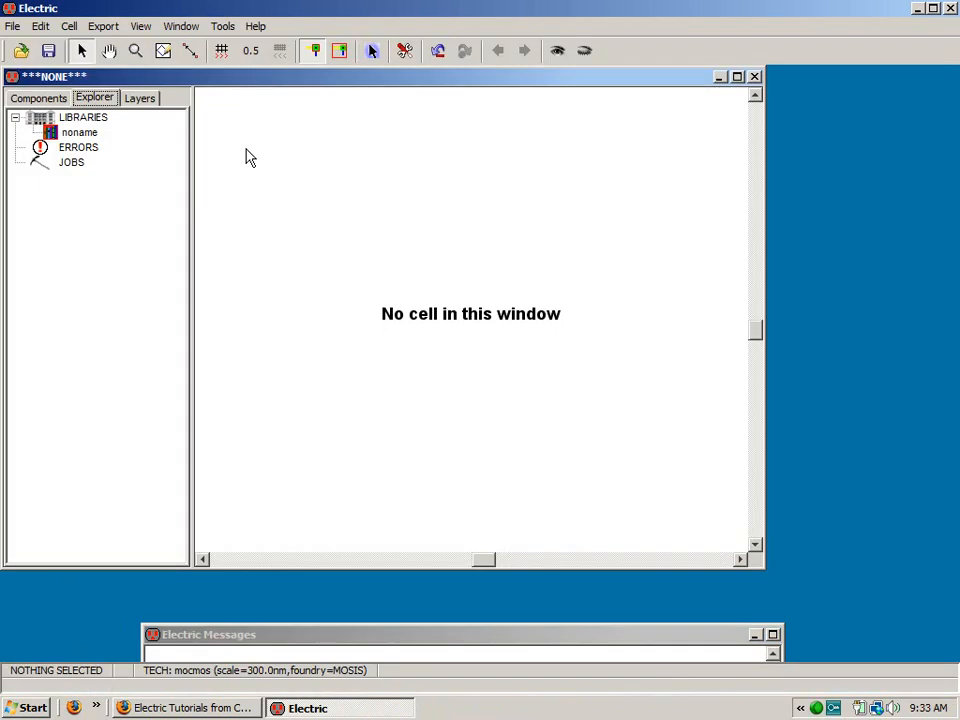
- Place the Electric Messages window directly below the cell window and stretch it across the full workspace width
{"action": "left_click_drag", "start_coordinate": [440, 637], "coordinate": [435, 553]}
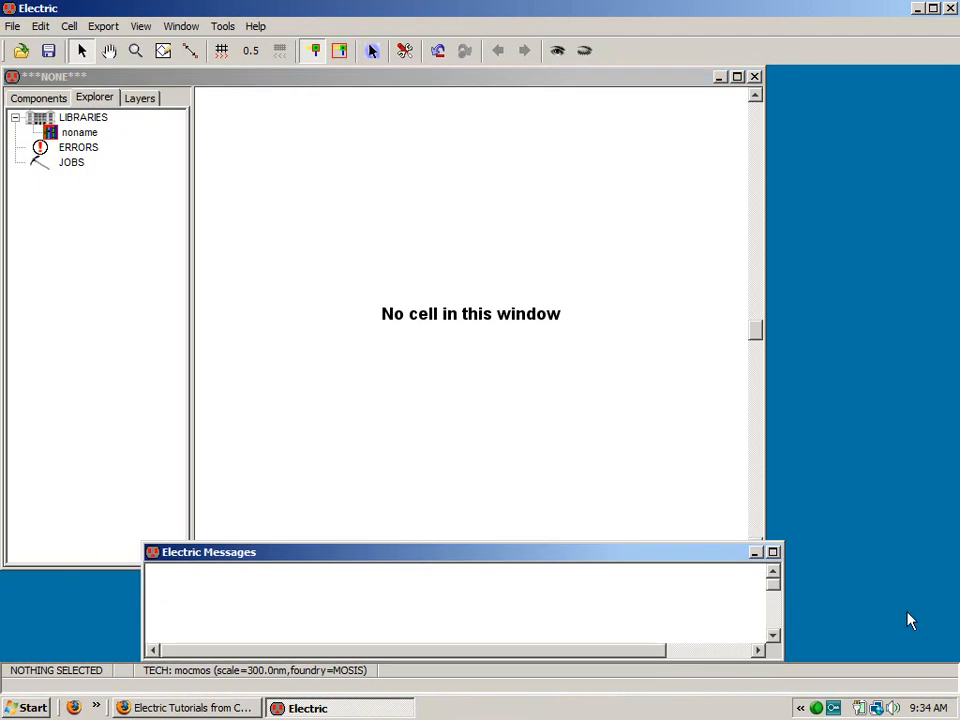
{"action": "left_click_drag", "start_coordinate": [784, 612], "coordinate": [958, 610]}
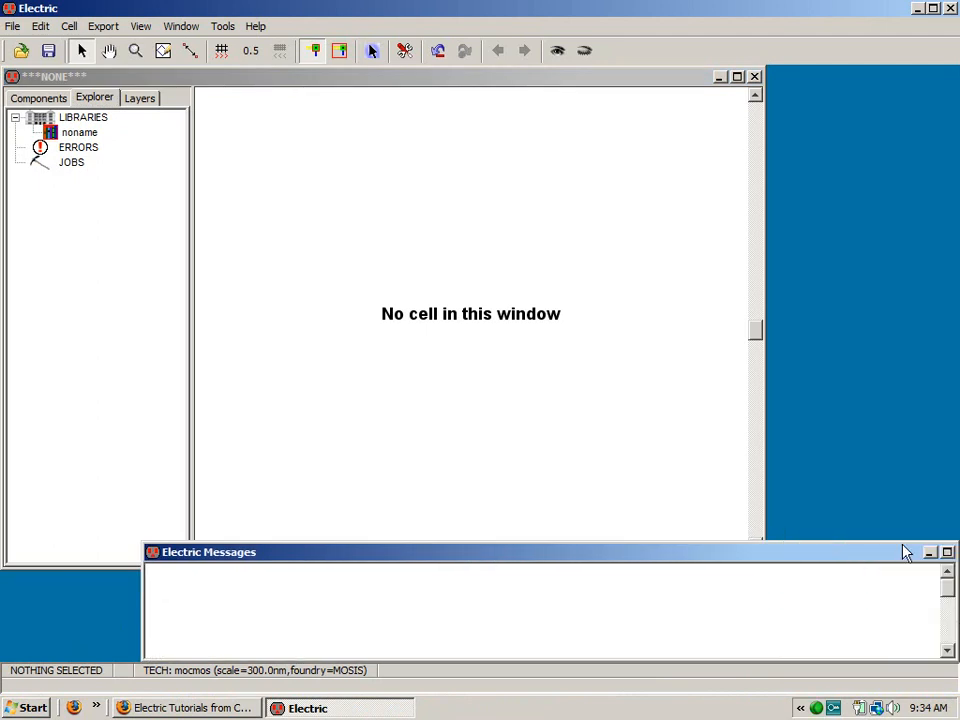
{"action": "left_click_drag", "start_coordinate": [900, 551], "coordinate": [900, 579]}
{"action": "left_click_drag", "start_coordinate": [146, 622], "coordinate": [4, 622]}
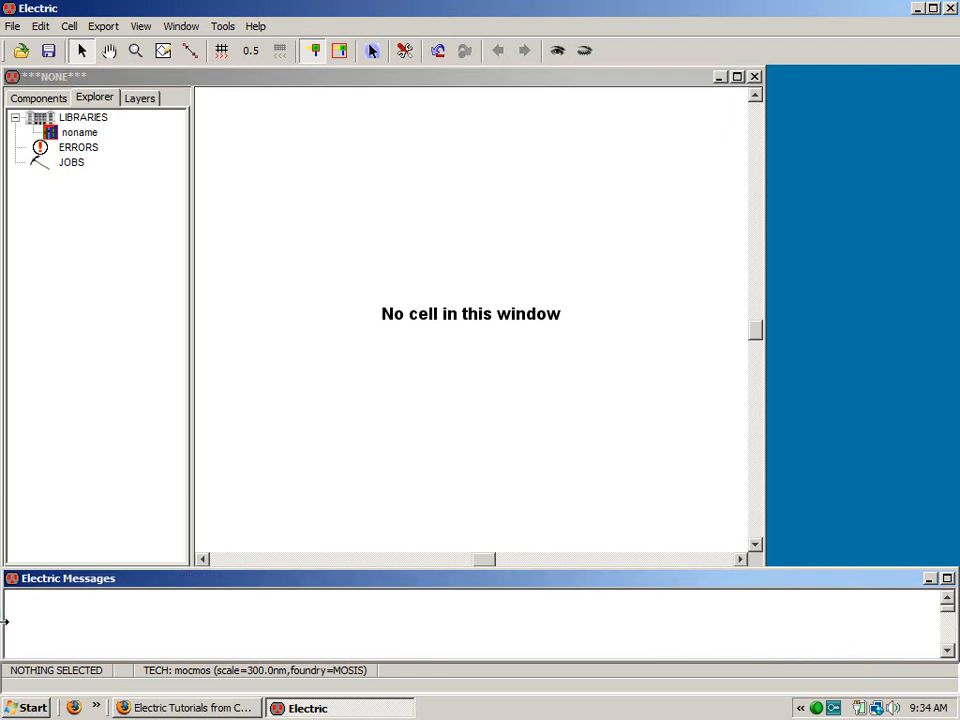
{"action": "key", "text": "t"}
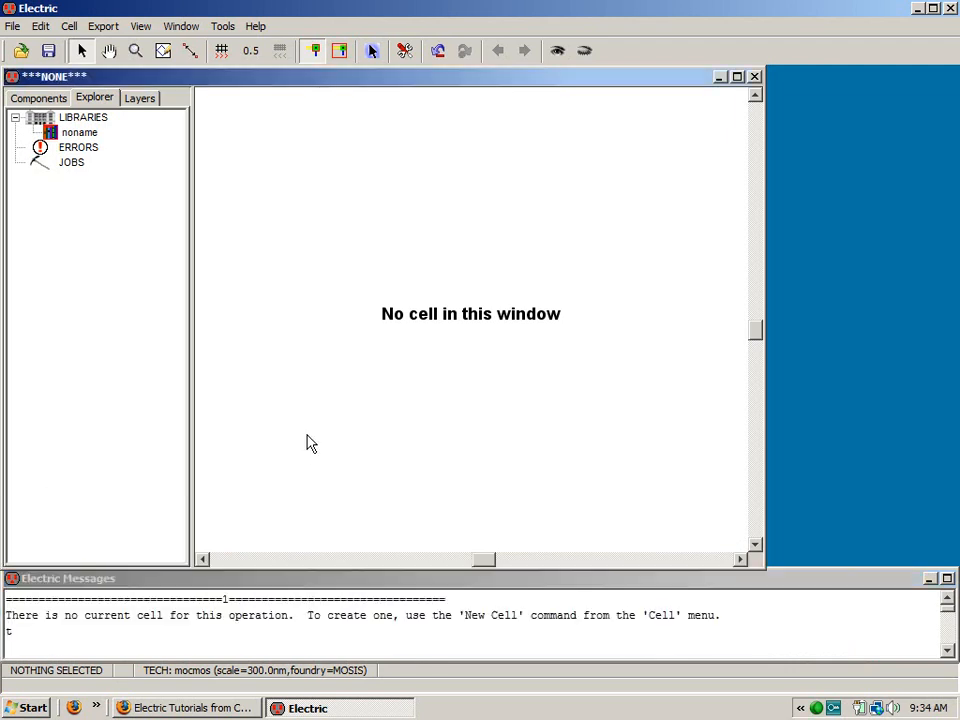
- Tile the cell window horizontally so it fills the space above the messages
{"action": "left_click", "coordinate": [220, 30]}
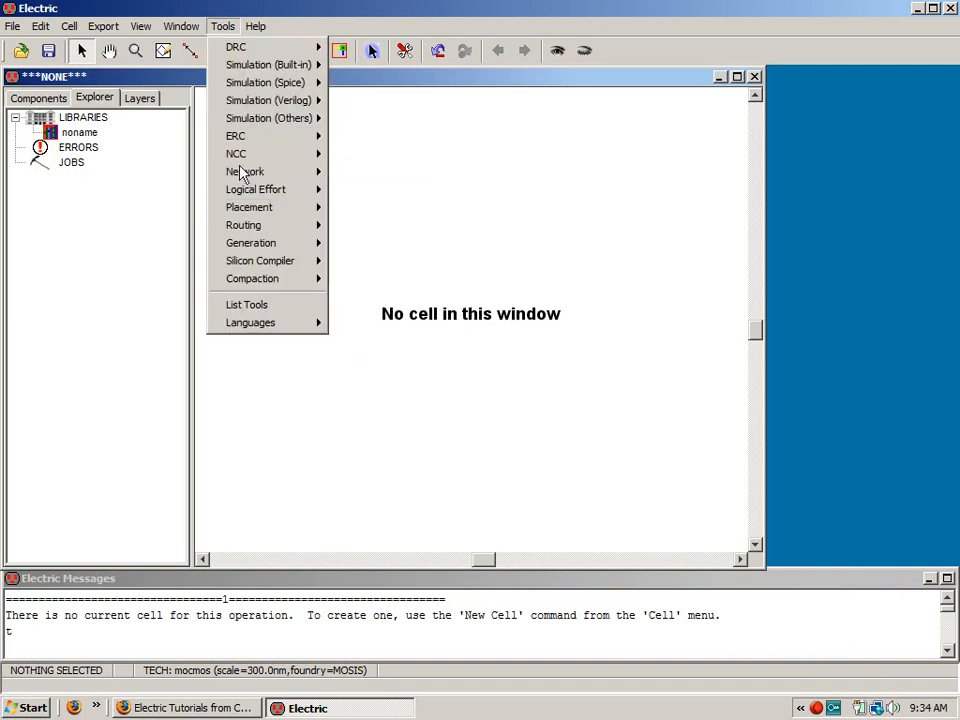
{"action": "mouse_move", "coordinate": [169, 27]}
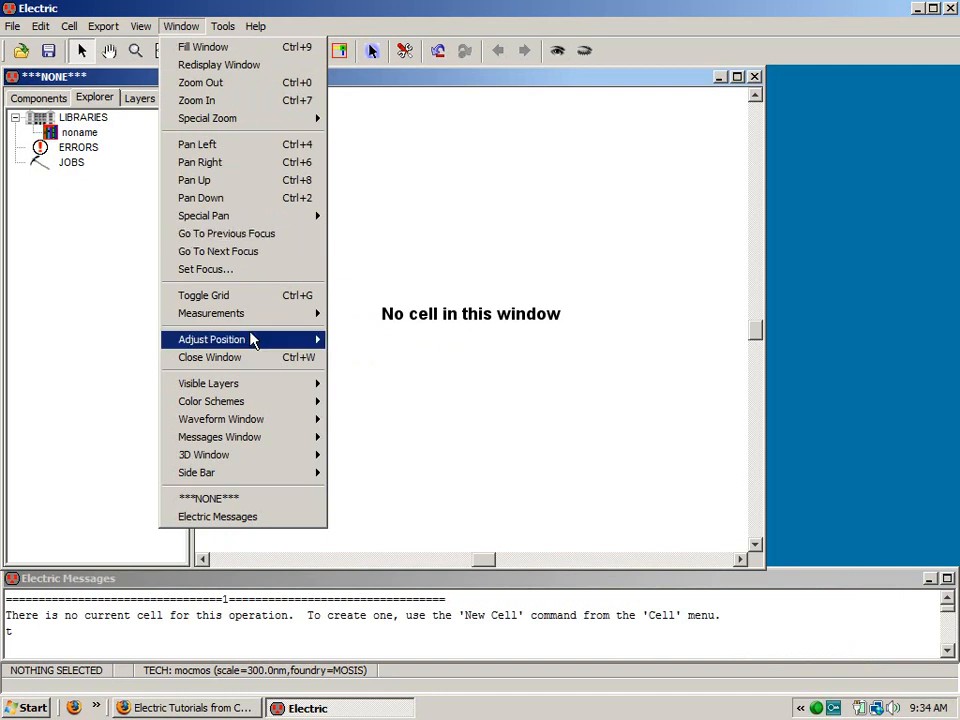
{"action": "mouse_move", "coordinate": [251, 341]}
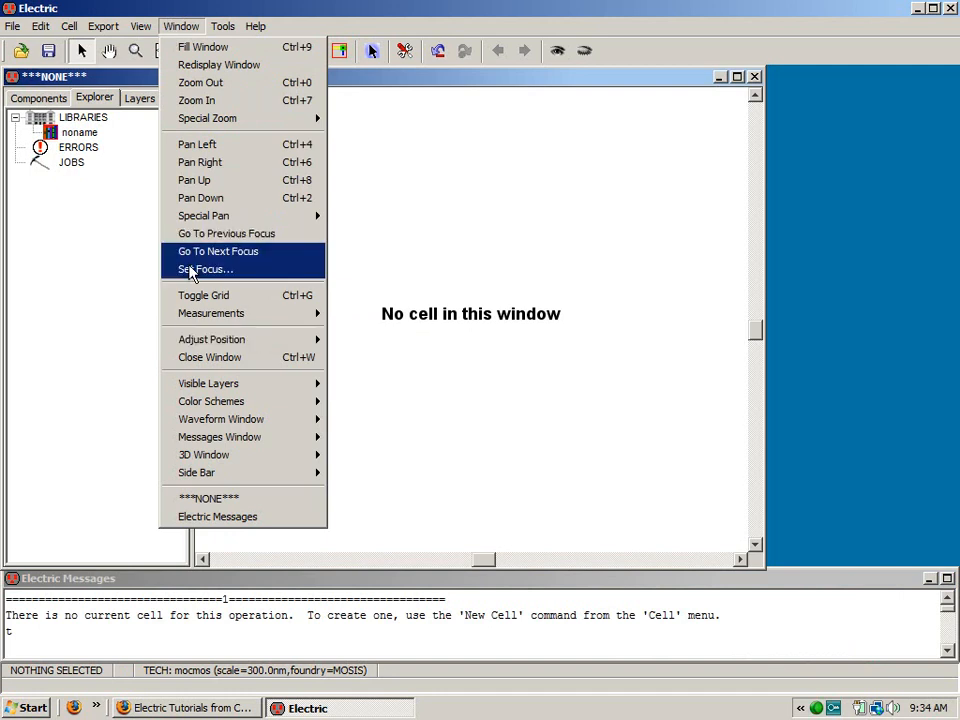
{"action": "mouse_move", "coordinate": [318, 340]}
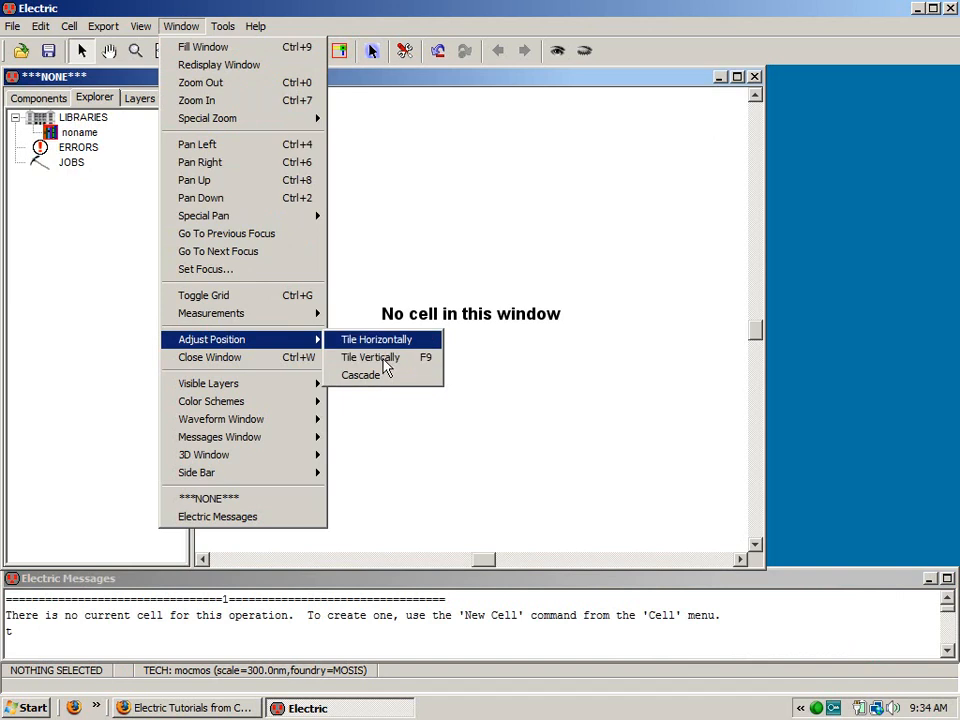
{"action": "left_click", "coordinate": [376, 342]}
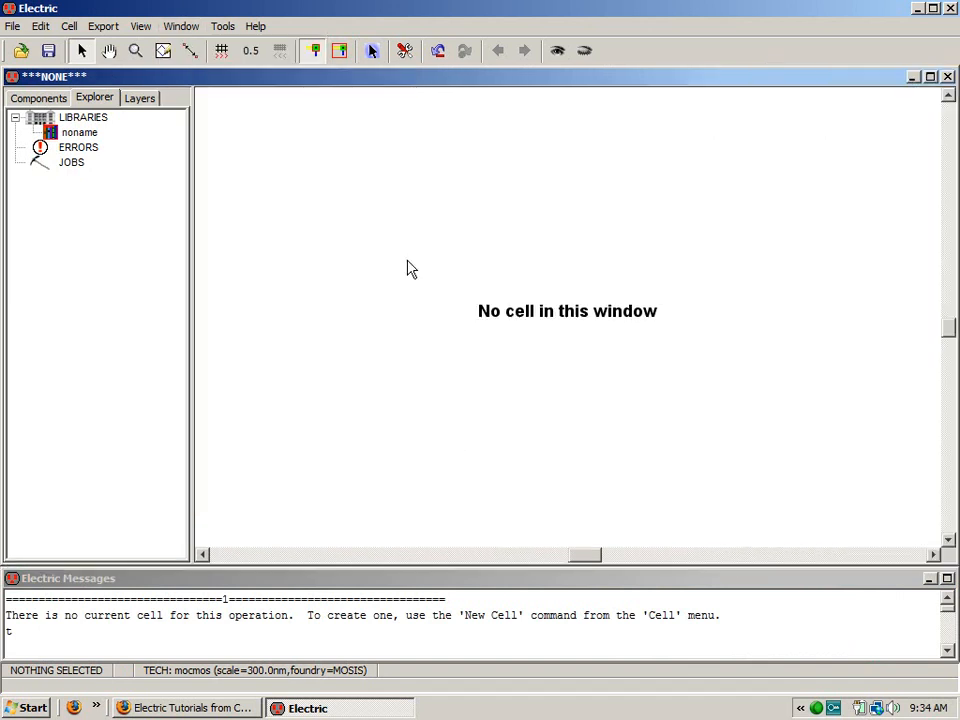
- Open the library tutorial_4.jelib from the Electric folder
{"action": "key", "text": "ctrl+o"}
{"action": "left_click", "coordinate": [318, 281]}
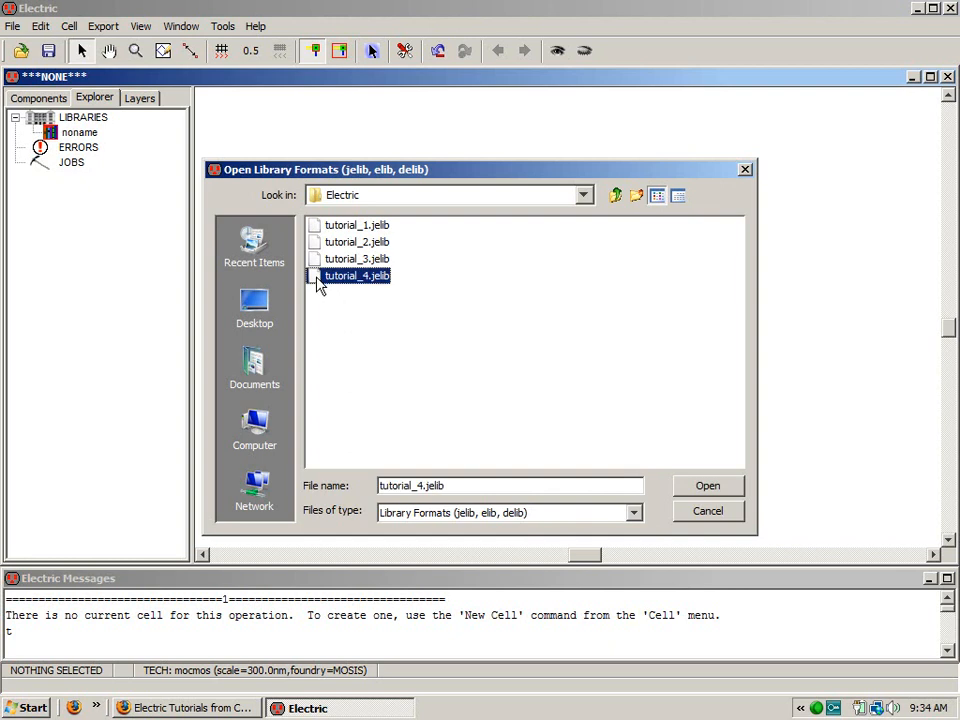
{"action": "left_click", "coordinate": [686, 487]}
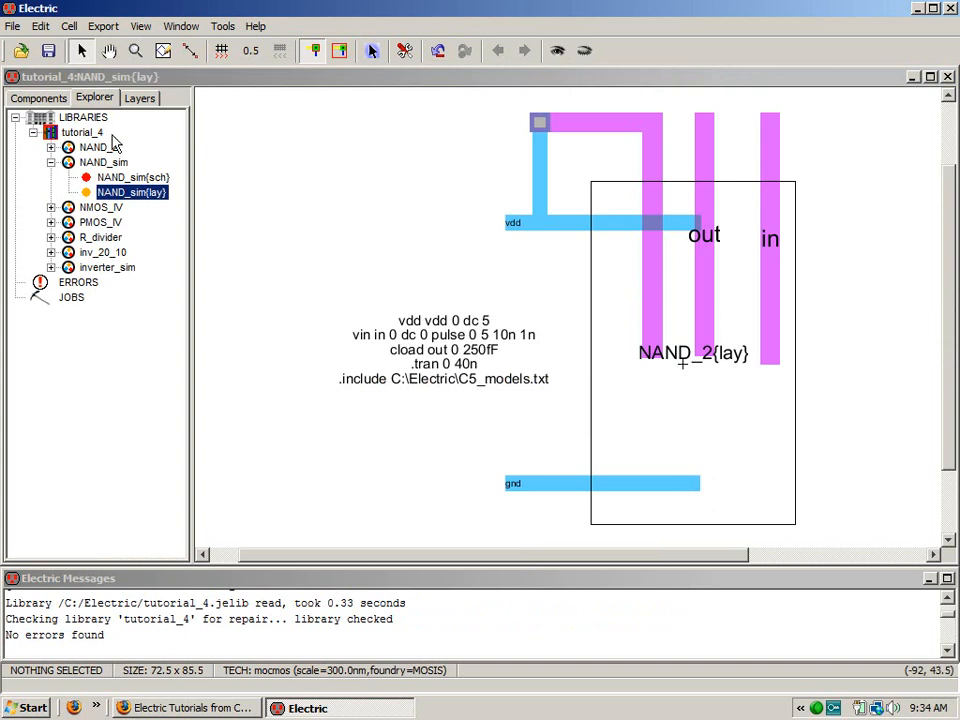
- Save the tutorial_4 library under the new name tutorial_5.jelib in the Electric folder
{"action": "left_click", "coordinate": [80, 137]}
{"action": "left_click", "coordinate": [12, 26]}
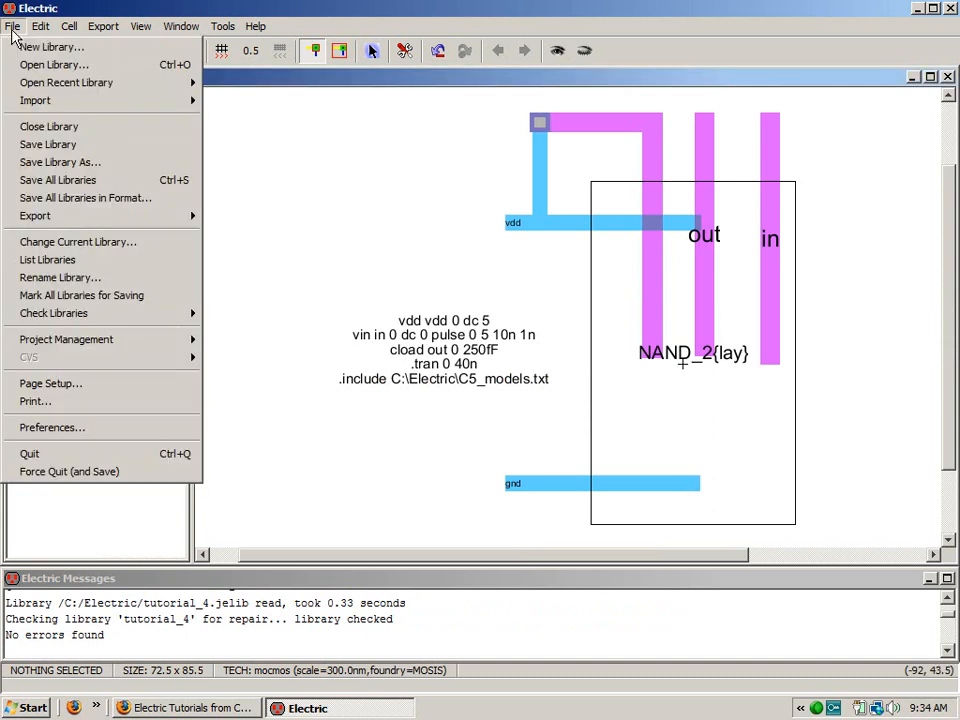
{"action": "left_click", "coordinate": [52, 162]}
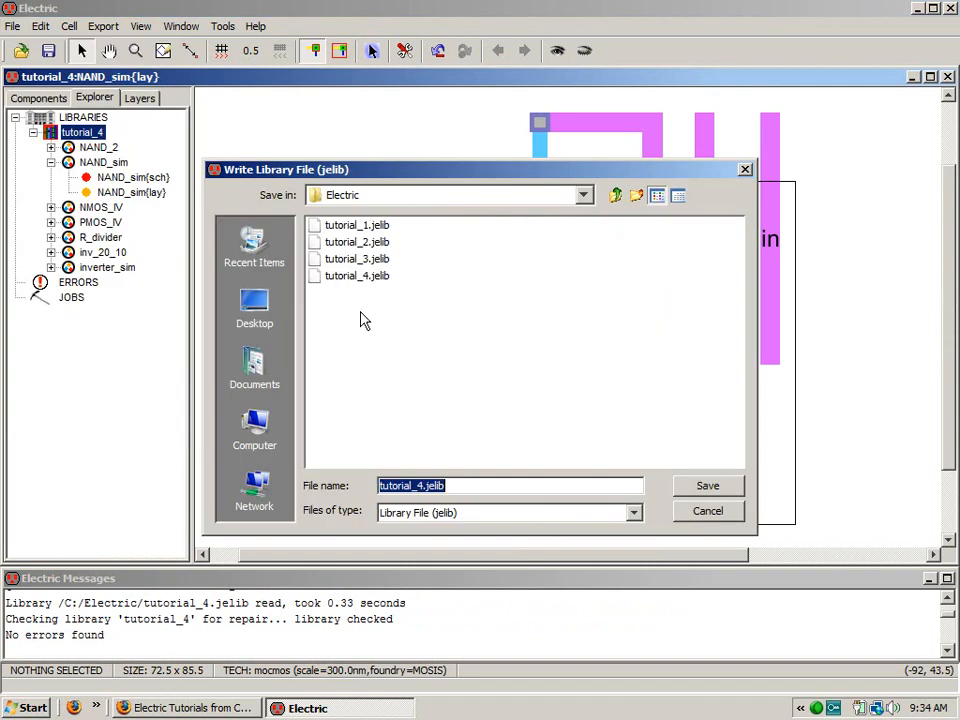
{"action": "left_click", "coordinate": [424, 488]}
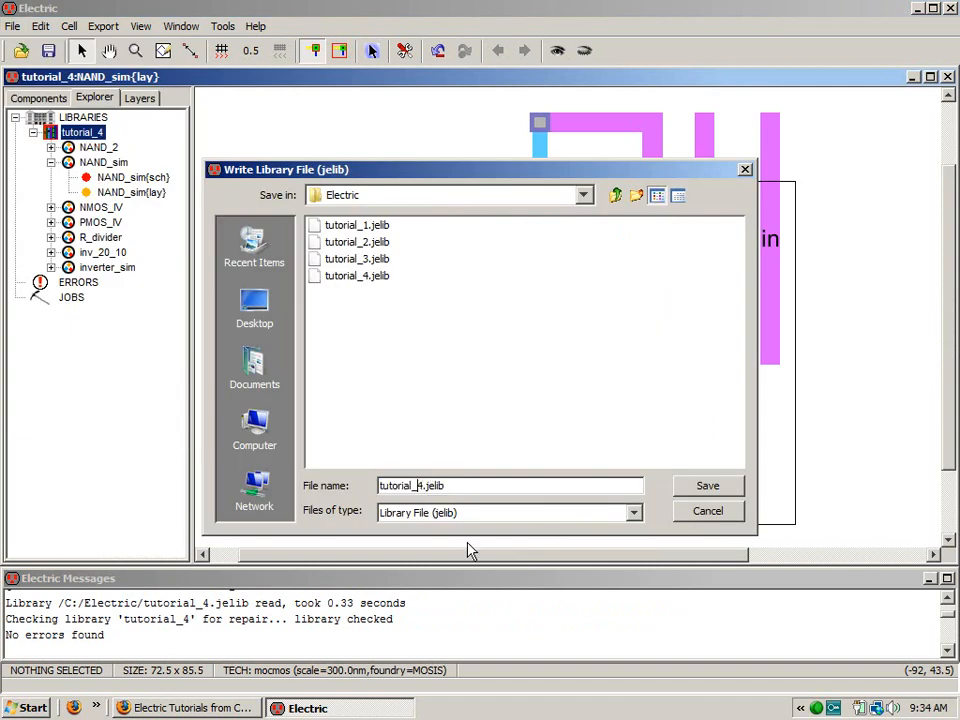
{"action": "key", "text": "BackSpace"}
{"action": "type", "text": "5"}
{"action": "left_click", "coordinate": [728, 486]}
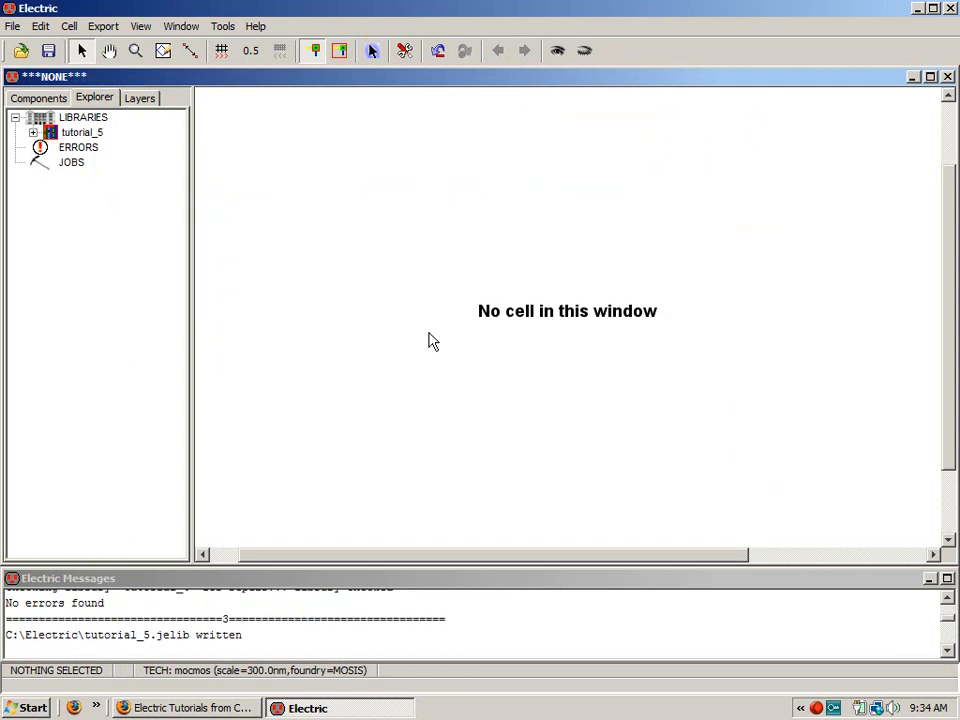
- Create a layout cell named inverter_4p in the tutorial_5 library with mocmos technology
{"action": "left_click", "coordinate": [33, 132]}
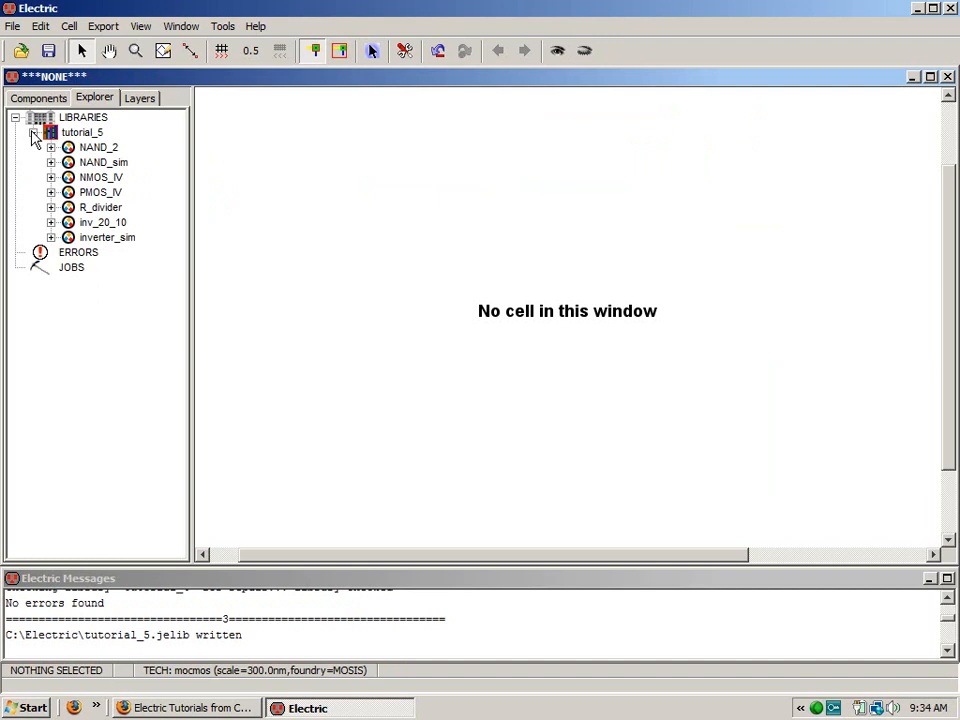
{"action": "left_click", "coordinate": [70, 27]}
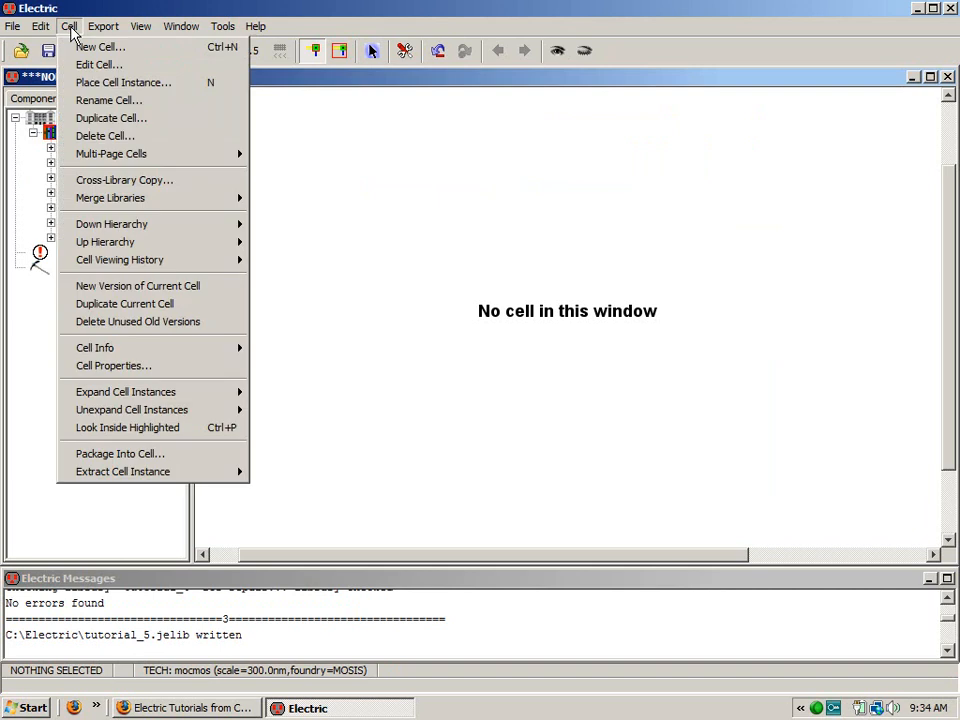
{"action": "left_click", "coordinate": [77, 49]}
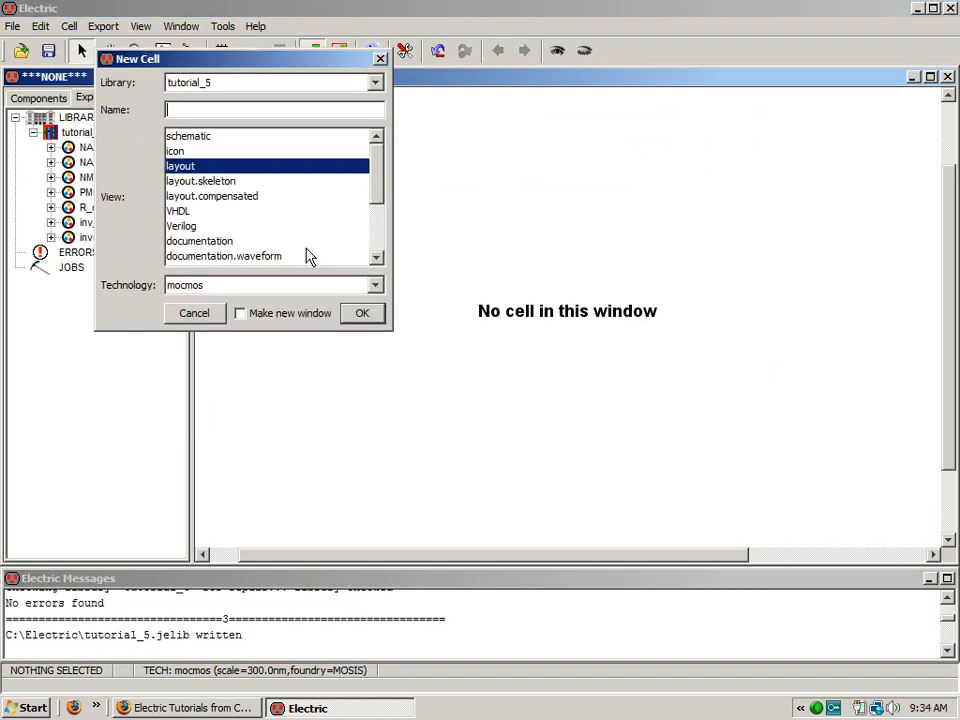
{"action": "type", "text": "inverter_4p"}
{"action": "left_click", "coordinate": [364, 316]}
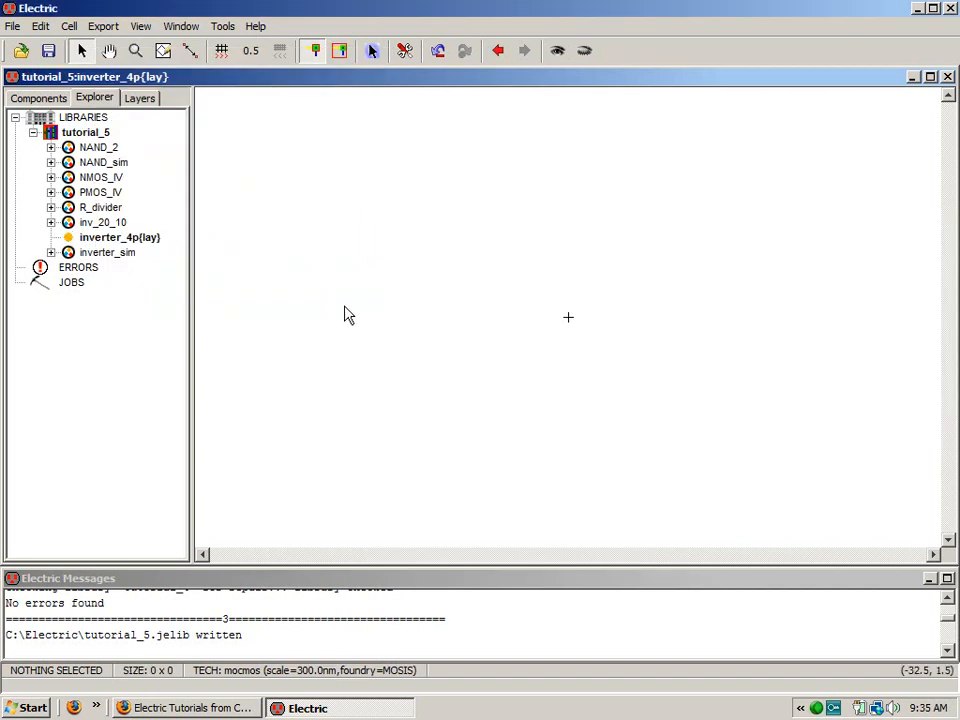
- Try to change the view of the inverter_4p layout cell to schematic
{"action": "left_click", "coordinate": [111, 242]}
{"action": "right_click", "coordinate": [111, 242]}
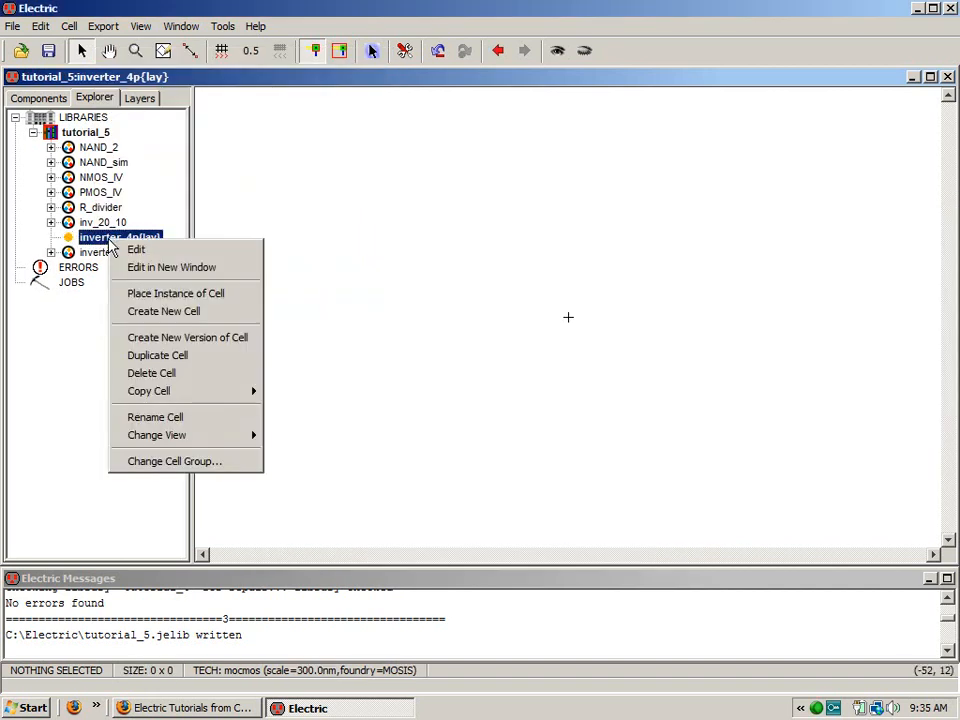
{"action": "mouse_move", "coordinate": [207, 438]}
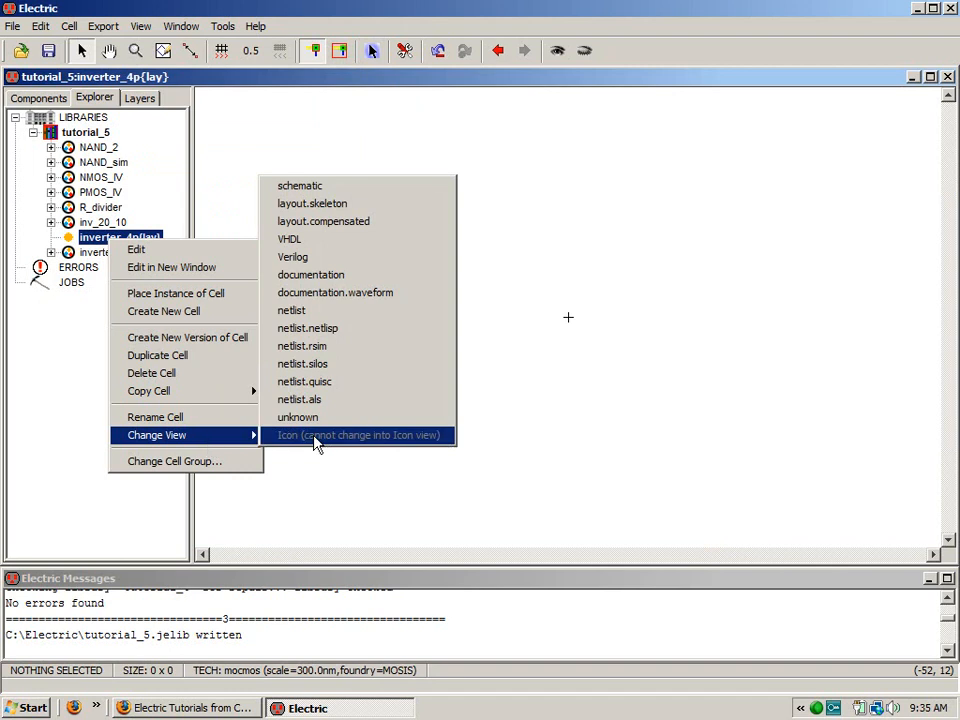
{"action": "left_click", "coordinate": [320, 188]}
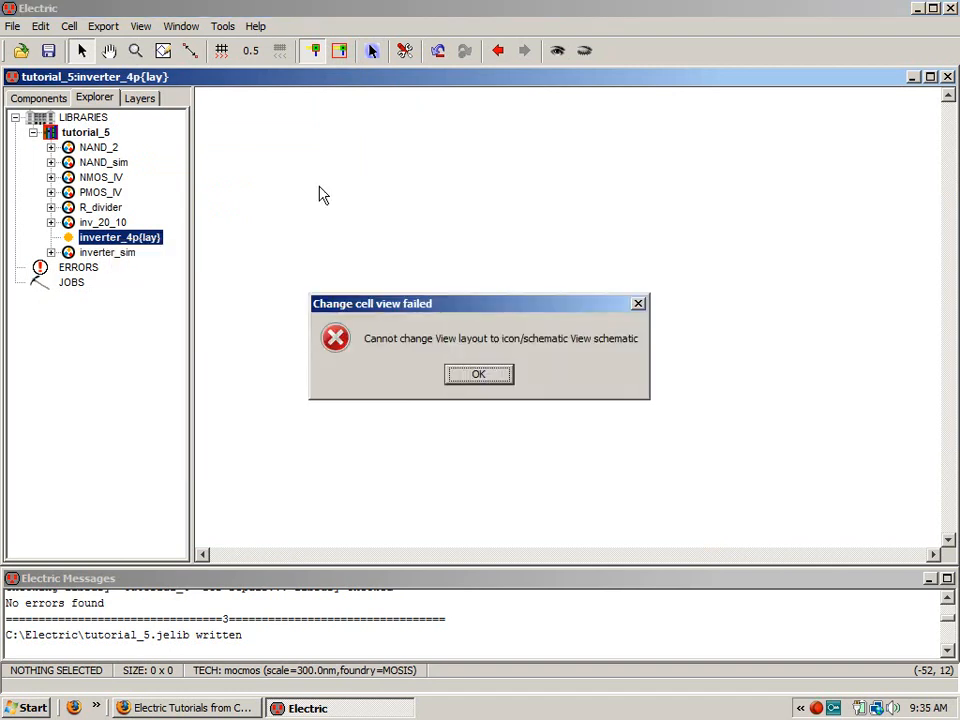
{"action": "left_click", "coordinate": [496, 375]}
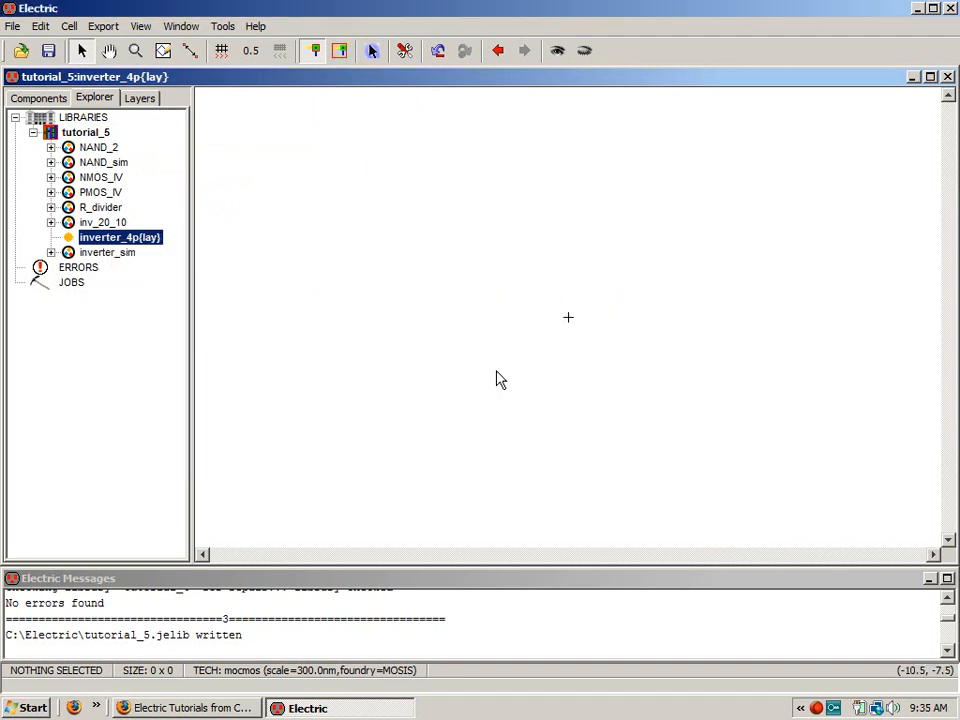
- Delete the inverter_4p layout cell from the tutorial_5 library
{"action": "right_click", "coordinate": [71, 240]}
{"action": "left_click", "coordinate": [163, 378]}
{"action": "left_click", "coordinate": [437, 375]}
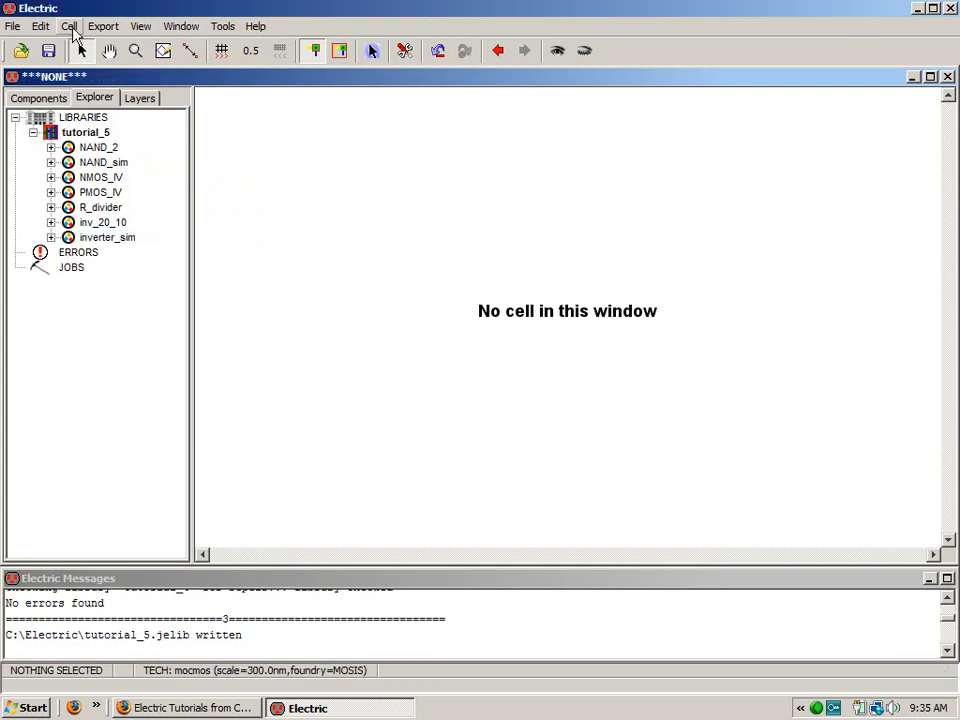
- Create a cell named inverter_4p with the schematic view in the tutorial_5 library
{"action": "left_click", "coordinate": [70, 27]}
{"action": "left_click", "coordinate": [86, 45]}
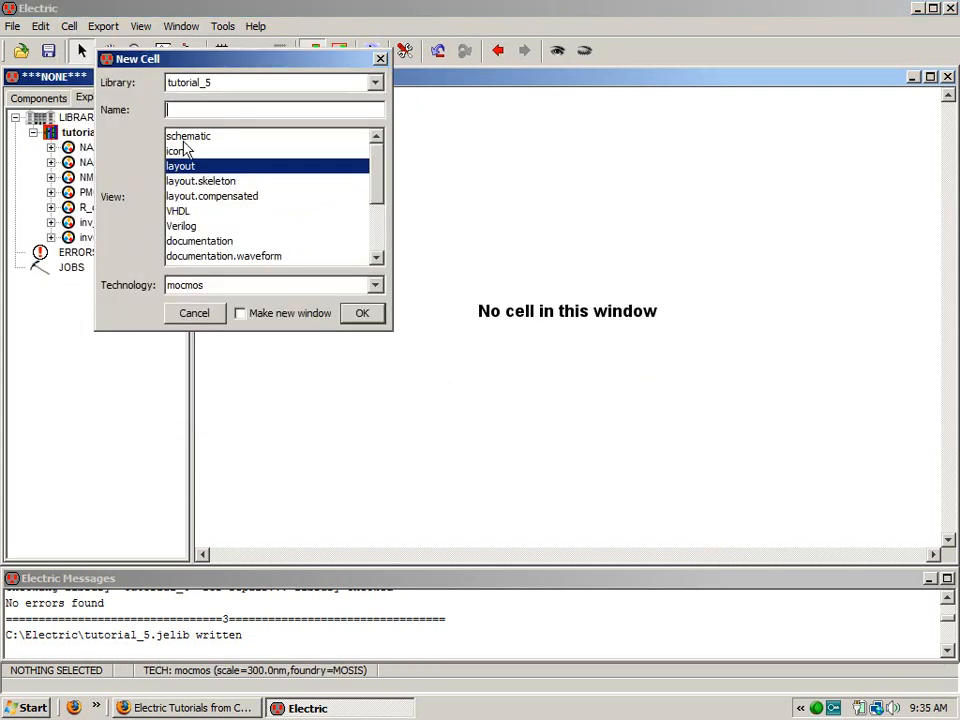
{"action": "left_click", "coordinate": [230, 137]}
{"action": "left_click", "coordinate": [185, 111]}
{"action": "type", "text": "inv"}
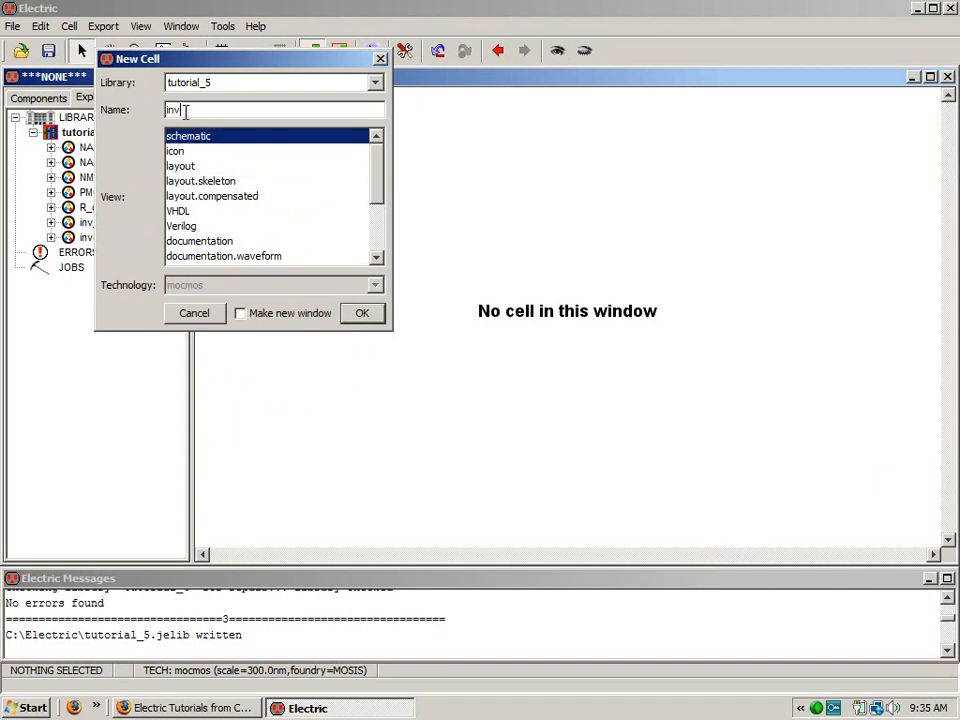
{"action": "type", "text": "erter_4p"}
{"action": "left_click", "coordinate": [368, 316]}
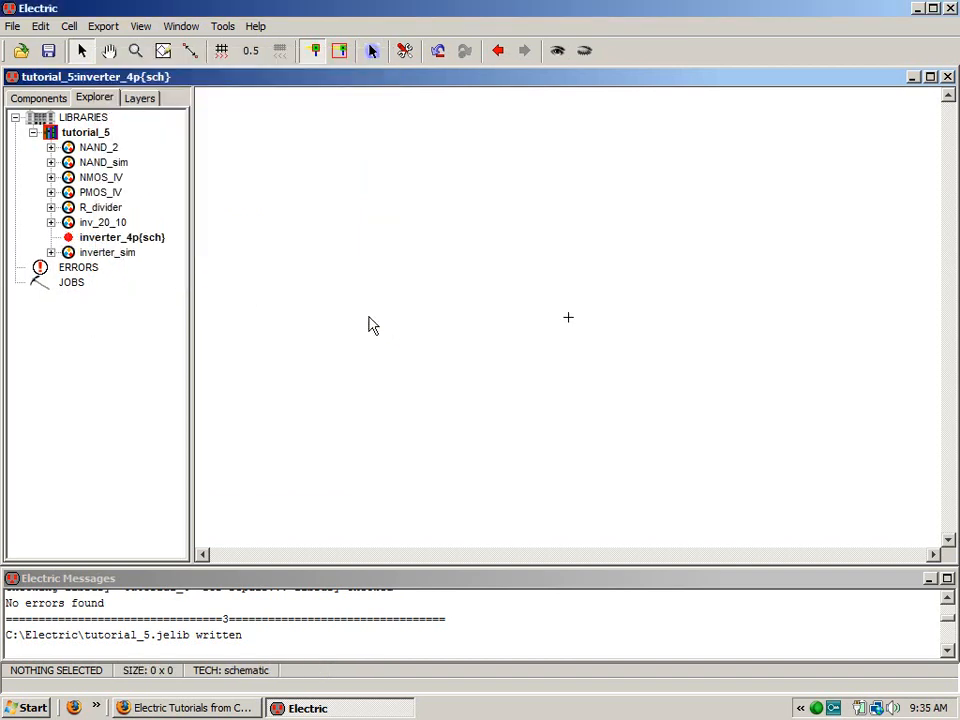
- Place an instance of the inv_20_10{ic} icon at the origin of the inverter_4p schematic, and bring back the library's cell list
{"action": "left_click", "coordinate": [84, 242]}
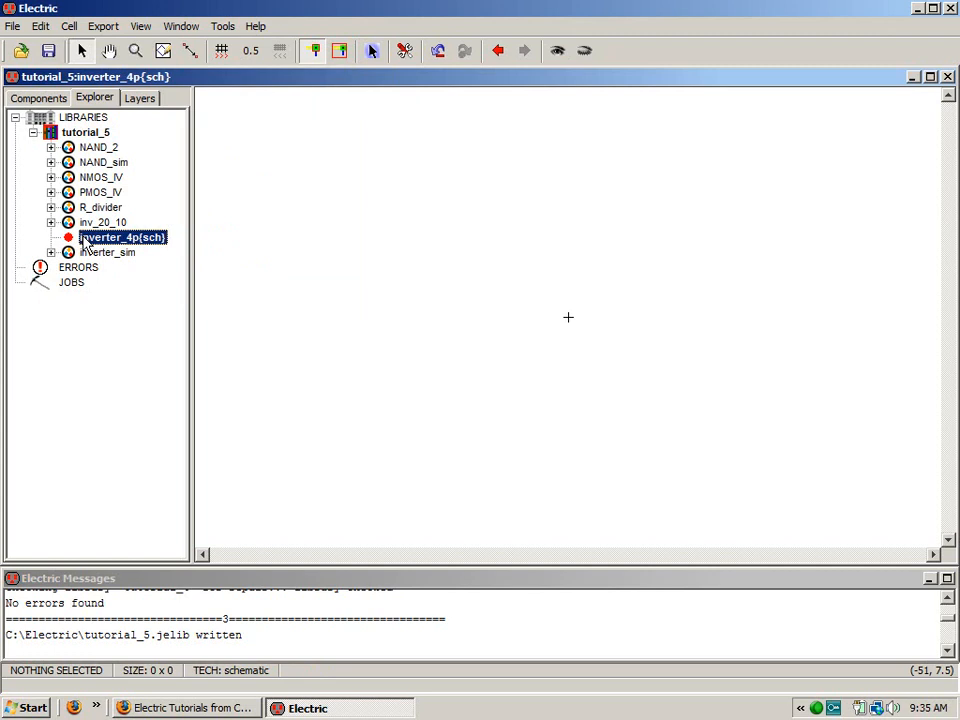
{"action": "left_click", "coordinate": [49, 99]}
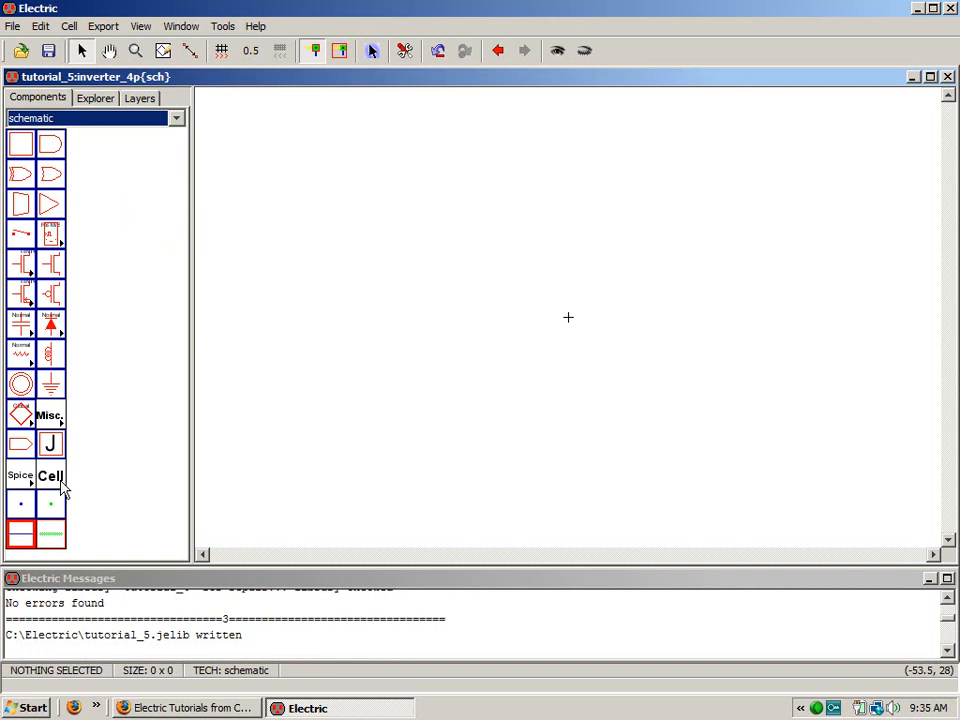
{"action": "left_click", "coordinate": [64, 488]}
{"action": "left_click", "coordinate": [65, 375]}
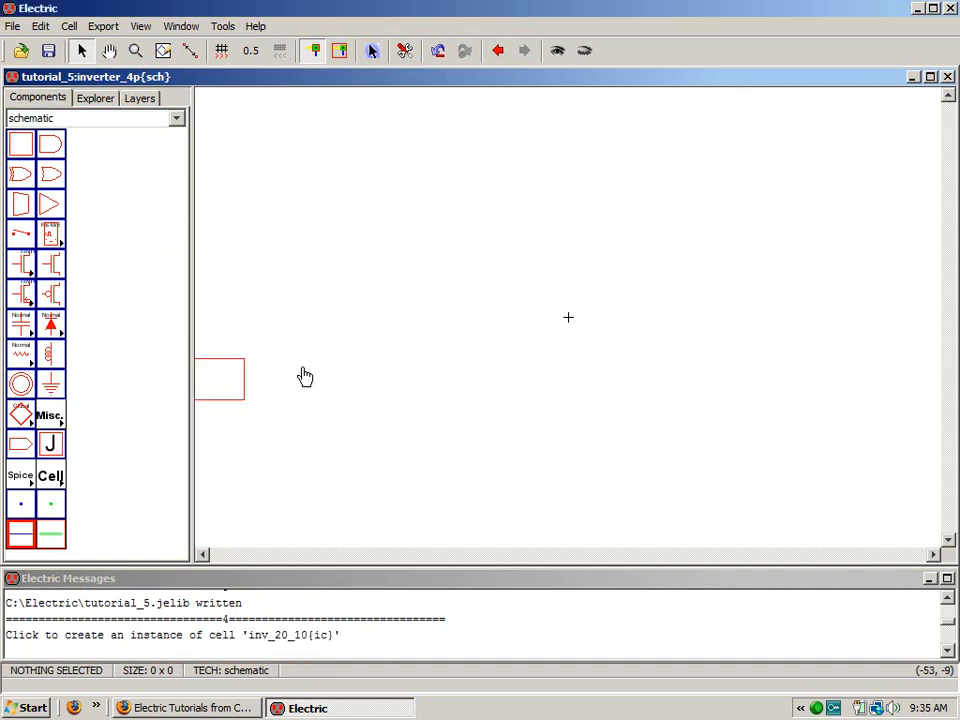
{"action": "left_click", "coordinate": [570, 322]}
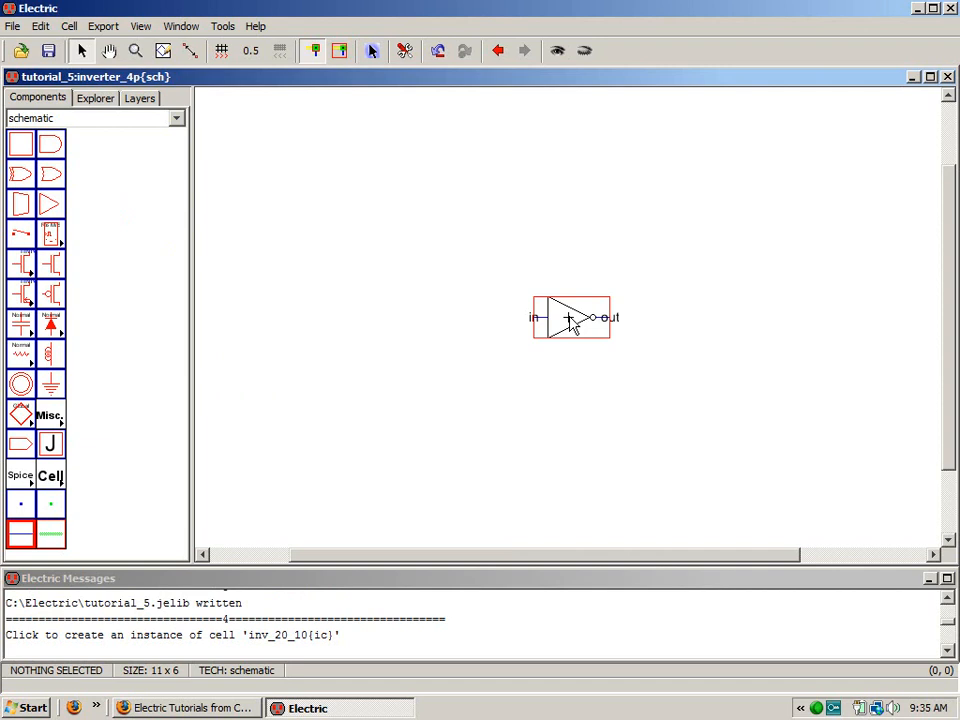
{"action": "left_click", "coordinate": [96, 97]}
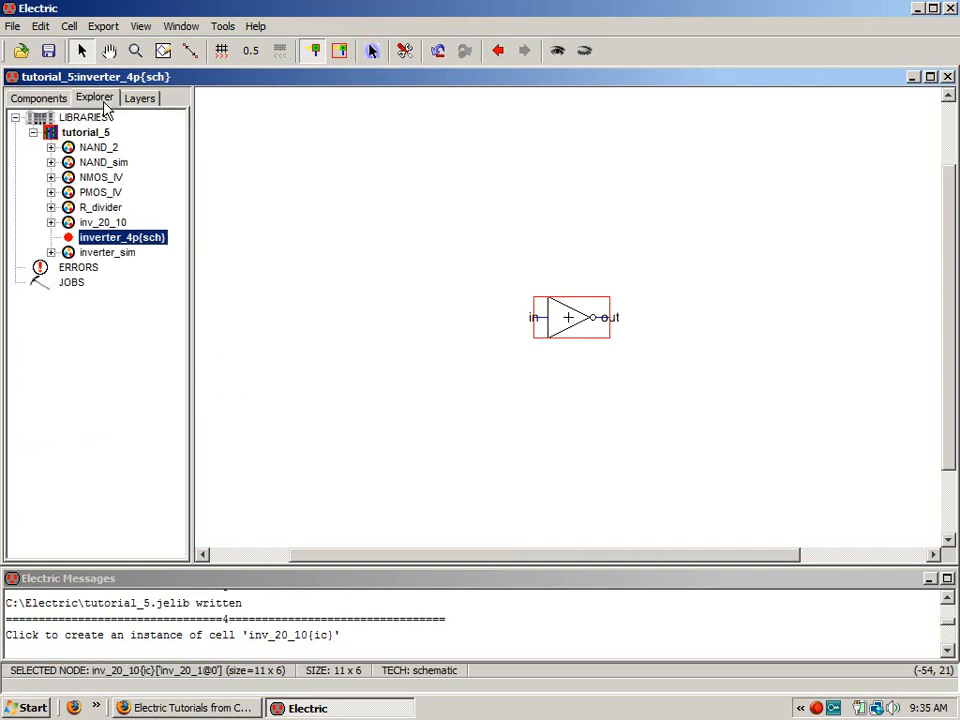
- Place three more inv_20_10{ic} inverters in a column, two above and one below the inverter at the origin
{"action": "left_click", "coordinate": [51, 222]}
{"action": "left_click_drag", "start_coordinate": [100, 253], "coordinate": [566, 247]}
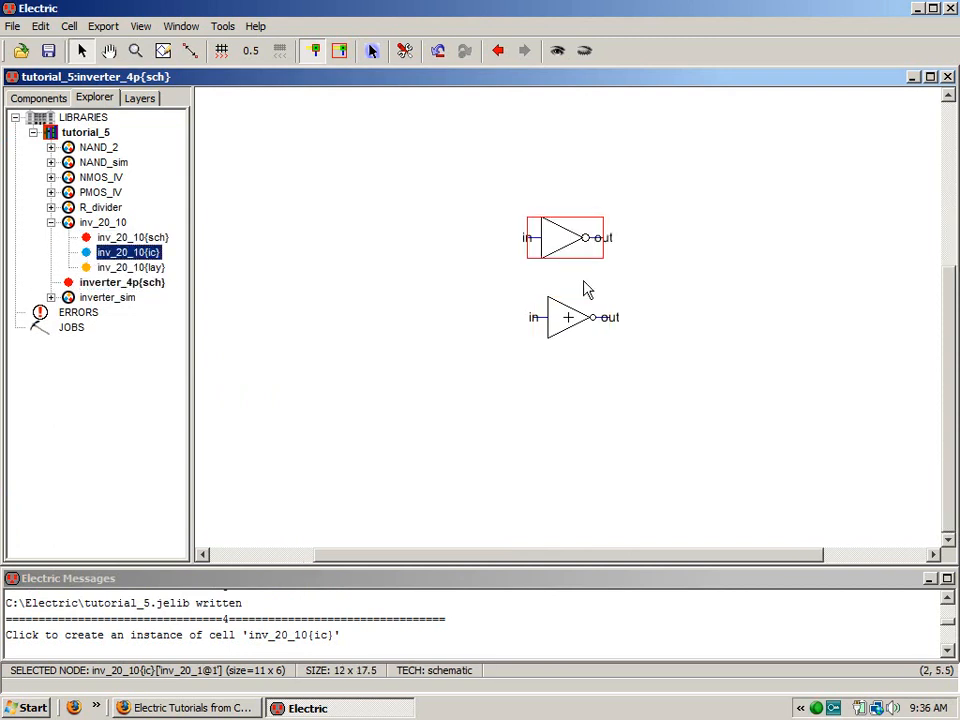
{"action": "left_click", "coordinate": [558, 155]}
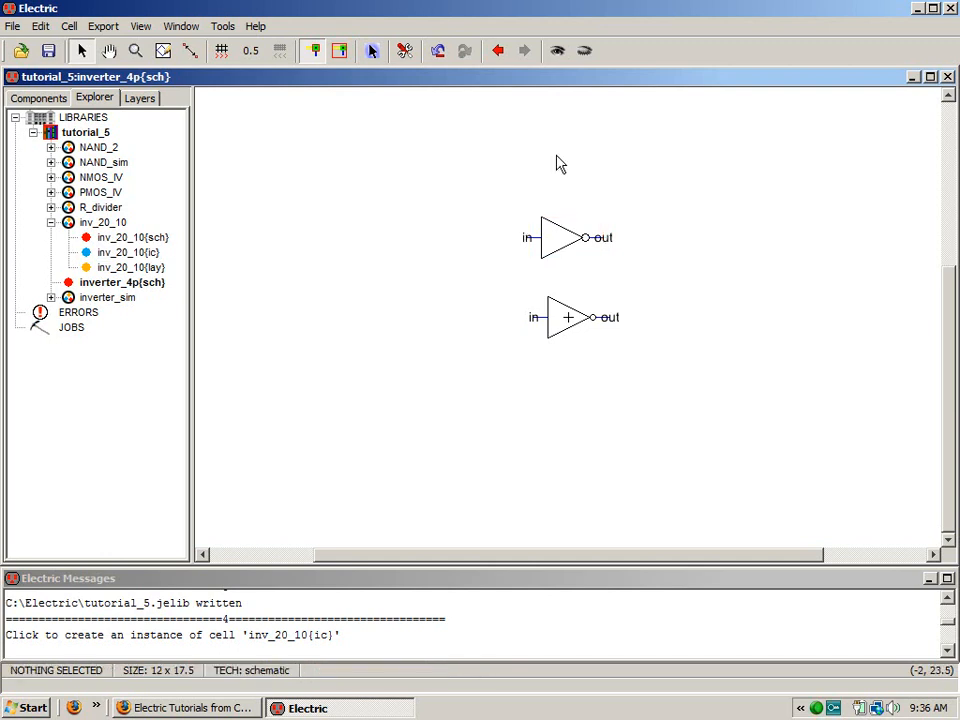
{"action": "key", "text": "ctrl+v"}
{"action": "left_click", "coordinate": [553, 151]}
{"action": "left_click", "coordinate": [548, 381]}
{"action": "key", "text": "ctrl+v"}
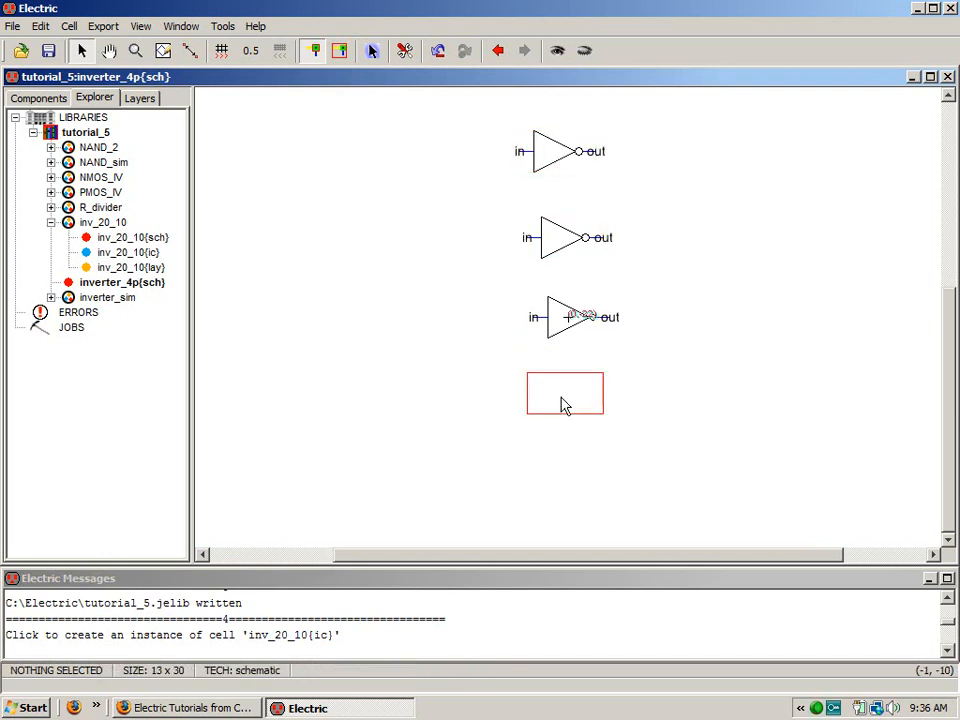
{"action": "left_click", "coordinate": [566, 405]}
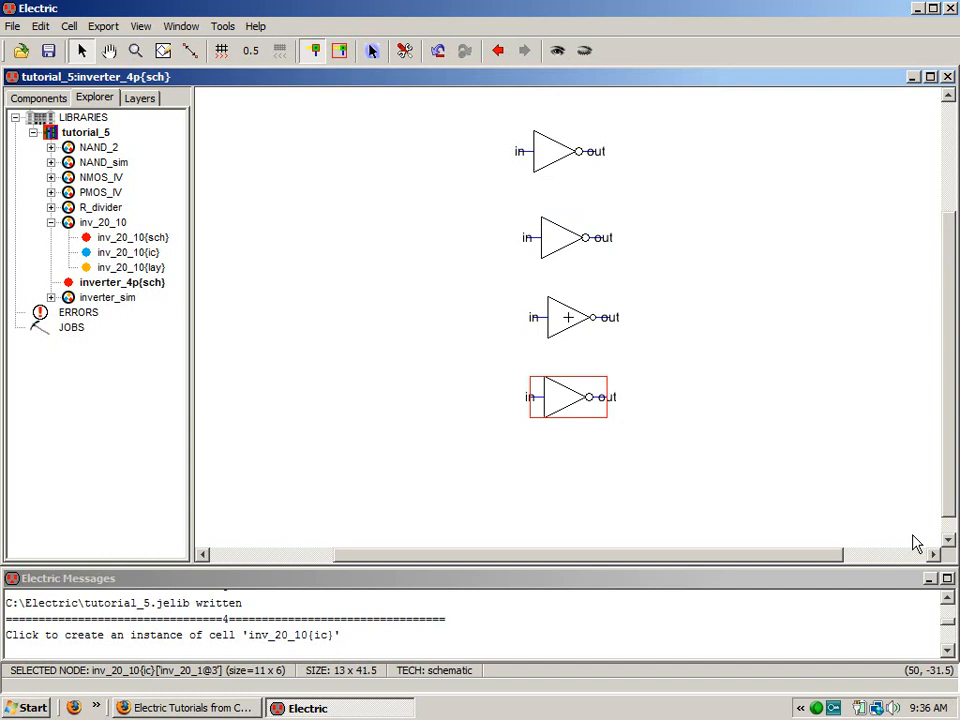
- Create a new version of the inverter_4p{sch} cell, then view the old version inverter_4p;1{sch} and return to the current one
{"action": "right_click", "coordinate": [100, 283]}
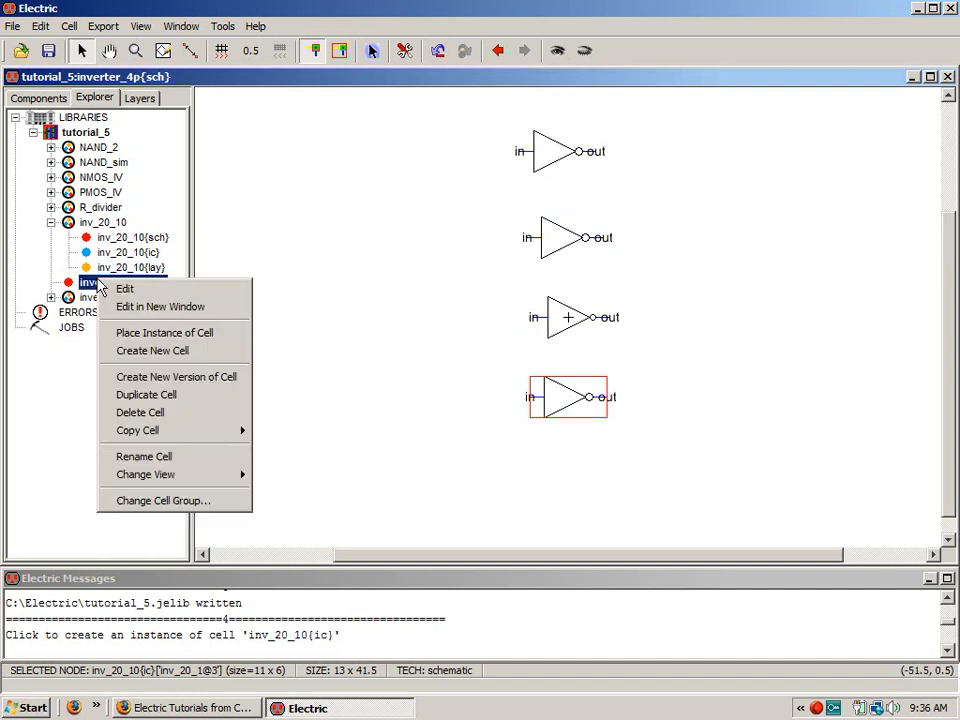
{"action": "left_click", "coordinate": [163, 378]}
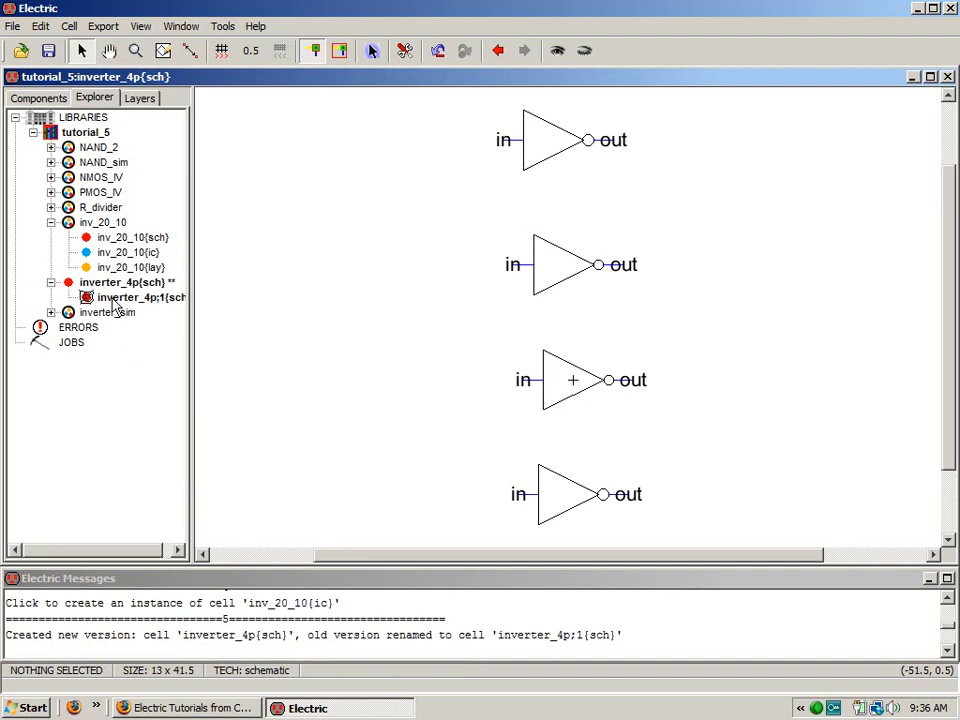
{"action": "double_click", "coordinate": [120, 299]}
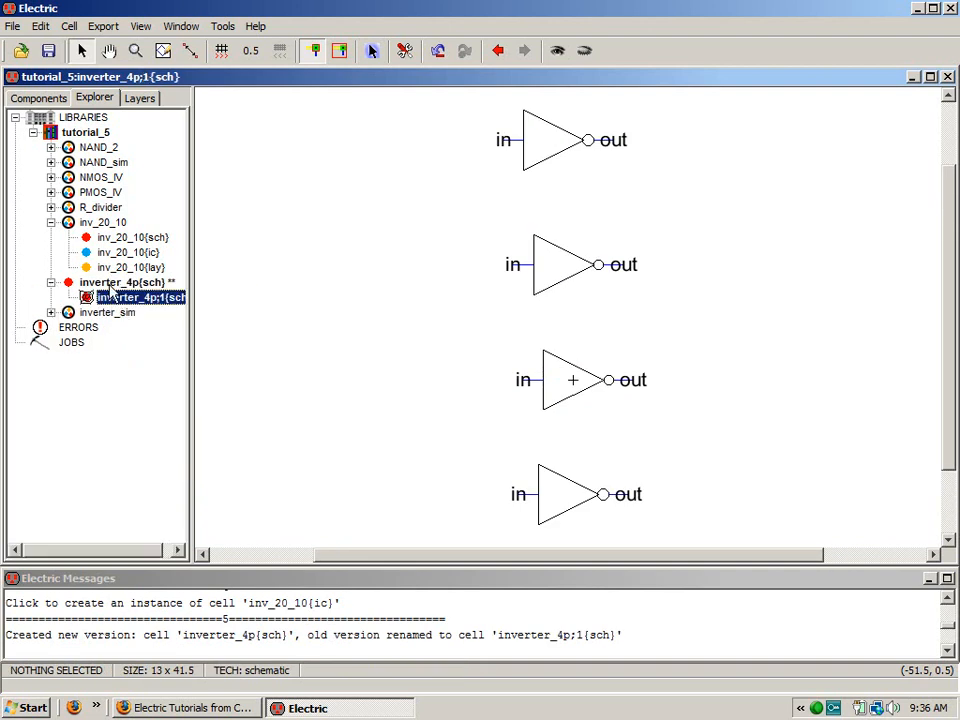
{"action": "double_click", "coordinate": [112, 283]}
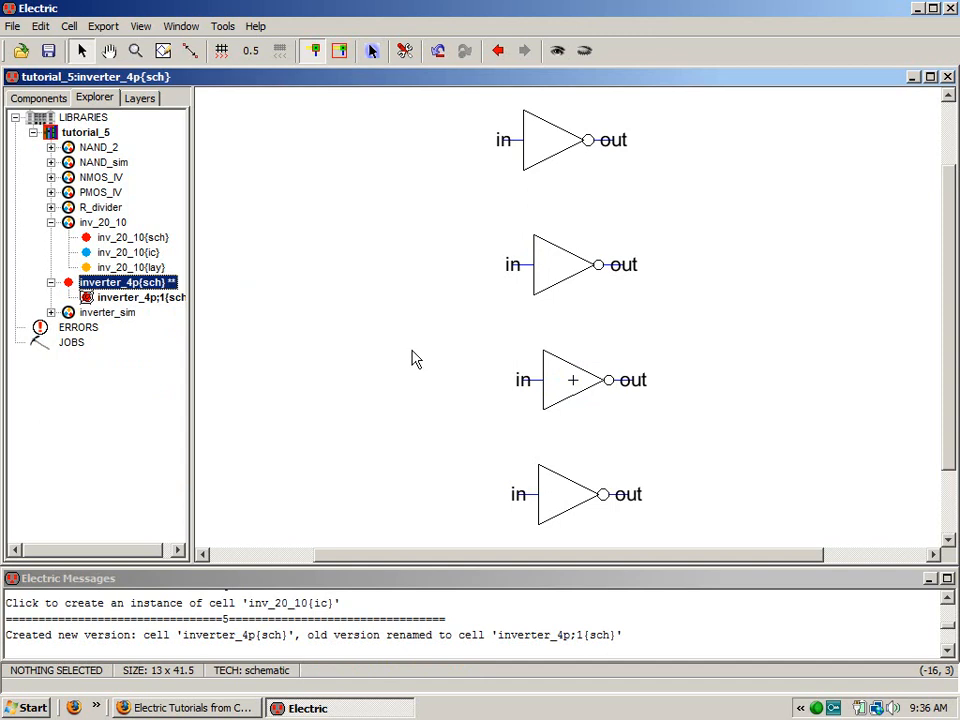
- Delete the upper three inverters and array the remaining one with a Y repeat factor of 4
{"action": "left_click_drag", "start_coordinate": [459, 101], "coordinate": [736, 415]}
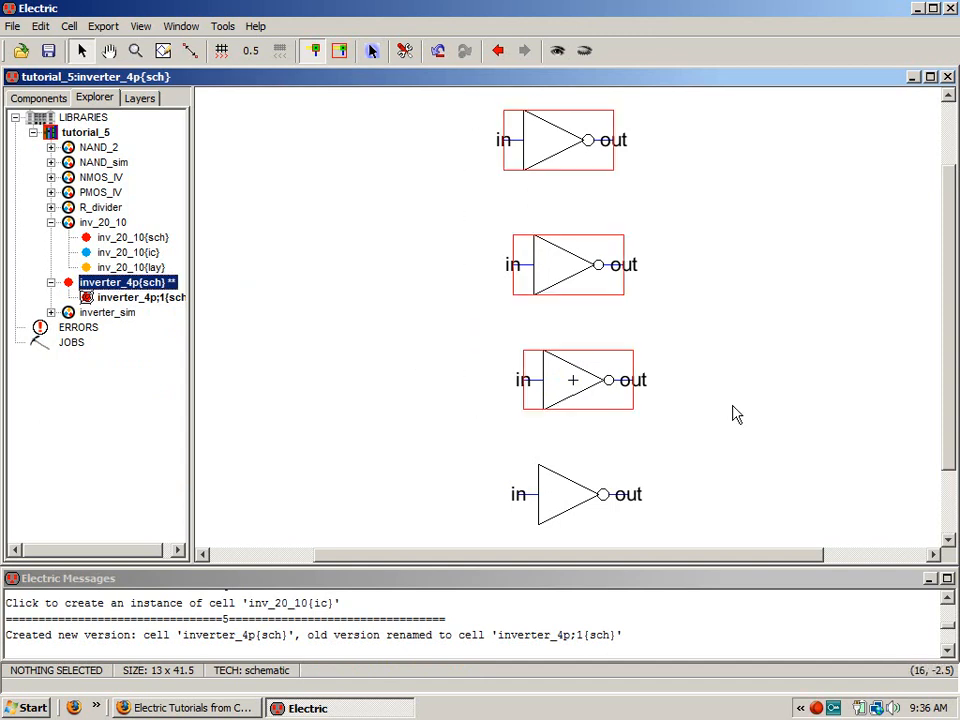
{"action": "key", "text": "Delete"}
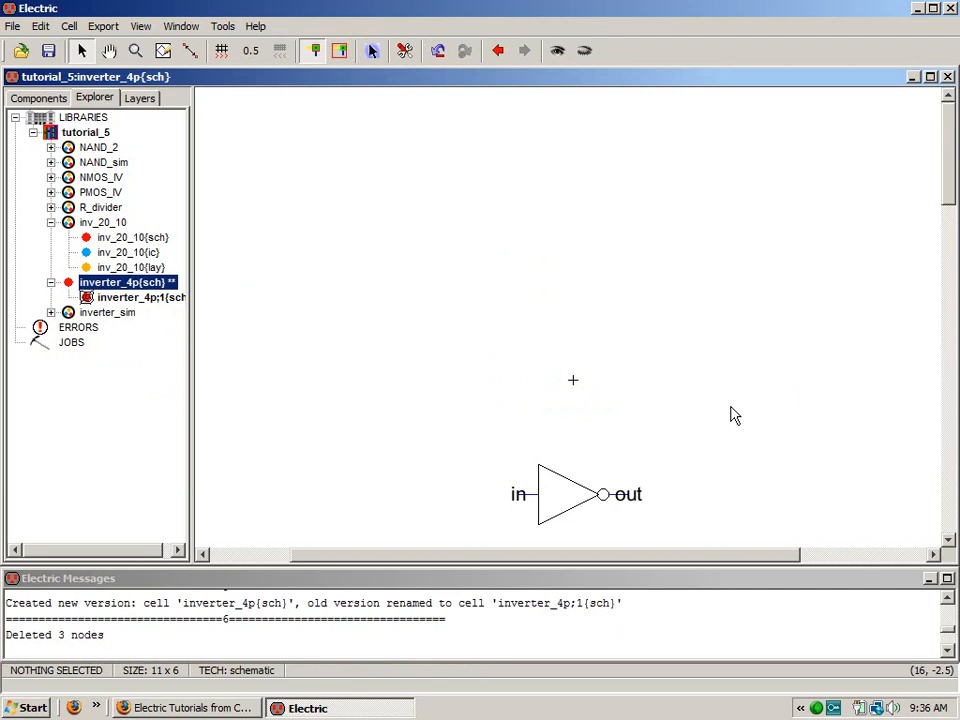
{"action": "left_click", "coordinate": [559, 513]}
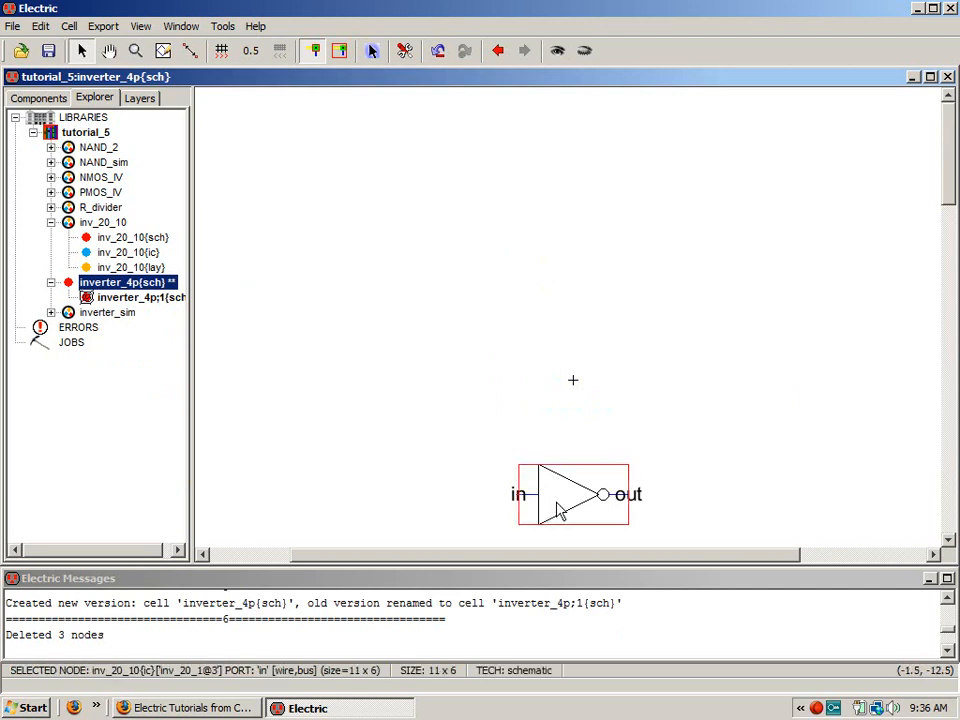
{"action": "left_click", "coordinate": [42, 27]}
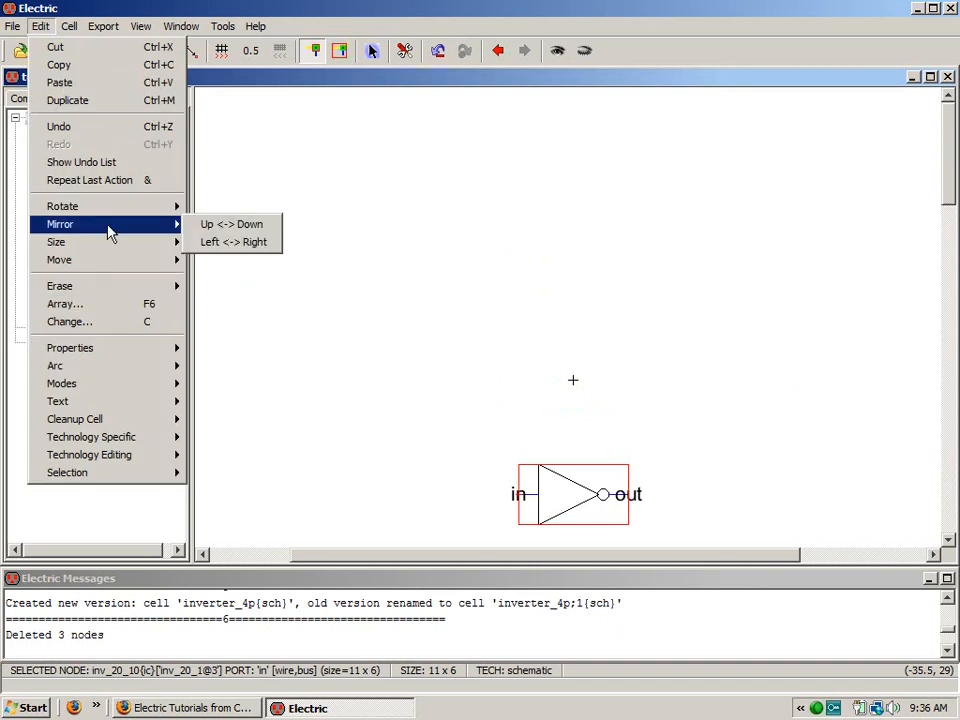
{"action": "left_click", "coordinate": [143, 305]}
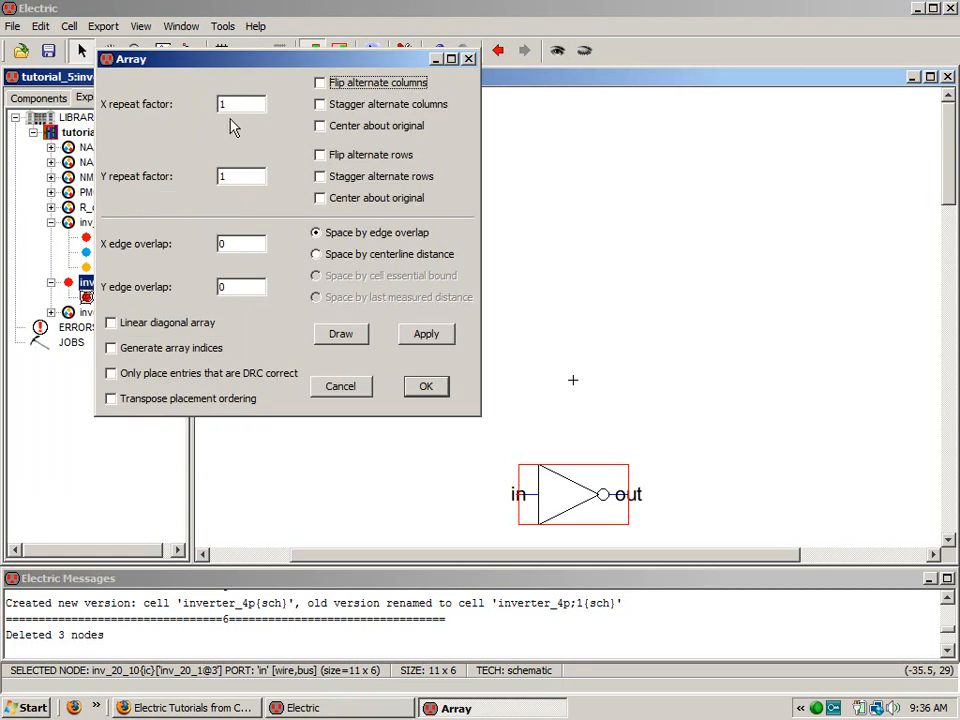
{"action": "left_click", "coordinate": [235, 176]}
{"action": "double_click", "coordinate": [235, 176]}
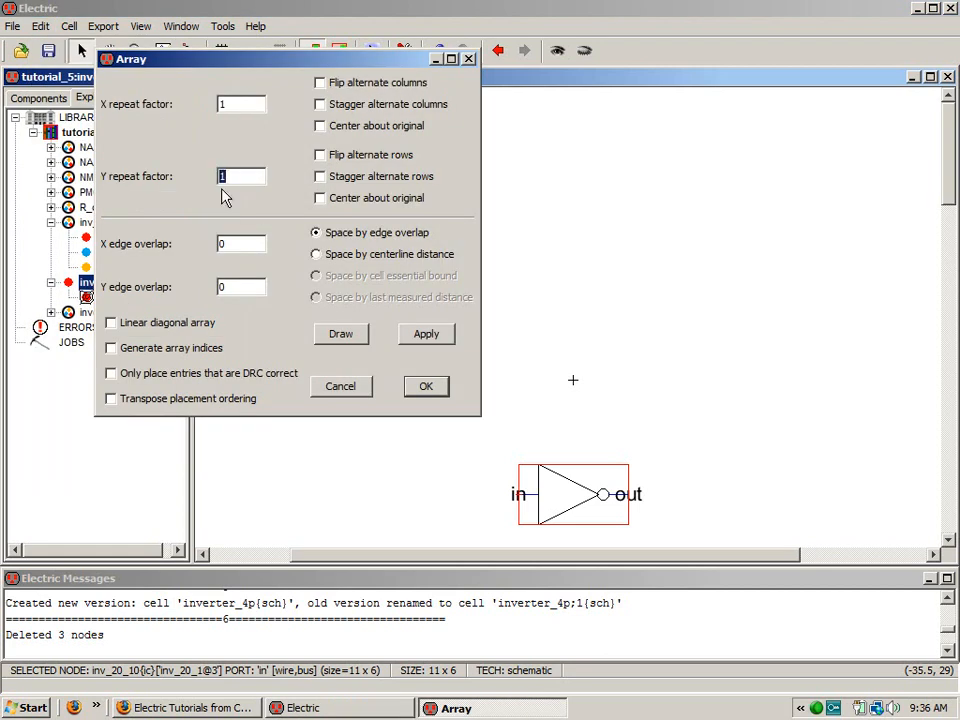
{"action": "type", "text": "4"}
{"action": "left_click", "coordinate": [424, 340]}
{"action": "left_click", "coordinate": [424, 390]}
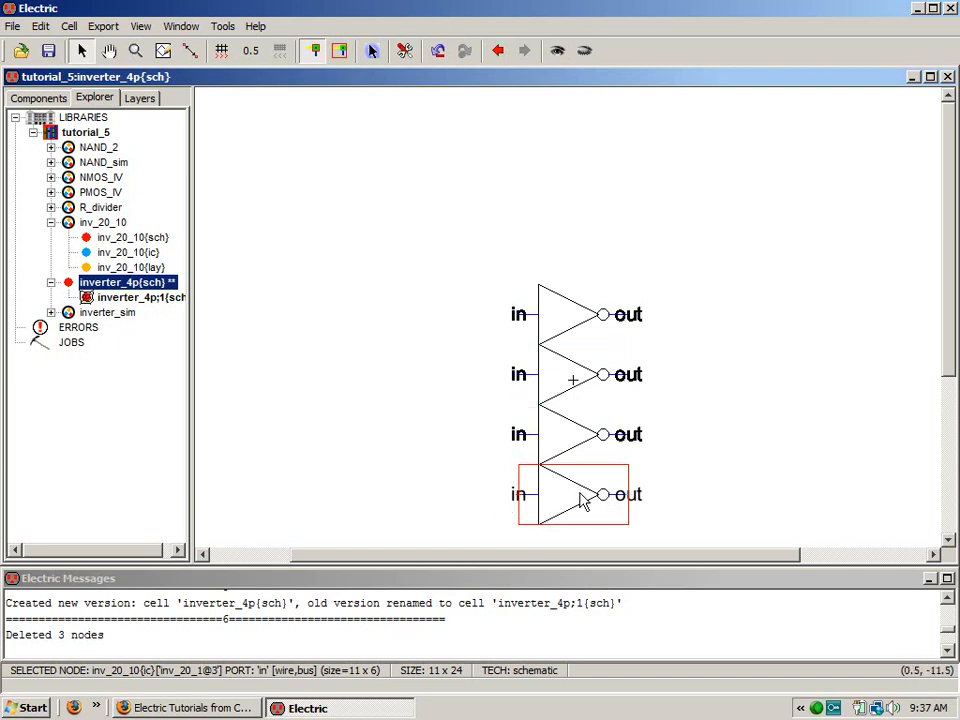
- Delete the arrayed copies above the lowest inverter and array it again with a Y edge overlap of -5
{"action": "left_click_drag", "start_coordinate": [443, 207], "coordinate": [720, 442]}
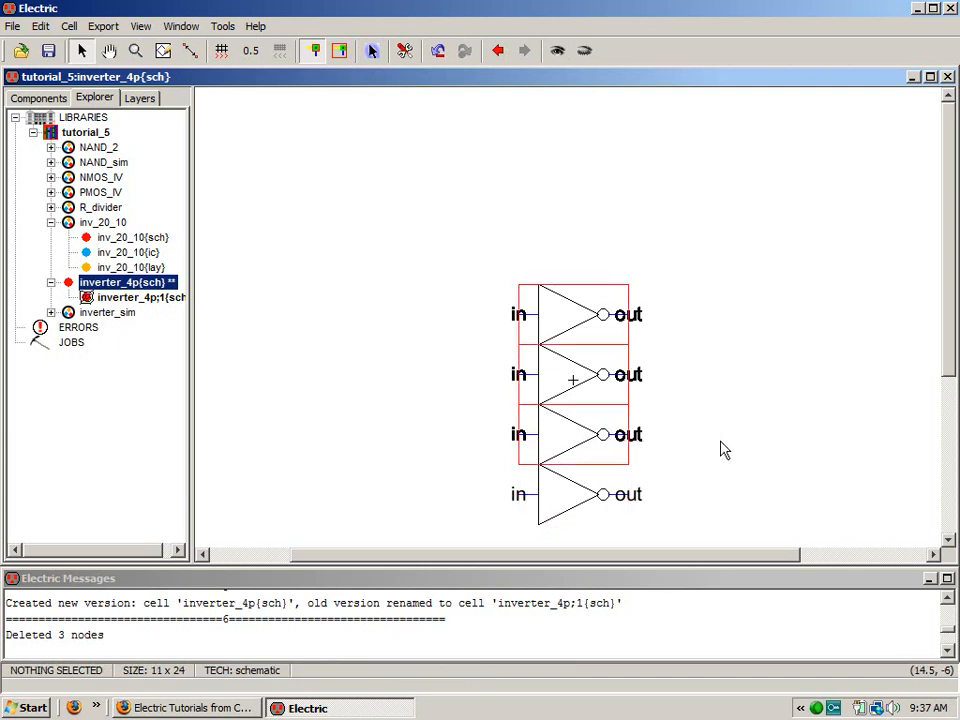
{"action": "key", "text": "Delete"}
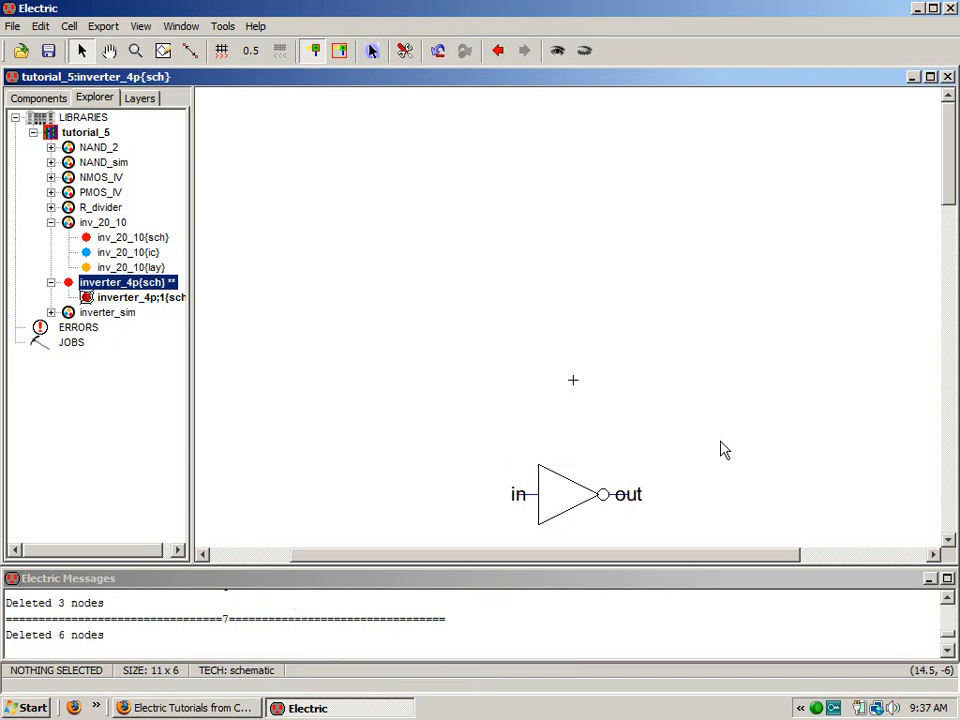
{"action": "left_click", "coordinate": [562, 510]}
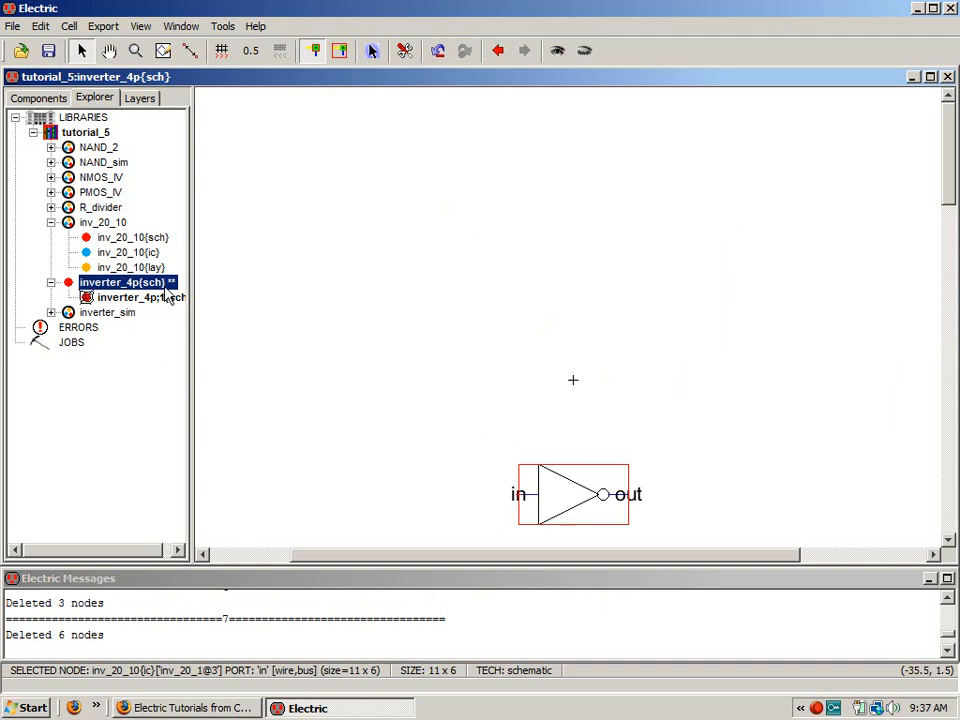
{"action": "left_click", "coordinate": [46, 26]}
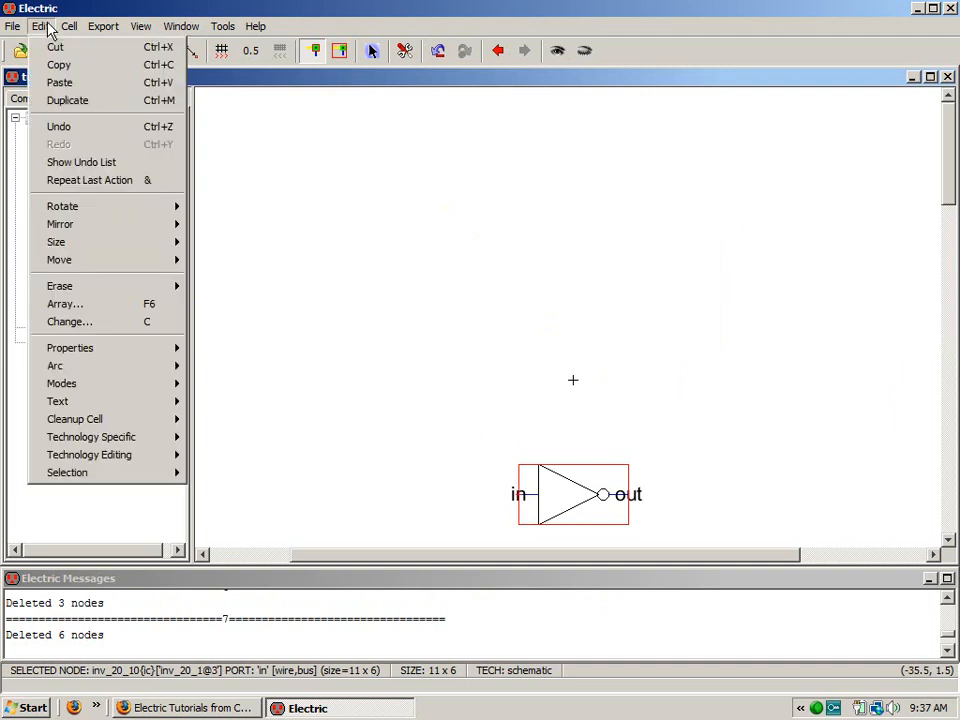
{"action": "left_click", "coordinate": [130, 304]}
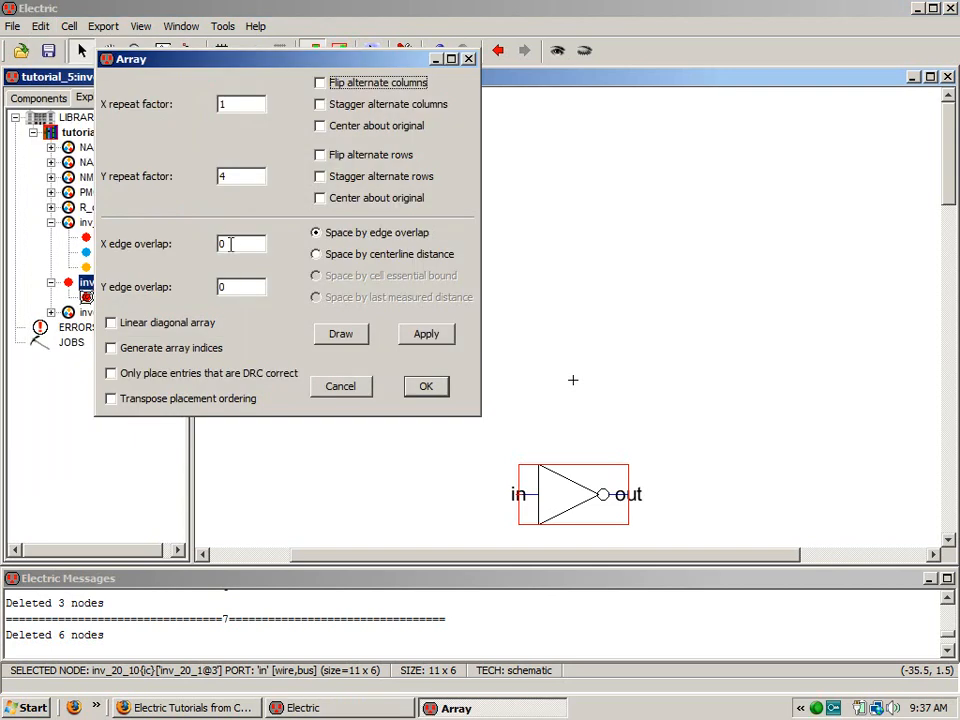
{"action": "double_click", "coordinate": [217, 287]}
{"action": "type", "text": "-5"}
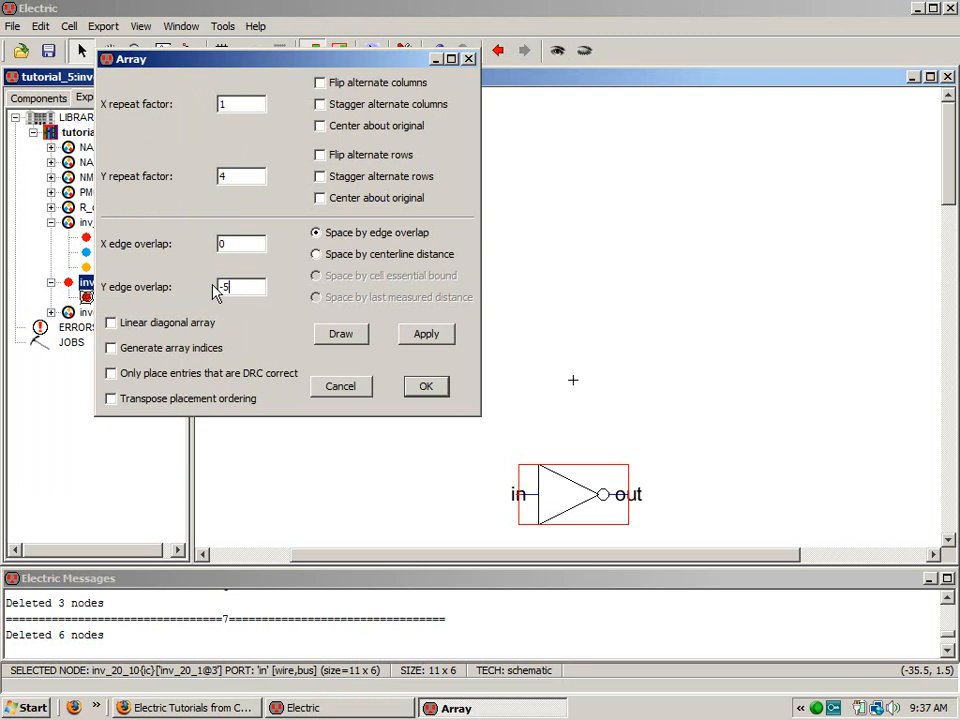
{"action": "left_click", "coordinate": [426, 387]}
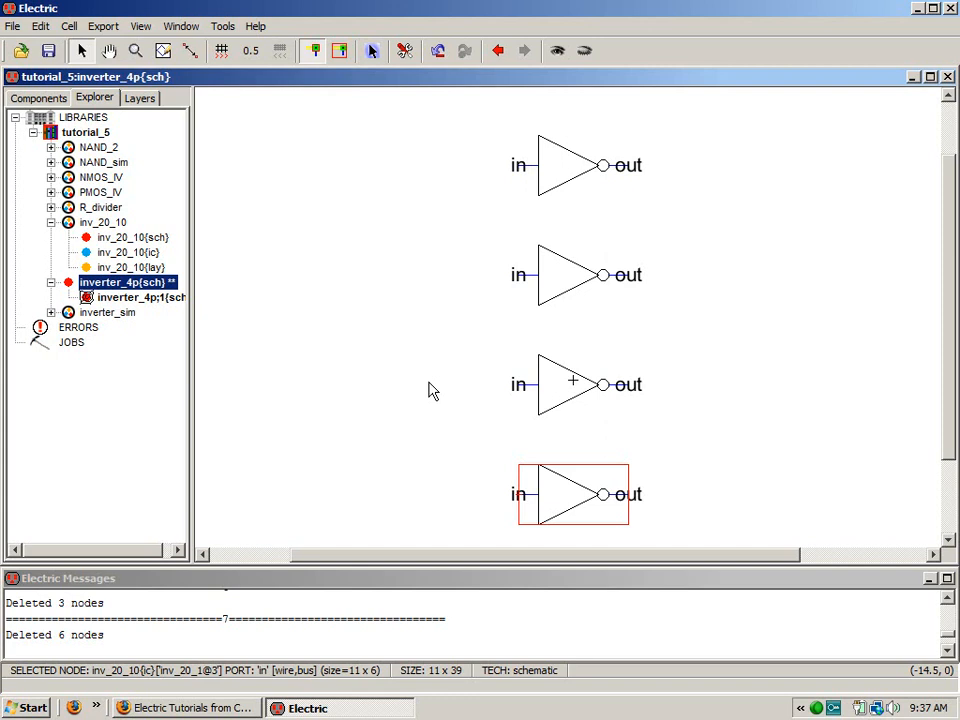
{"action": "left_click", "coordinate": [430, 392]}
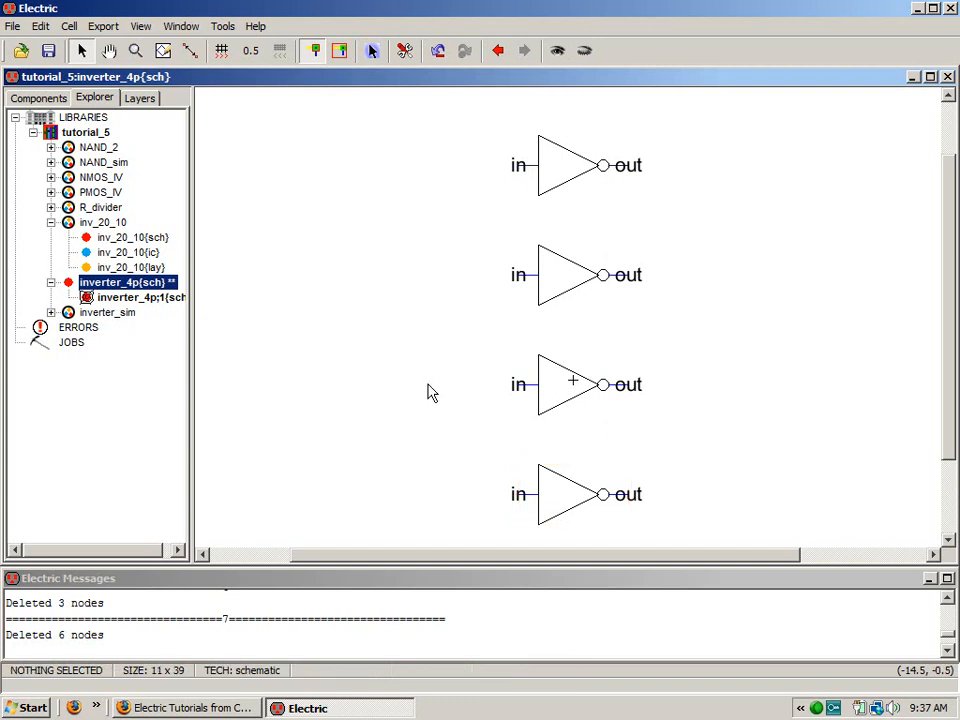
- Create another new version of inverter_4p{sch}, view the old versions 1 and 2, and return to the current version
{"action": "right_click", "coordinate": [104, 283]}
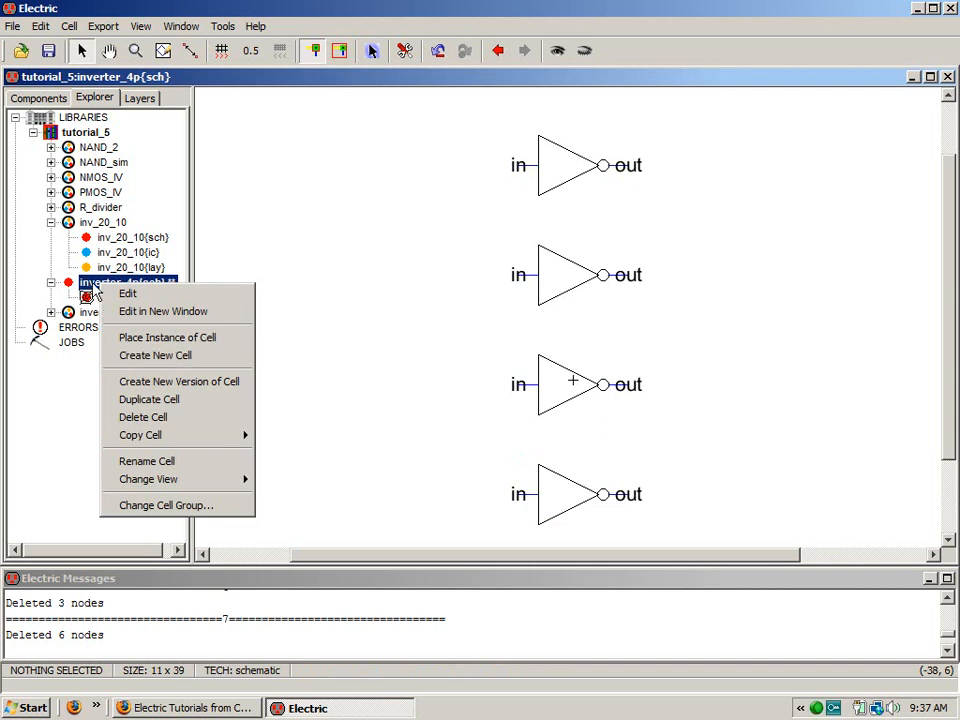
{"action": "left_click", "coordinate": [424, 313]}
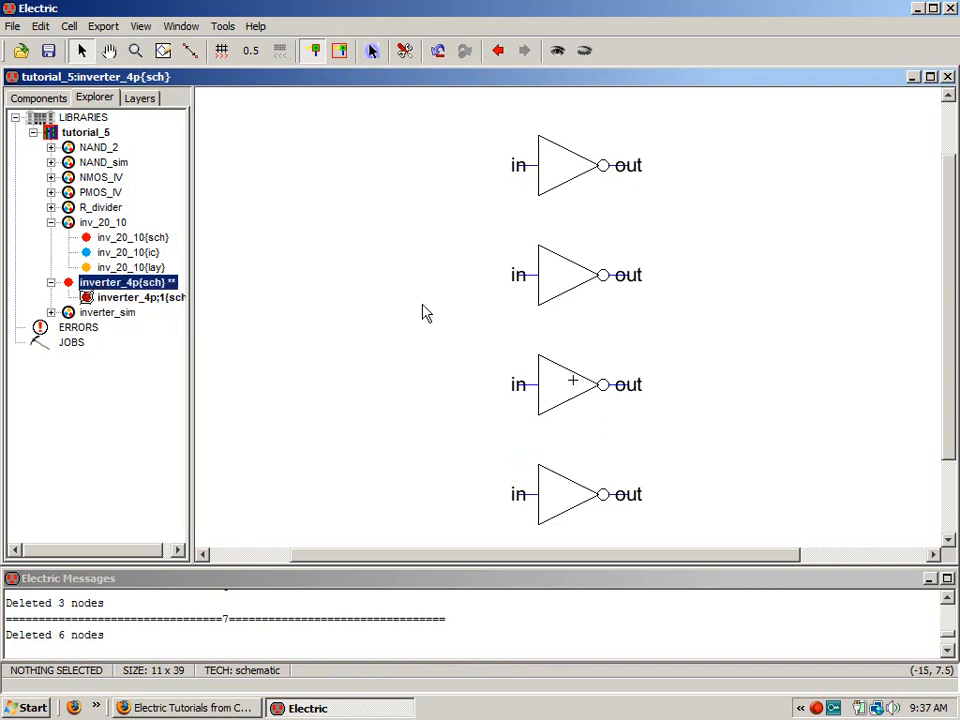
{"action": "double_click", "coordinate": [159, 285]}
{"action": "right_click", "coordinate": [159, 287]}
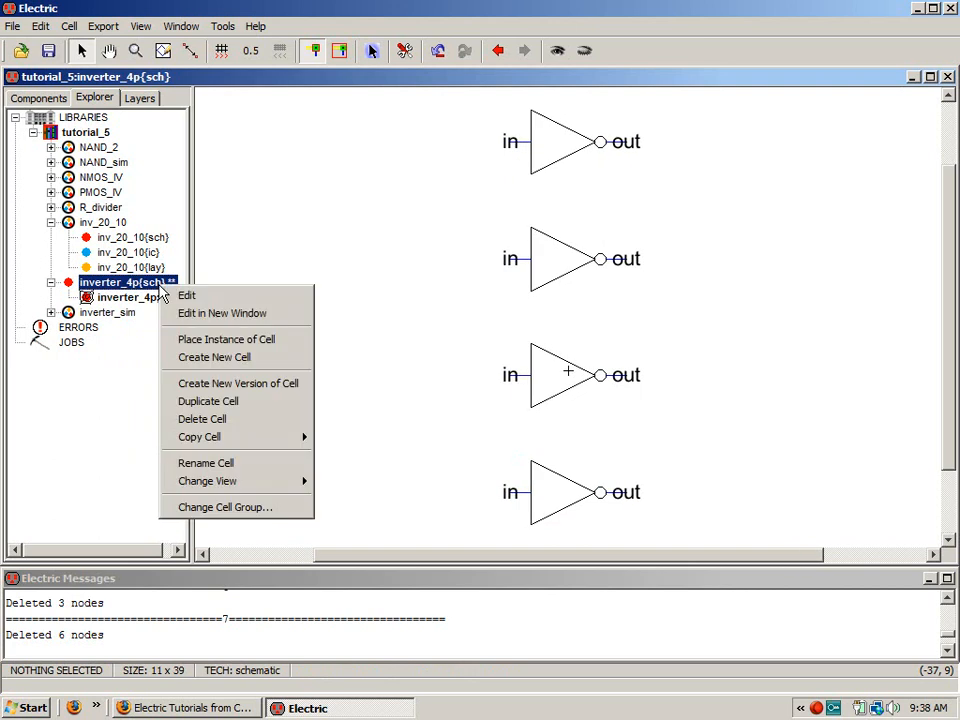
{"action": "left_click", "coordinate": [214, 386]}
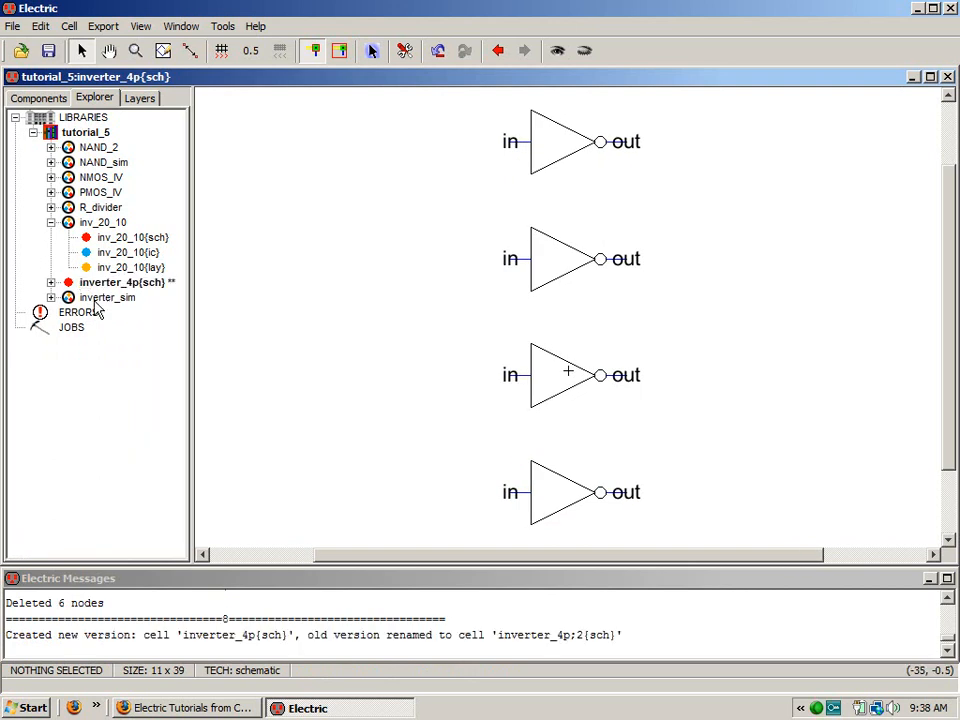
{"action": "left_click", "coordinate": [51, 284]}
{"action": "double_click", "coordinate": [100, 313]}
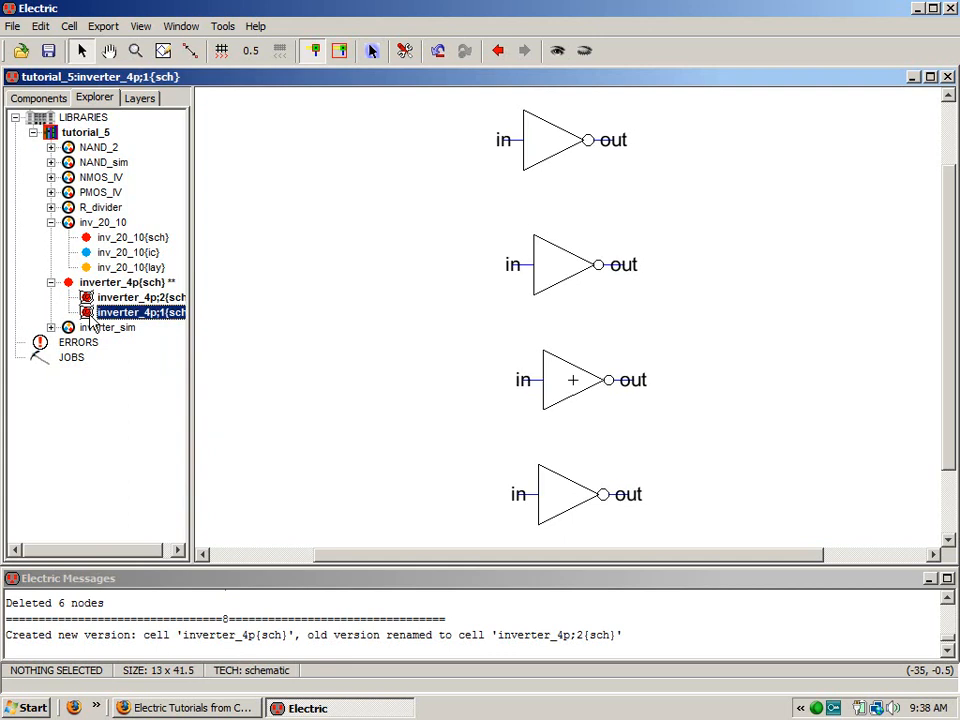
{"action": "double_click", "coordinate": [110, 298]}
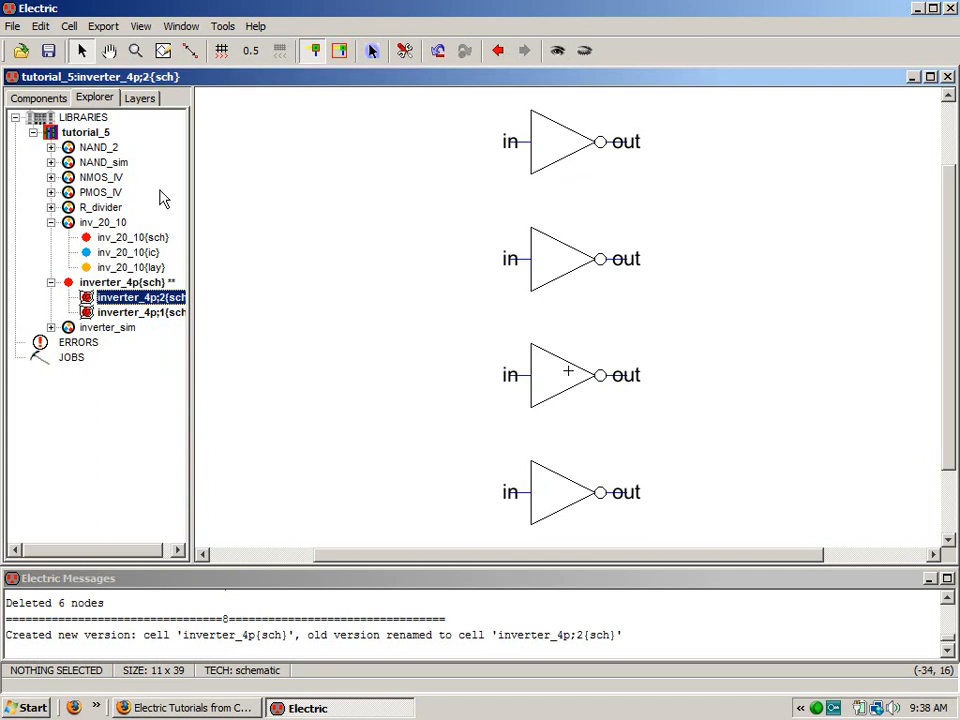
{"action": "left_click", "coordinate": [130, 285]}
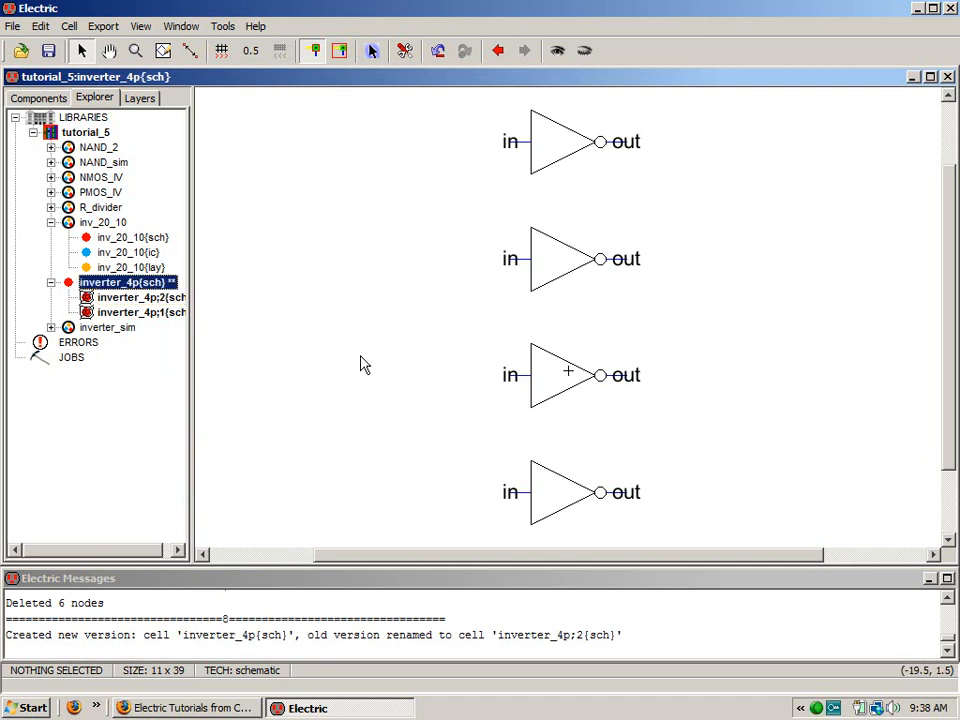
- Delete the upper three evenly spaced inverters and set the remaining inverter's X and Y positions to 0
{"action": "left_click_drag", "start_coordinate": [453, 101], "coordinate": [724, 430]}
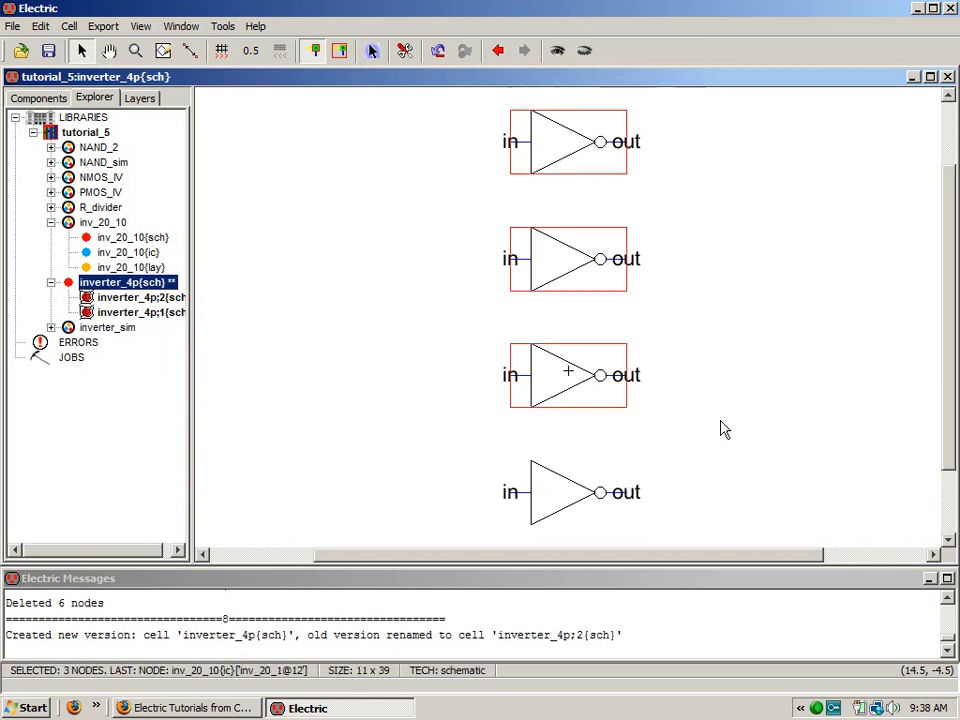
{"action": "key", "text": "Delete"}
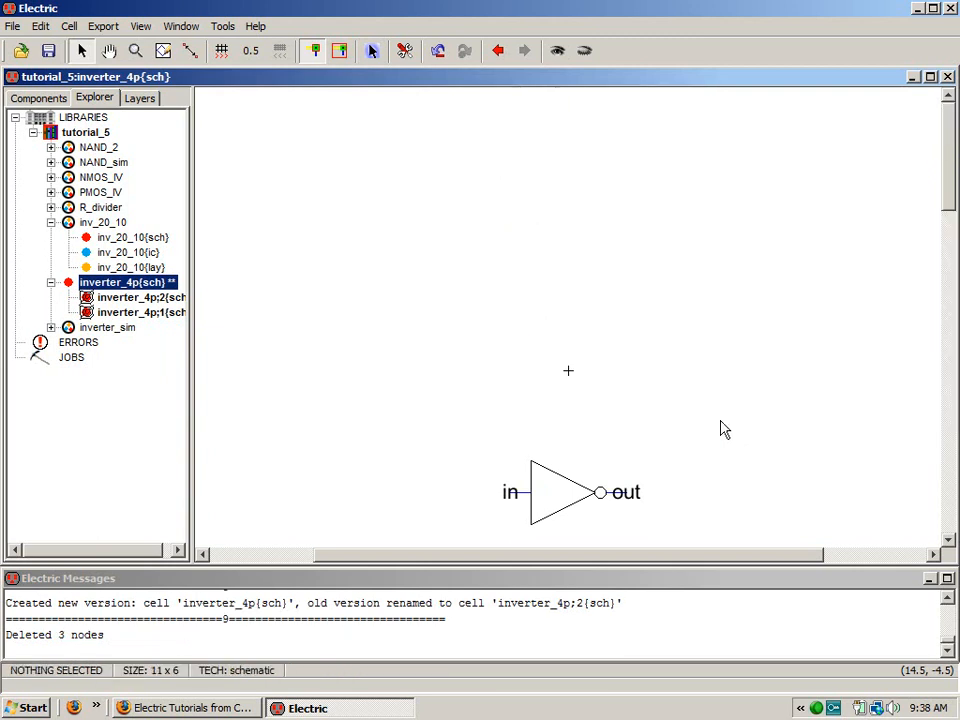
{"action": "left_click", "coordinate": [548, 505]}
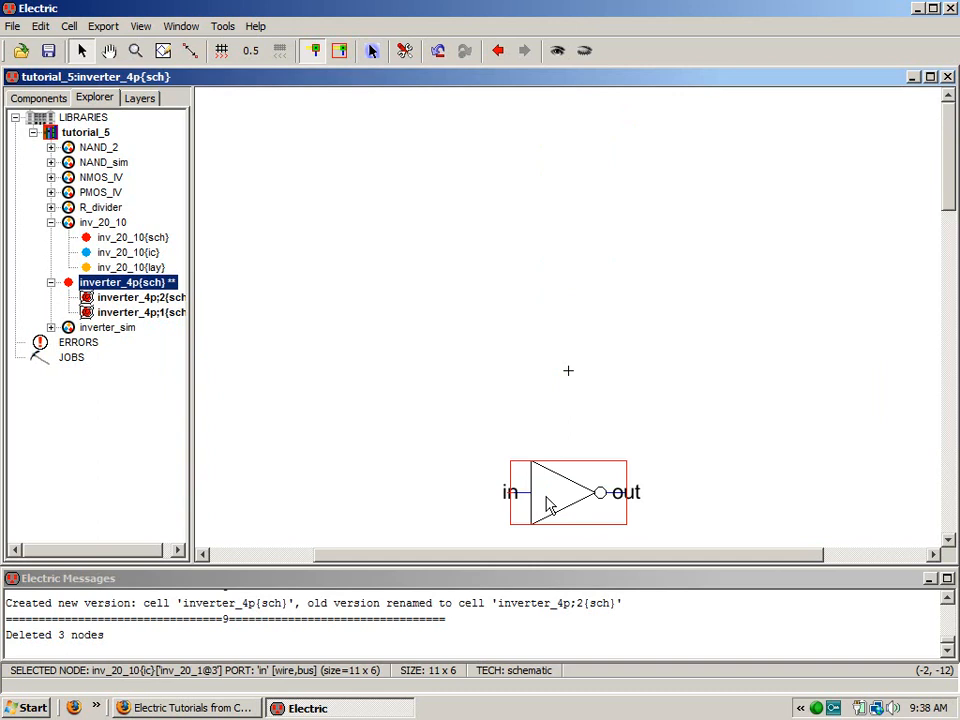
{"action": "double_click", "coordinate": [548, 505]}
{"action": "left_click", "coordinate": [350, 129]}
{"action": "type", "text": "0"}
{"action": "left_click_drag", "start_coordinate": [407, 154], "coordinate": [358, 158]}
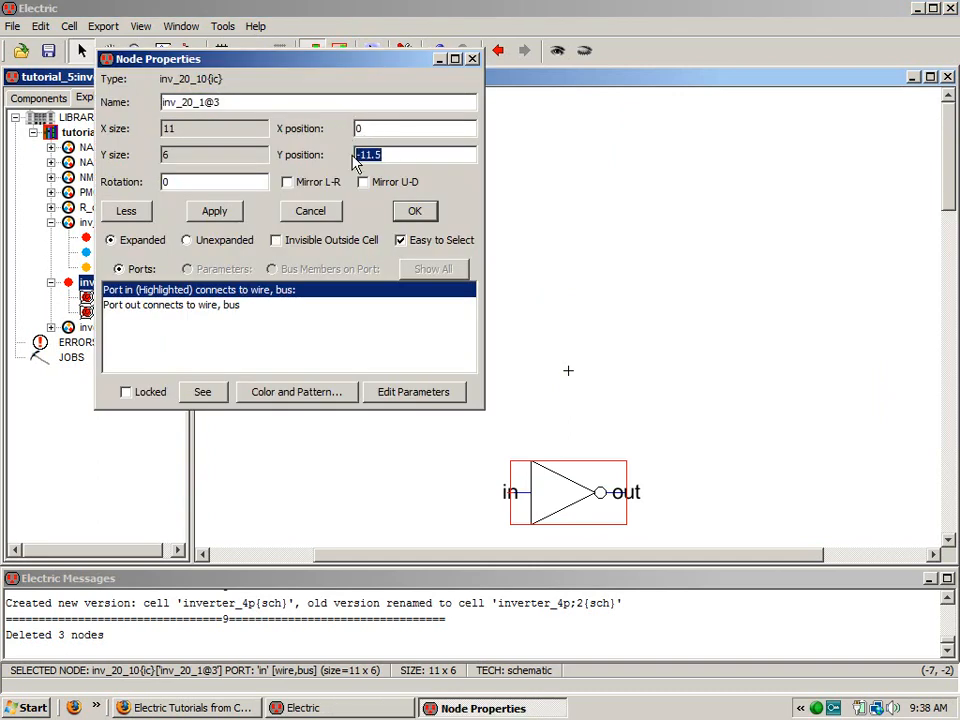
{"action": "type", "text": "0"}
{"action": "left_click", "coordinate": [416, 211]}
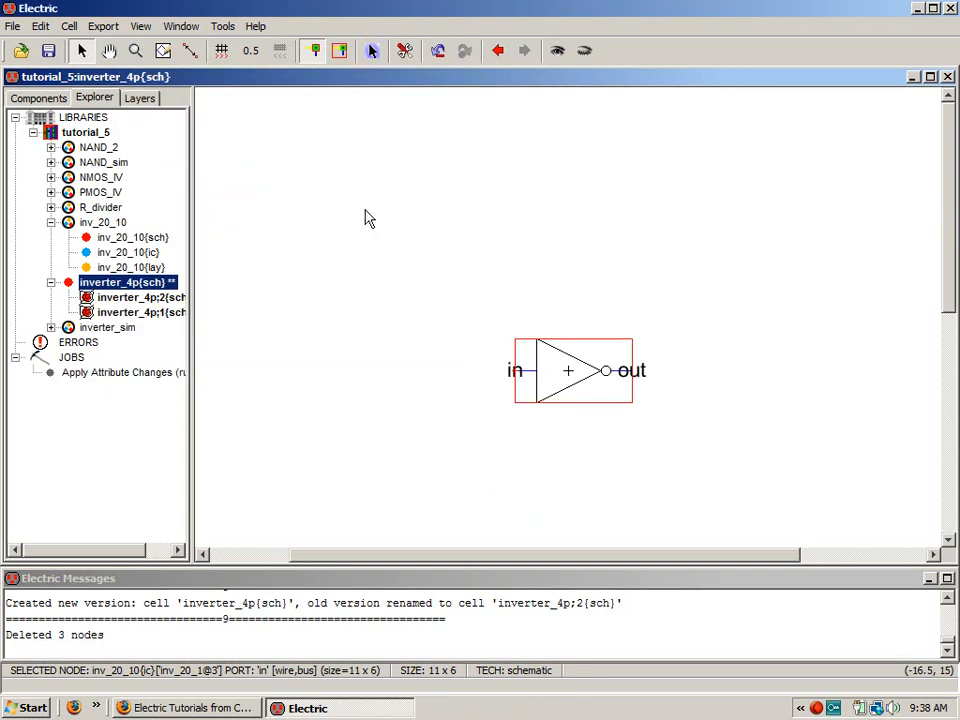
- Rename the remaining inverter node as inv_20_10[0:3] to make it an arrayed instance
{"action": "key", "text": "ctrl+9"}
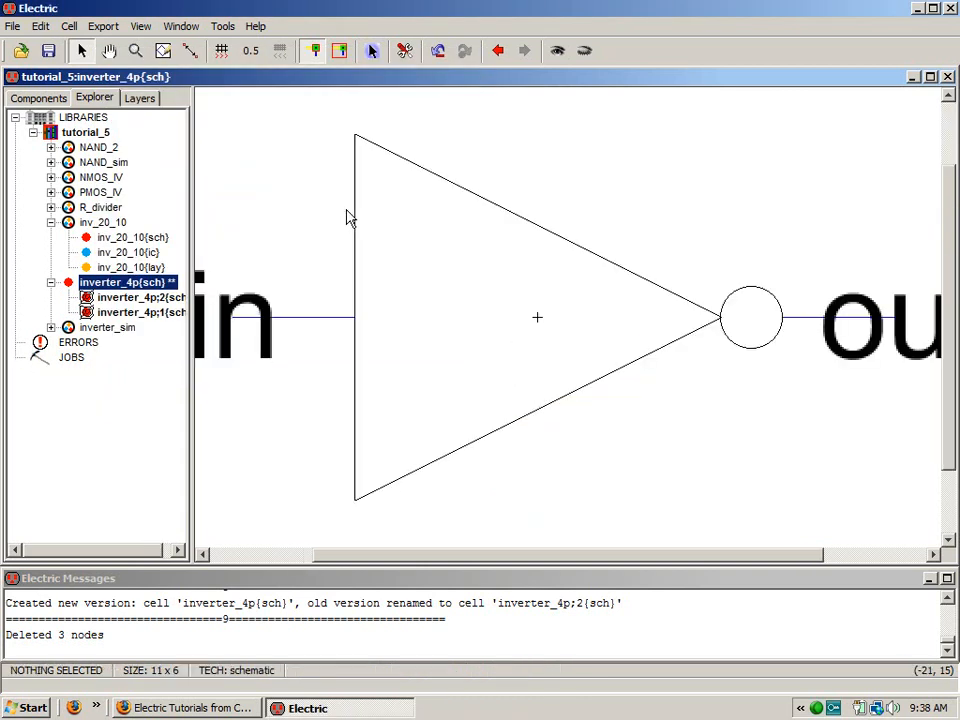
{"action": "key", "text": "ctrl+0"}
{"action": "key", "text": "ctrl+0"}
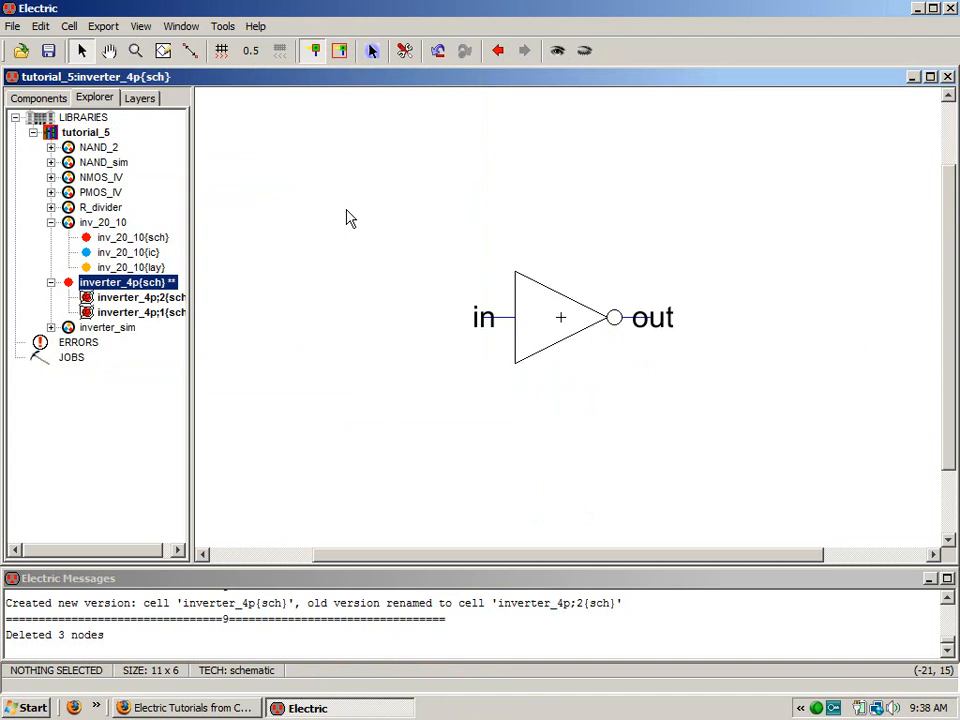
{"action": "left_click", "coordinate": [570, 338]}
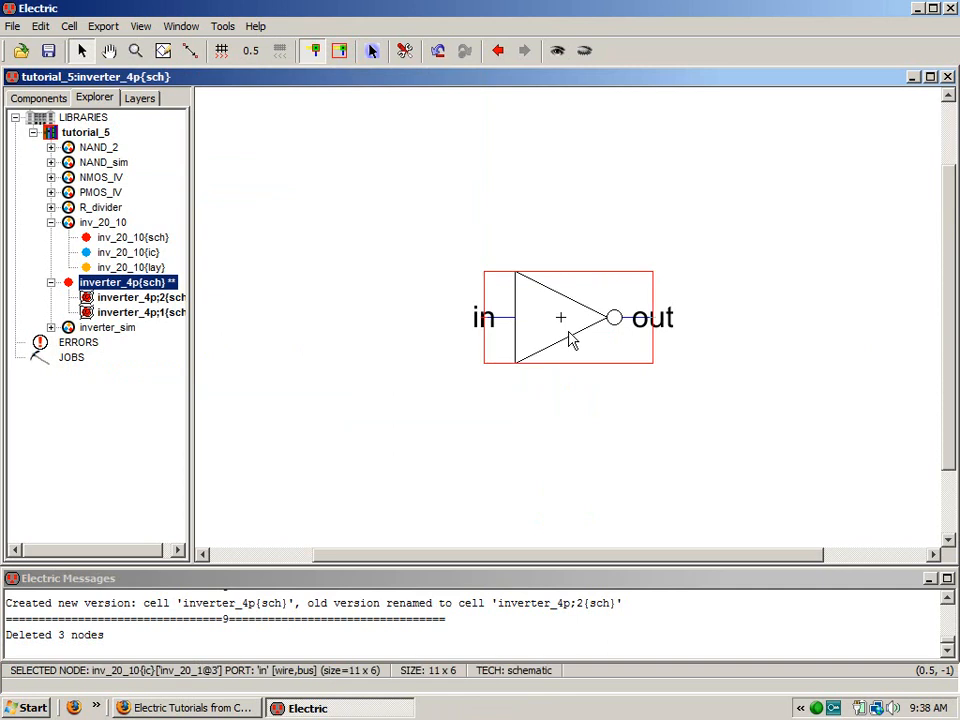
{"action": "double_click", "coordinate": [570, 338]}
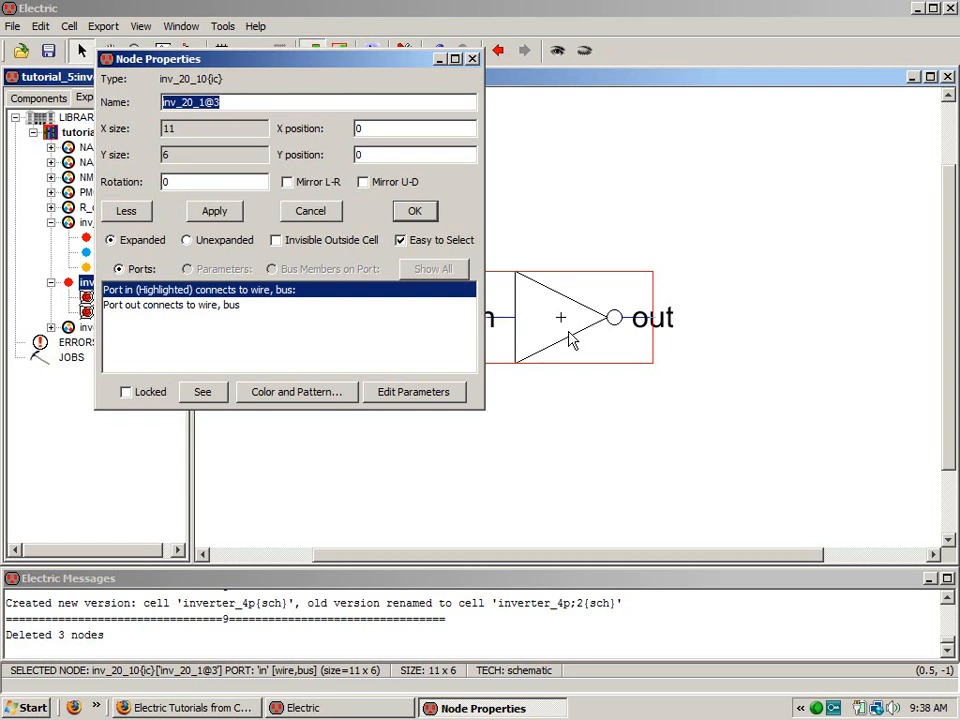
{"action": "type", "text": "inv"}
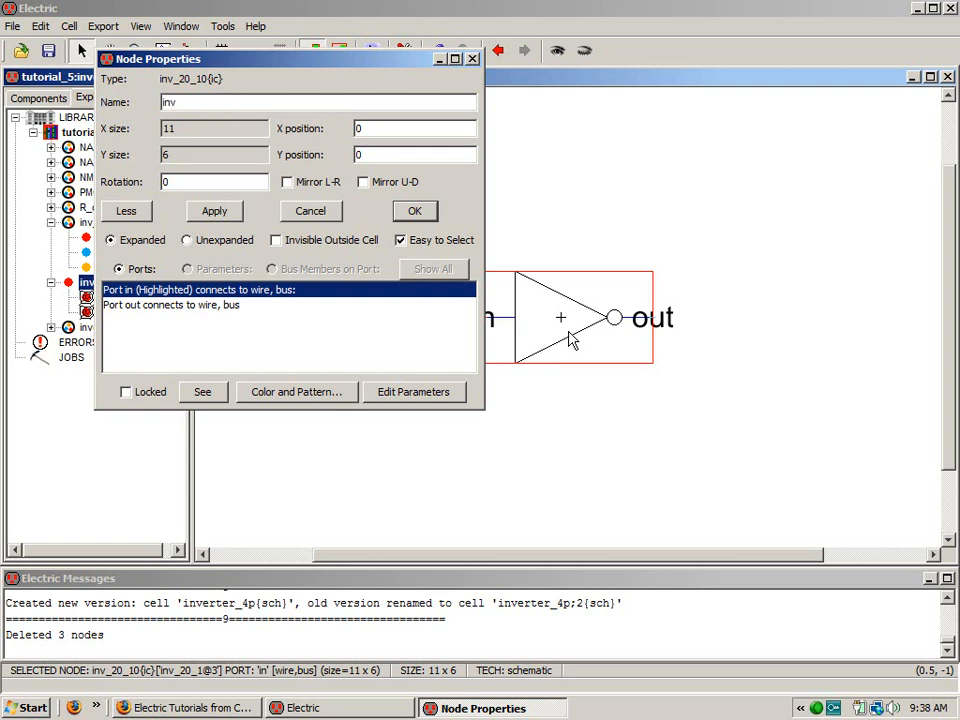
{"action": "type", "text": "_20_10[0:3]"}
{"action": "key", "text": "Return"}
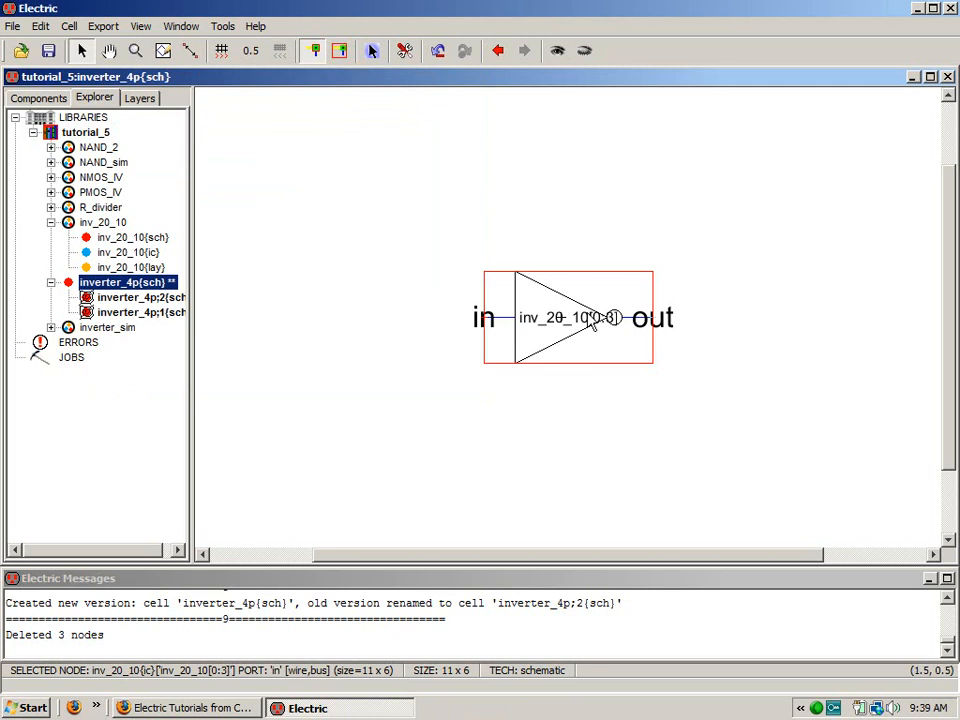
- Move the inverter's name label 3.5 units right and 3.5 units up, clear of the symbol
{"action": "left_click", "coordinate": [592, 322]}
{"action": "left_click_drag", "start_coordinate": [592, 322], "coordinate": [647, 272]}
{"action": "left_click", "coordinate": [676, 437]}
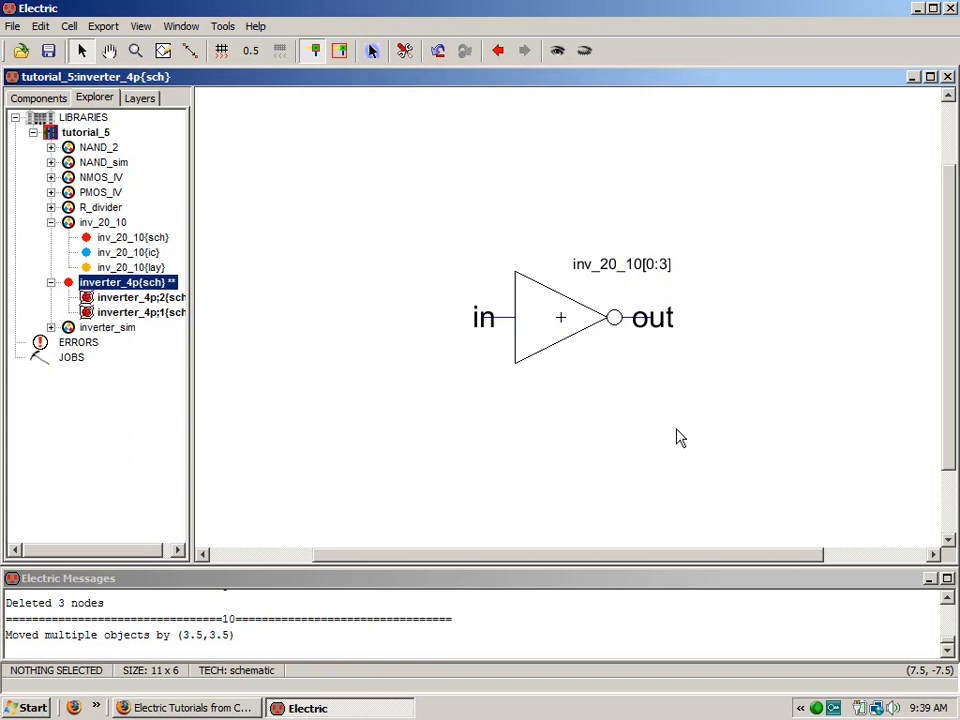
- Try running a plain wire leftward from the inverter's input, and delete that wire again
{"action": "left_click", "coordinate": [58, 96]}
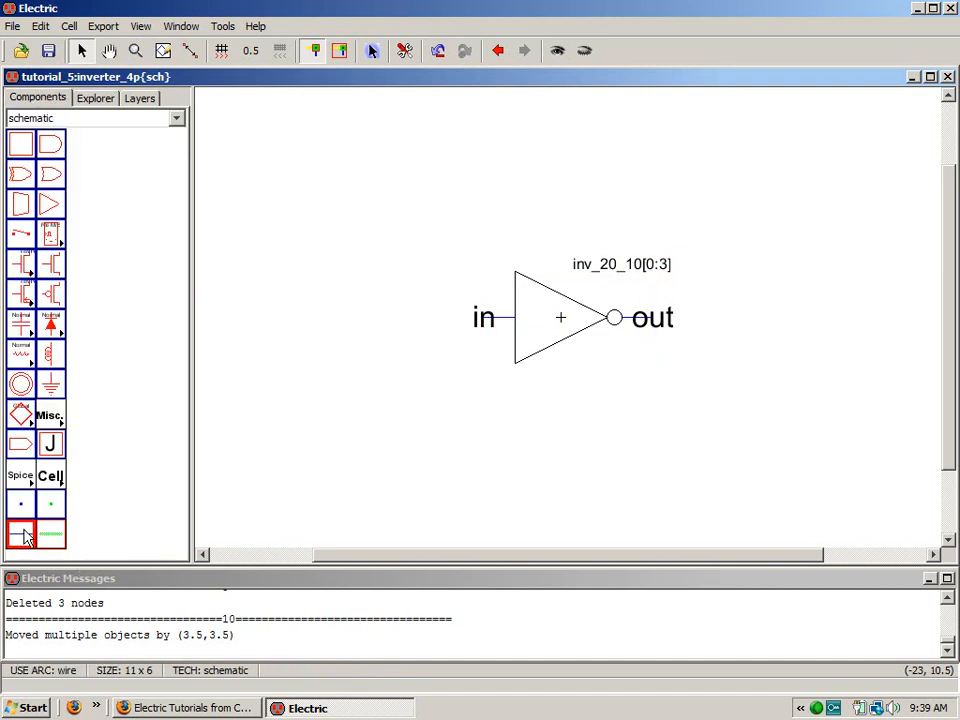
{"action": "left_click", "coordinate": [482, 322]}
{"action": "right_click", "coordinate": [356, 322]}
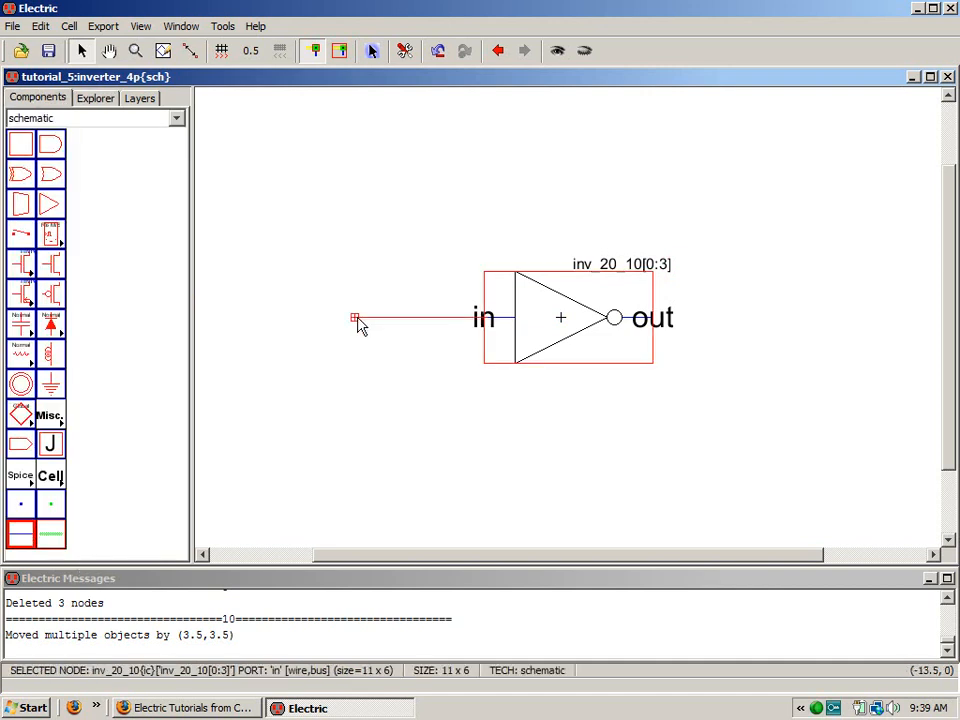
{"action": "left_click", "coordinate": [361, 478]}
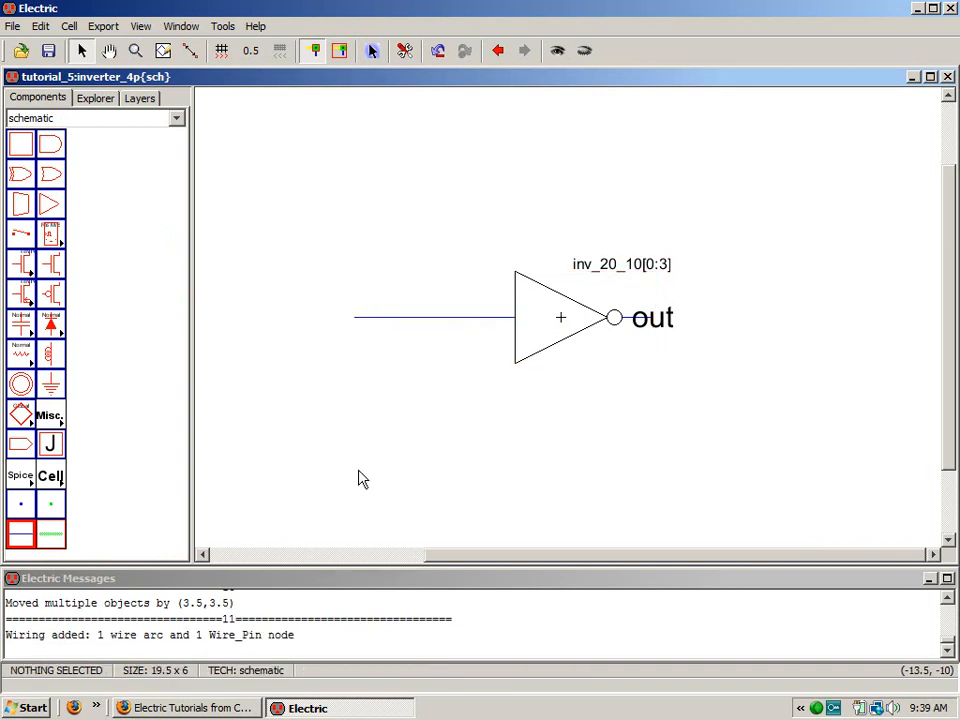
{"action": "left_click", "coordinate": [445, 320]}
{"action": "key", "text": "Delete"}
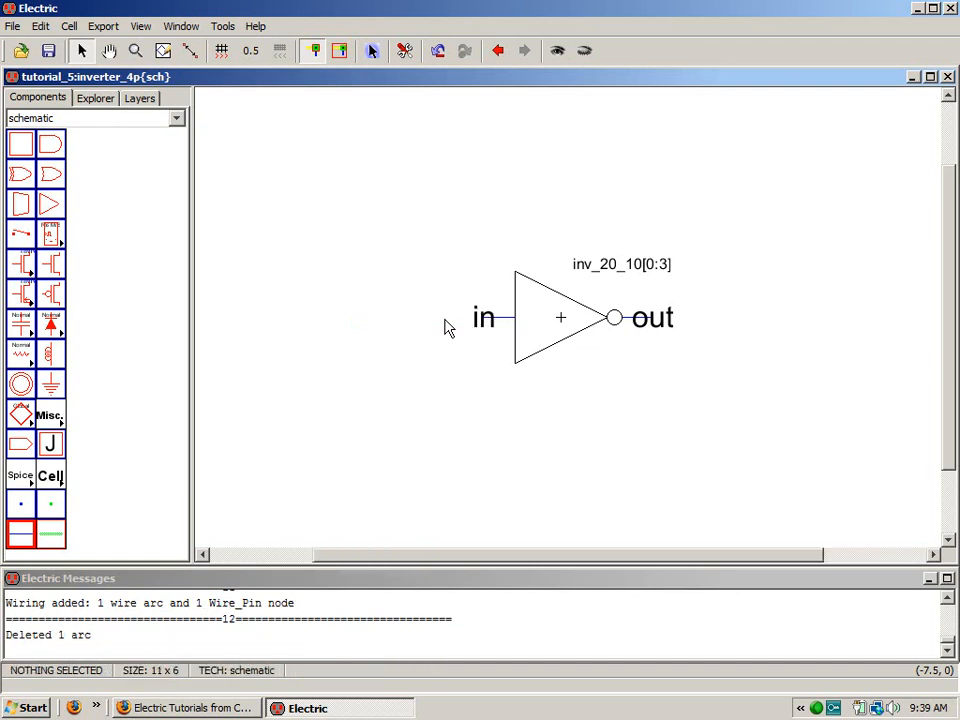
- Draw a bus arc about 10 units long leftward from the inverter's input
{"action": "left_click", "coordinate": [47, 536]}
{"action": "left_click", "coordinate": [488, 327]}
{"action": "right_click_drag", "start_coordinate": [378, 322], "coordinate": [332, 317]}
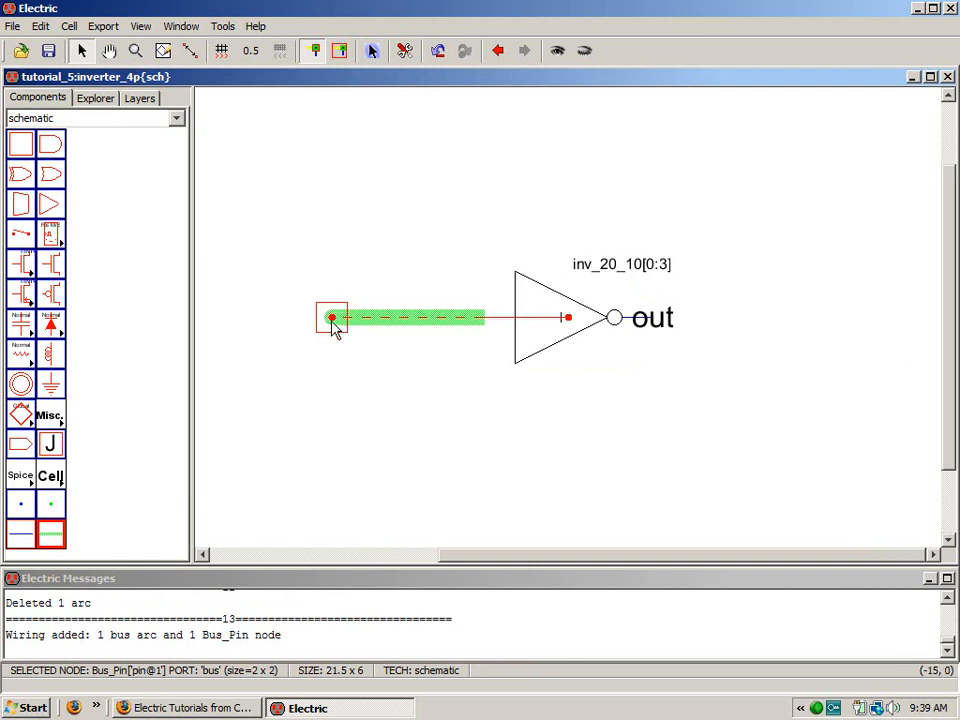
{"action": "left_click", "coordinate": [382, 395]}
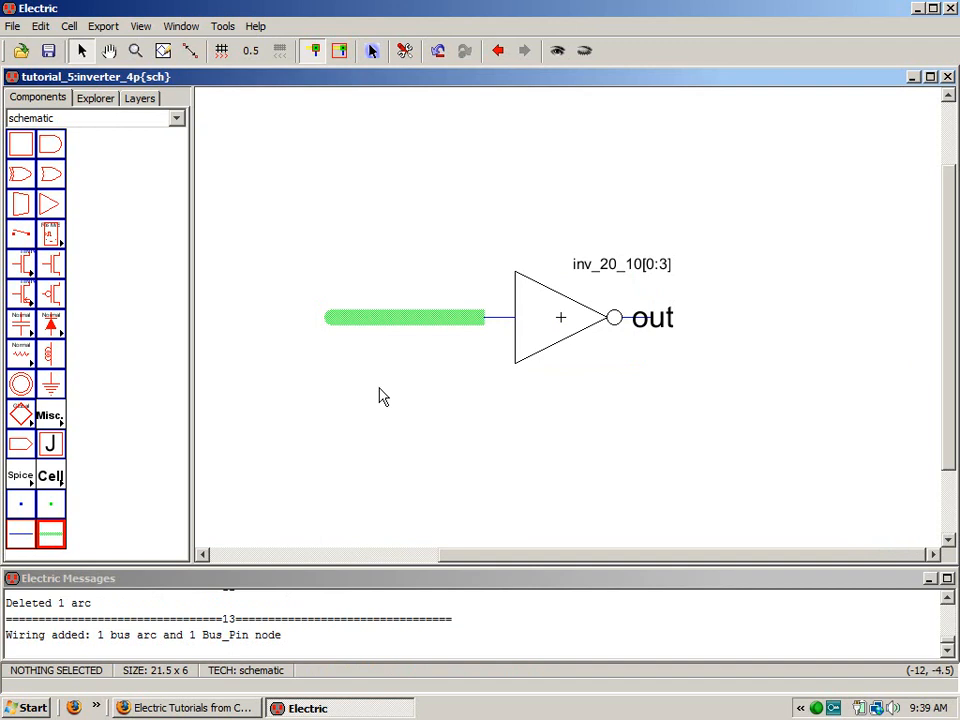
- Name the bus on the inverter's input in[0:3]
{"action": "left_click", "coordinate": [393, 320]}
{"action": "double_click", "coordinate": [393, 320]}
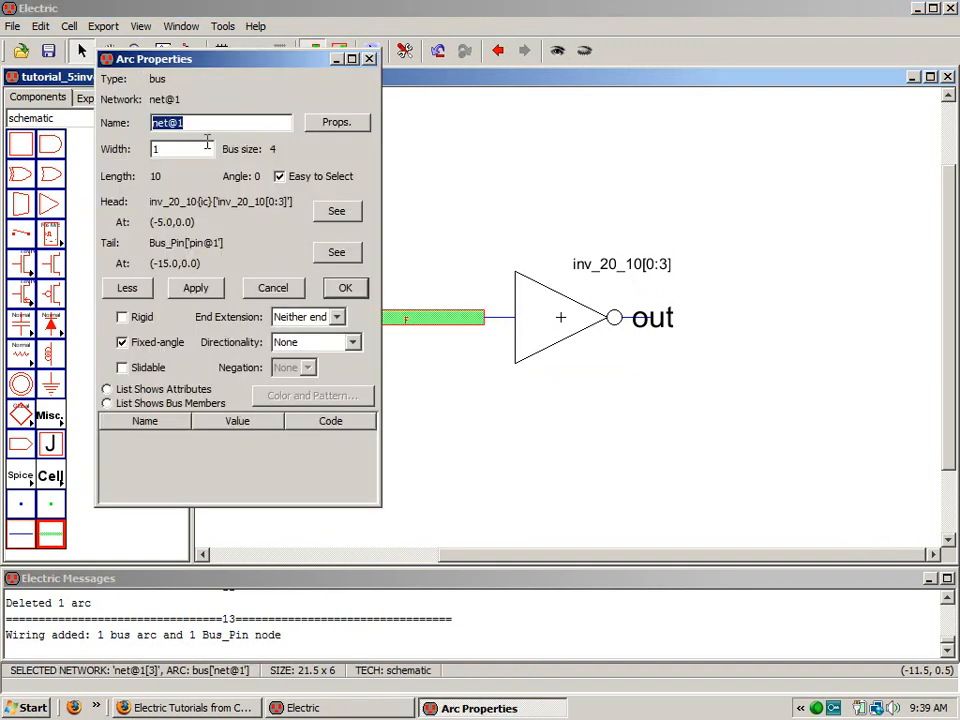
{"action": "type", "text": "in[0:3]"}
{"action": "key", "text": "Return"}
{"action": "left_click", "coordinate": [657, 270]}
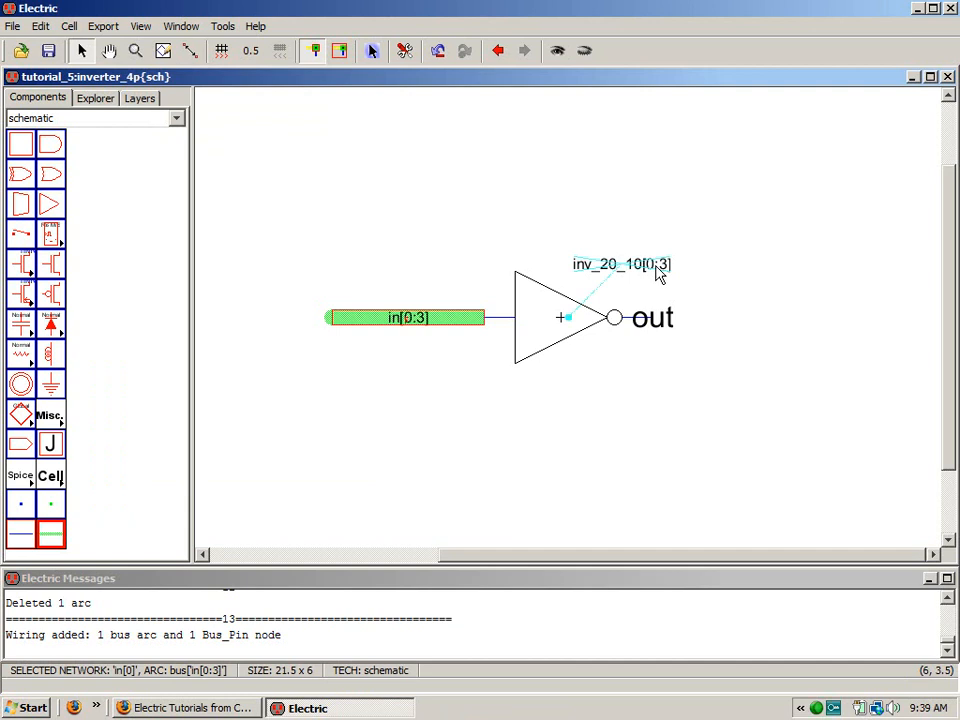
{"action": "left_click", "coordinate": [364, 334]}
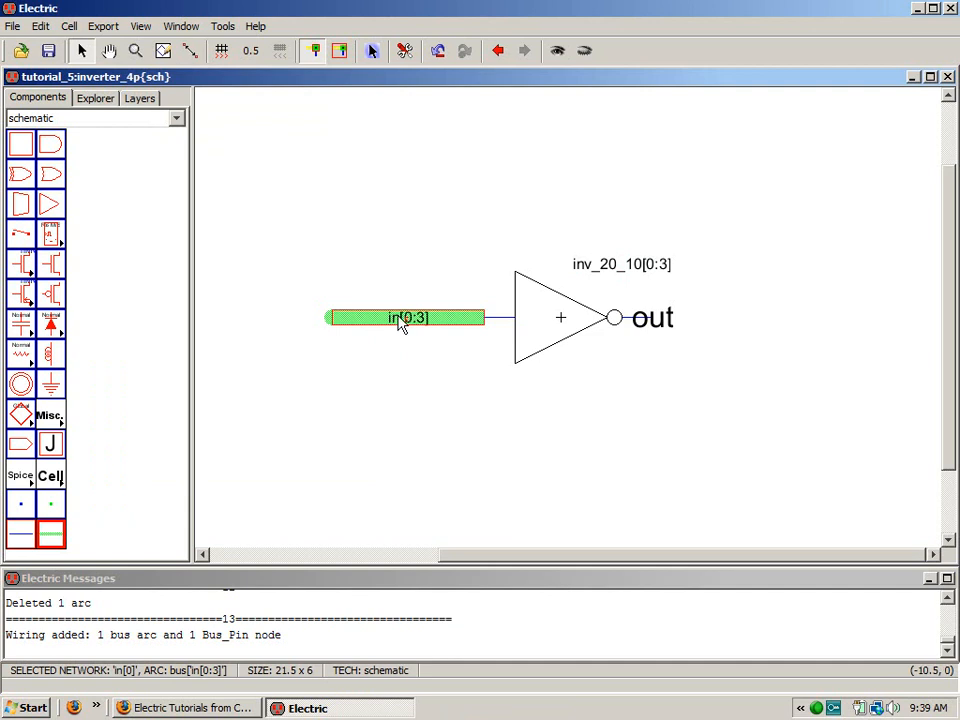
{"action": "left_click", "coordinate": [650, 270]}
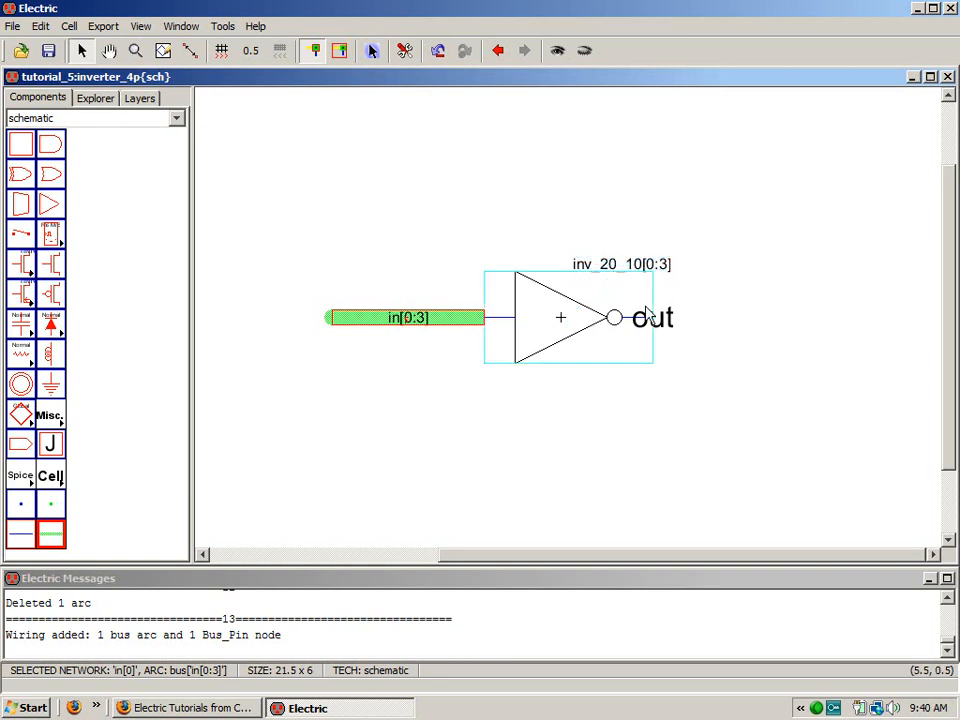
- Place a bus pin to the right of the inverter and connect it to the output with a bus about 11 units long
{"action": "left_click", "coordinate": [57, 505]}
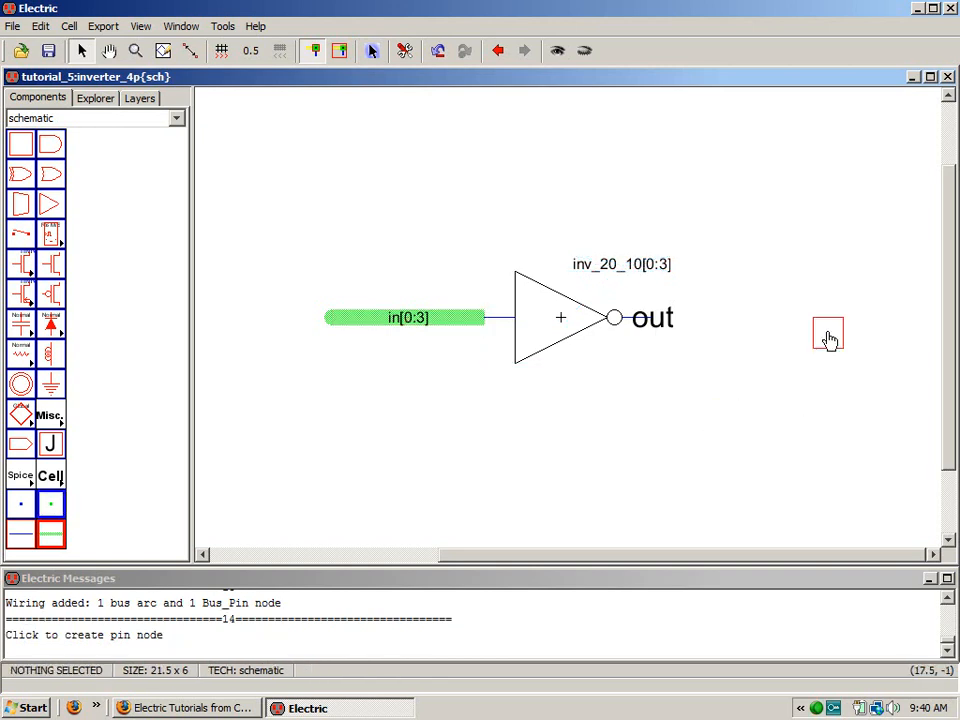
{"action": "left_click", "coordinate": [821, 326]}
{"action": "right_click", "coordinate": [634, 326]}
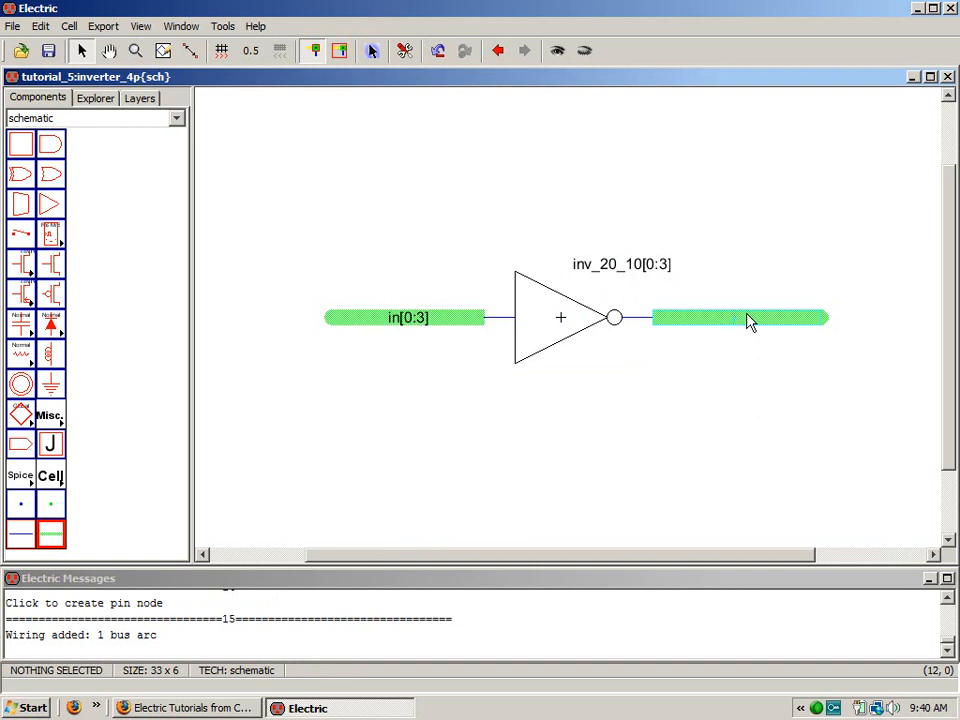
- Name the bus on the inverter's output out[12:15]
{"action": "left_click", "coordinate": [750, 321]}
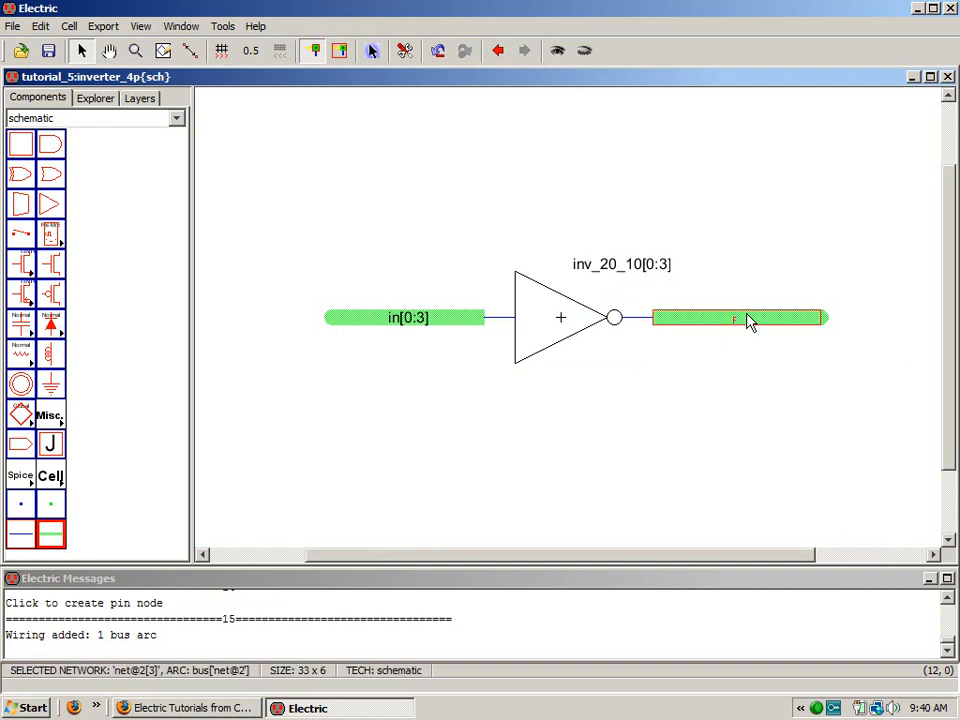
{"action": "double_click", "coordinate": [750, 321]}
{"action": "type", "text": "out[12:"}
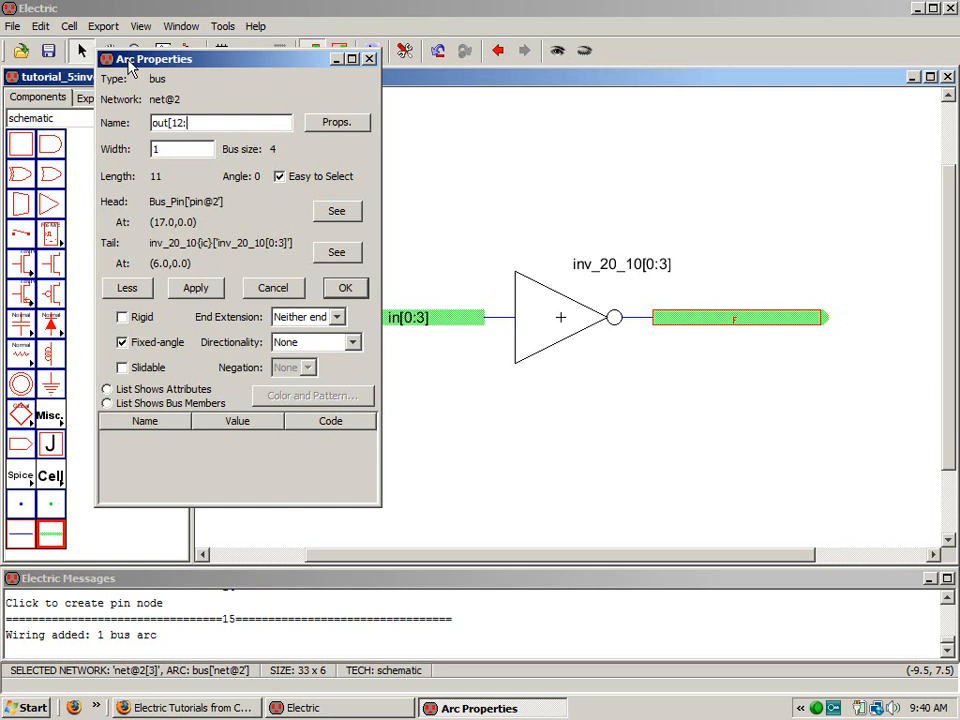
{"action": "type", "text": "15]"}
{"action": "key", "text": "Return"}
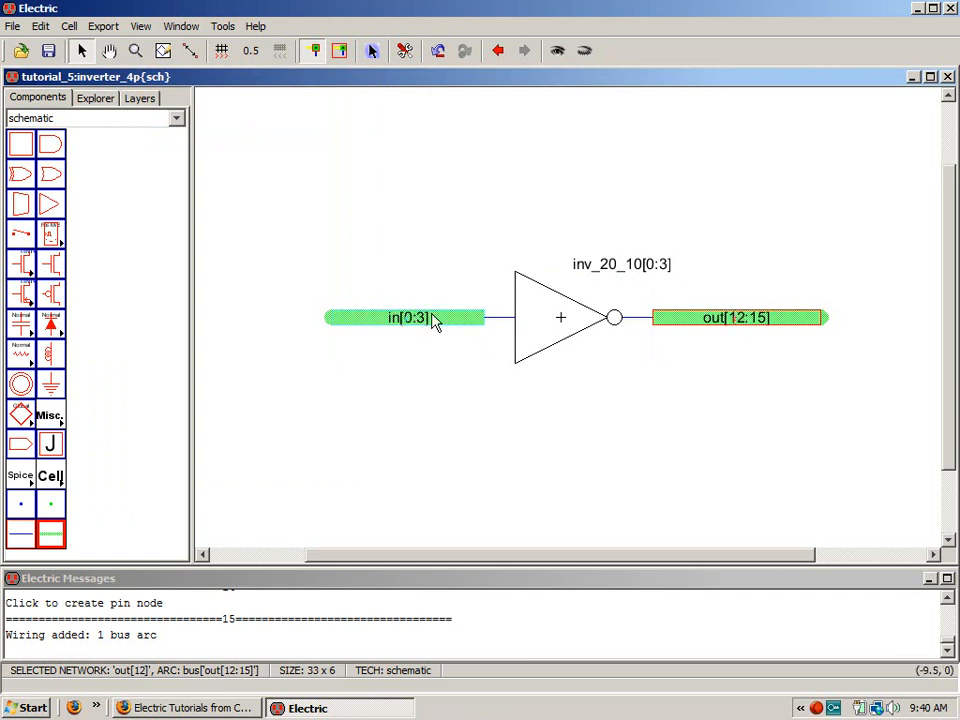
{"action": "left_click", "coordinate": [687, 462]}
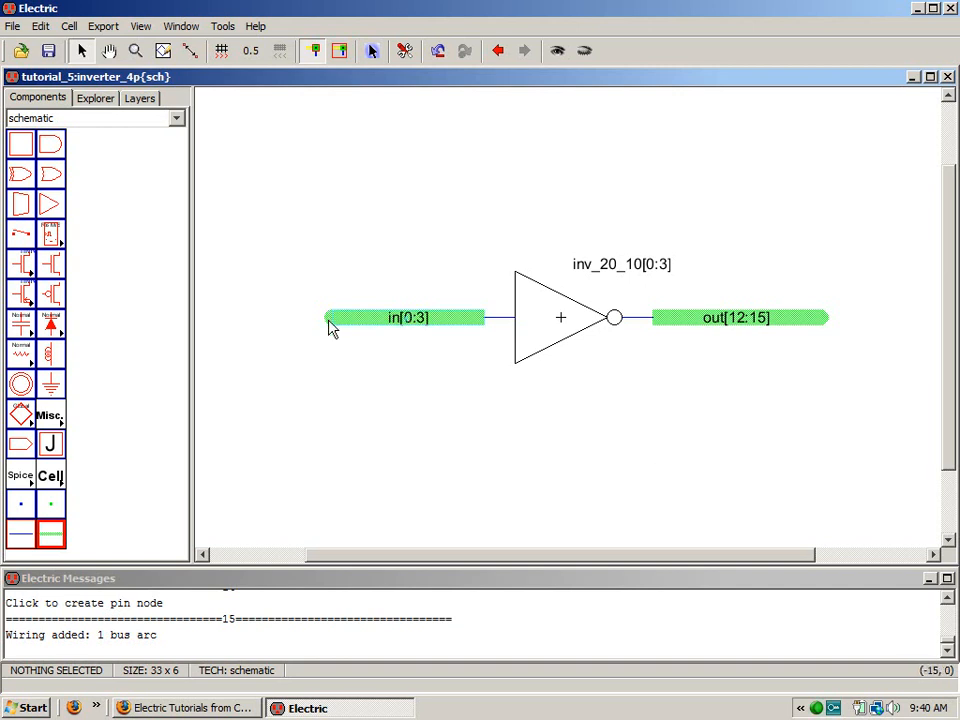
- Draw a wire about 5.5 units long down from the left end of the input bus and name it in[0]
{"action": "left_click", "coordinate": [21, 505]}
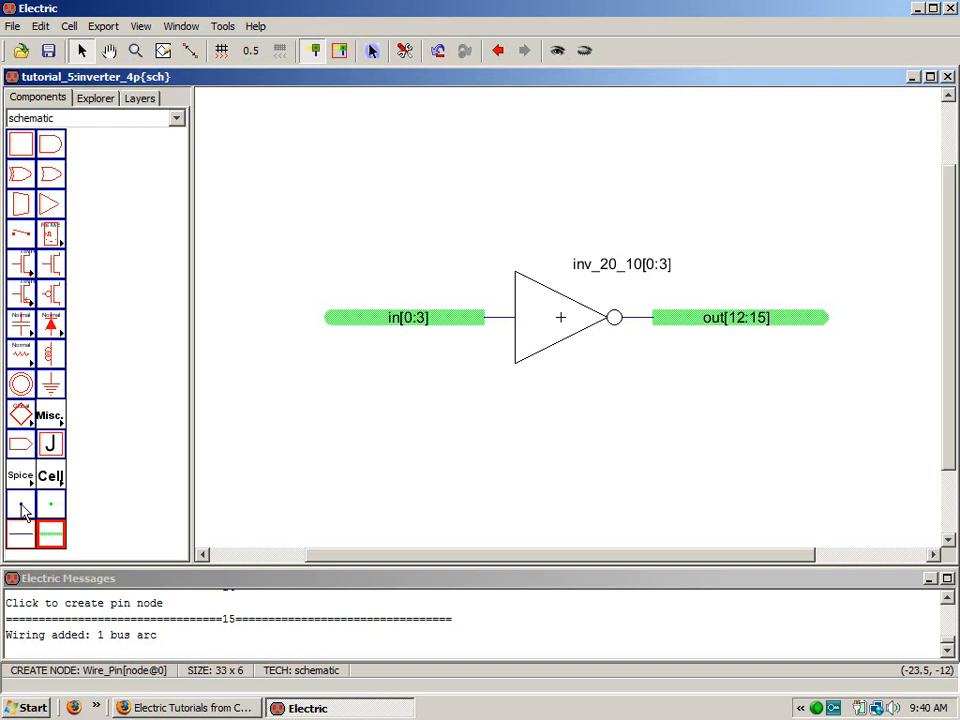
{"action": "left_click", "coordinate": [20, 531]}
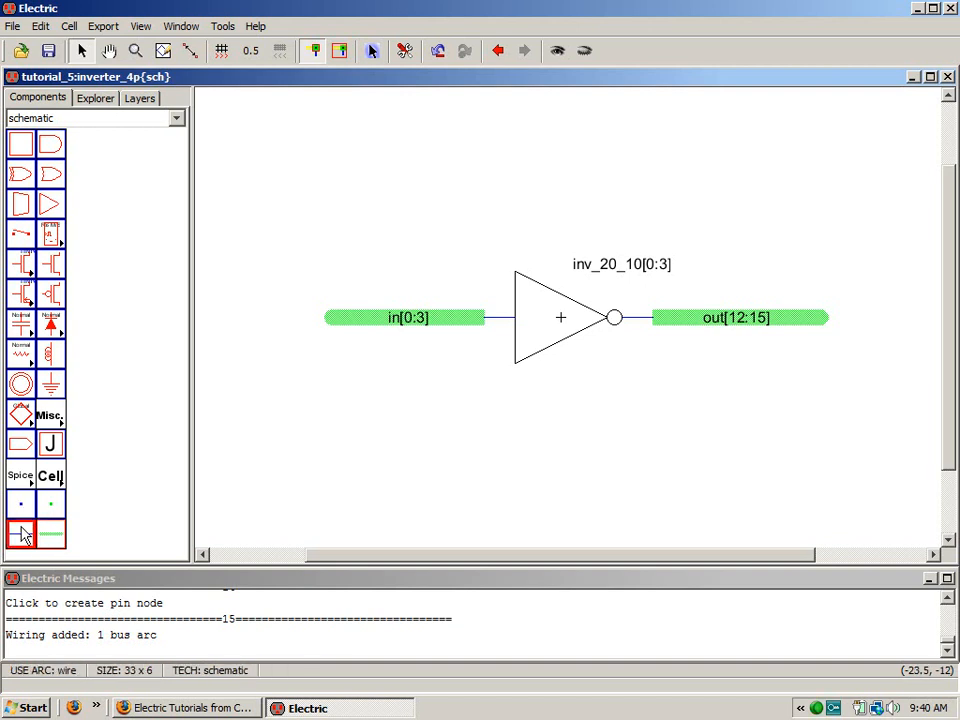
{"action": "left_click", "coordinate": [331, 319]}
{"action": "right_click_drag", "start_coordinate": [320, 404], "coordinate": [330, 400]}
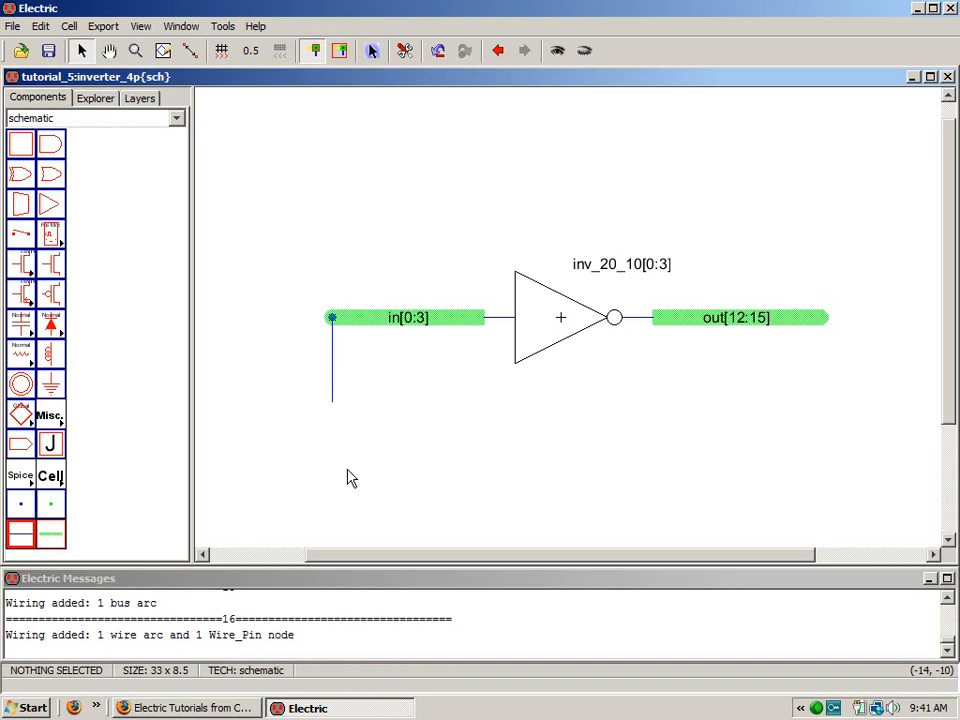
{"action": "double_click", "coordinate": [333, 362]}
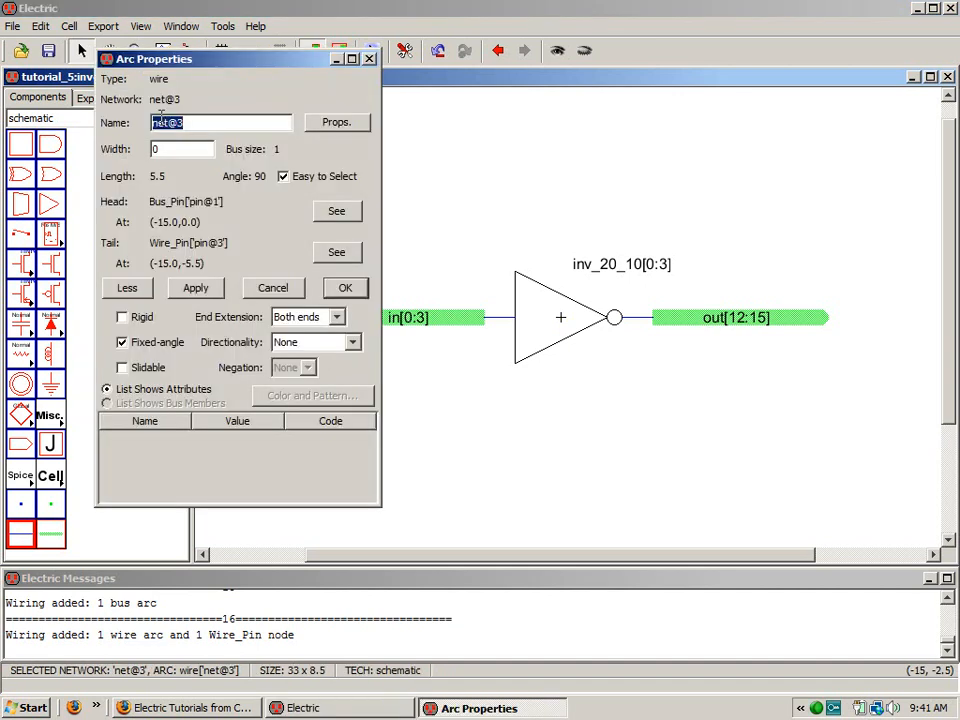
{"action": "type", "text": "in[0]"}
{"action": "key", "text": "Return"}
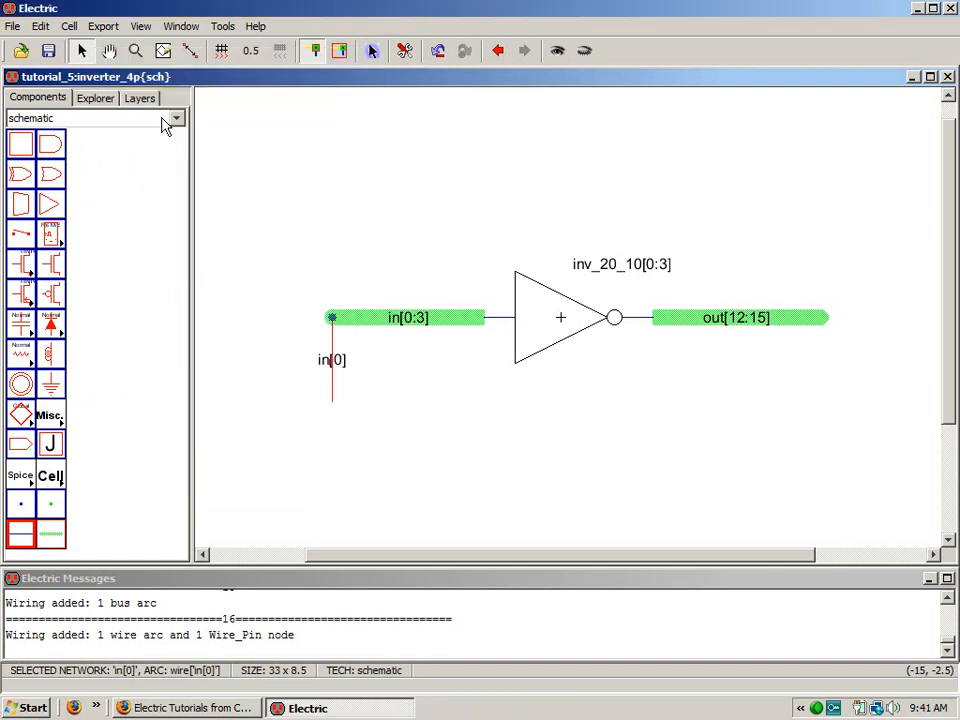
{"action": "left_click", "coordinate": [336, 393]}
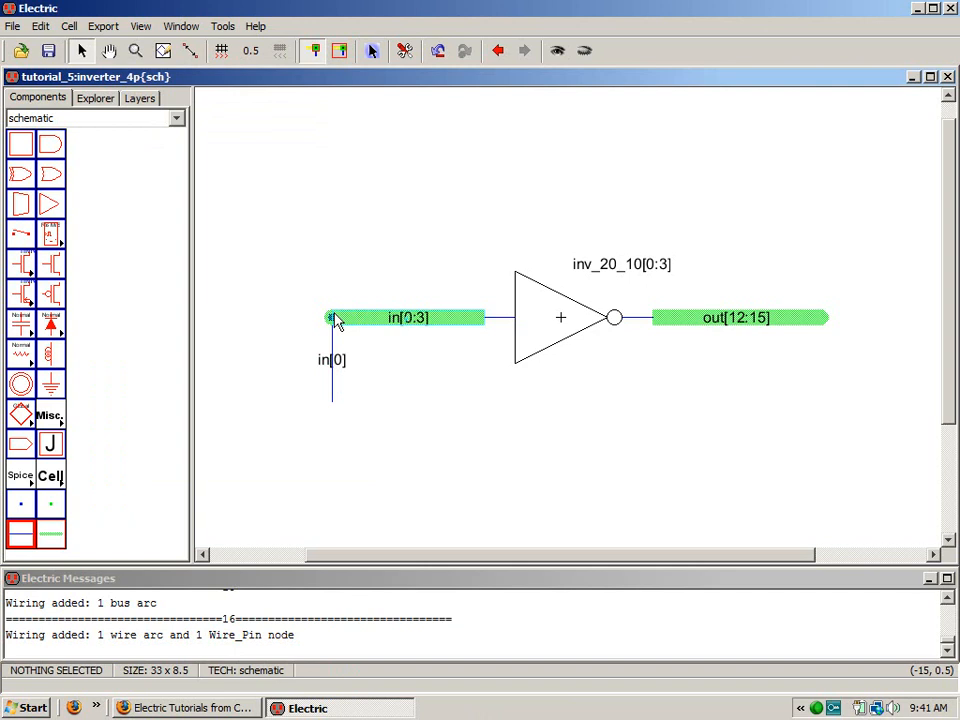
- Place a wire connector about 4 units below the output bus and join it to that bus with a bus arc
{"action": "left_click", "coordinate": [52, 444]}
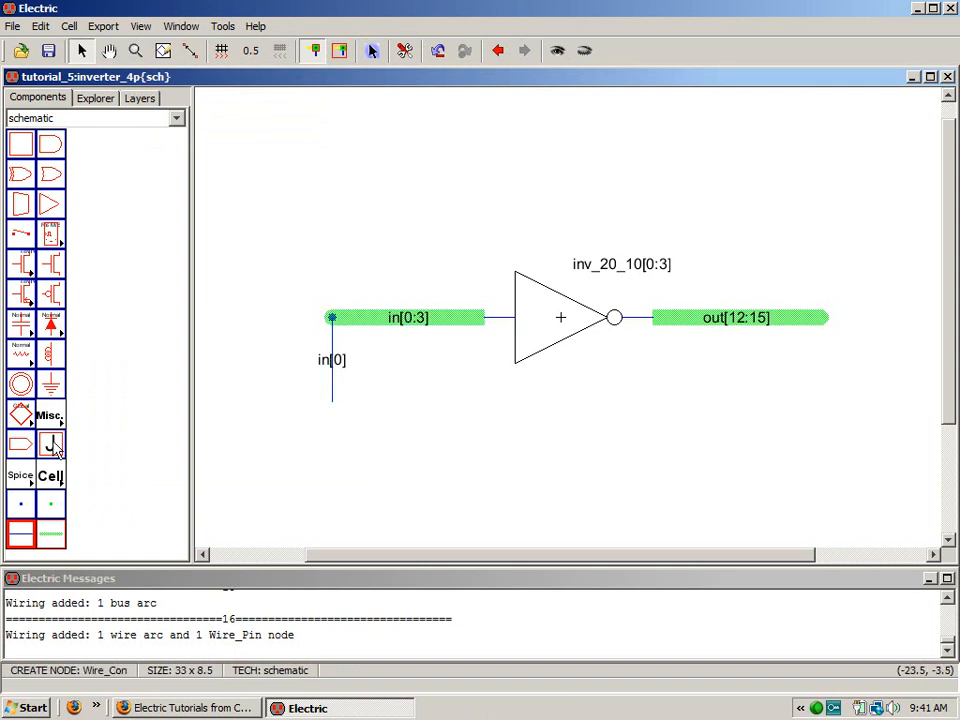
{"action": "left_click", "coordinate": [752, 390]}
{"action": "left_click", "coordinate": [51, 535]}
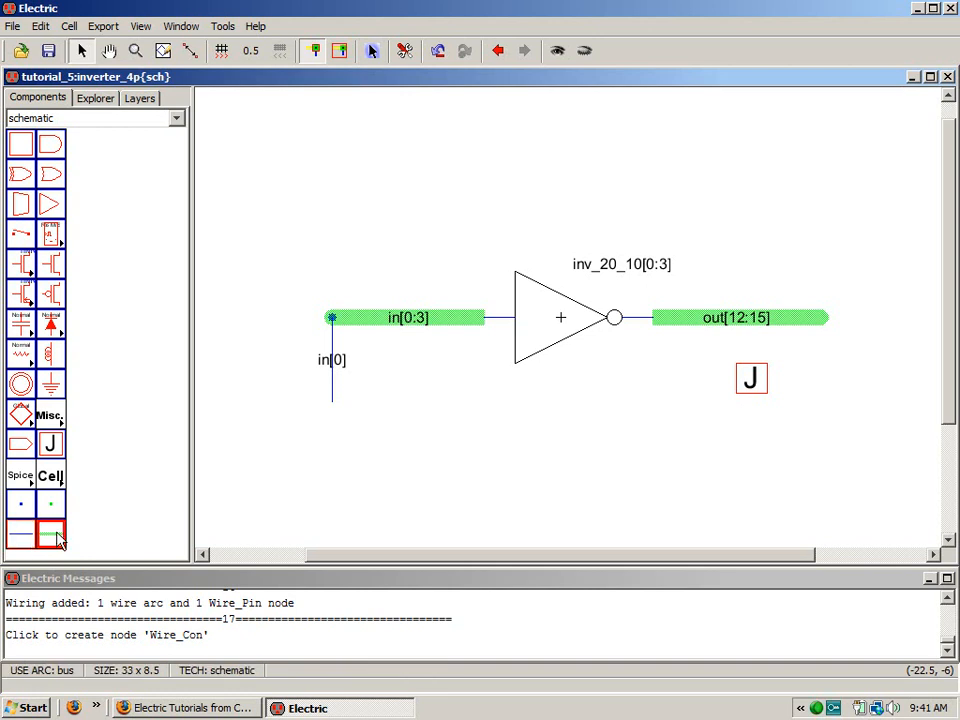
{"action": "right_click_drag", "start_coordinate": [756, 390], "coordinate": [751, 317]}
{"action": "left_click", "coordinate": [815, 401]}
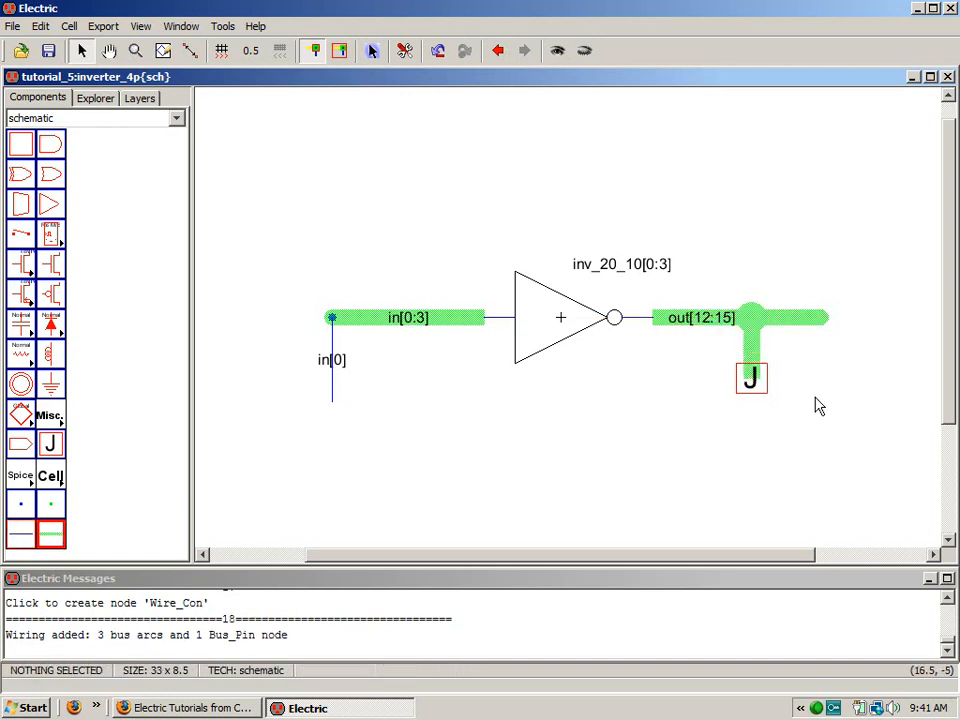
- Draw a wire about 5 units long down from the wire connector and name it out[12]
{"action": "left_click", "coordinate": [21, 534]}
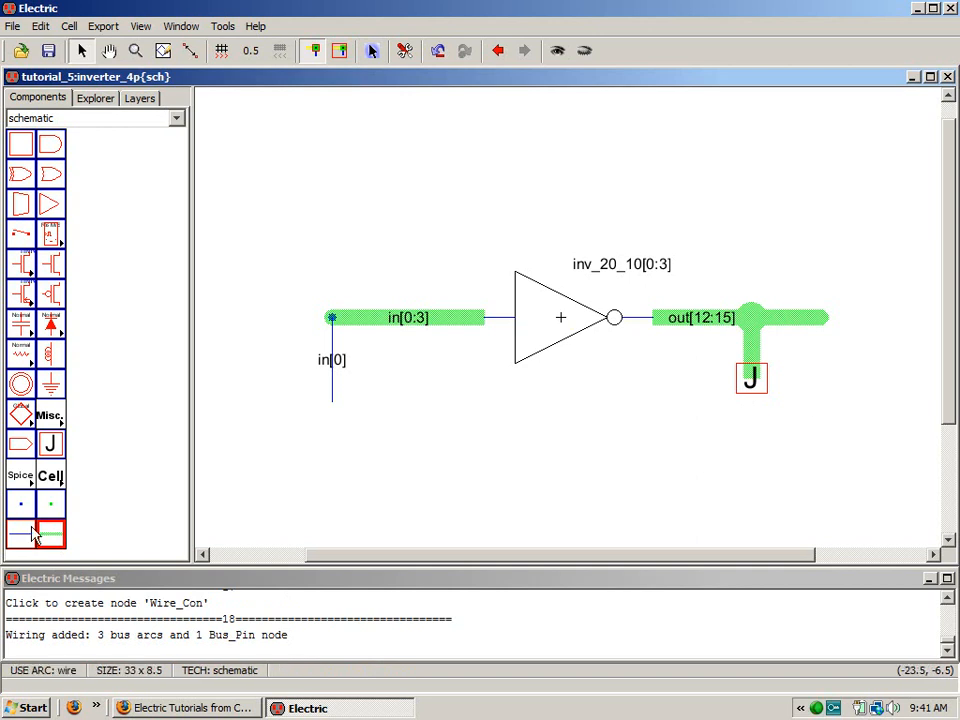
{"action": "mouse_move", "coordinate": [754, 392]}
{"action": "right_mouse_down"}
{"action": "mouse_move", "coordinate": [756, 463]}
{"action": "mouse_move", "coordinate": [751, 455]}
{"action": "right_mouse_up"}
{"action": "left_click", "coordinate": [766, 432]}
{"action": "double_click", "coordinate": [751, 418]}
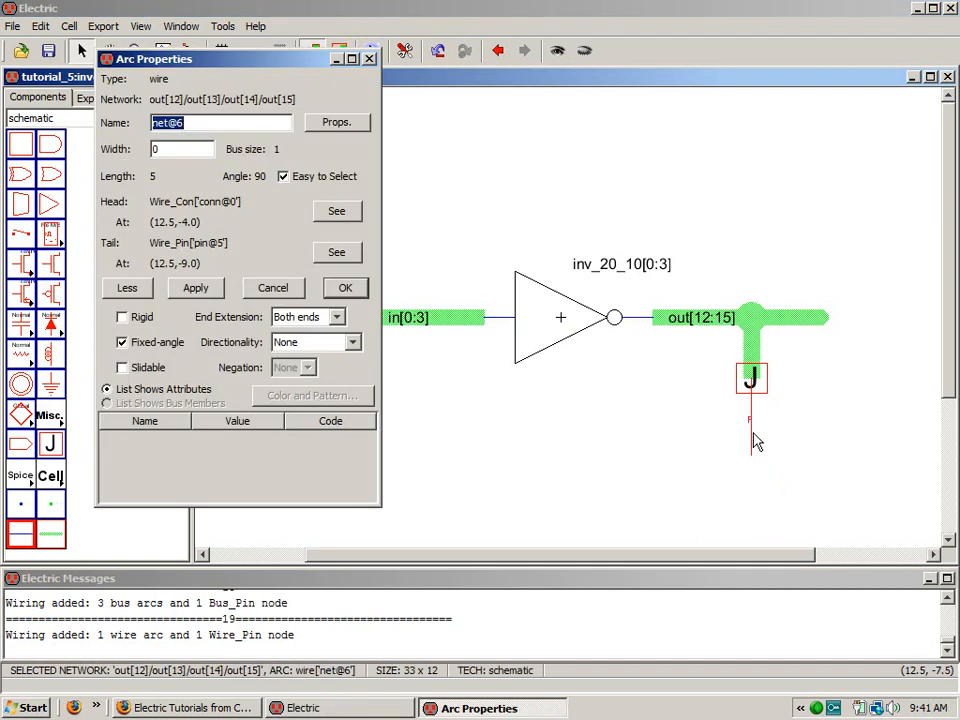
{"action": "type", "text": "out[12]"}
{"action": "key", "text": "Return"}
{"action": "left_click", "coordinate": [688, 489]}
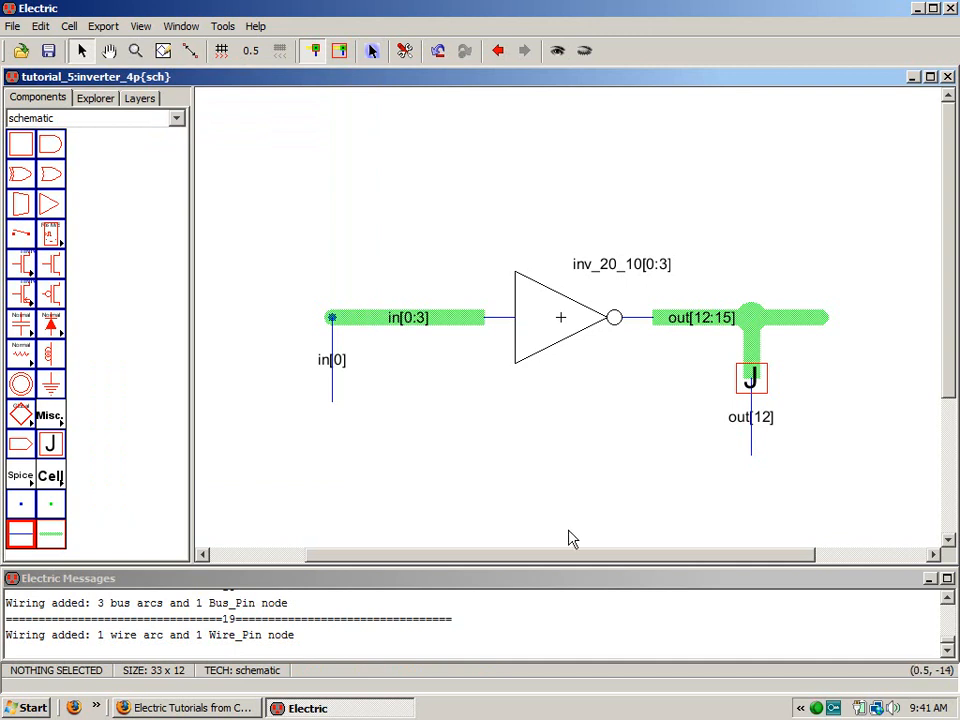
- Try drawing a wire about 5 units long outward from the free end of the output bus, and undo it
{"action": "left_click", "coordinate": [829, 327]}
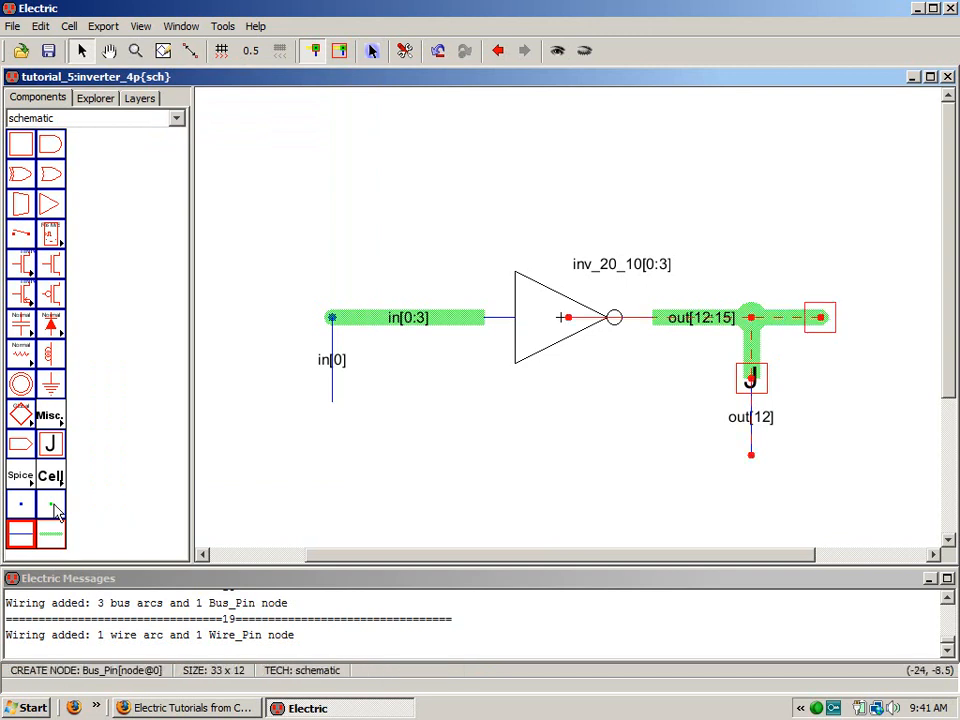
{"action": "right_click", "coordinate": [896, 318]}
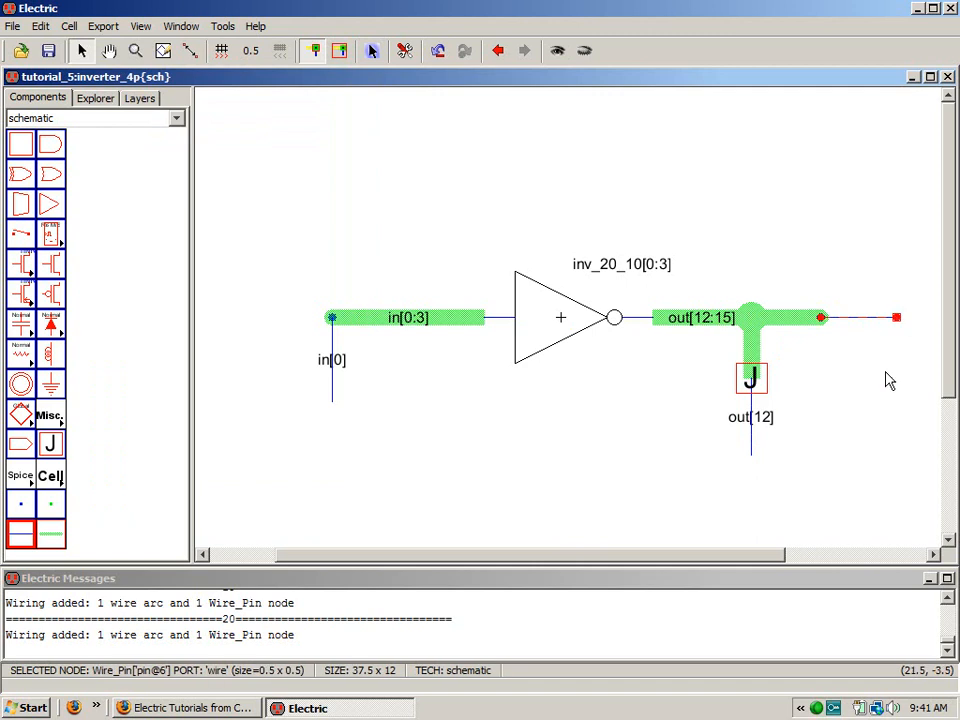
{"action": "key", "text": "ctrl+z"}
- Try extending the free end of the output bus outward by about 4 units with a bus arc, and undo the extension
{"action": "left_click", "coordinate": [56, 536]}
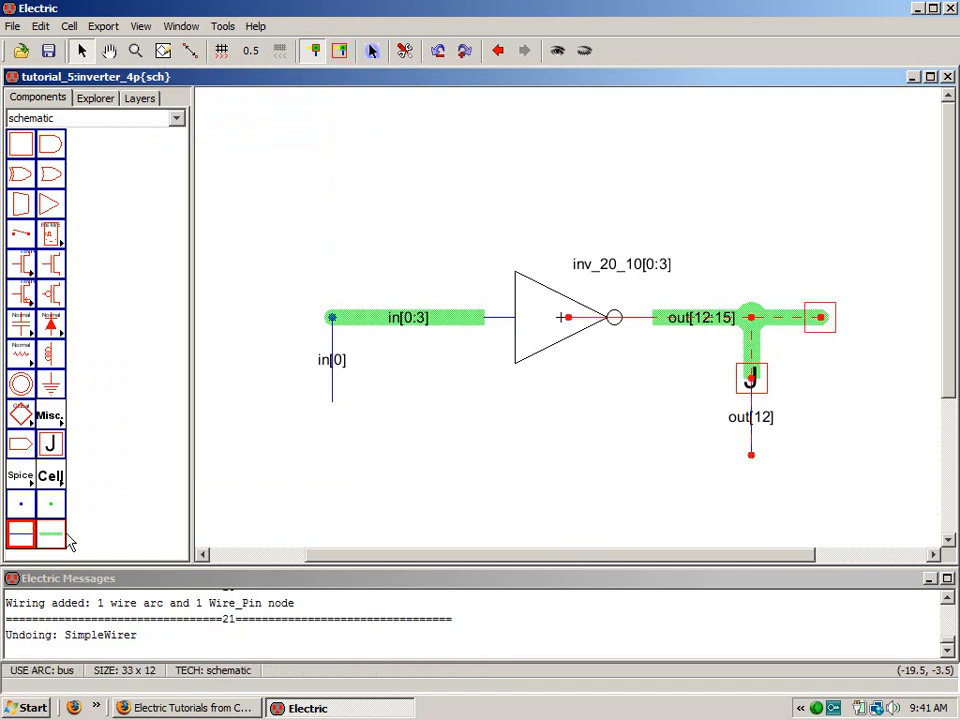
{"action": "right_click", "coordinate": [884, 320]}
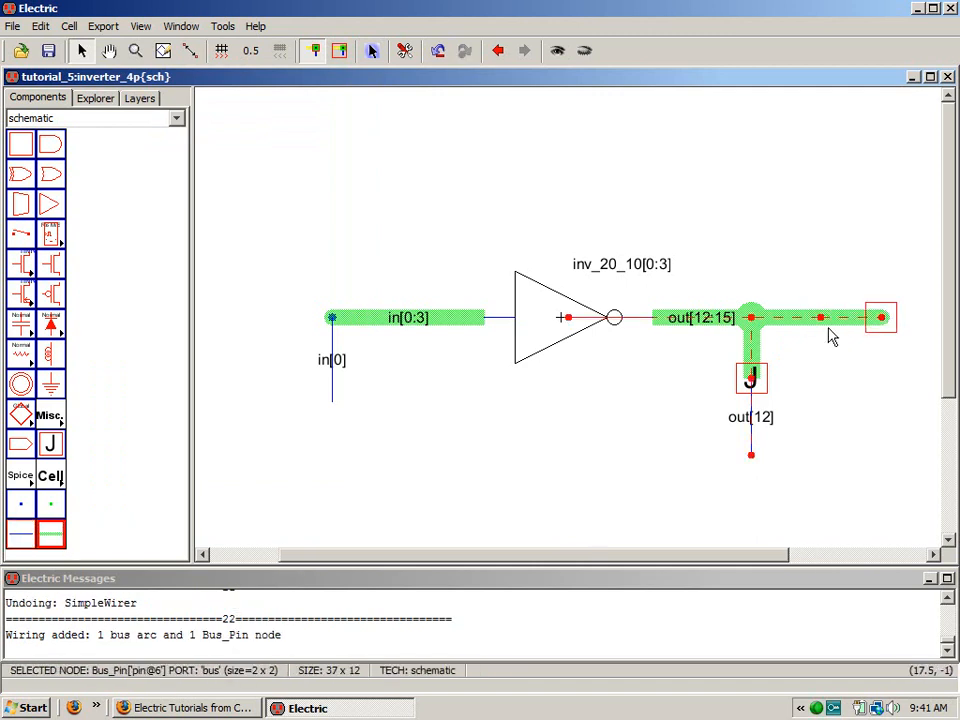
{"action": "left_click", "coordinate": [864, 424]}
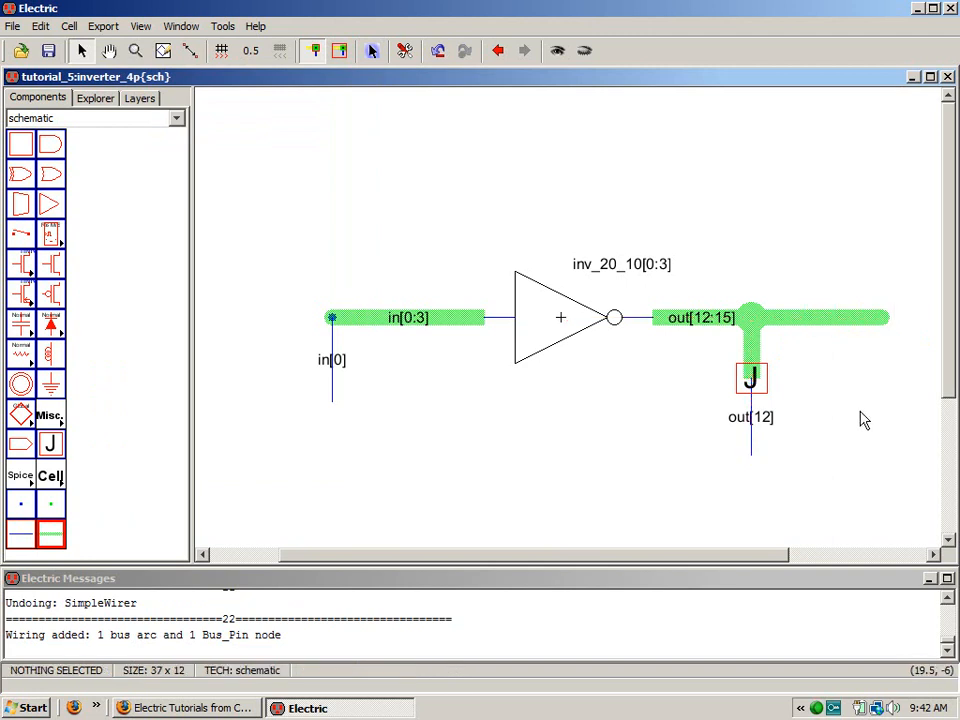
{"action": "key", "text": "ctrl+z"}
{"action": "left_click", "coordinate": [865, 421]}
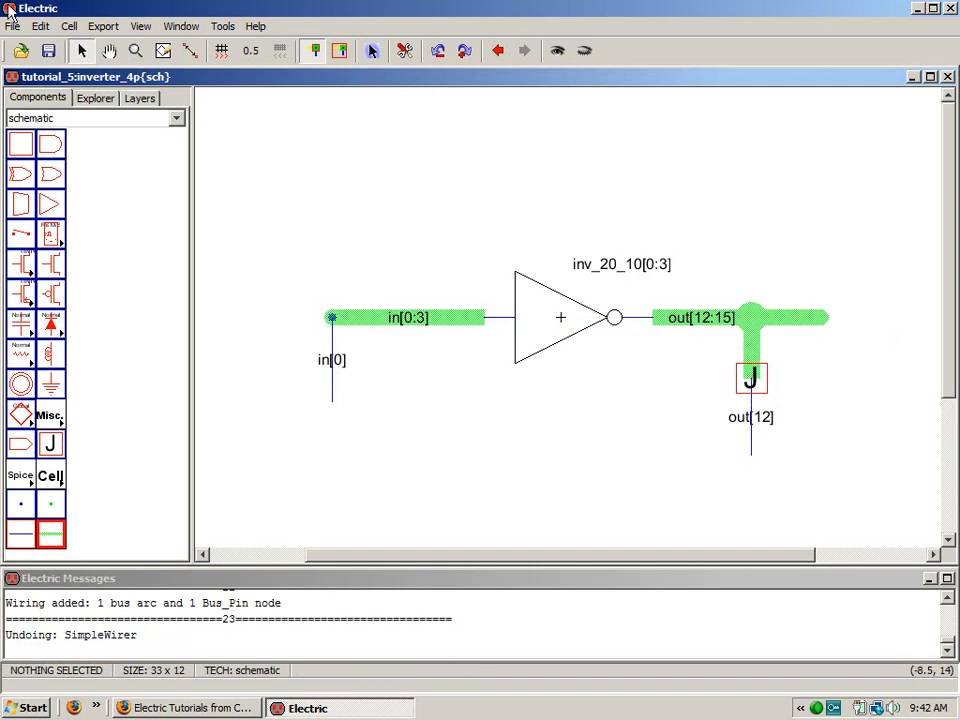
- Clean up the unneeded pins in all cells of the library
{"action": "left_click", "coordinate": [44, 27]}
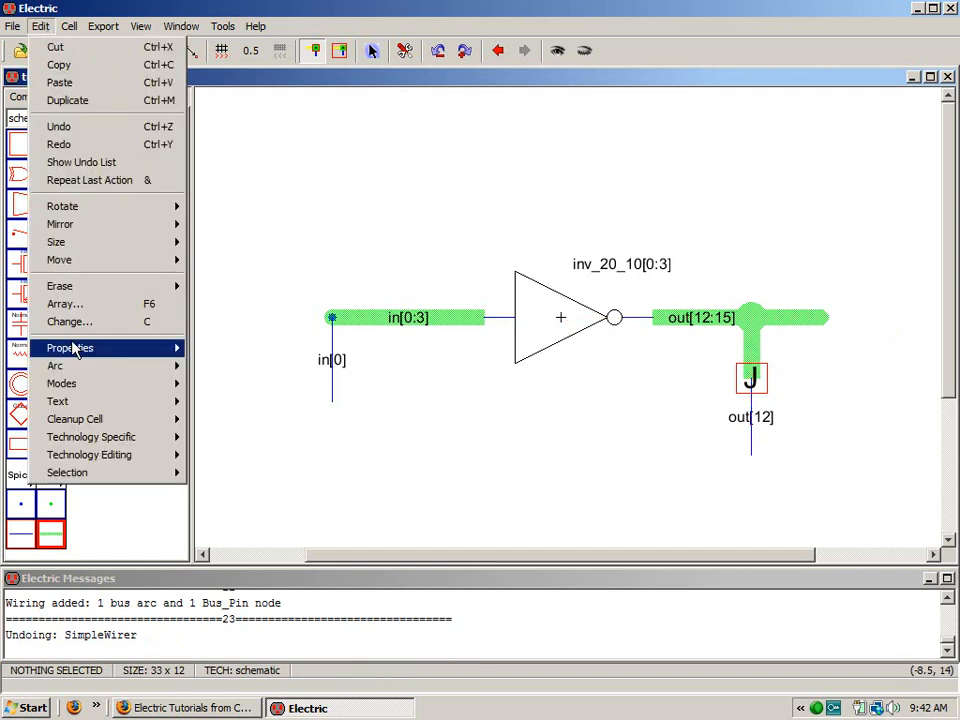
{"action": "mouse_move", "coordinate": [79, 374]}
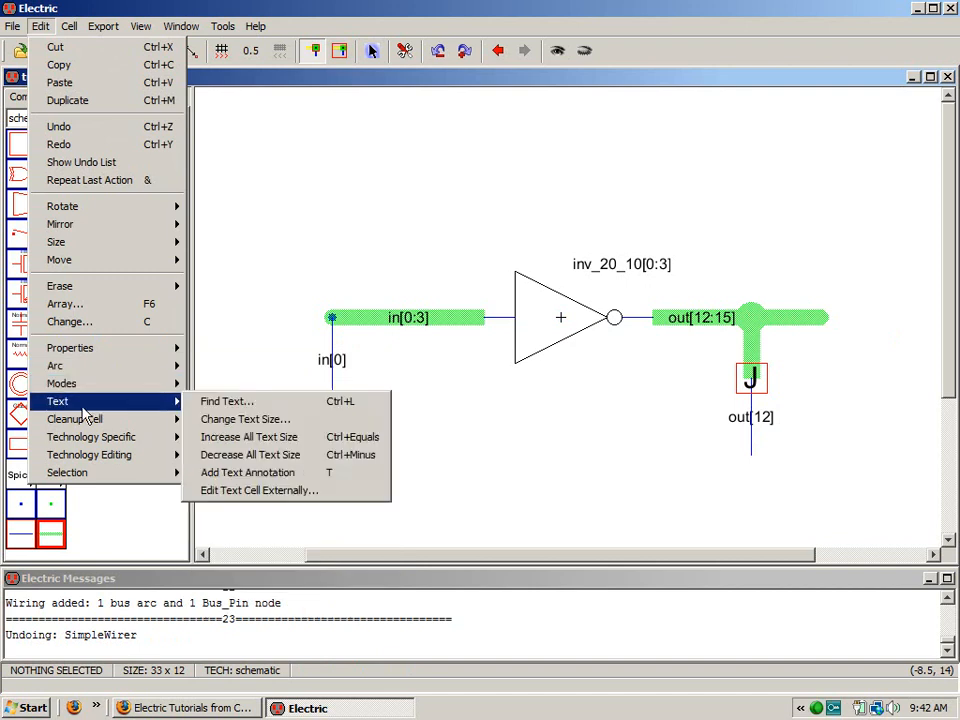
{"action": "mouse_move", "coordinate": [81, 420]}
{"action": "left_click", "coordinate": [293, 437]}
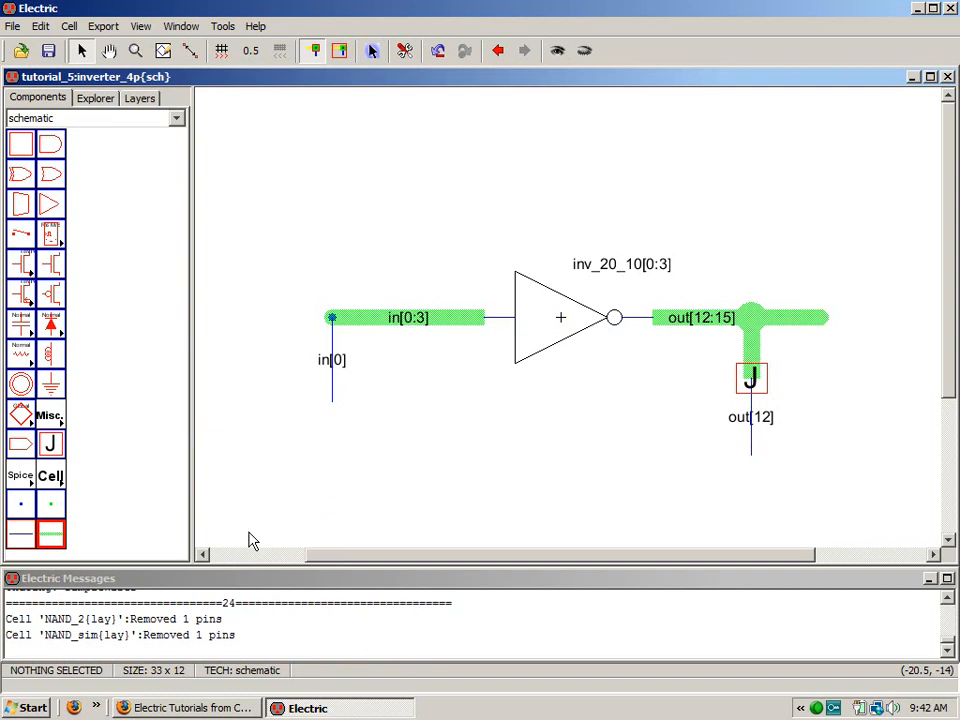
- Create a schematic cell named ring_oscillator in the tutorial_5 library and place the inv_20_10 icon at its origin
{"action": "key", "text": "ctrl+n"}
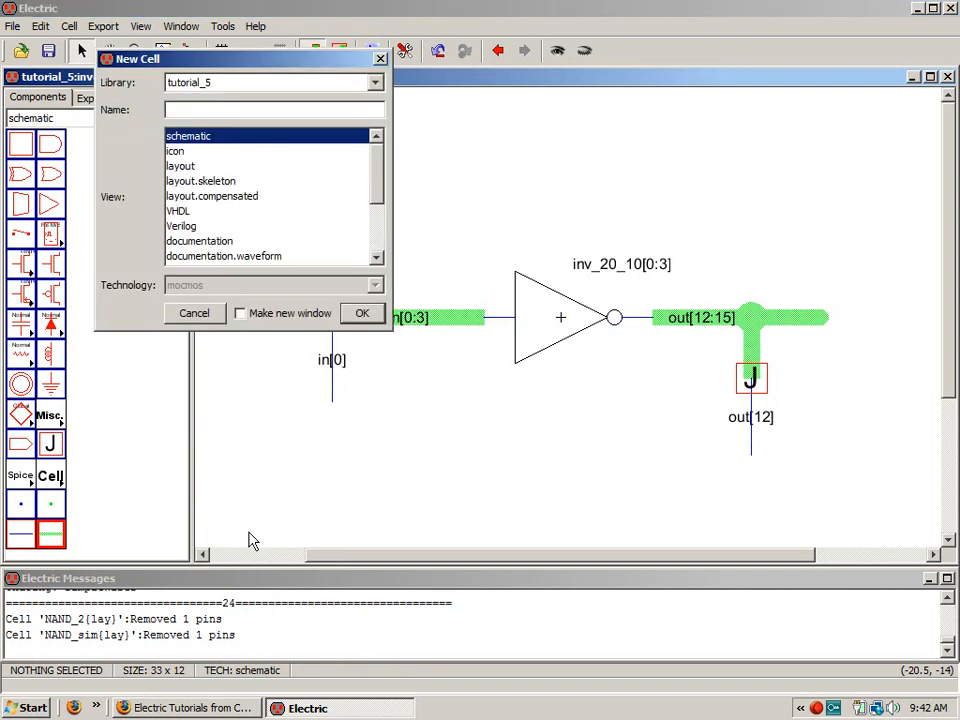
{"action": "type", "text": "ring_oscillator"}
{"action": "left_click", "coordinate": [362, 313]}
{"action": "left_click", "coordinate": [95, 98]}
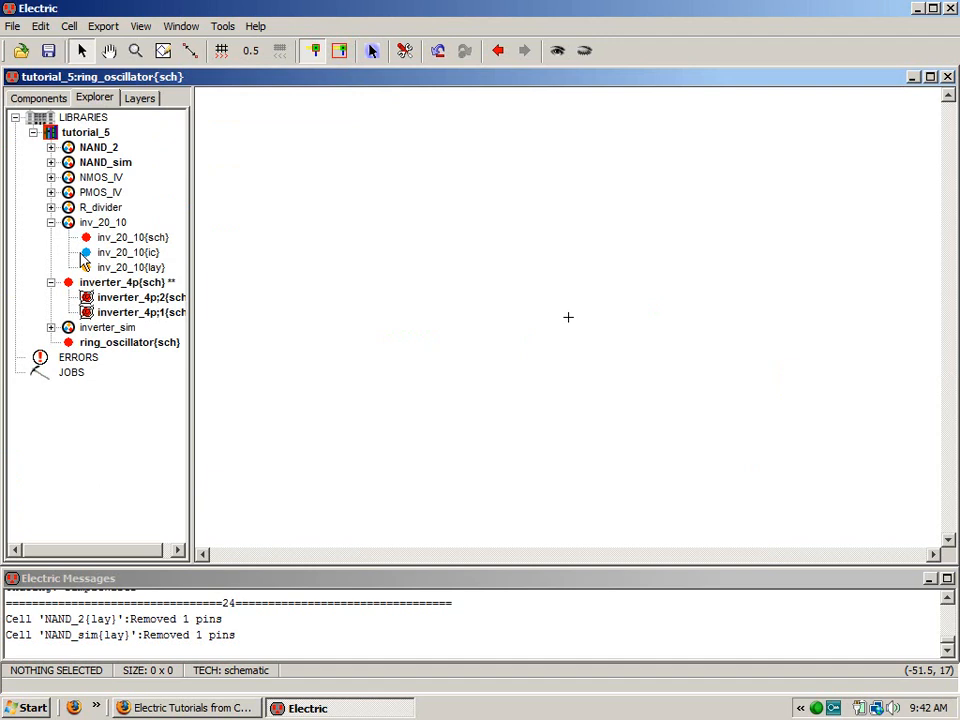
{"action": "left_click_drag", "start_coordinate": [87, 257], "coordinate": [568, 320]}
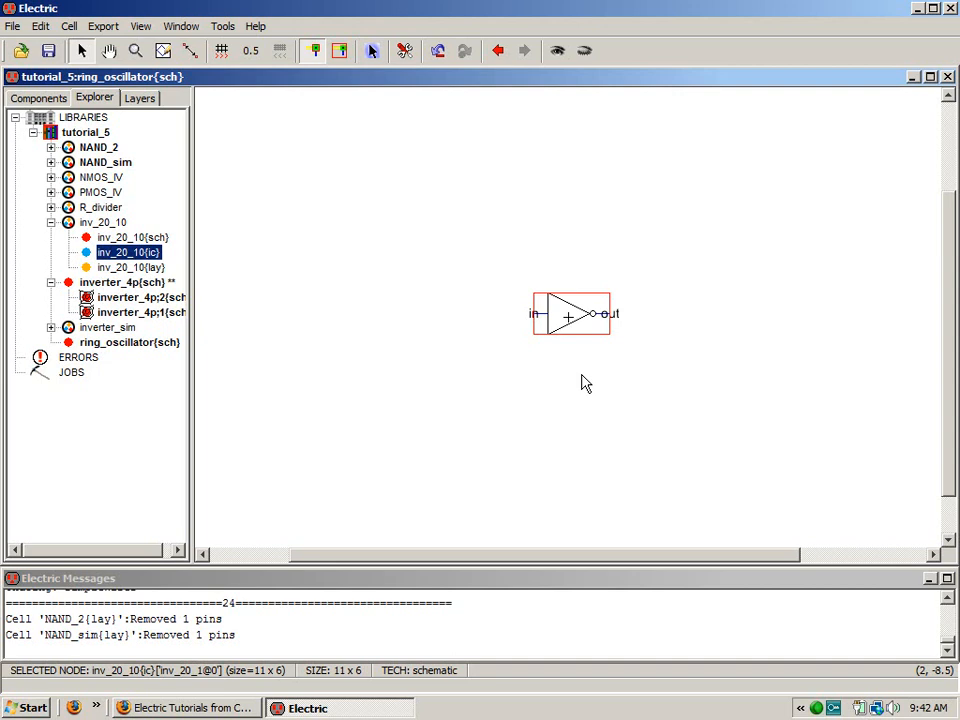
- Array the inverter icon with an X repeat factor of 11, Y repeat factor of 1, X edge overlap of -5 and Y edge overlap of 0
{"action": "left_click", "coordinate": [44, 27]}
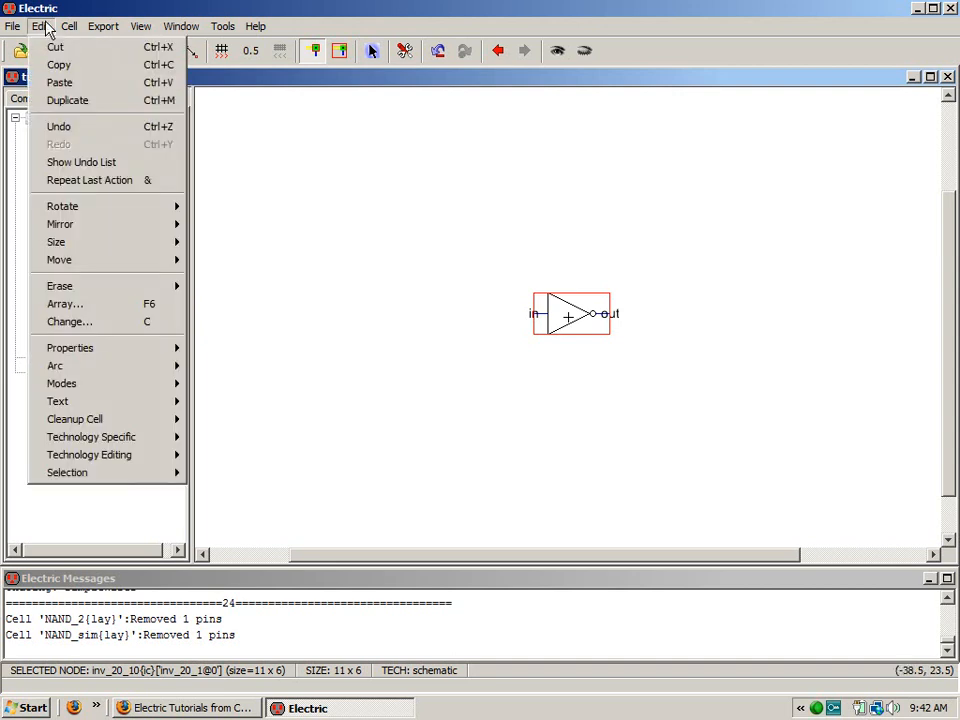
{"action": "left_click", "coordinate": [112, 308]}
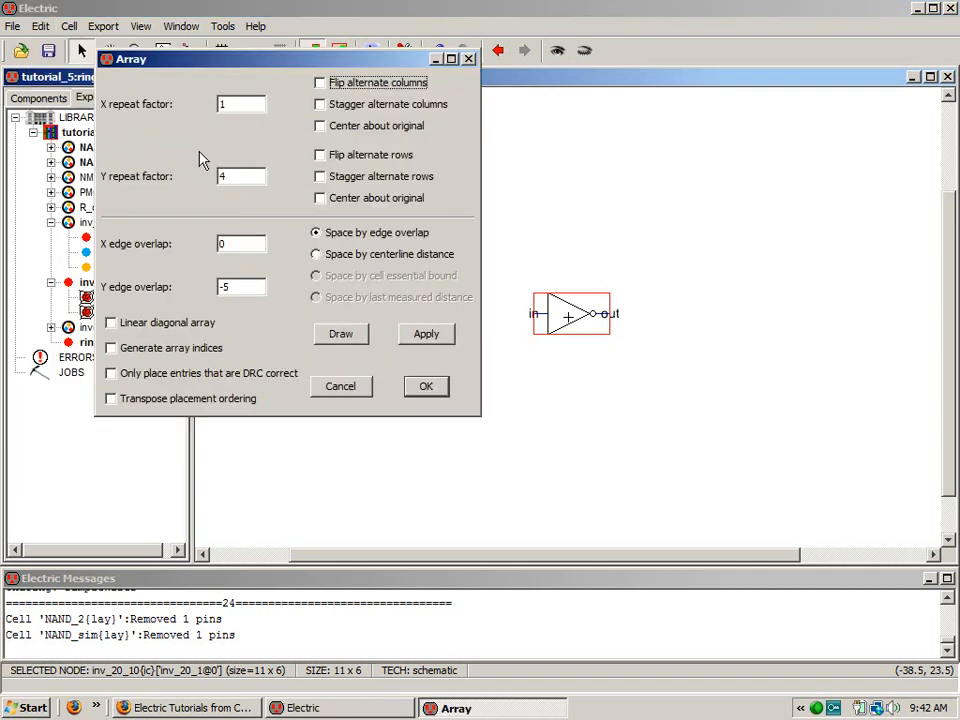
{"action": "double_click", "coordinate": [226, 177]}
{"action": "type", "text": "1"}
{"action": "left_click", "coordinate": [246, 104]}
{"action": "type", "text": "1"}
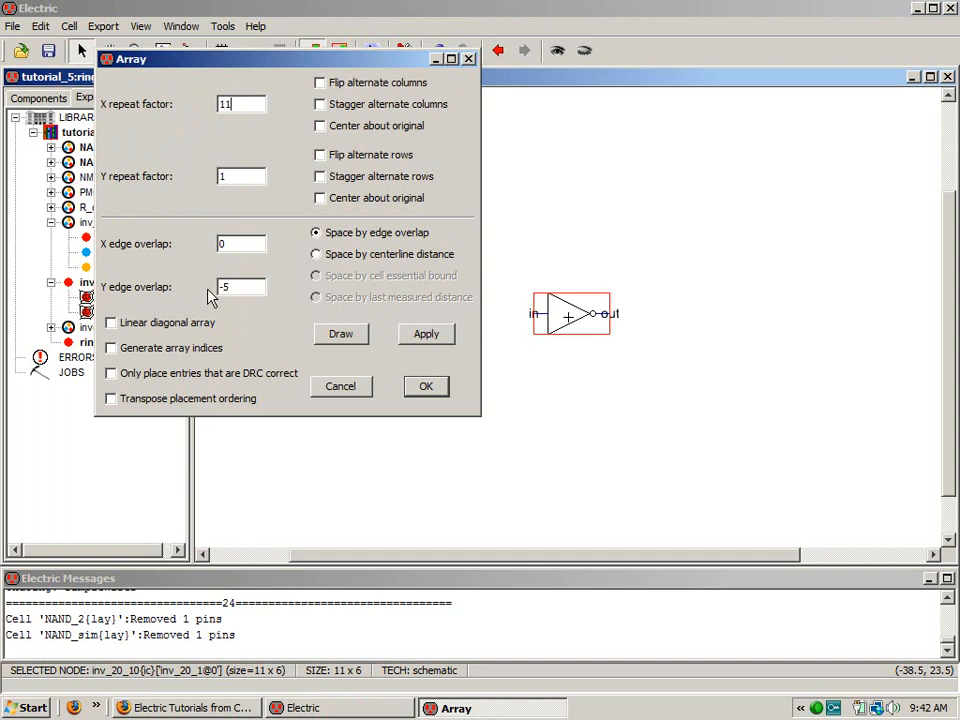
{"action": "left_click_drag", "start_coordinate": [240, 287], "coordinate": [218, 287]}
{"action": "type", "text": "0"}
{"action": "double_click", "coordinate": [222, 244]}
{"action": "type", "text": "-5"}
{"action": "left_click", "coordinate": [424, 389]}
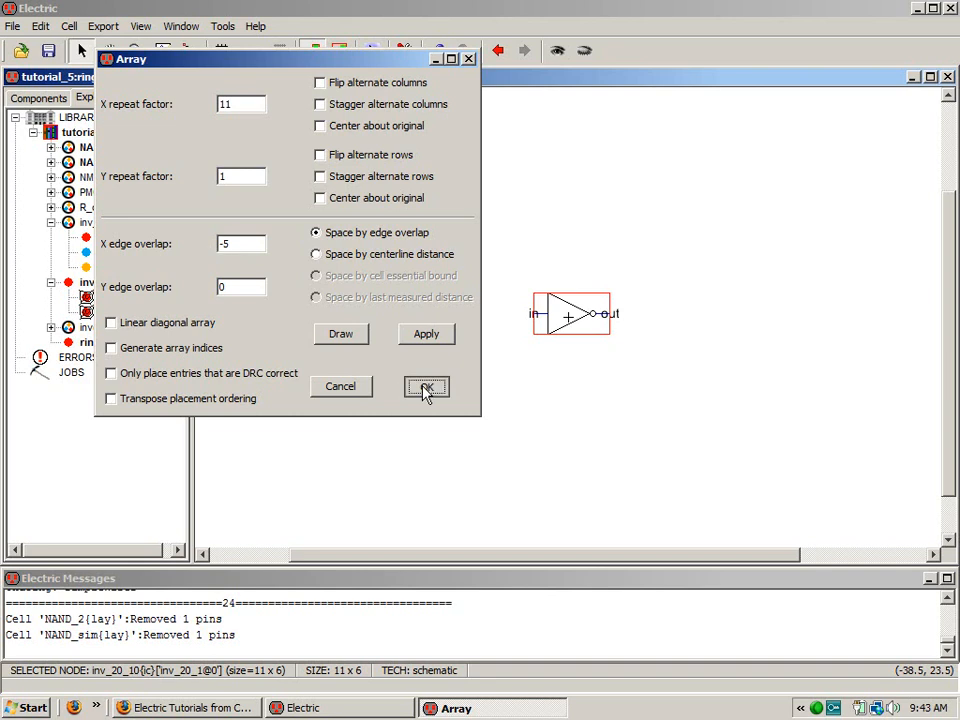
{"action": "left_click", "coordinate": [530, 410]}
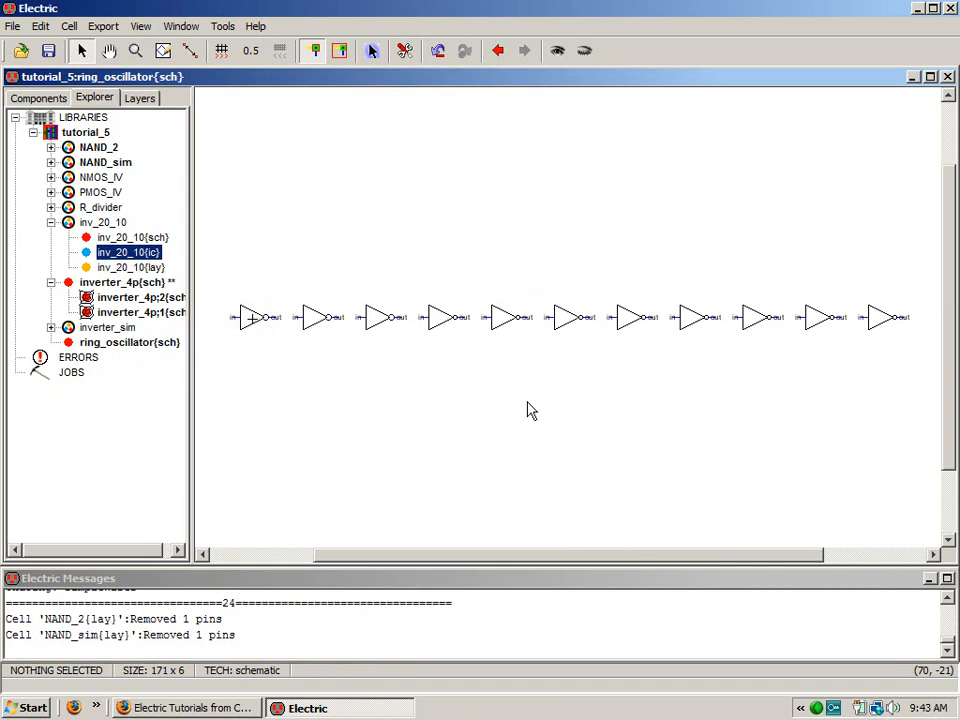
- Enable mimic-stitching and wire the first inverter's output to the second inverter's input so the connection repeats along the row
{"action": "left_click", "coordinate": [55, 100]}
{"action": "left_click", "coordinate": [22, 536]}
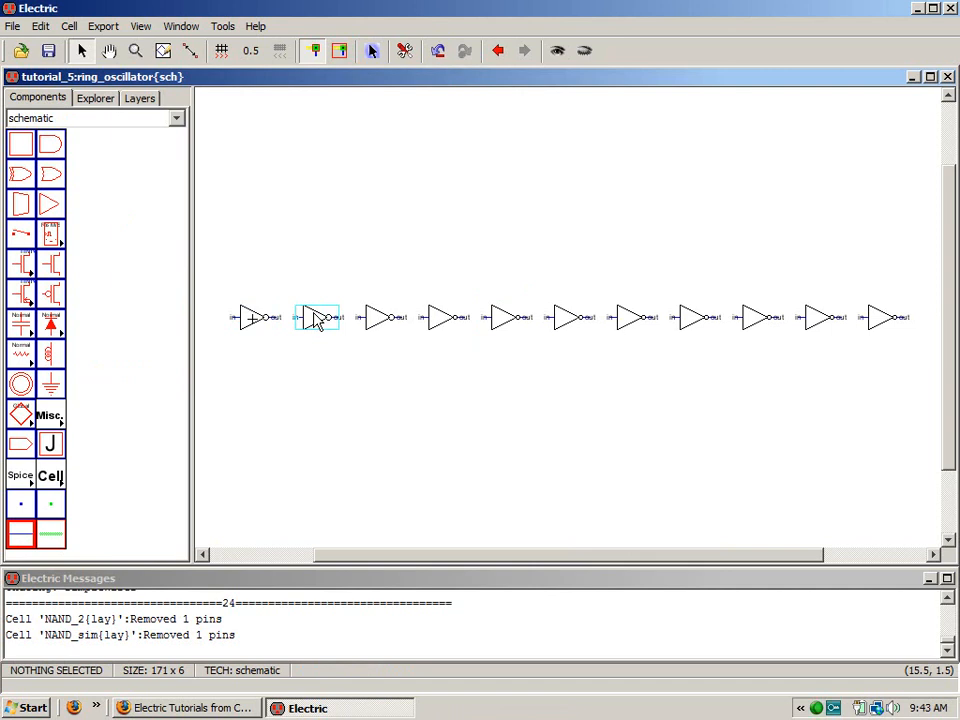
{"action": "left_click", "coordinate": [223, 27]}
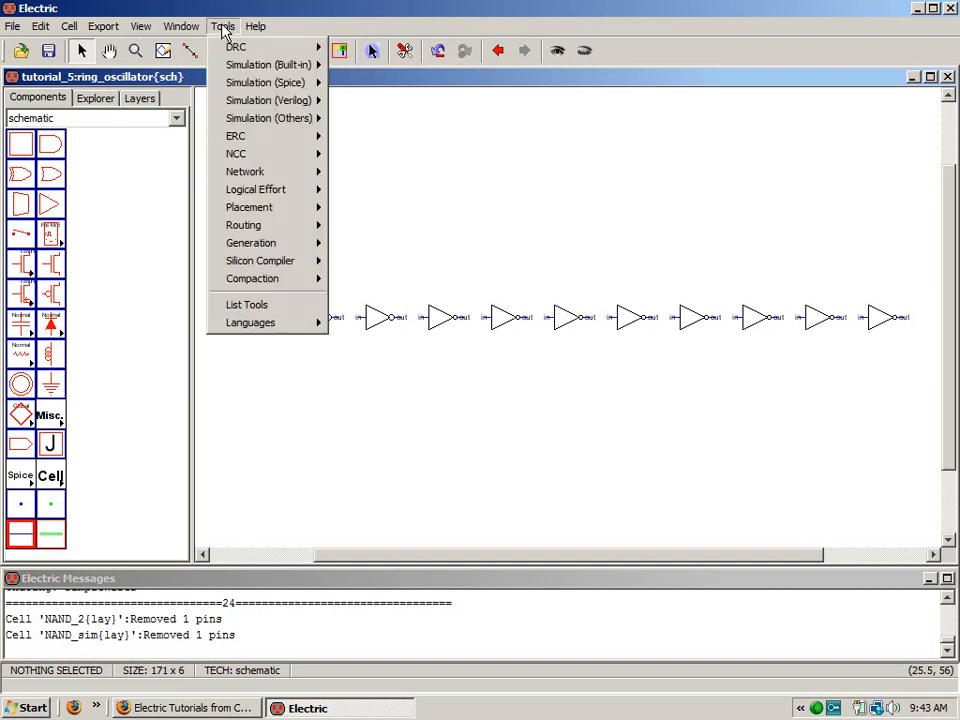
{"action": "mouse_move", "coordinate": [250, 225]}
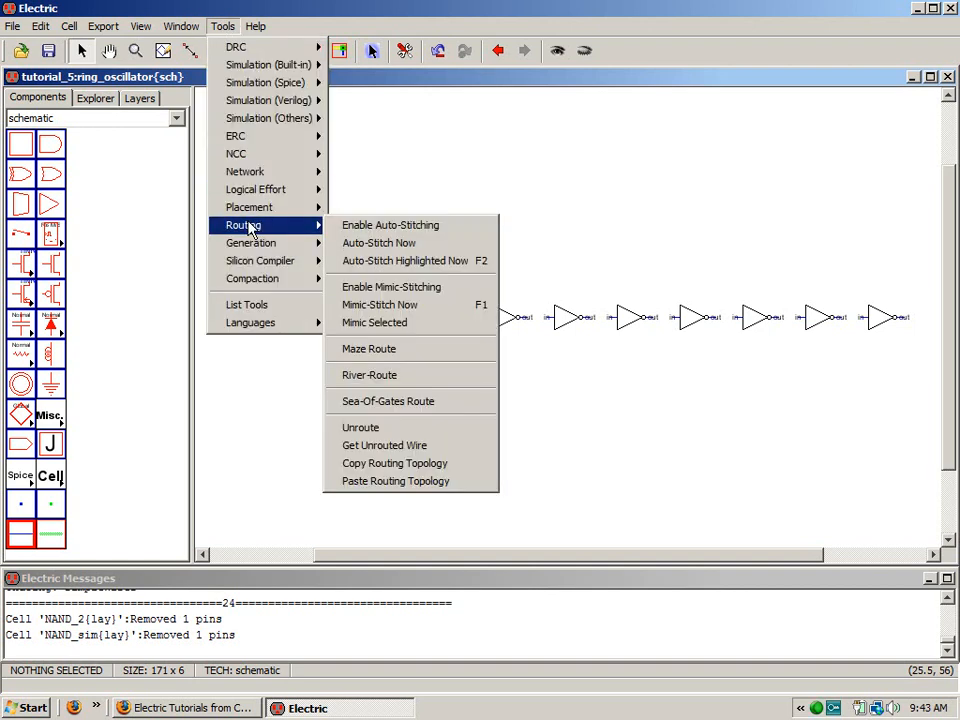
{"action": "left_click", "coordinate": [390, 291]}
{"action": "left_click", "coordinate": [281, 320]}
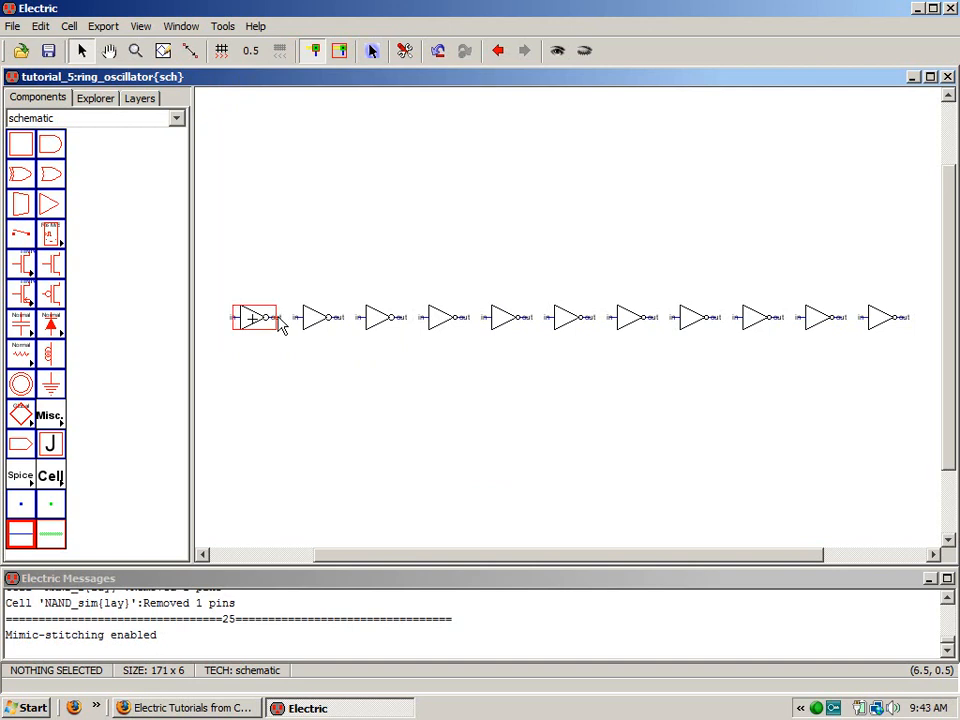
{"action": "right_click", "coordinate": [303, 318]}
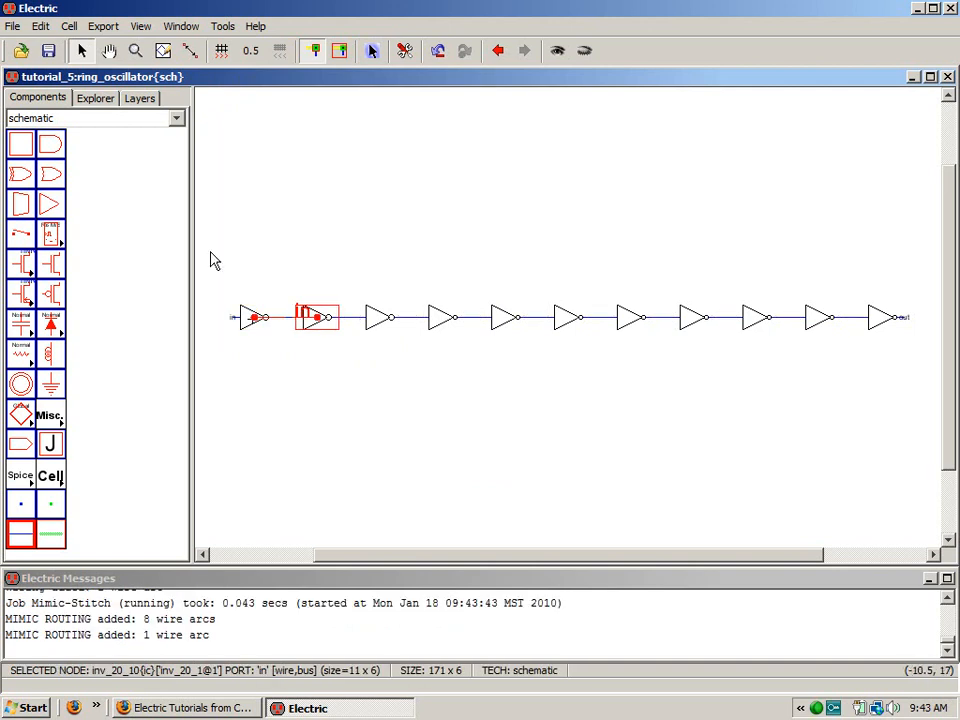
{"action": "left_click", "coordinate": [392, 240]}
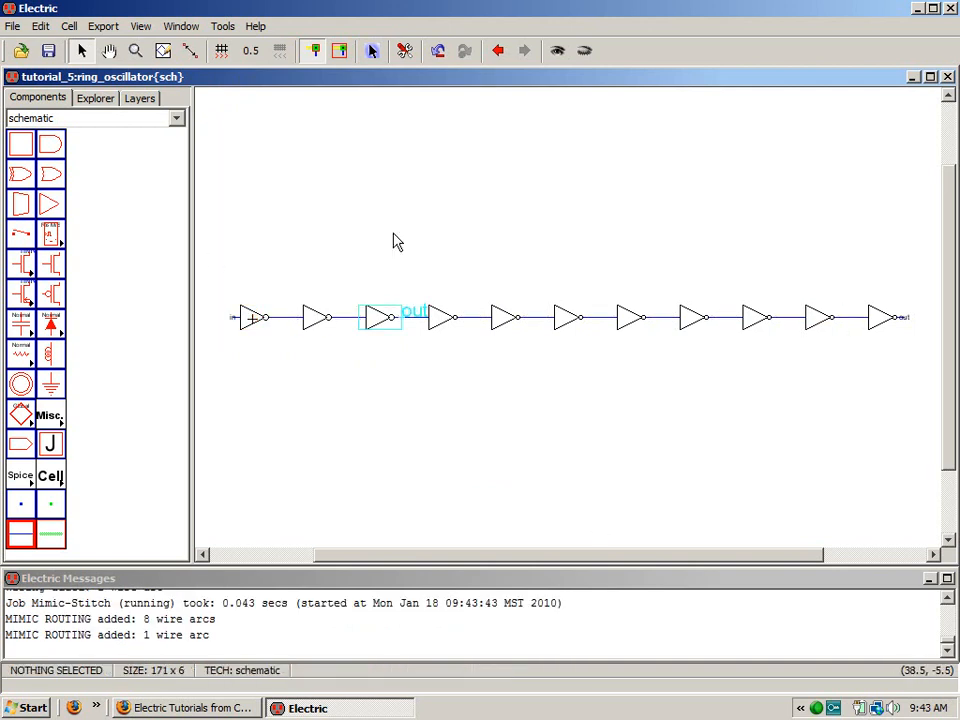
- Disable mimic-stitching
{"action": "left_click", "coordinate": [223, 27]}
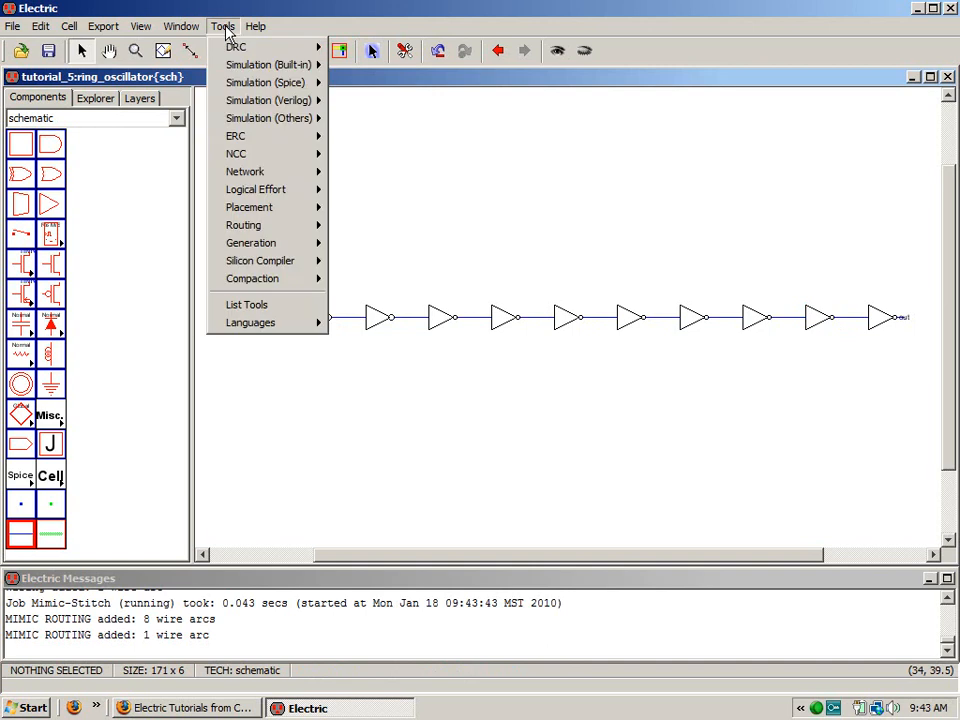
{"action": "mouse_move", "coordinate": [280, 227]}
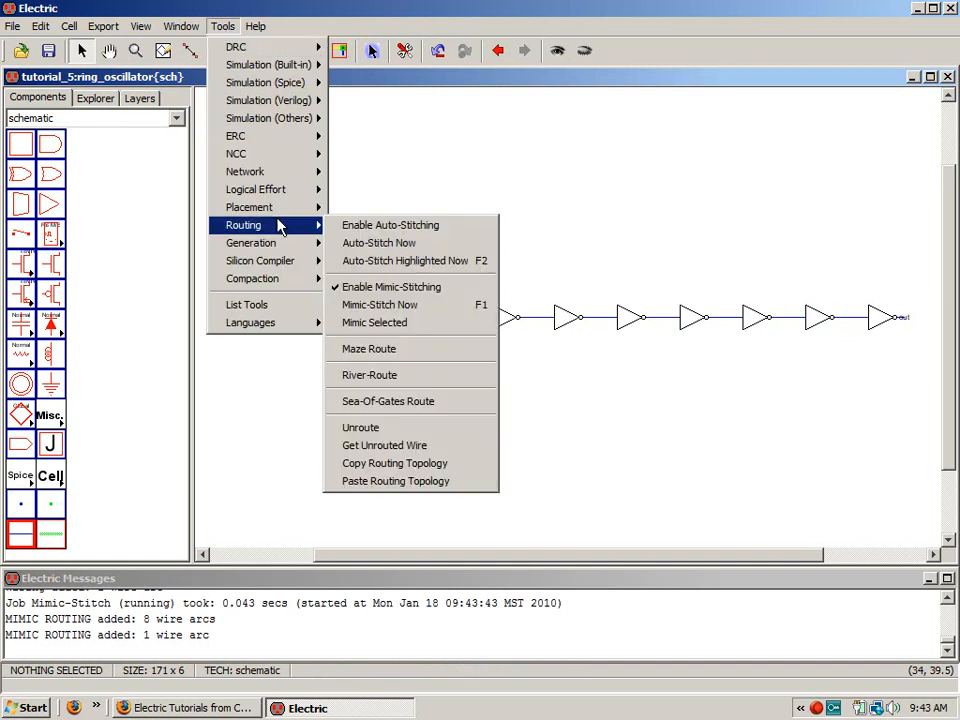
{"action": "left_click", "coordinate": [433, 297]}
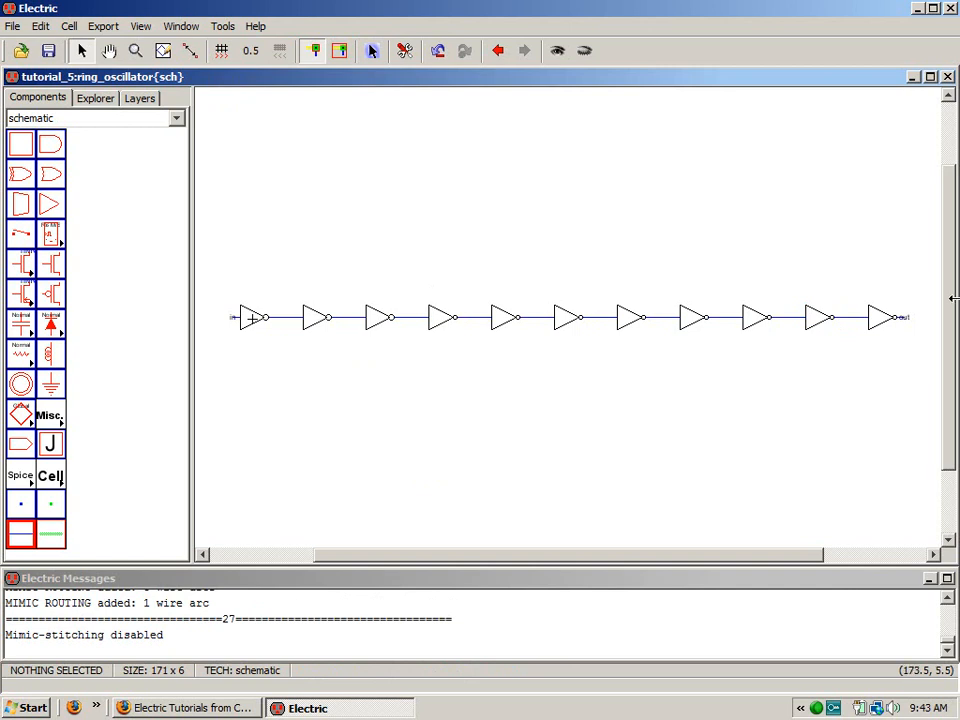
- Wire the last inverter's output back to the first inverter's input with a loop running about 14 units above the row
{"action": "left_click", "coordinate": [905, 322]}
{"action": "right_click", "coordinate": [921, 318]}
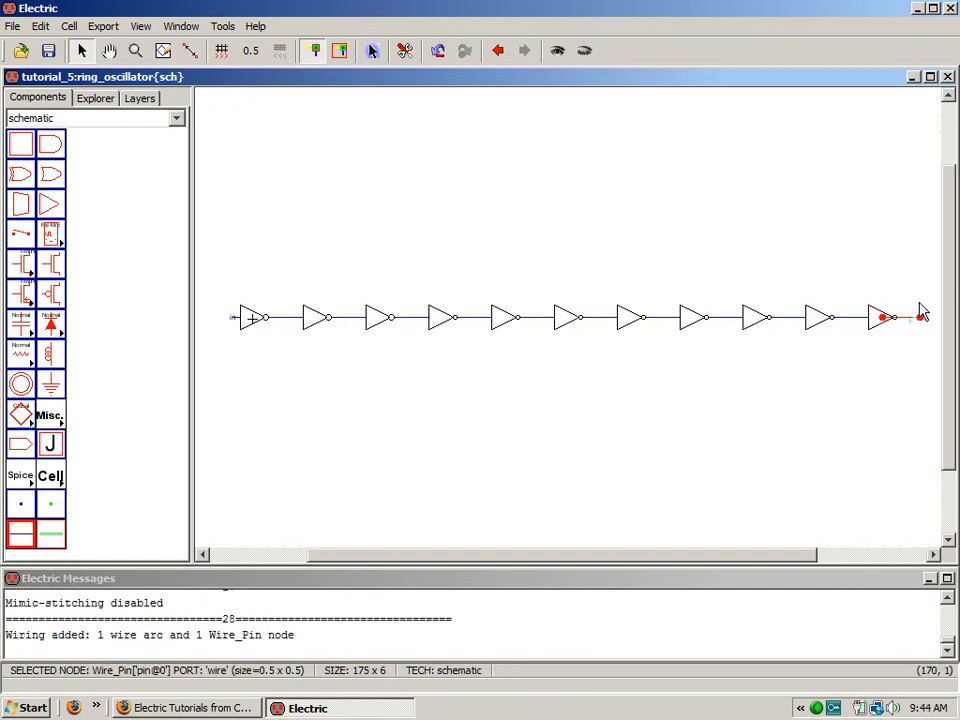
{"action": "right_click", "coordinate": [920, 265]}
{"action": "right_click", "coordinate": [224, 264]}
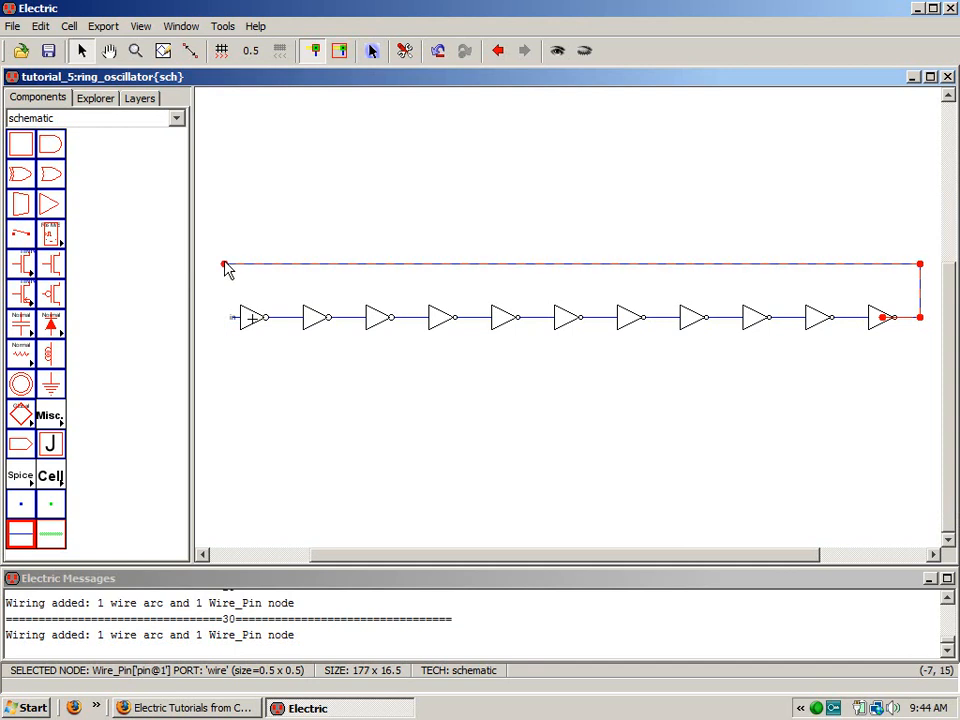
{"action": "right_click", "coordinate": [233, 322]}
{"action": "left_click", "coordinate": [300, 488]}
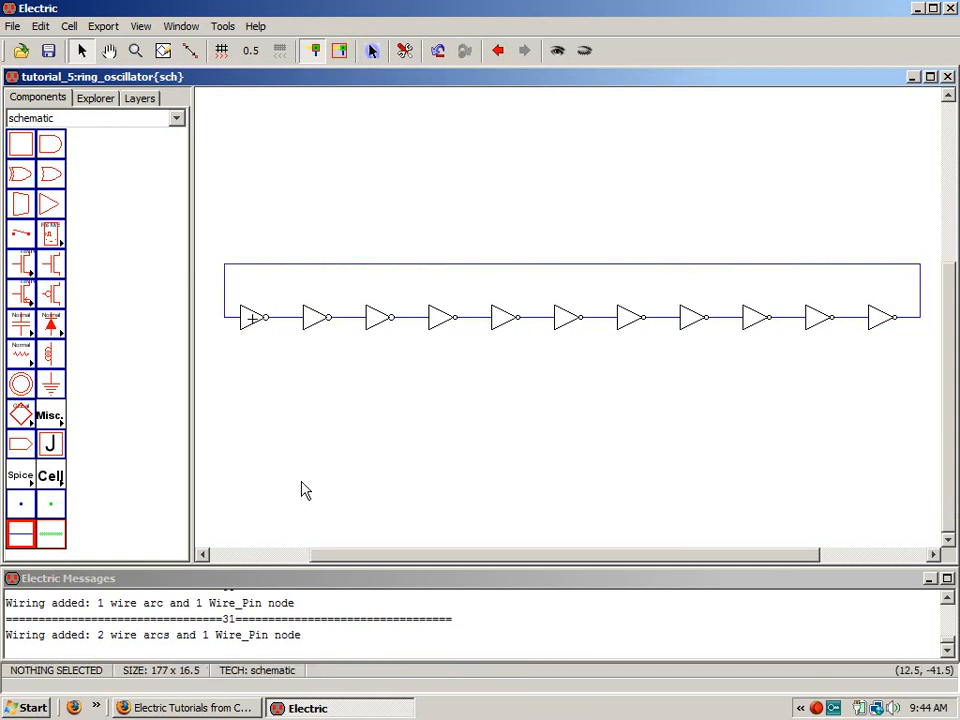
- Name the long feedback wire above the inverters osc_out
{"action": "double_click", "coordinate": [504, 266]}
{"action": "type", "text": "o"}
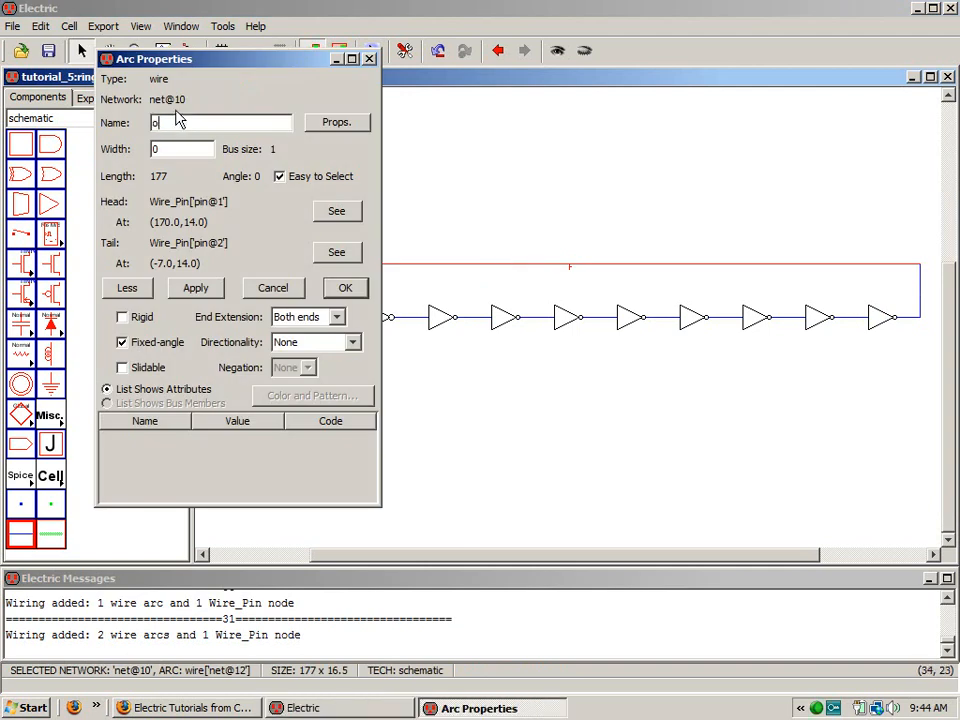
{"action": "type", "text": "sc_out"}
{"action": "key", "text": "Return"}
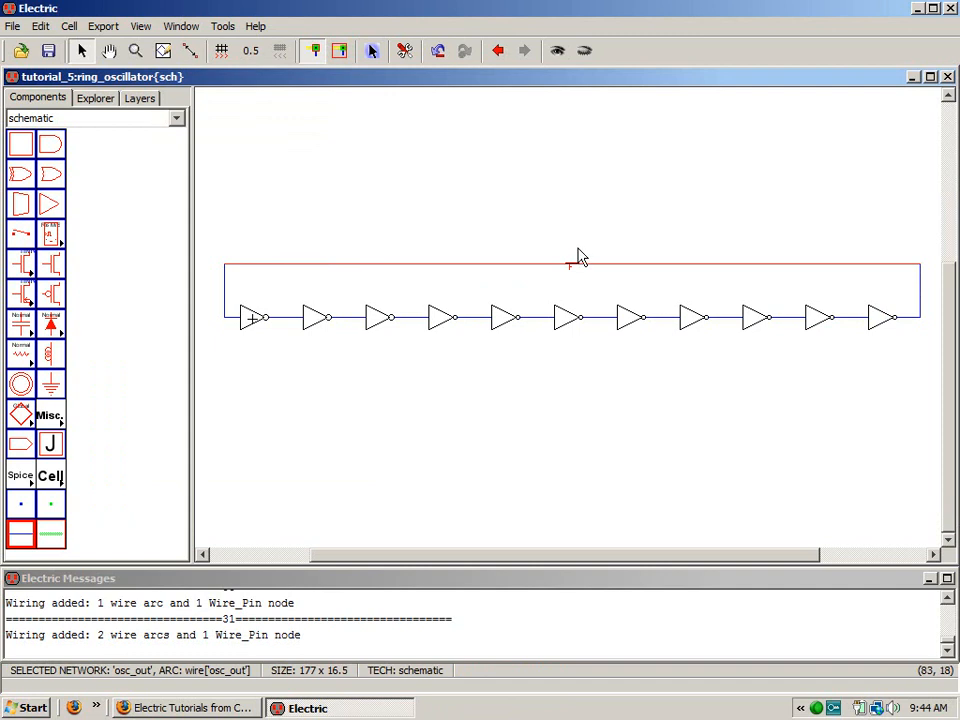
- Set the osc_out wire label's text size to 5 units and check the ring_oscillator schematic for errors
{"action": "scroll", "coordinate": [585, 275], "scroll_direction": "up", "scroll_amount": 3, "text": "ctrl"}
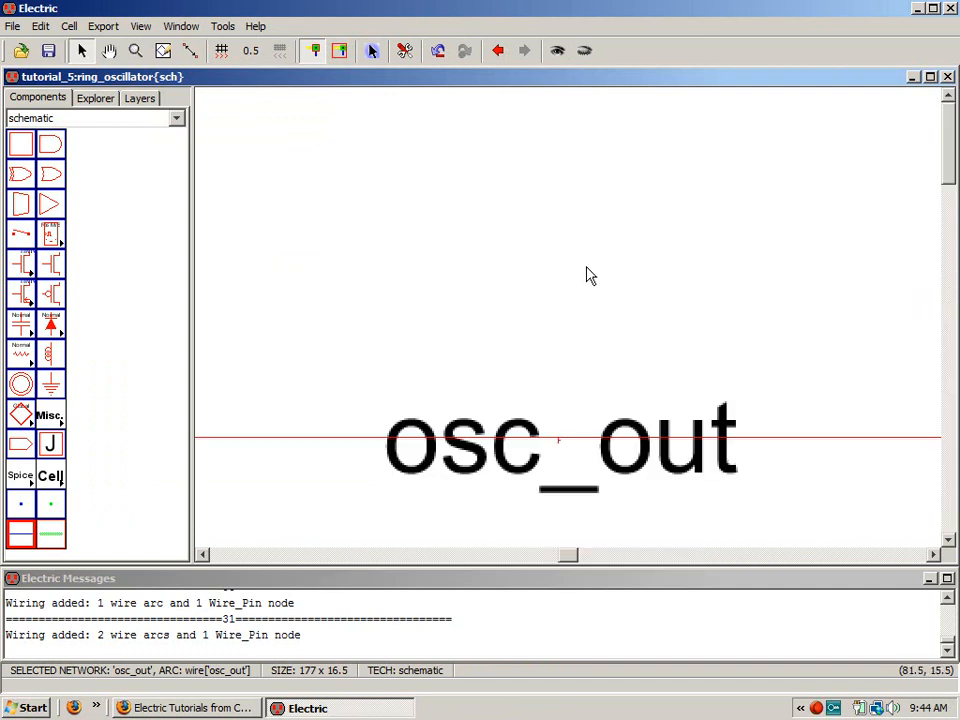
{"action": "left_click", "coordinate": [645, 484]}
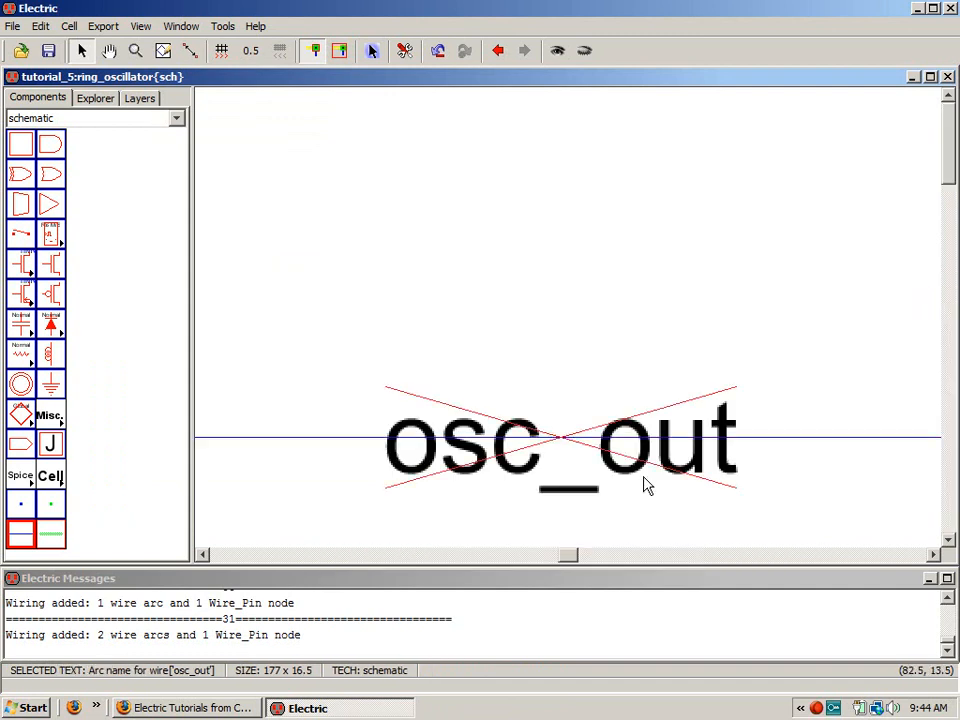
{"action": "double_click", "coordinate": [645, 484]}
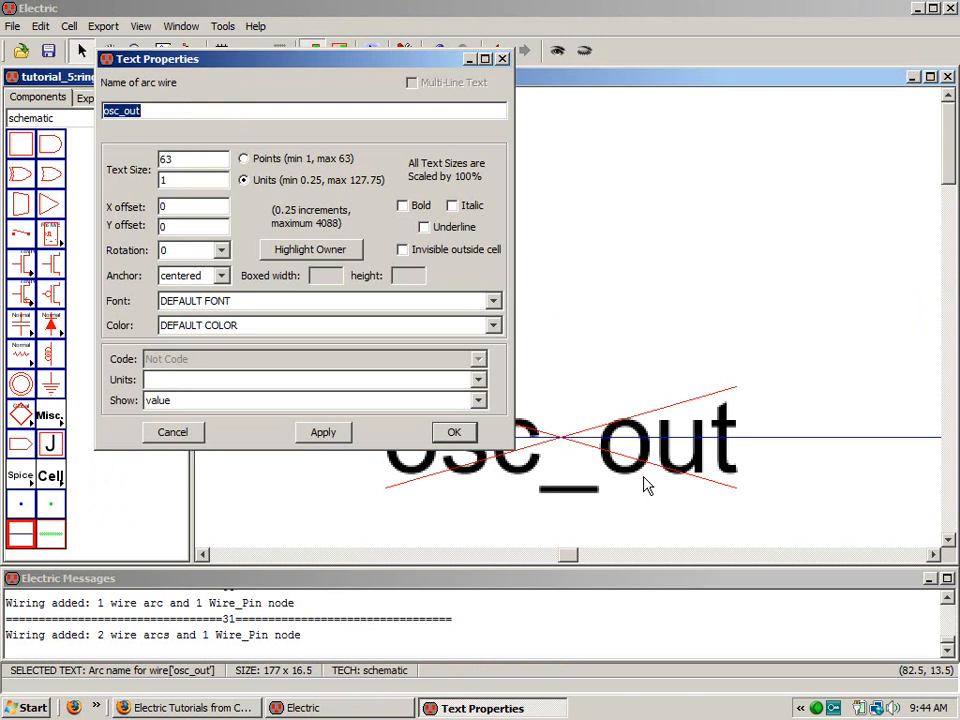
{"action": "double_click", "coordinate": [163, 180]}
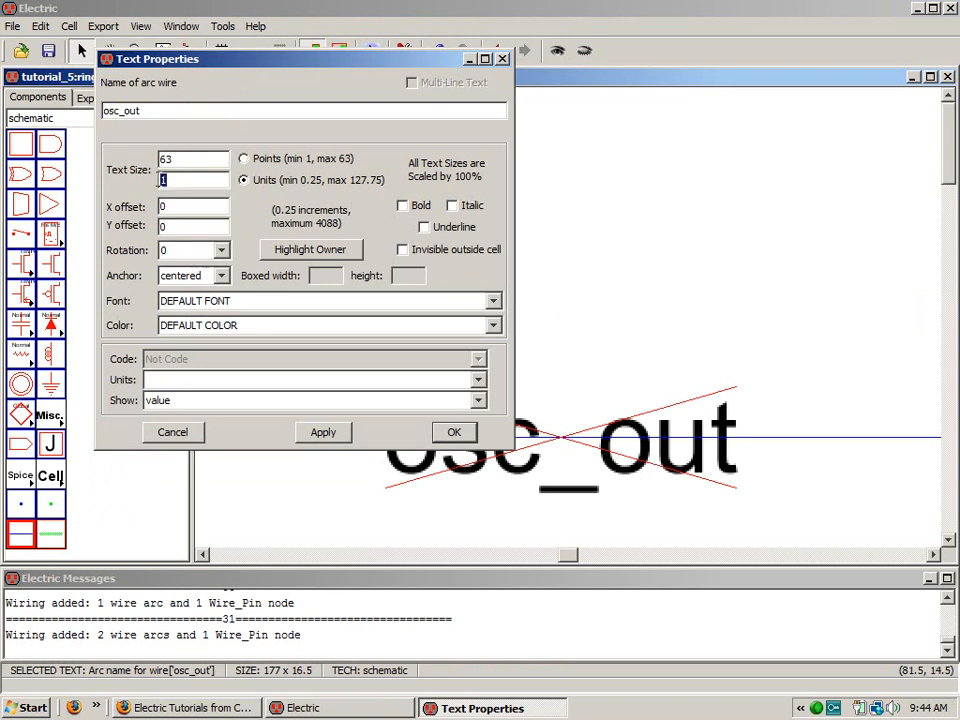
{"action": "type", "text": "5"}
{"action": "left_click", "coordinate": [437, 430]}
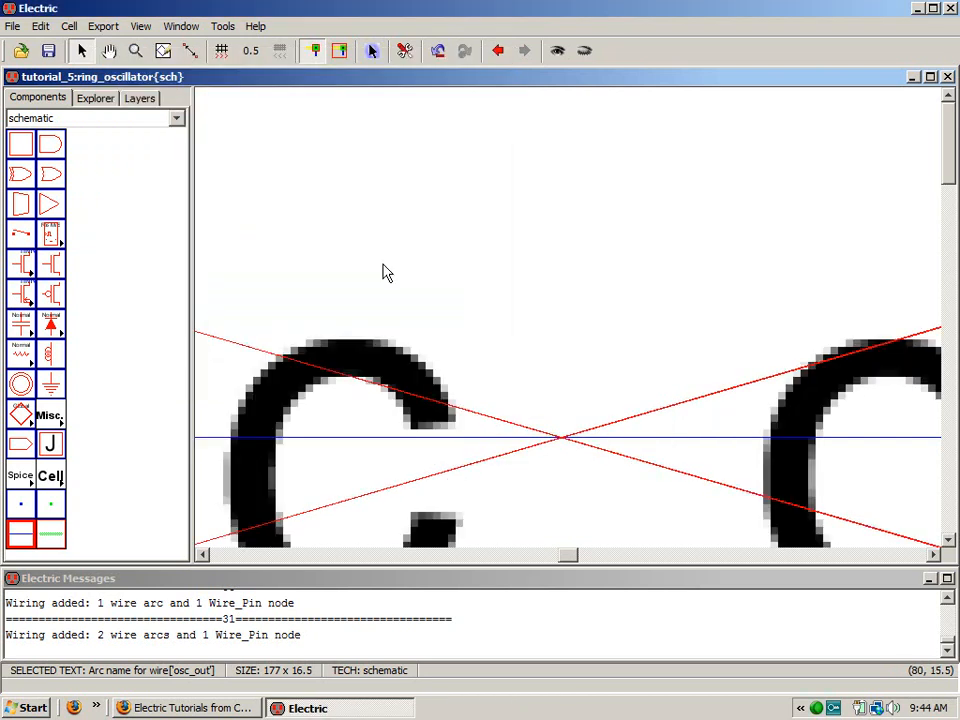
{"action": "key", "text": "ctrl+9"}
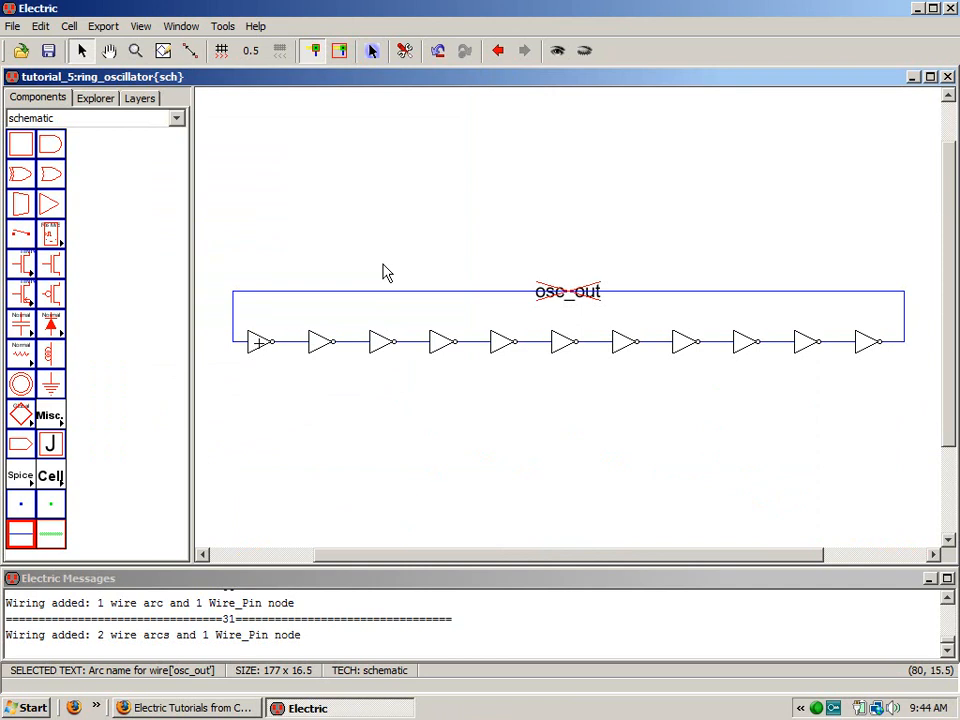
{"action": "key", "text": "F5"}
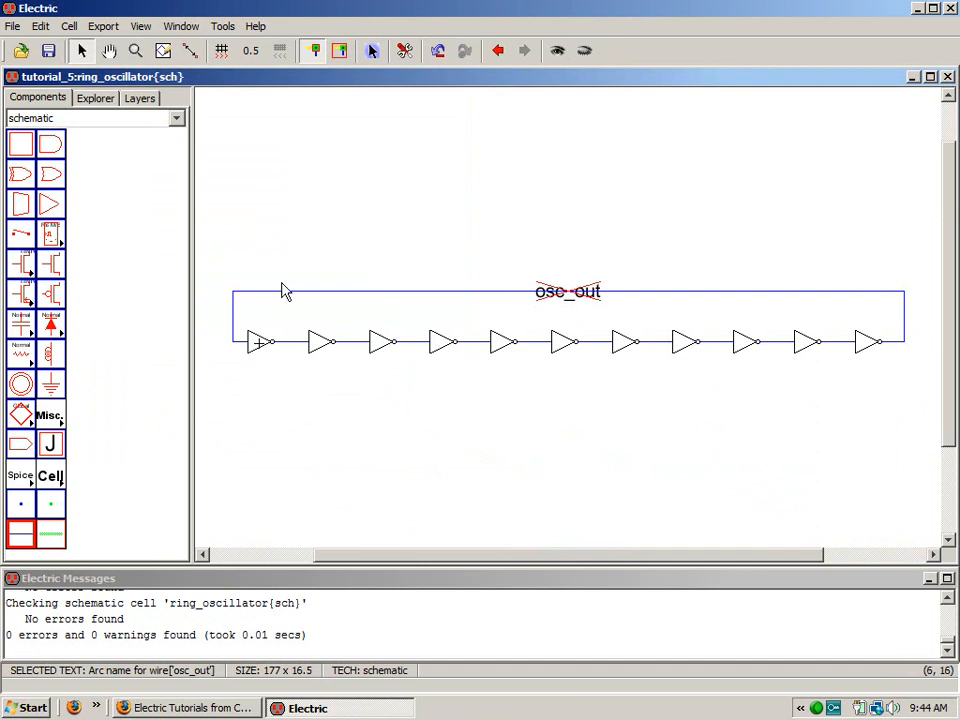
- Place a SPICE code text below the middle of the inverter row, sized 5 units with multi-line text enabled
{"action": "left_click", "coordinate": [62, 425]}
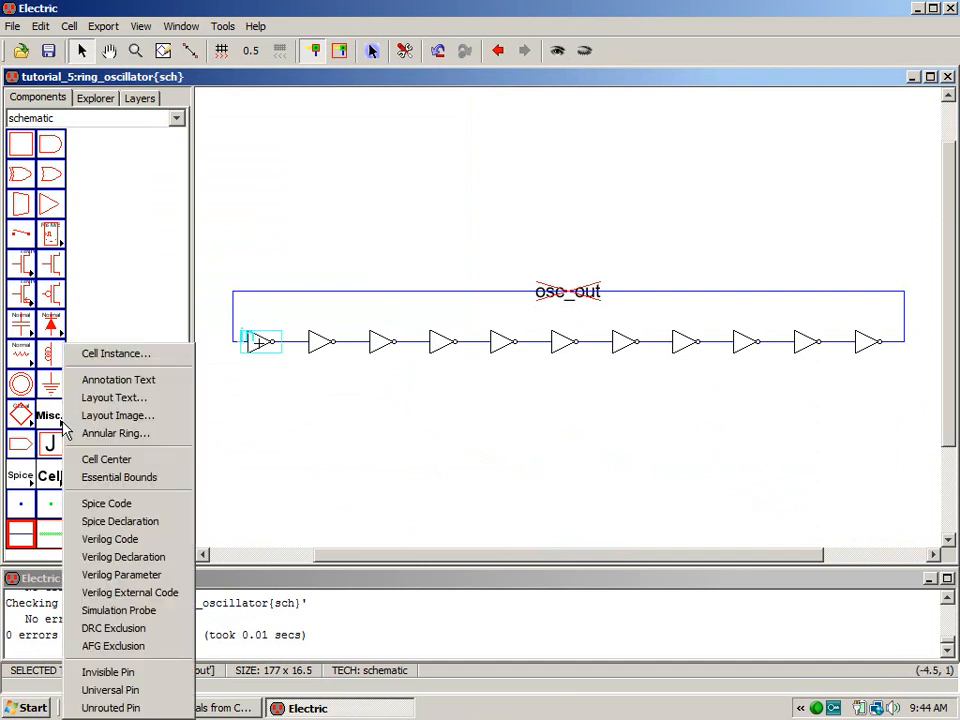
{"action": "left_click", "coordinate": [165, 506]}
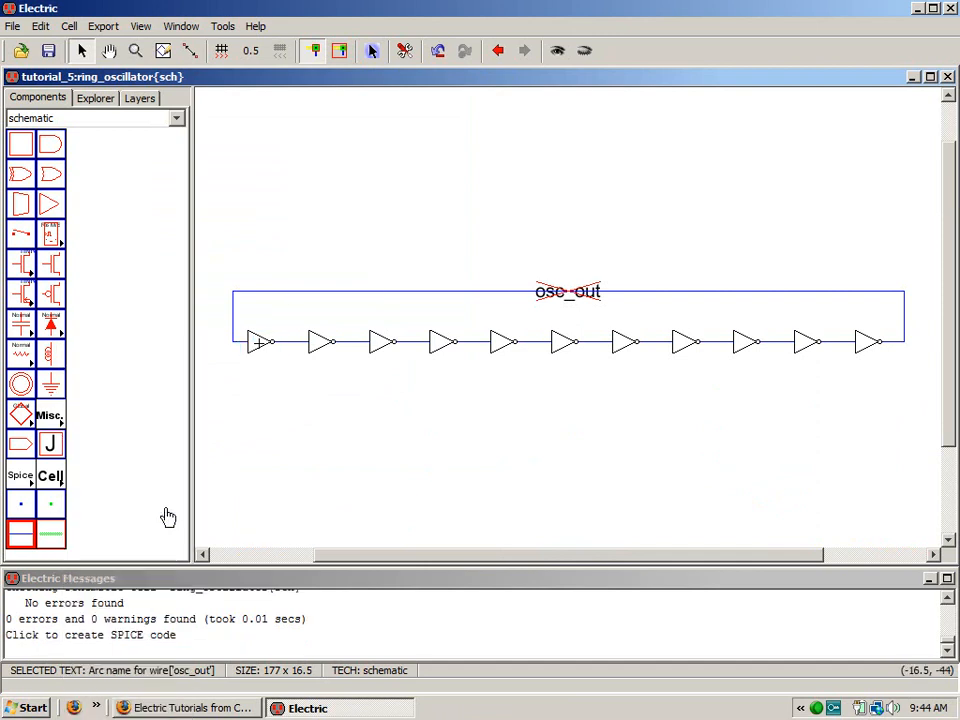
{"action": "left_click", "coordinate": [556, 402]}
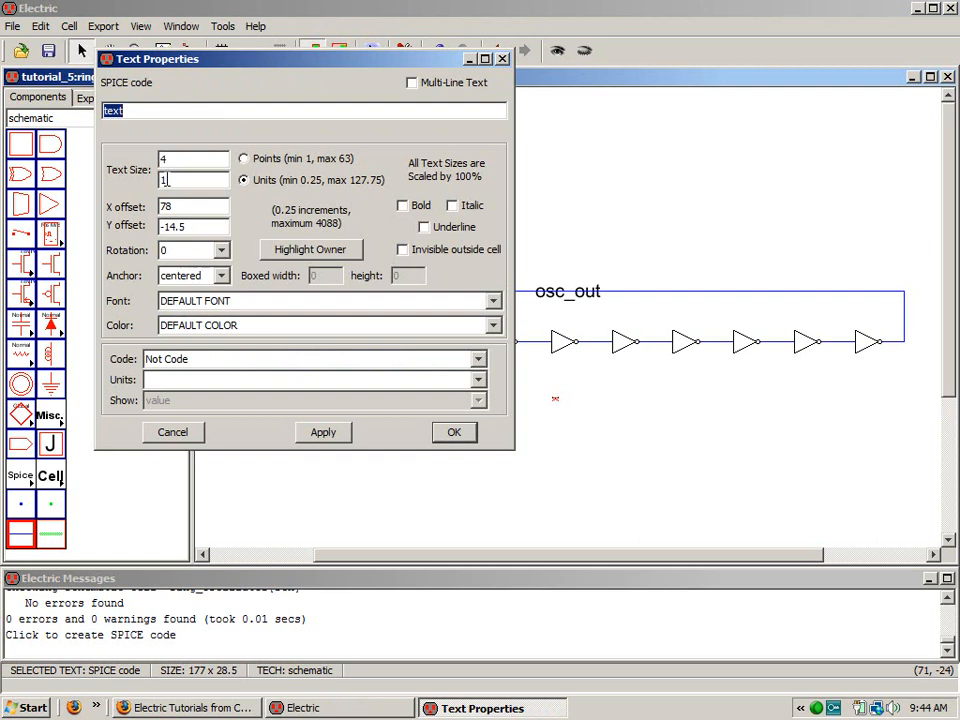
{"action": "double_click", "coordinate": [166, 180]}
{"action": "type", "text": "5"}
{"action": "left_click", "coordinate": [412, 83]}
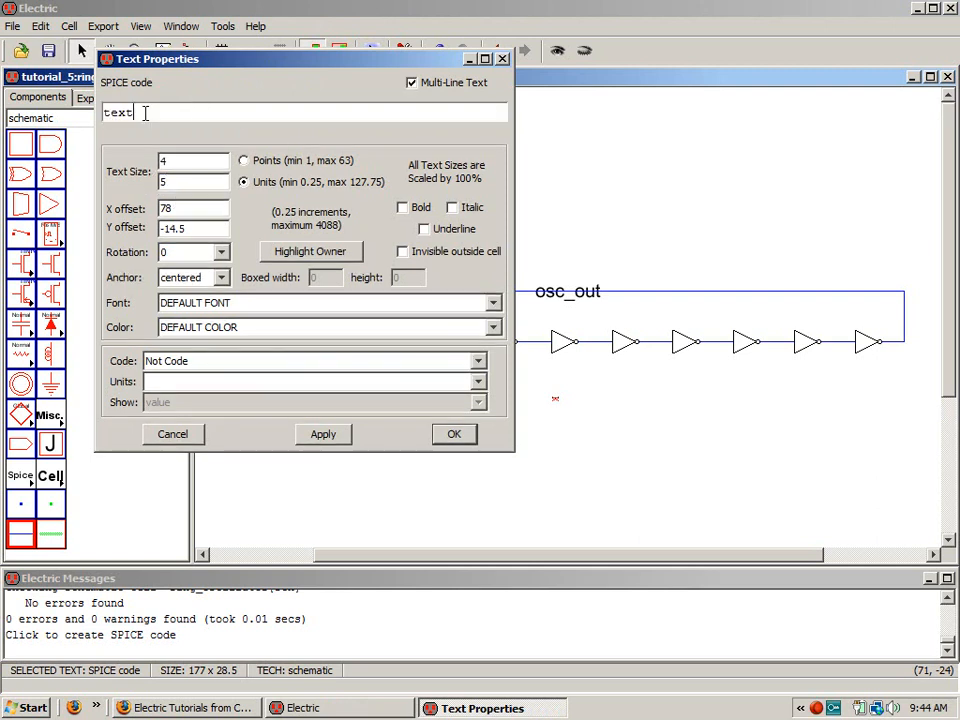
- Enter the SPICE code lines "vdd vdd 0 DC 5", ".tran 0 30n" and ".include C:\Electric\C5_models.txt", and save the library
{"action": "left_click_drag", "start_coordinate": [146, 112], "coordinate": [103, 117]}
{"action": "type", "text": "vdd vdd 0 "}
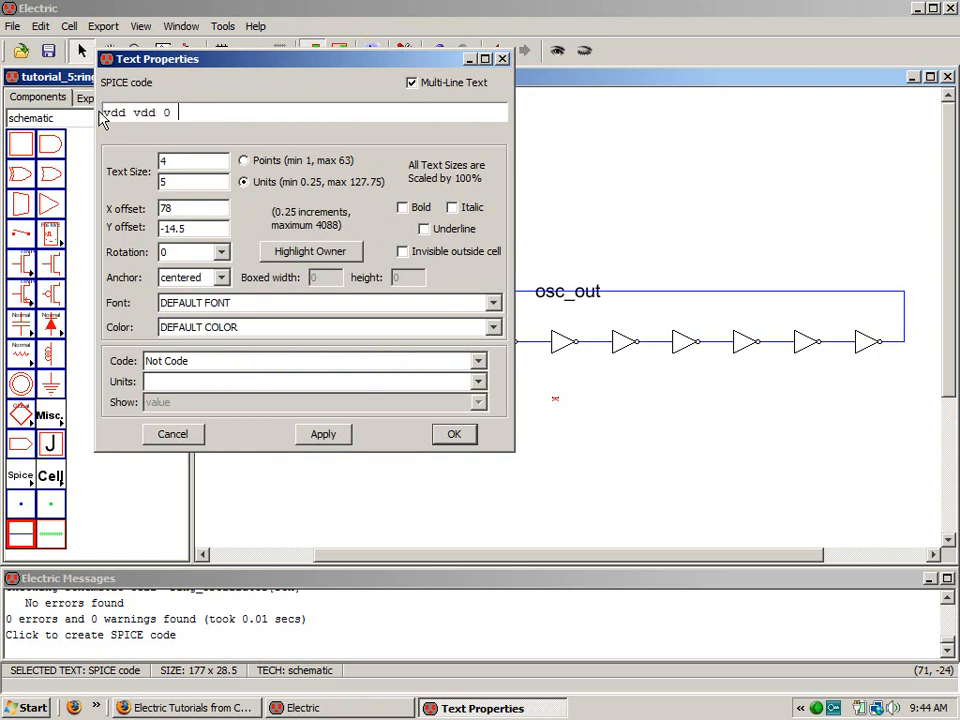
{"action": "type", "text": "DC 5"}
{"action": "key", "text": "Return"}
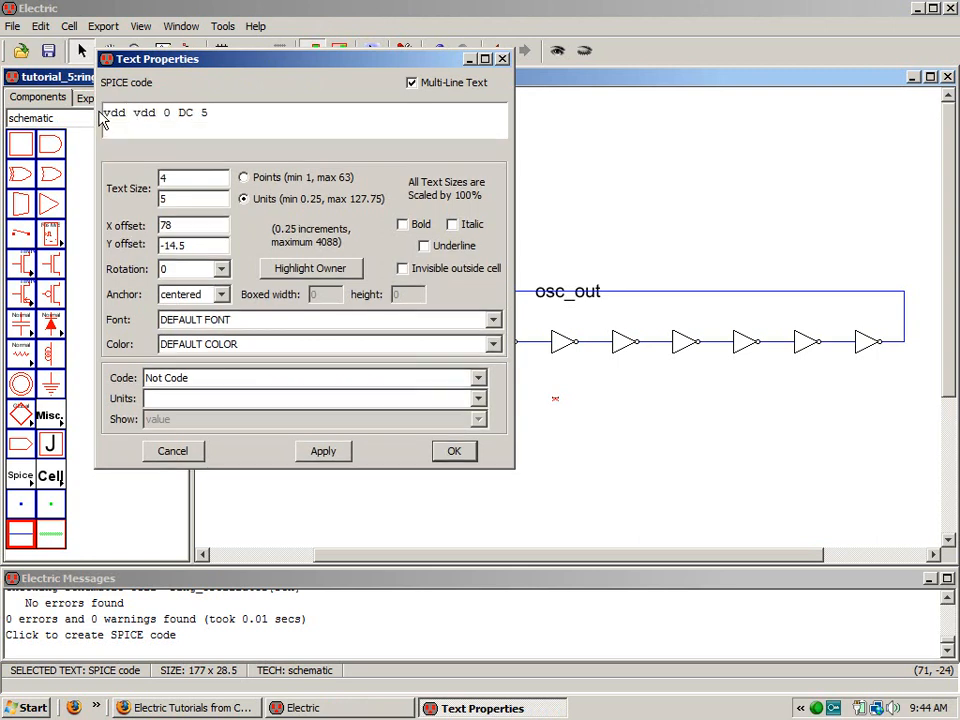
{"action": "type", "text": ".tran 0 30n"}
{"action": "key", "text": "Return"}
{"action": "type", "text": ".include "}
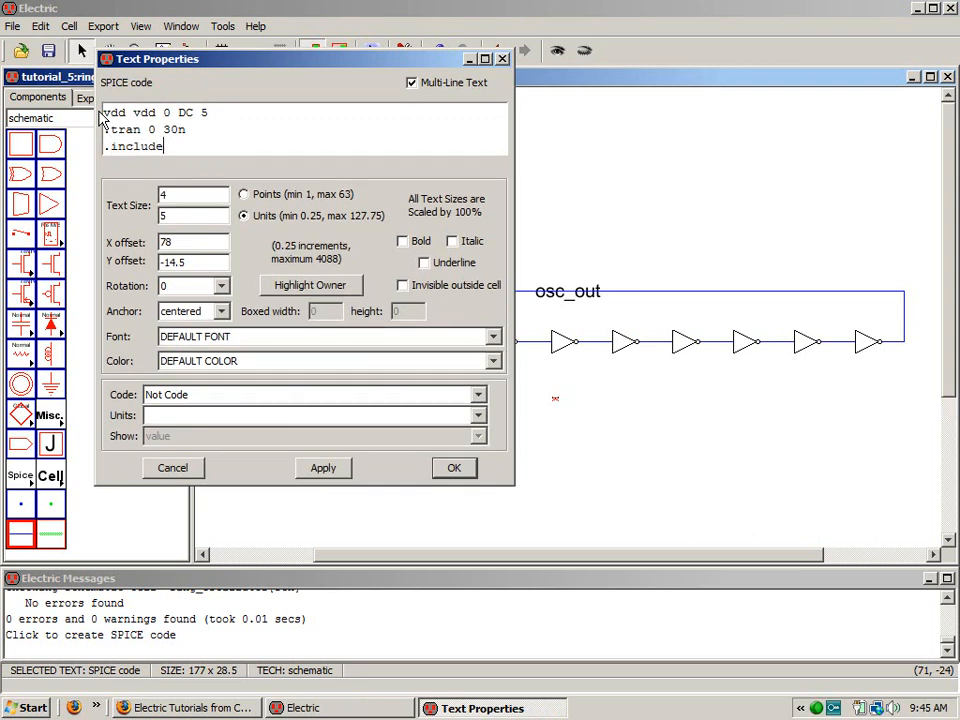
{"action": "type", "text": "C:\\Electric\\C5"}
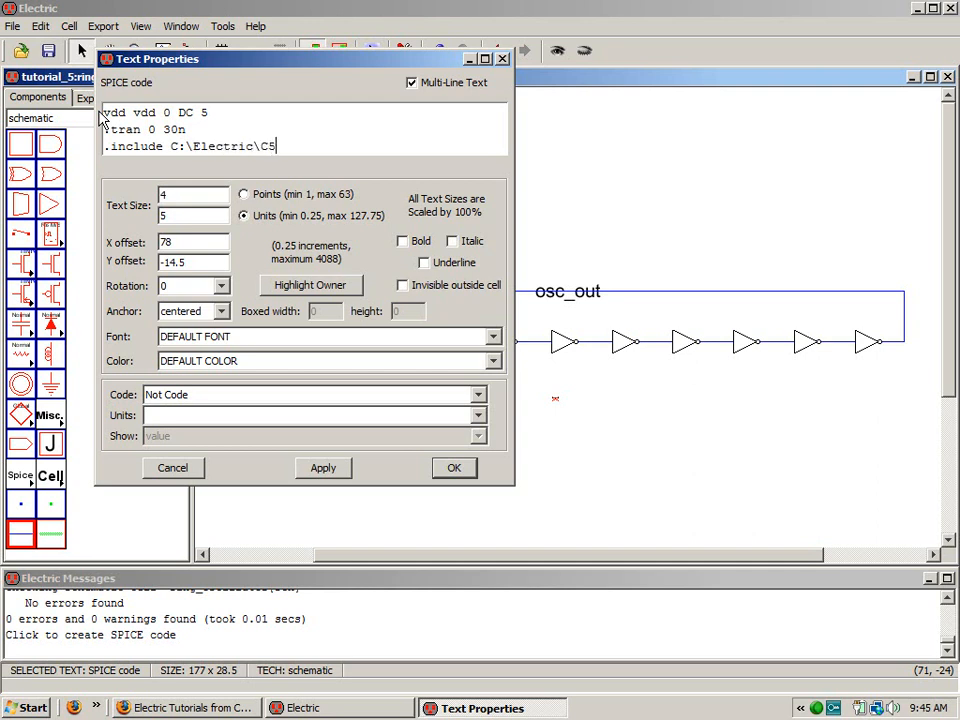
{"action": "type", "text": "_models.txt"}
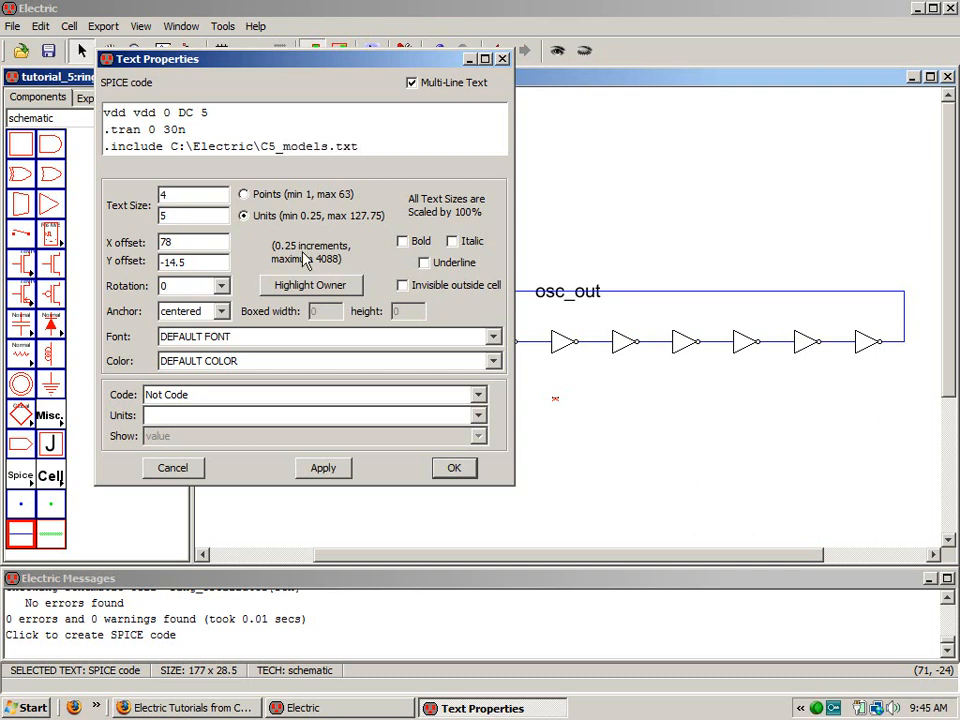
{"action": "left_click", "coordinate": [446, 467]}
{"action": "left_click", "coordinate": [446, 490]}
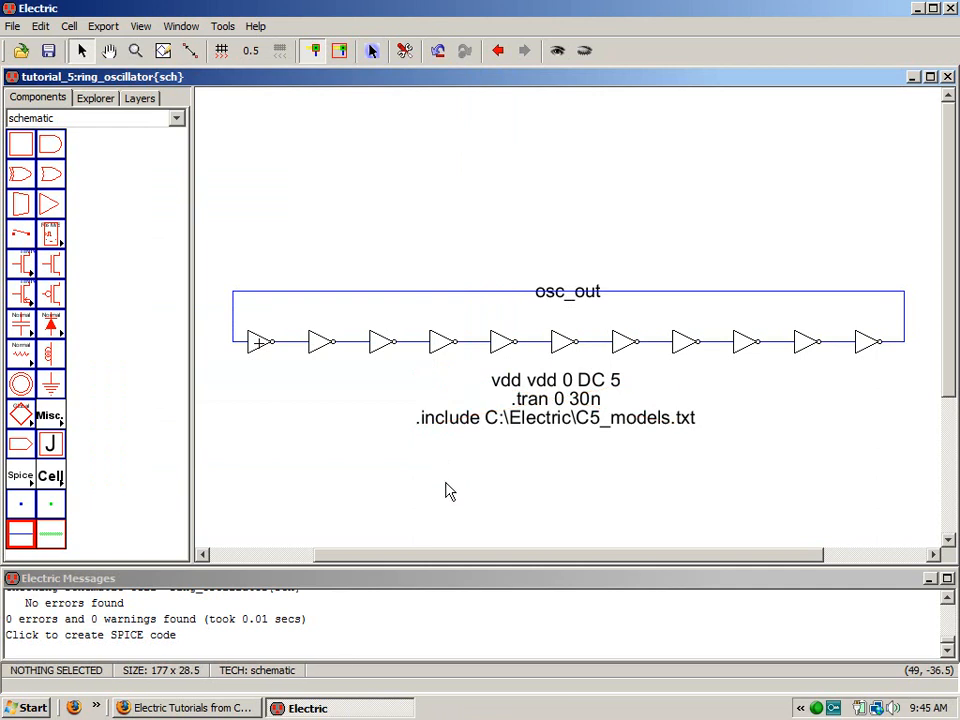
{"action": "left_click", "coordinate": [50, 50]}
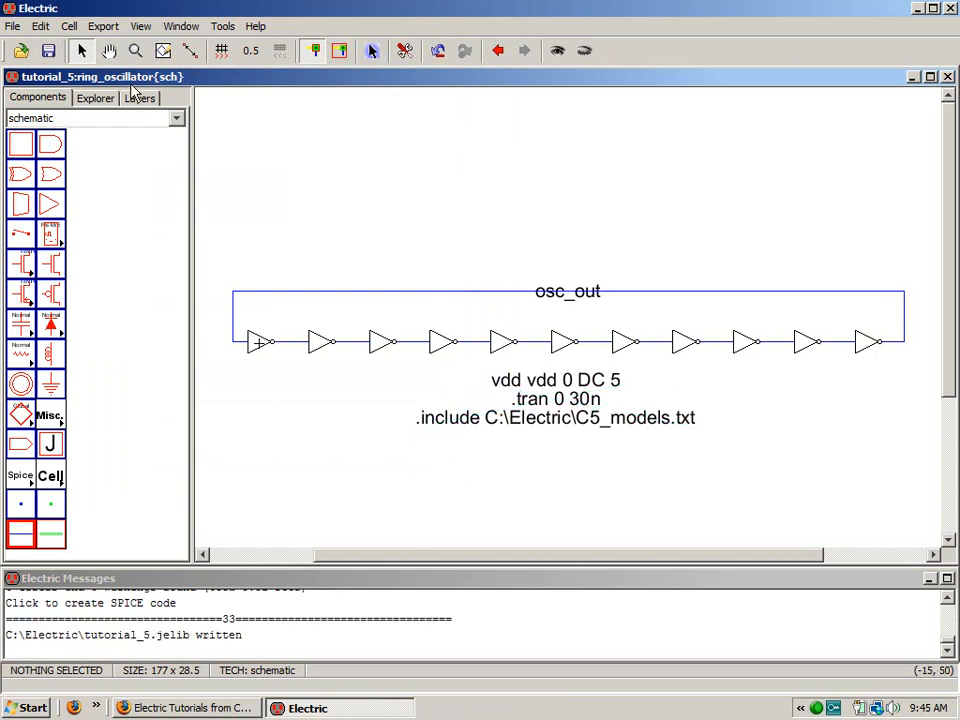
- Write the ring_oscillator SPICE deck to run the simulation in LTspice and plot V(osc_out)
{"action": "left_click", "coordinate": [222, 26]}
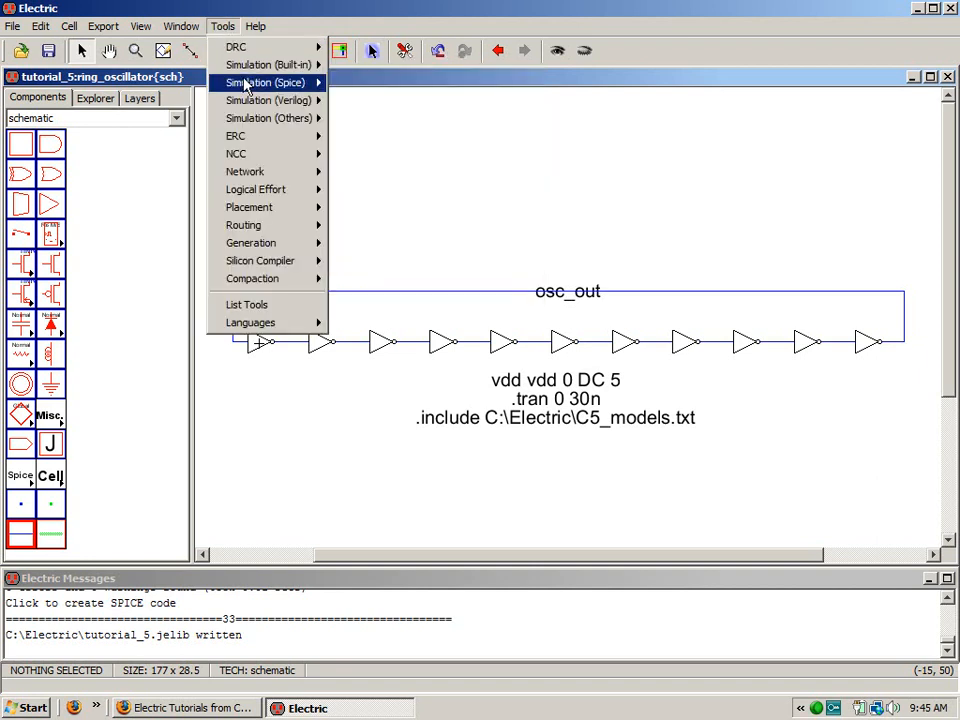
{"action": "mouse_move", "coordinate": [294, 88]}
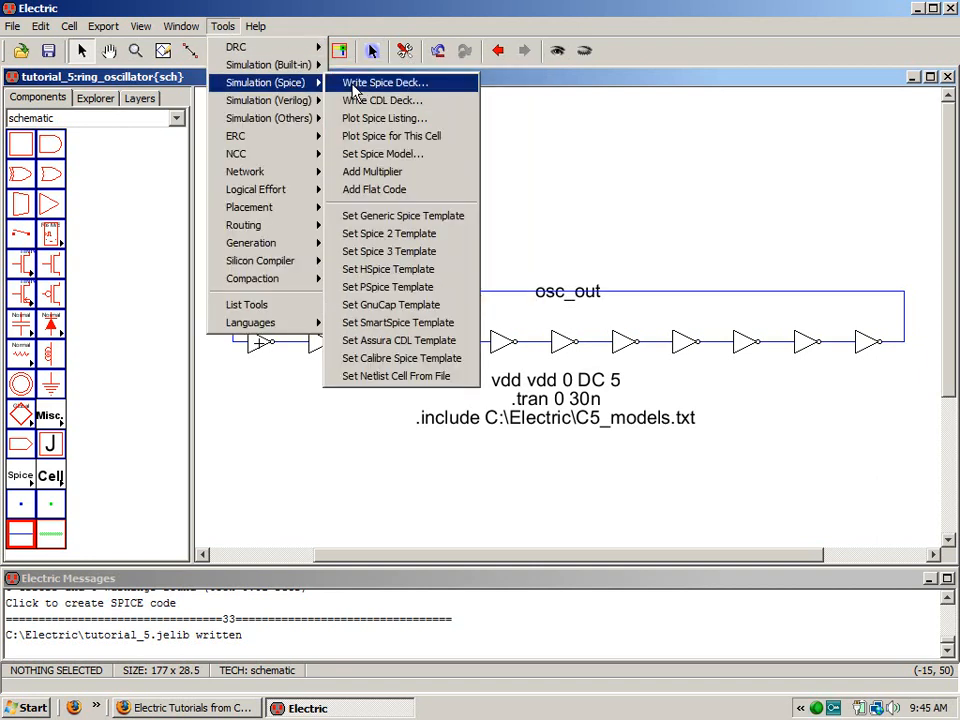
{"action": "left_click", "coordinate": [345, 83]}
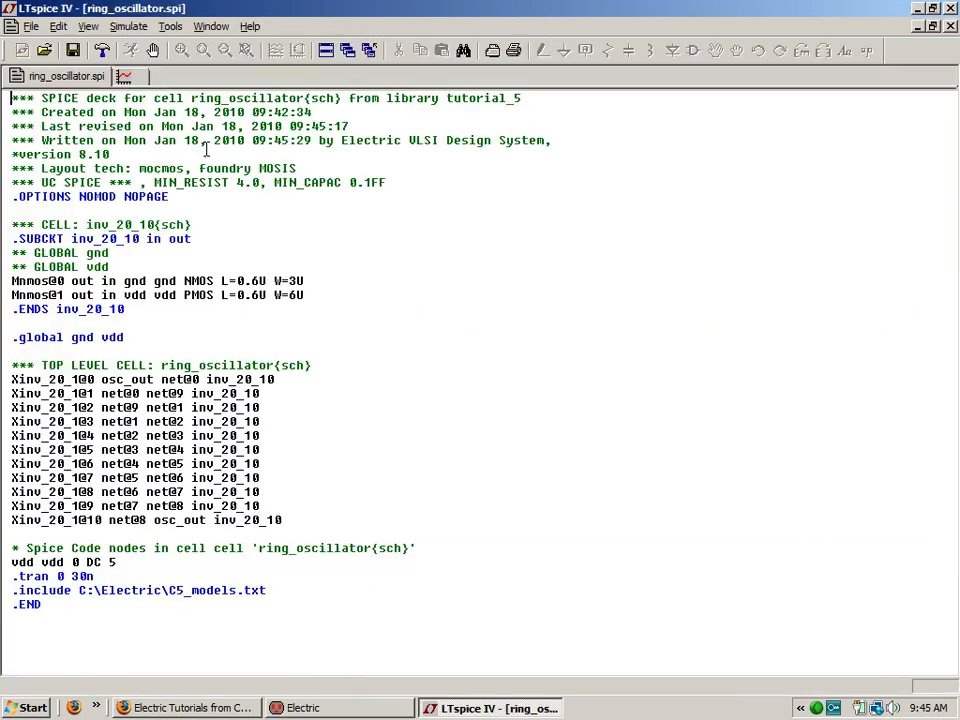
{"action": "left_click", "coordinate": [277, 51]}
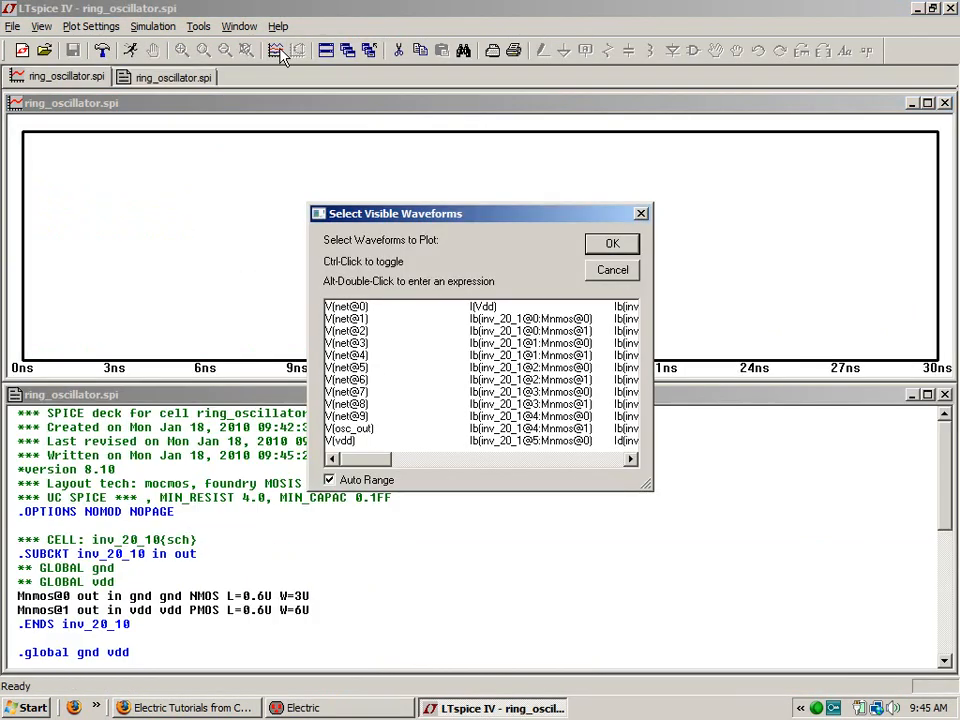
{"action": "double_click", "coordinate": [331, 428]}
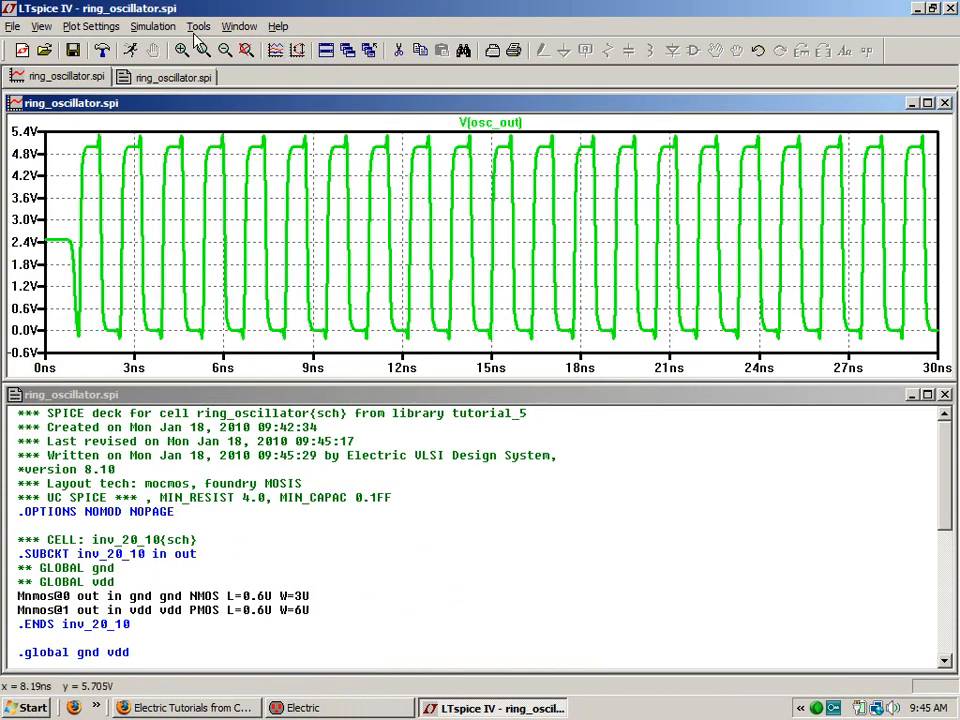
- Review LTspice's Operation settings for automatic deletion of raw files
{"action": "left_click", "coordinate": [237, 27]}
{"action": "mouse_move", "coordinate": [199, 26]}
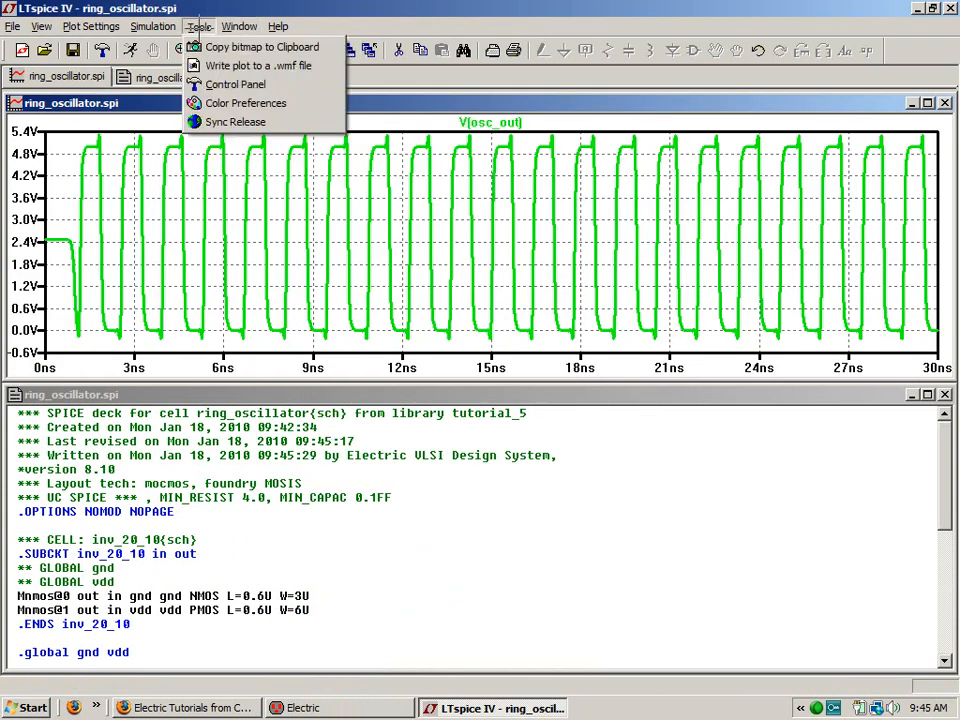
{"action": "left_click", "coordinate": [235, 84]}
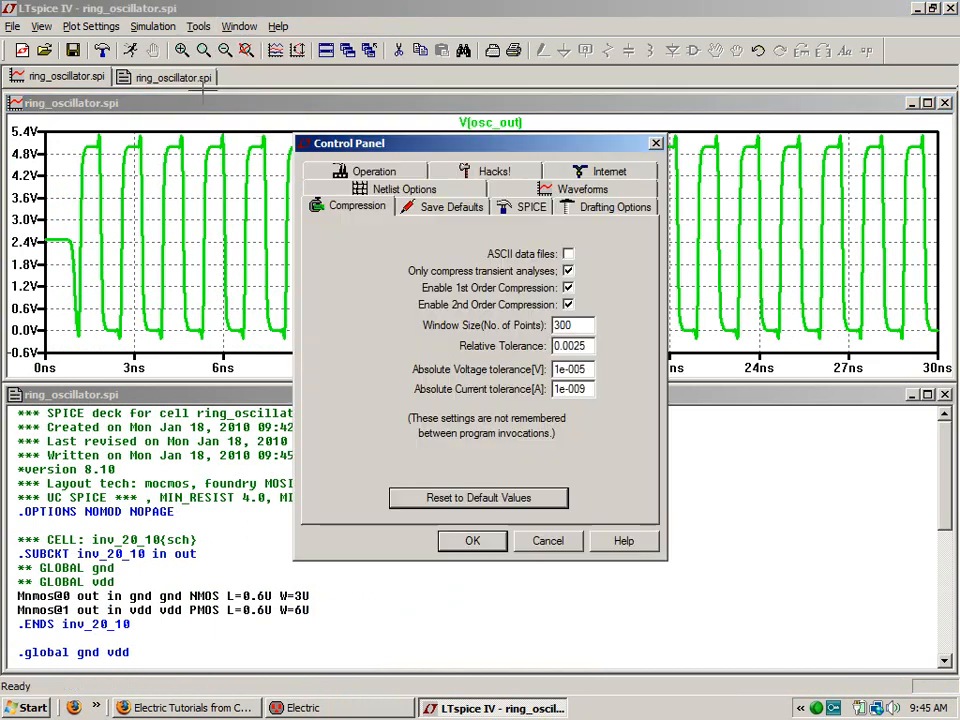
{"action": "left_click", "coordinate": [368, 170]}
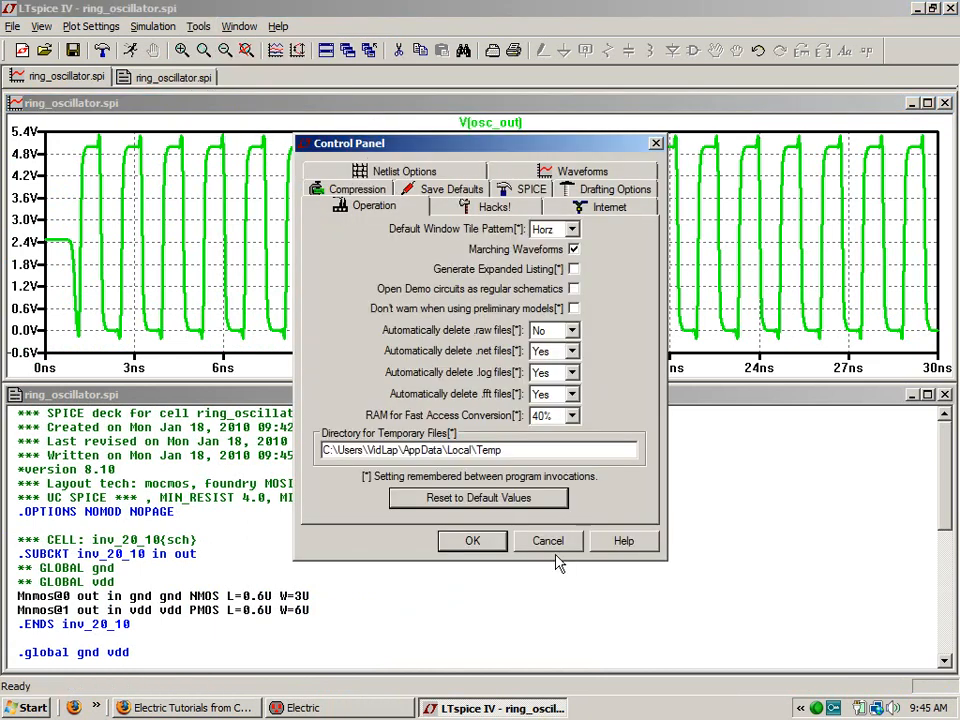
{"action": "left_click", "coordinate": [469, 541]}
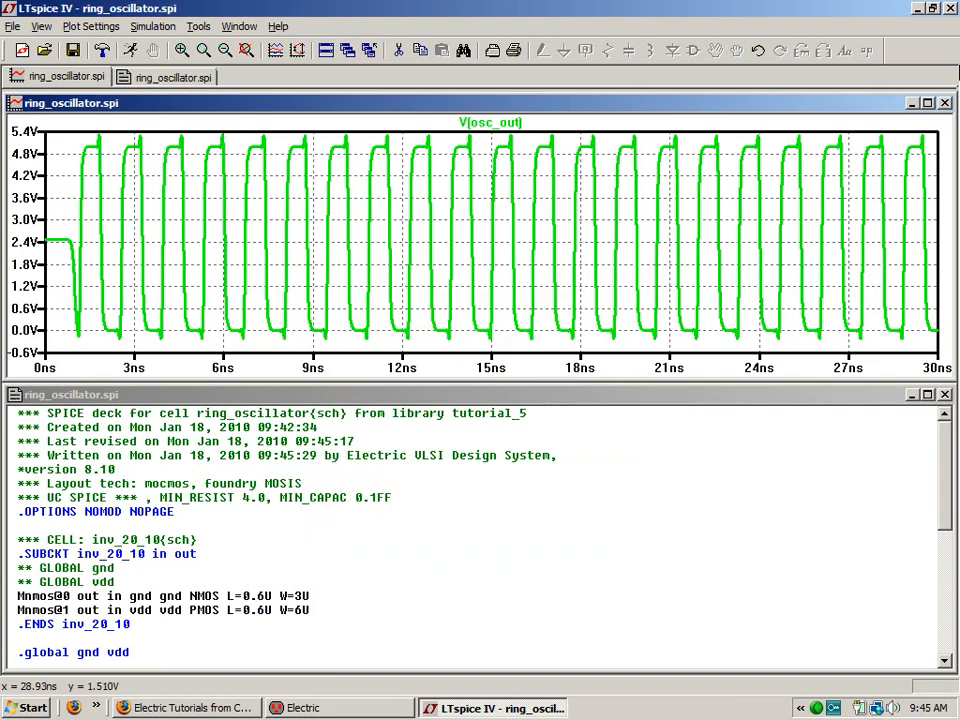
- Close LTspice and plot the osc_out transient signal in Electric's waveform window
{"action": "left_click", "coordinate": [950, 9]}
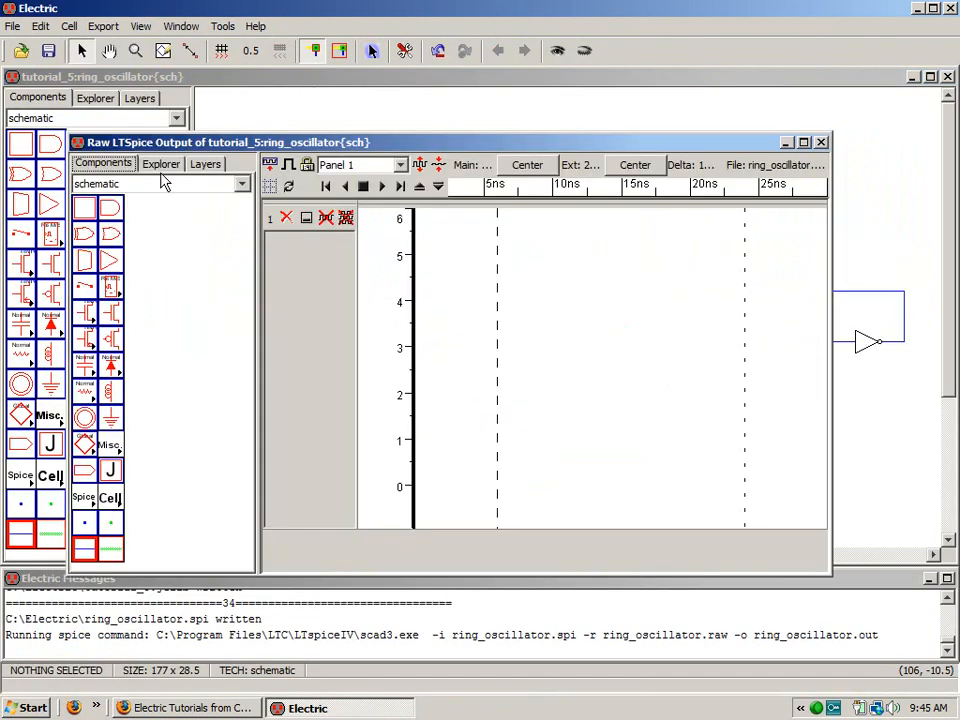
{"action": "left_click", "coordinate": [159, 165]}
{"action": "left_click", "coordinate": [81, 184]}
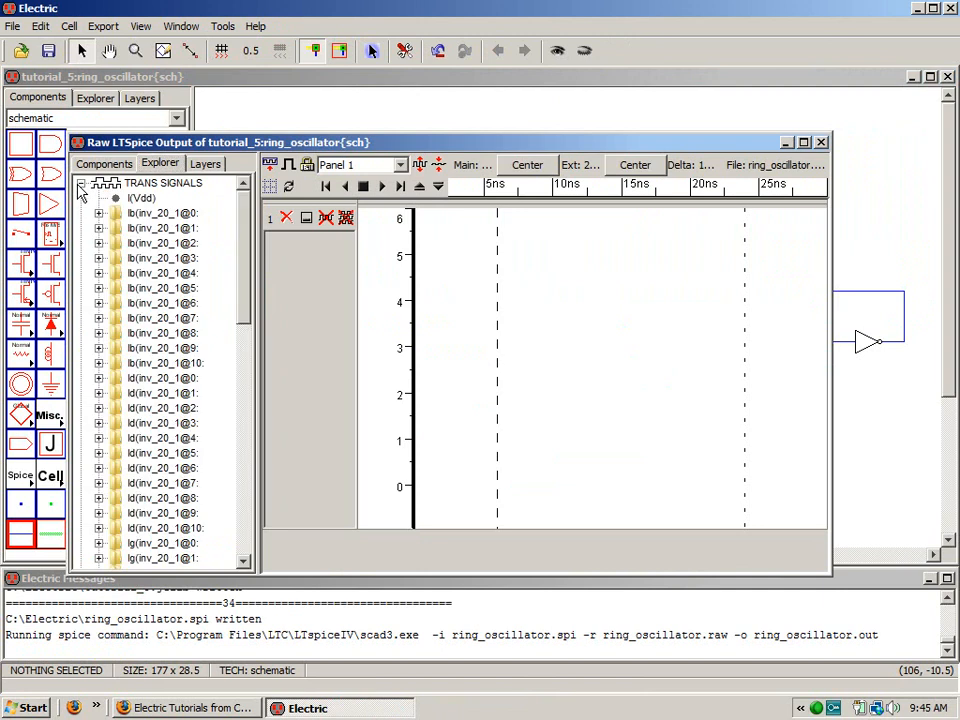
{"action": "left_click_drag", "start_coordinate": [246, 236], "coordinate": [248, 499]}
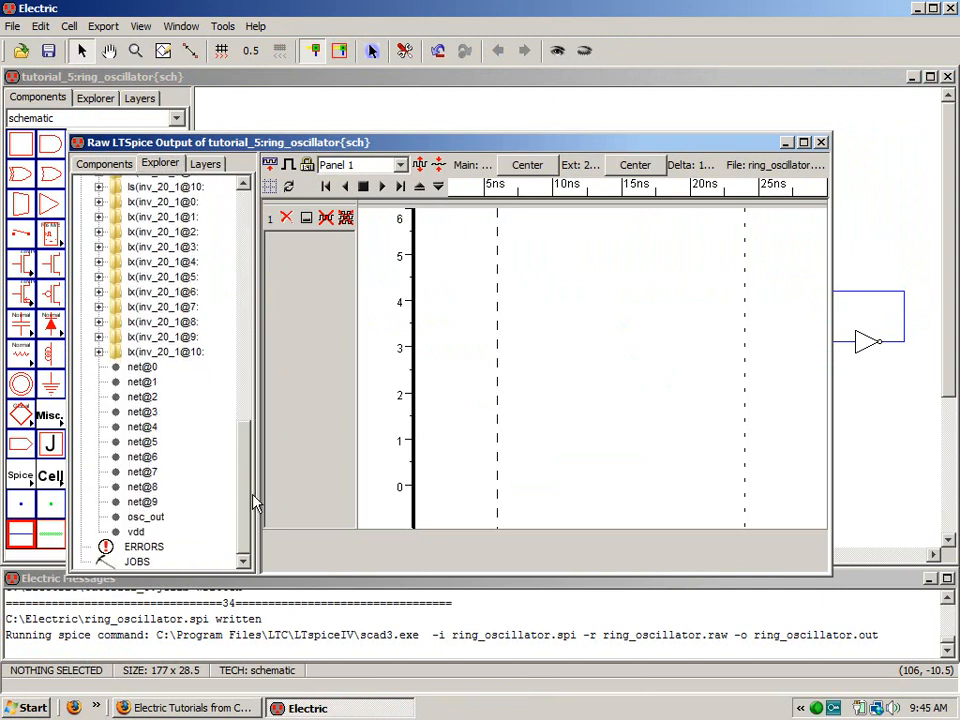
{"action": "double_click", "coordinate": [130, 517]}
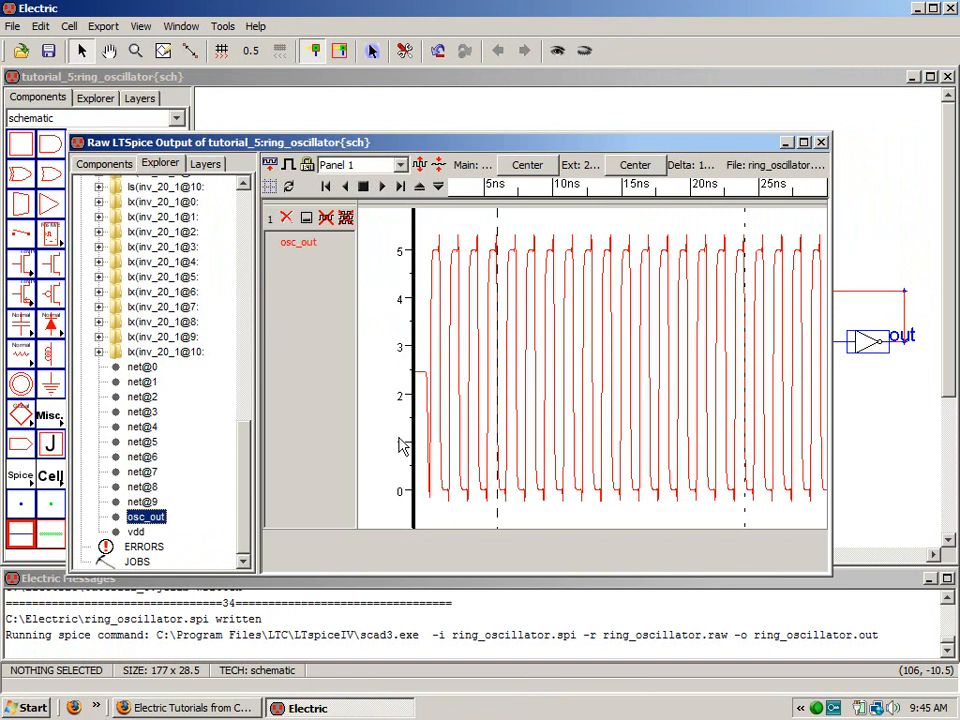
- Turn on the waveform grid and zoom in on osc_out between about 12 and 23 ns
{"action": "left_click", "coordinate": [312, 167]}
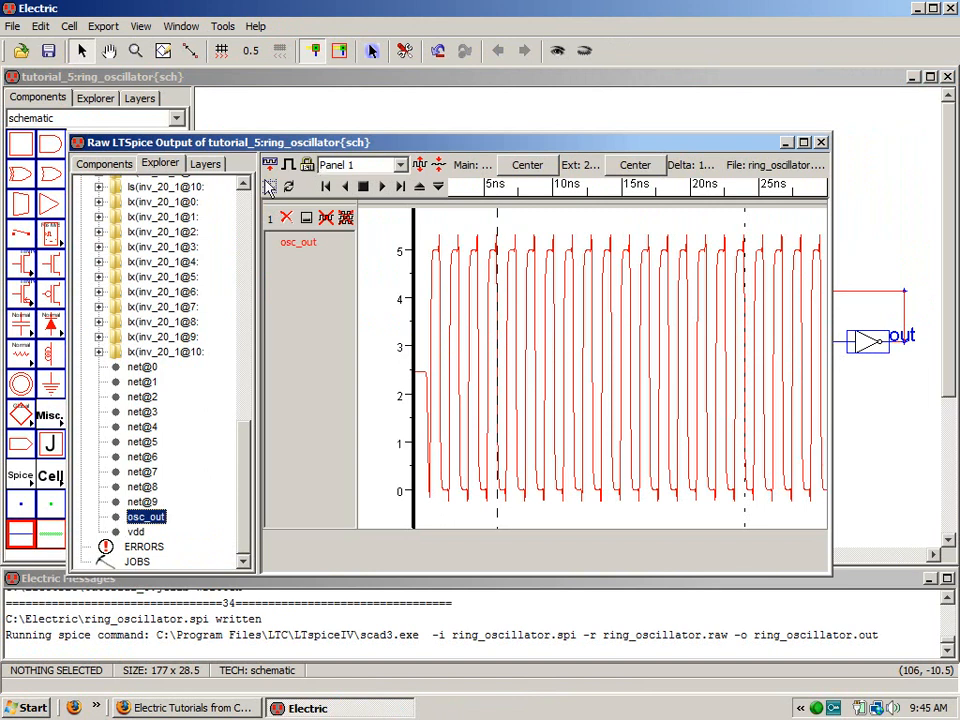
{"action": "left_click", "coordinate": [135, 50]}
{"action": "mouse_move", "coordinate": [542, 210]}
{"action": "left_mouse_down"}
{"action": "mouse_move", "coordinate": [718, 439]}
{"action": "mouse_move", "coordinate": [750, 460]}
{"action": "left_mouse_up"}
{"action": "left_click_drag", "start_coordinate": [537, 241], "coordinate": [771, 536]}
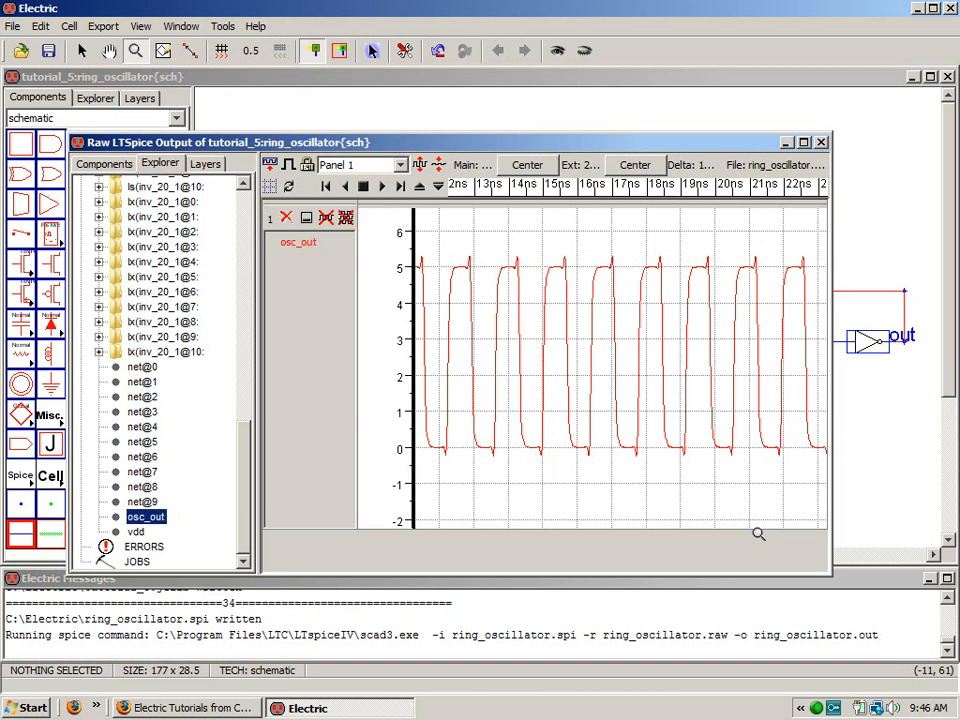
- Close the waveform window and clear the highlighting in the ring_oscillator schematic
{"action": "left_click", "coordinate": [821, 143]}
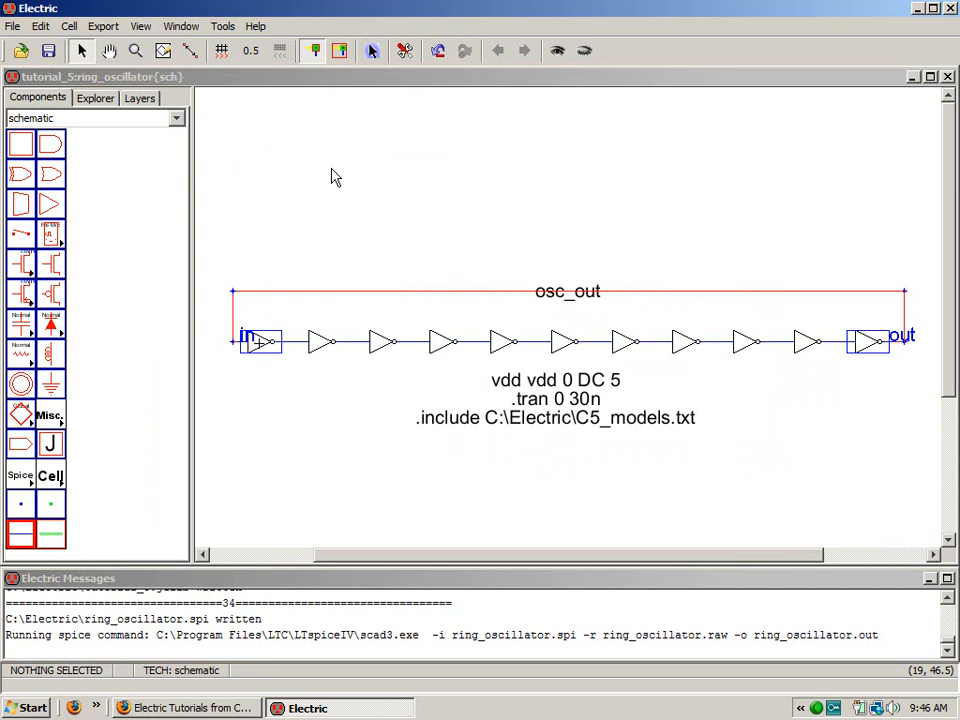
{"action": "left_click", "coordinate": [332, 169]}
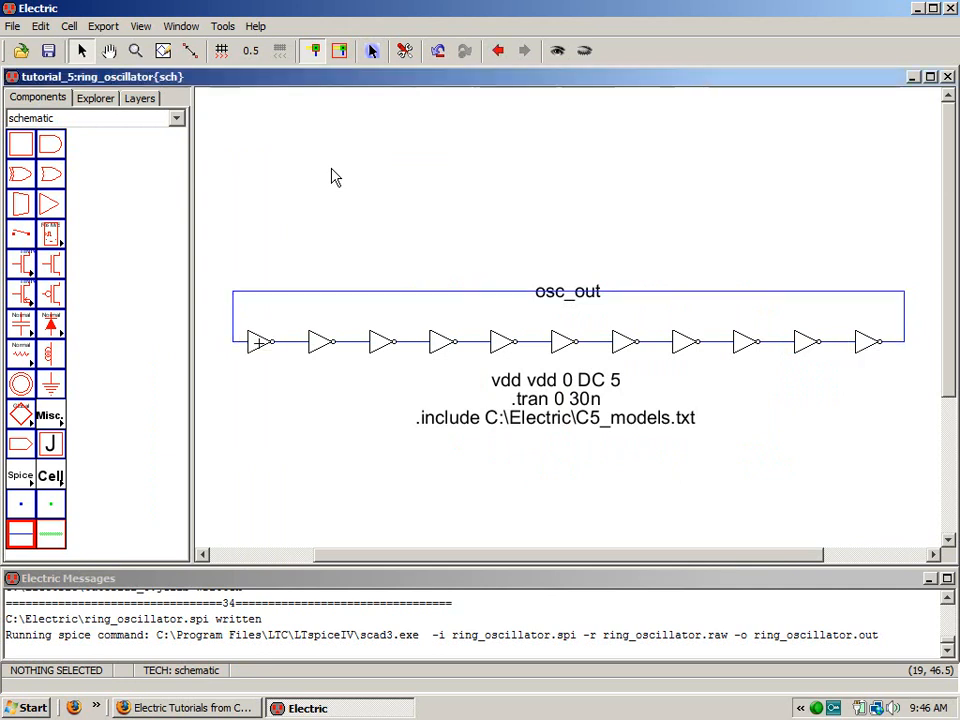
- Create a new version of the ring_oscillator{sch} cell in the tutorial_5 library
{"action": "left_click", "coordinate": [96, 99]}
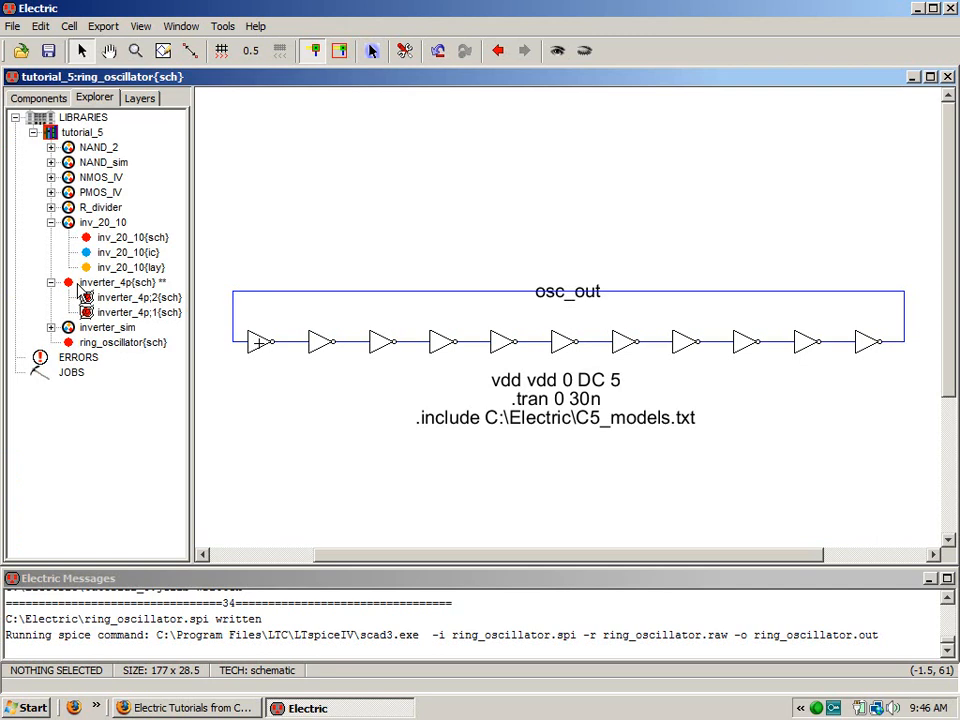
{"action": "right_click", "coordinate": [85, 344]}
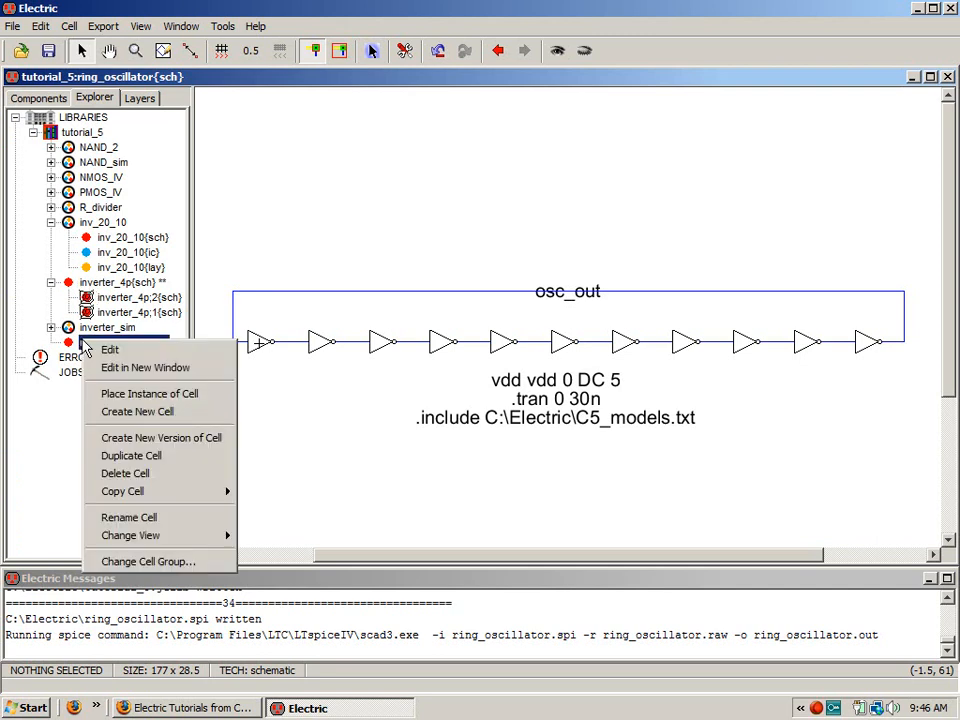
{"action": "left_click", "coordinate": [127, 440]}
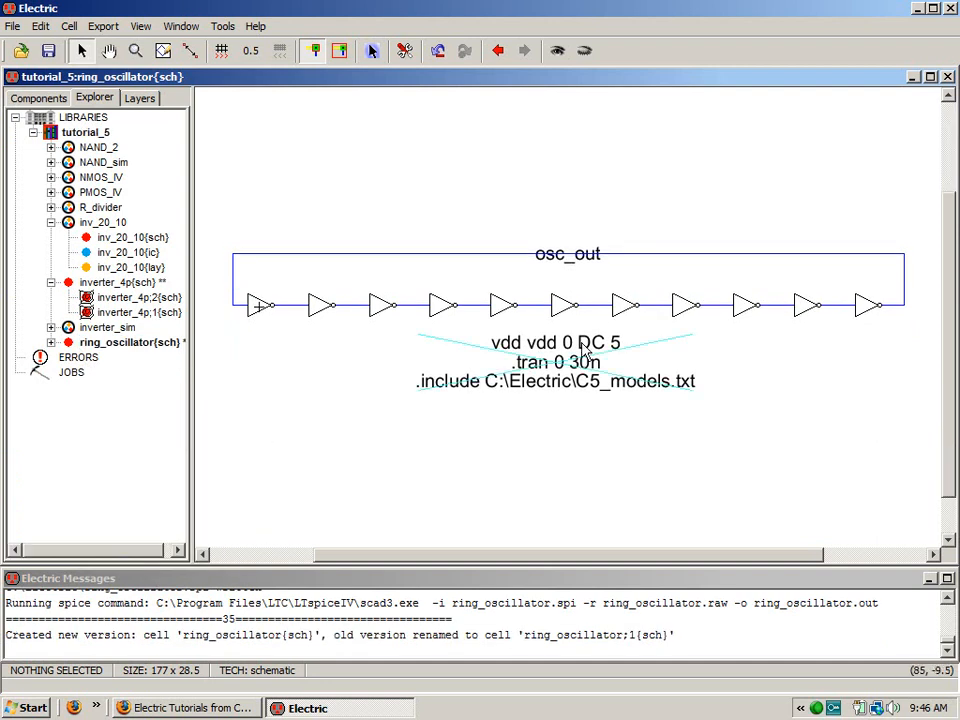
- Move the SPICE code about 62 units toward the first inverter and 5 units down, and set its text size to 2 units
{"action": "left_click_drag", "start_coordinate": [585, 350], "coordinate": [350, 372]}
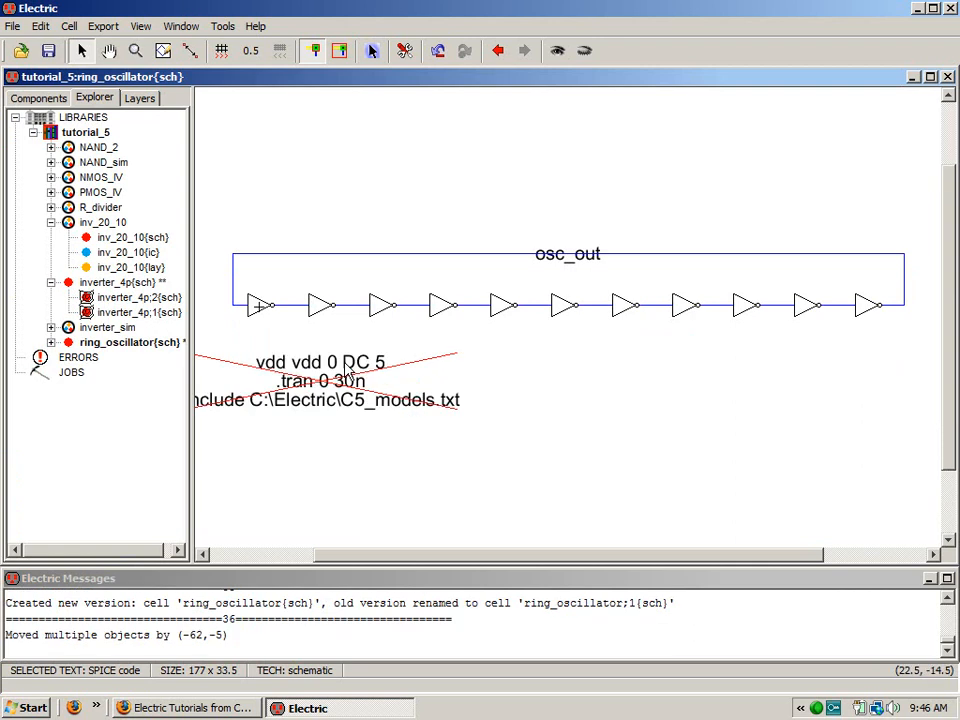
{"action": "double_click", "coordinate": [350, 372]}
{"action": "double_click", "coordinate": [163, 215]}
{"action": "type", "text": "2"}
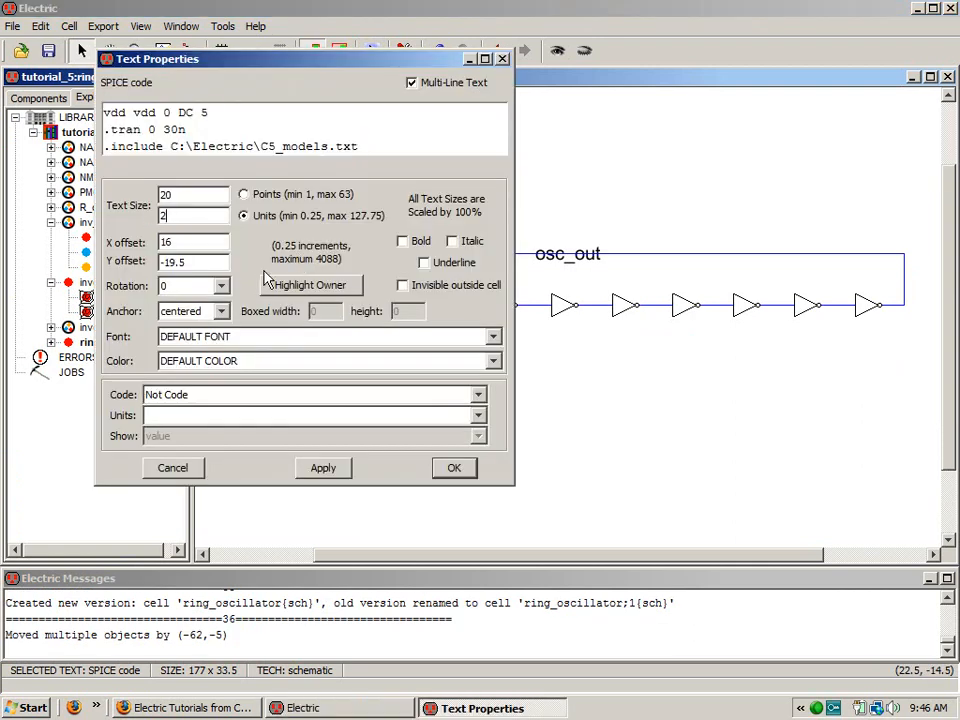
{"action": "left_click", "coordinate": [452, 467]}
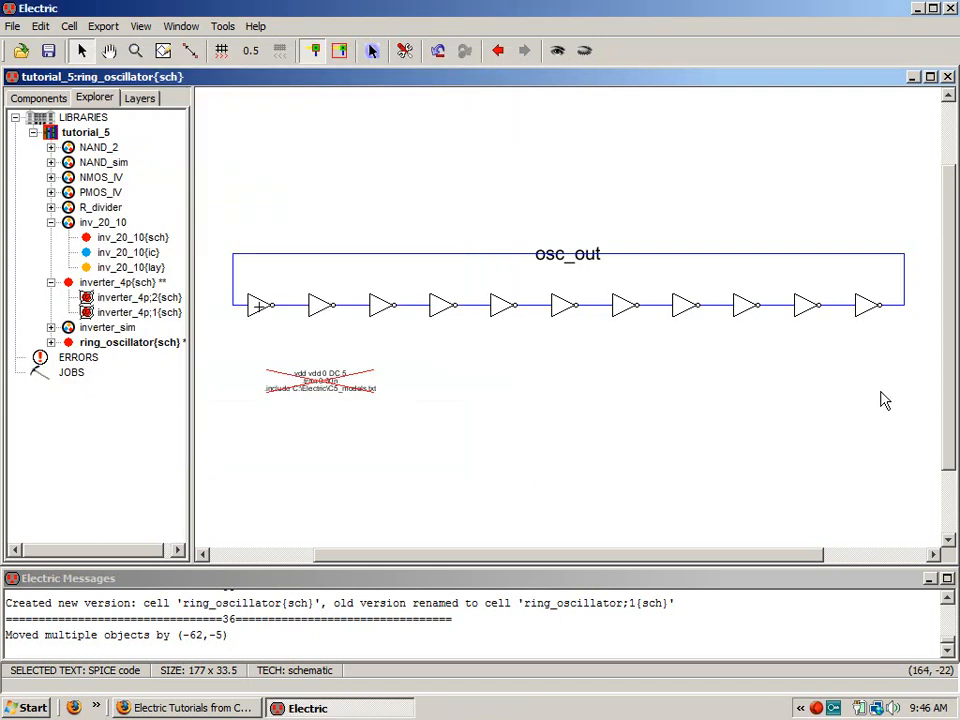
- Delete every inverter except the first, along with the feedback wiring and the leftover output wire
{"action": "left_click_drag", "start_coordinate": [910, 332], "coordinate": [314, 222]}
{"action": "key", "text": "Delete"}
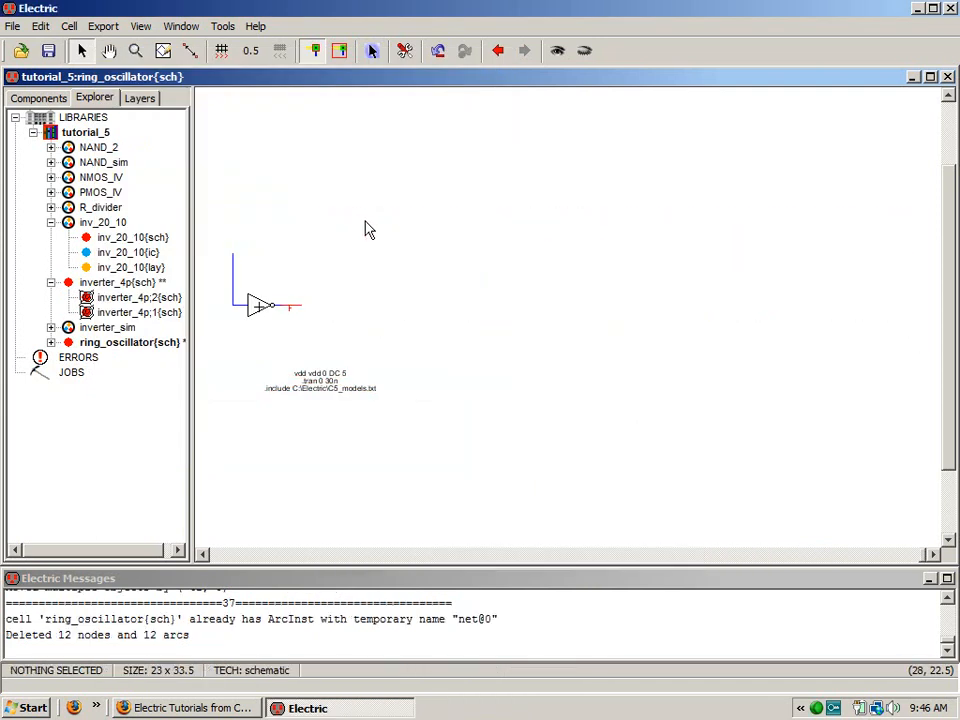
{"action": "key", "text": "Delete"}
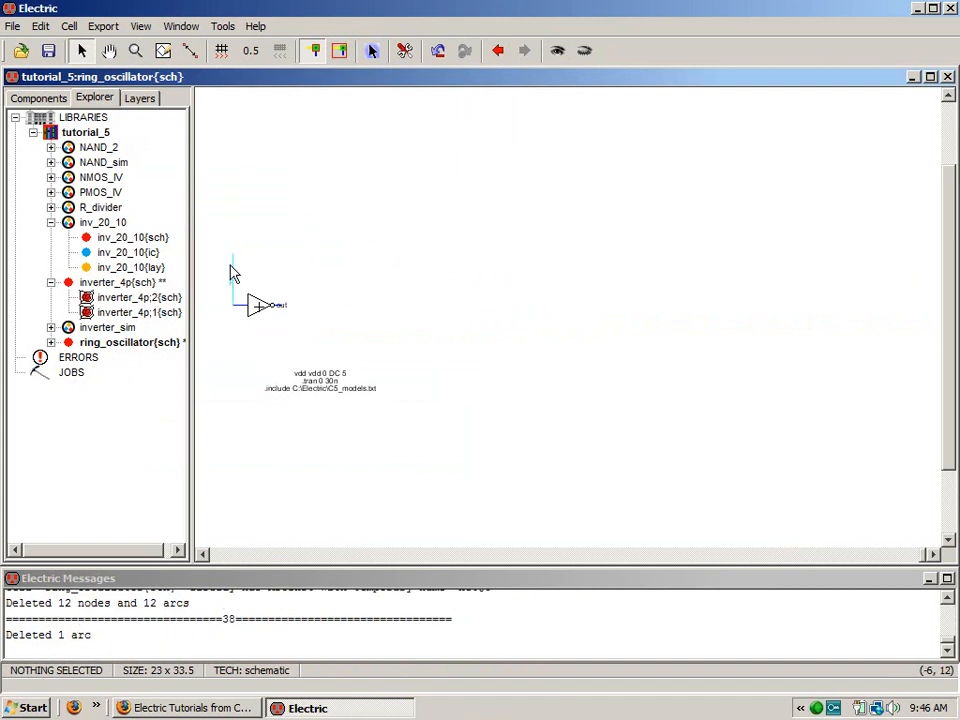
{"action": "left_click", "coordinate": [232, 262]}
{"action": "key", "text": "Delete"}
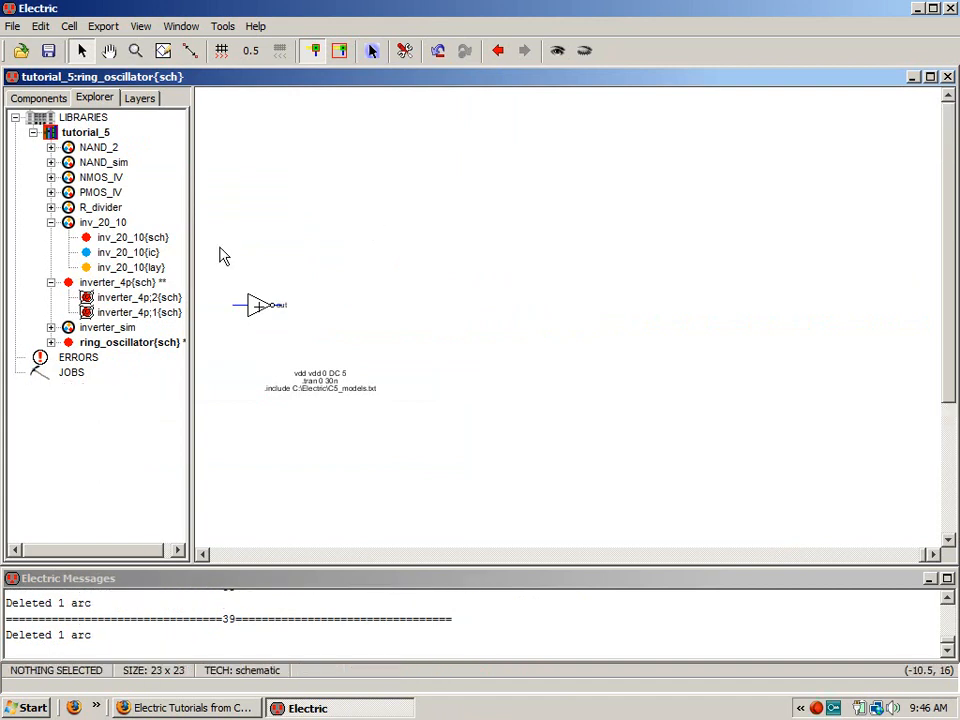
- Move the SPICE code beneath the remaining inverter and delete the stub wire on its input
{"action": "left_click_drag", "start_coordinate": [261, 345], "coordinate": [269, 341]}
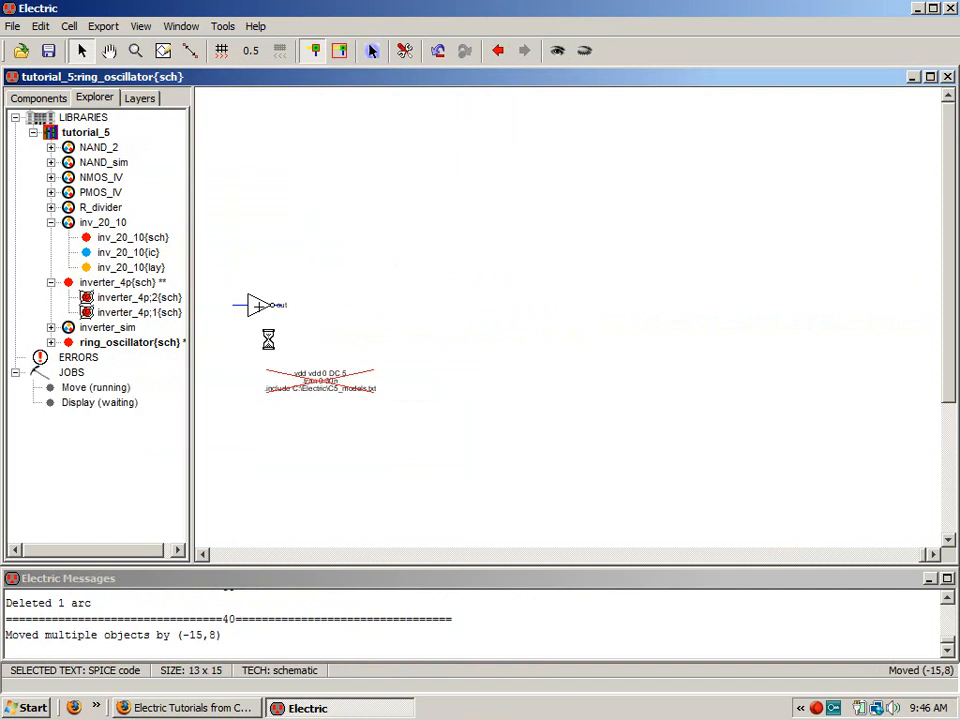
{"action": "key", "text": "ctrl+9"}
{"action": "left_click", "coordinate": [405, 177]}
{"action": "left_click", "coordinate": [405, 181]}
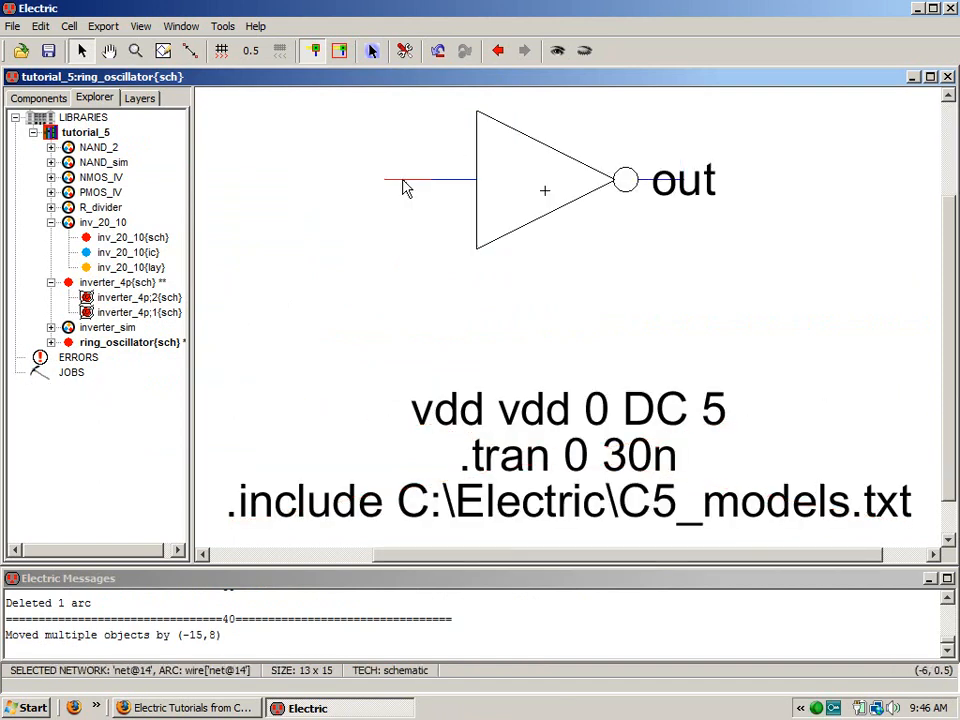
{"action": "key", "text": "Delete"}
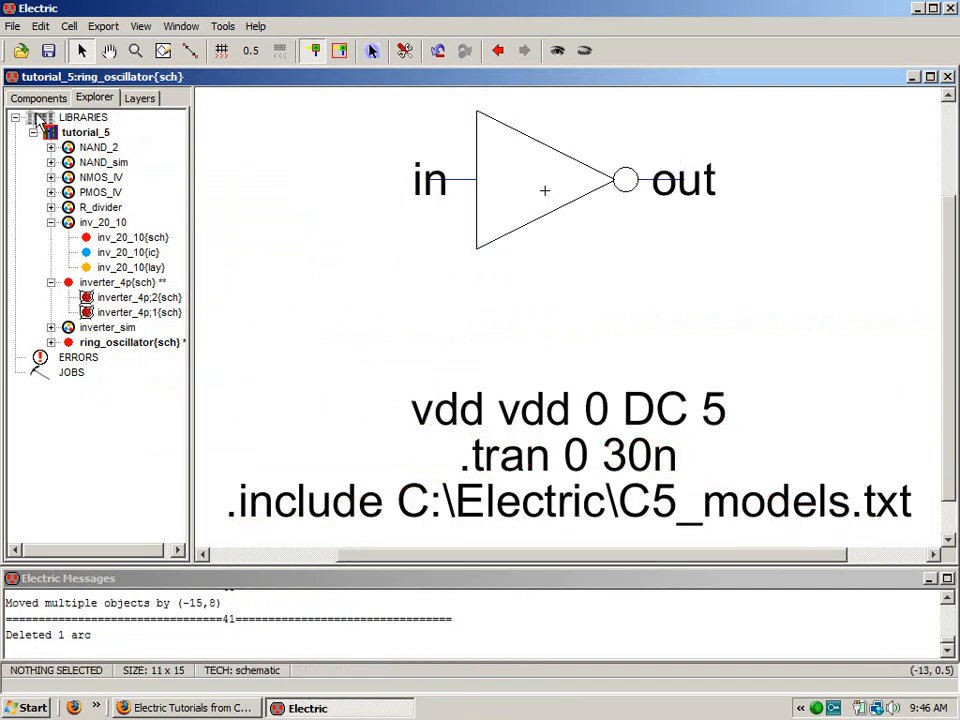
- Rename the inverter instance as inverter[0:10] and move its name label above the symbol
{"action": "left_click", "coordinate": [487, 165]}
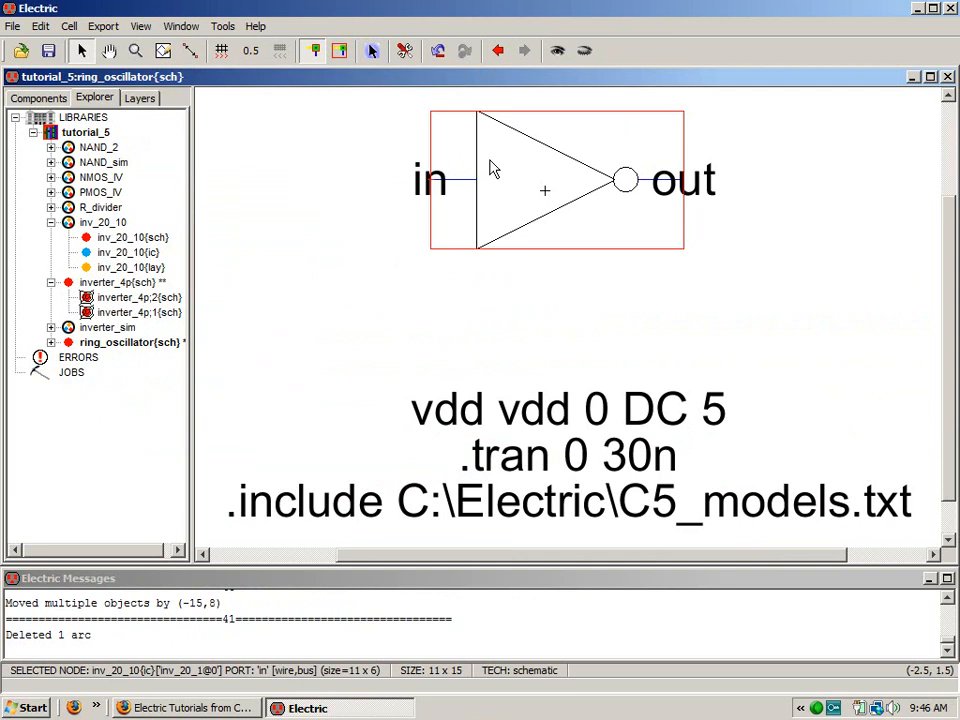
{"action": "double_click", "coordinate": [491, 168]}
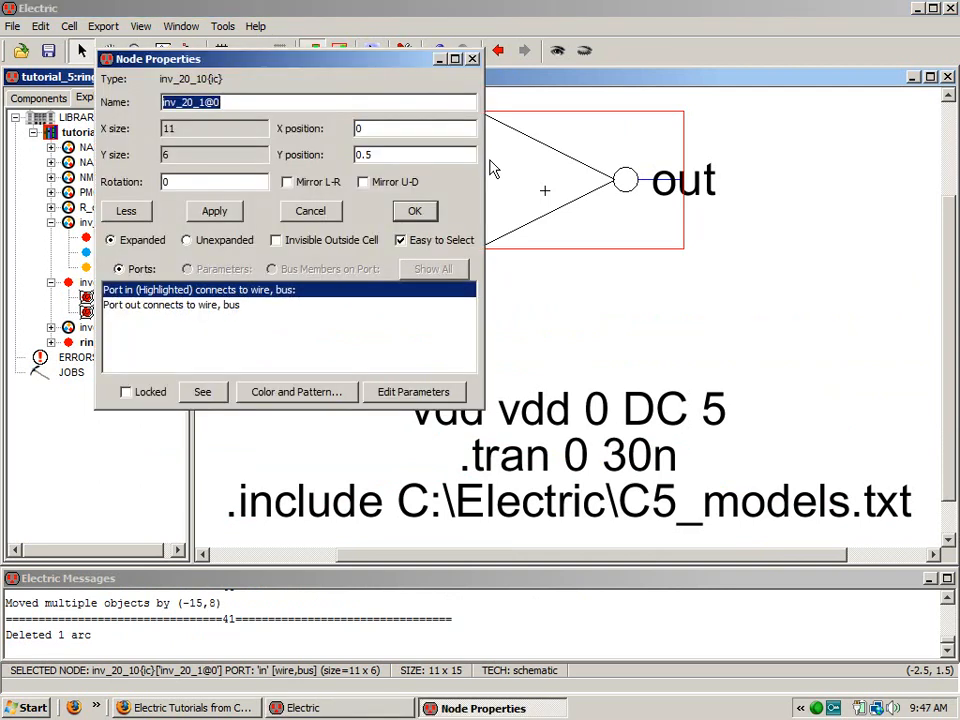
{"action": "type", "text": "i"}
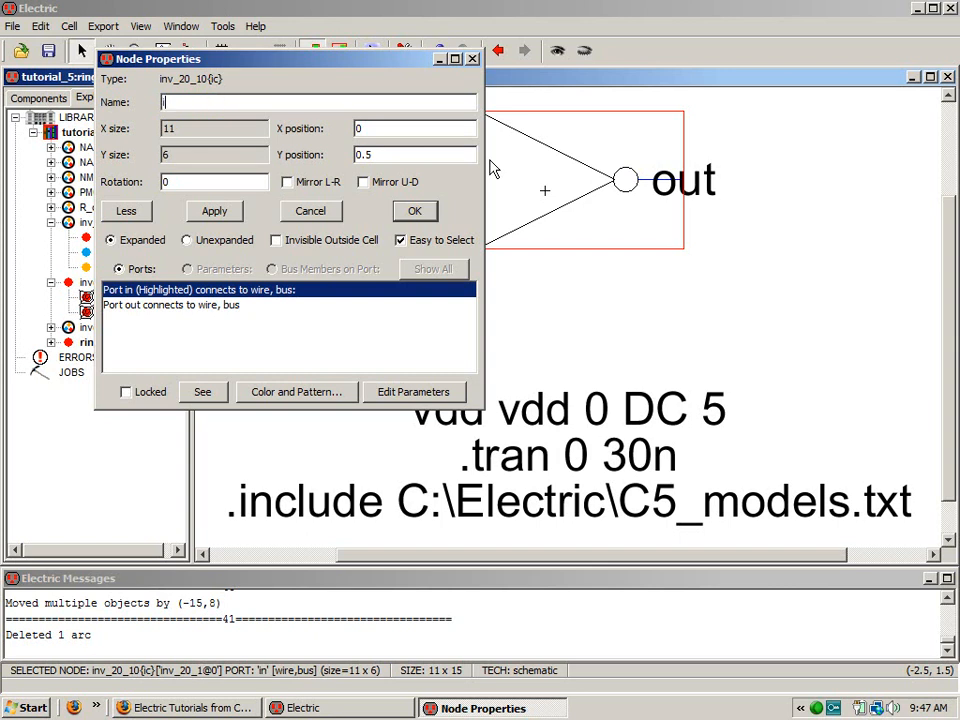
{"action": "type", "text": "nverter[0:10]"}
{"action": "left_click", "coordinate": [414, 211]}
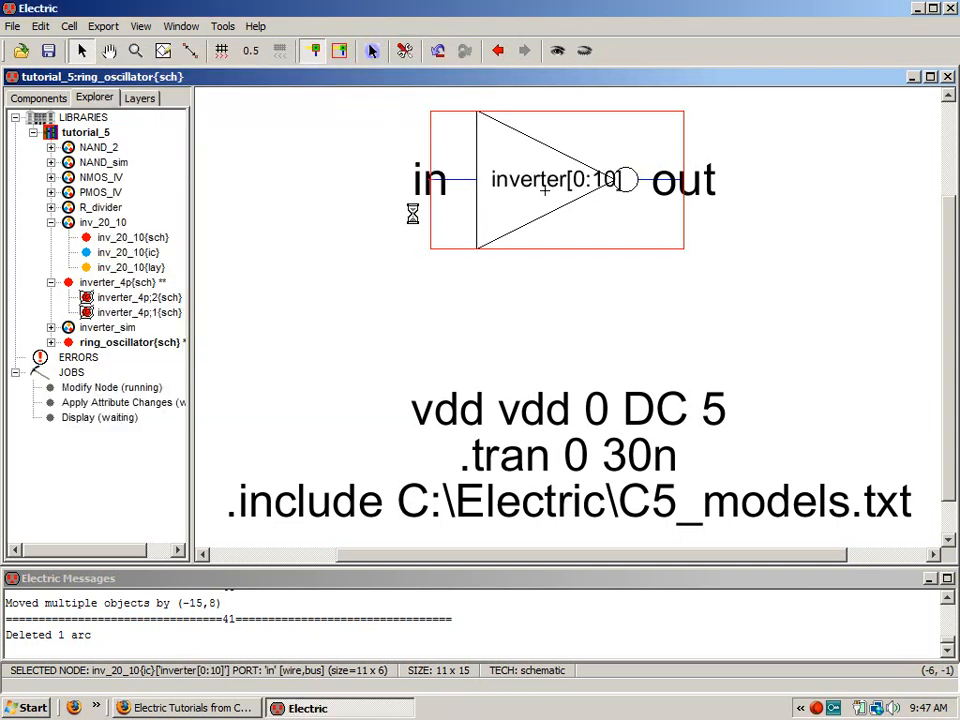
{"action": "left_click", "coordinate": [547, 200]}
{"action": "left_click_drag", "start_coordinate": [545, 192], "coordinate": [645, 150]}
{"action": "left_click", "coordinate": [778, 315]}
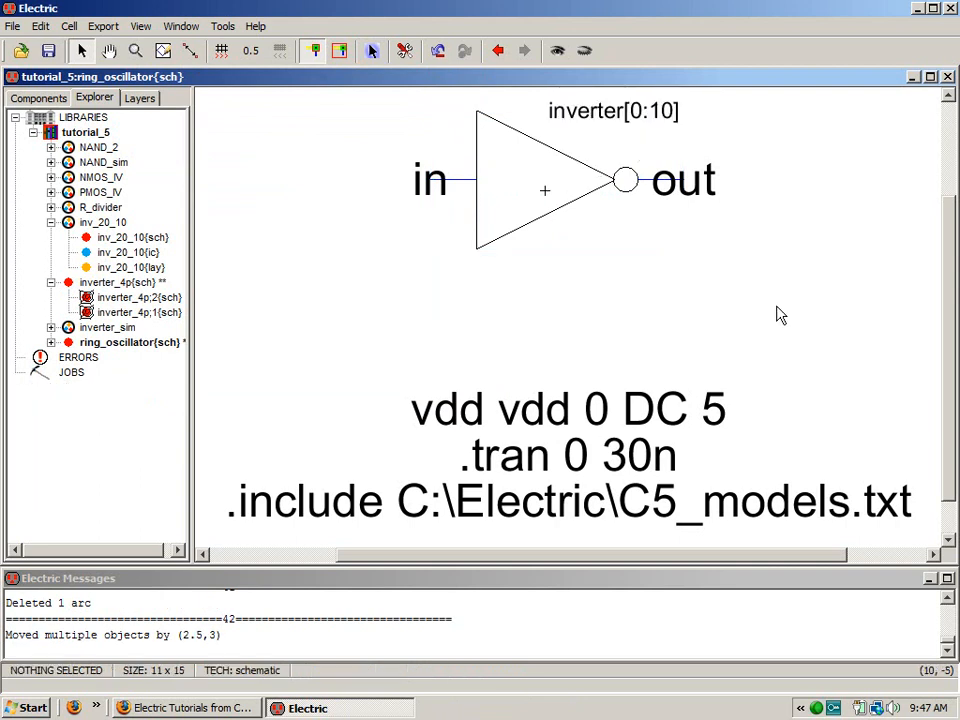
- Draw a bus arc about 8.5 units long from the inverter's input and one about 6.5 units long from its output
{"action": "left_click", "coordinate": [37, 97]}
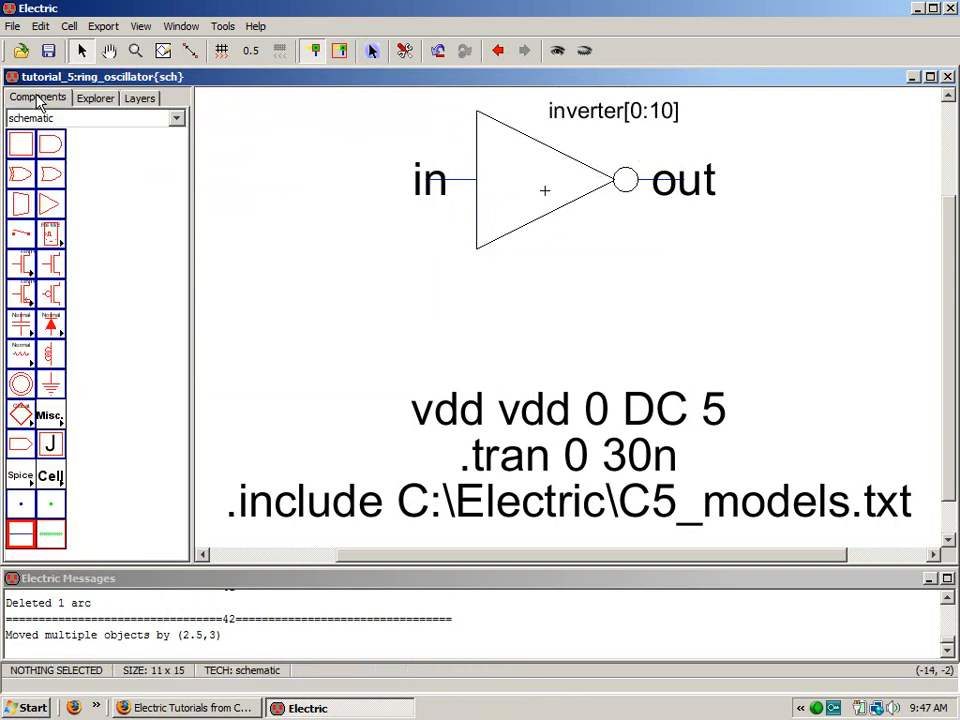
{"action": "left_click", "coordinate": [51, 535]}
{"action": "left_click_drag", "start_coordinate": [429, 182], "coordinate": [236, 189]}
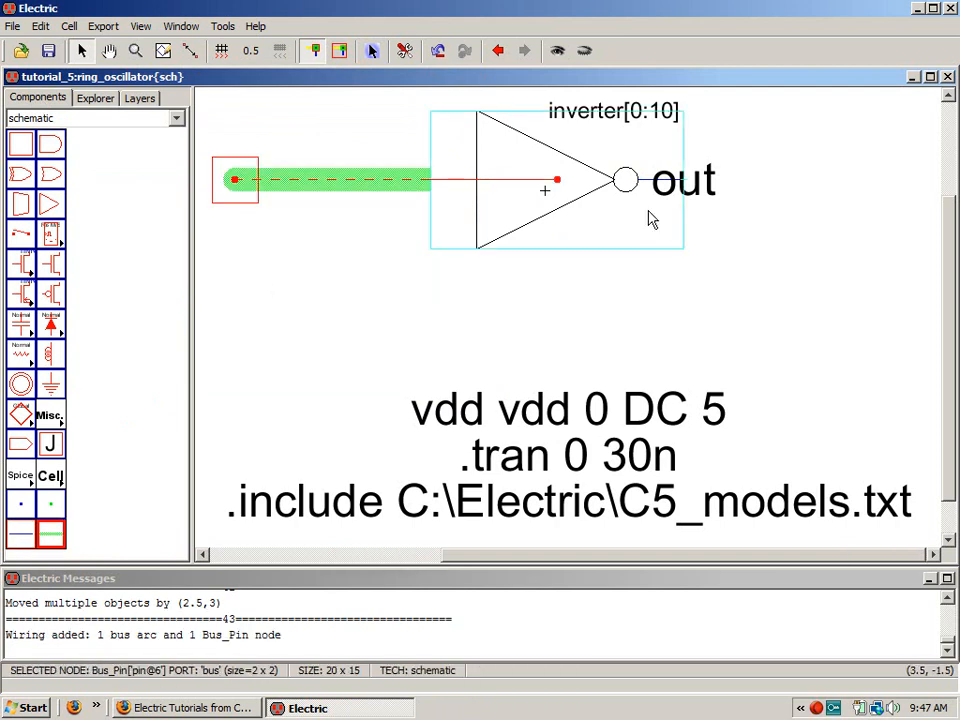
{"action": "left_click", "coordinate": [690, 190]}
{"action": "left_click_drag", "start_coordinate": [690, 190], "coordinate": [842, 186]}
{"action": "left_click", "coordinate": [797, 257]}
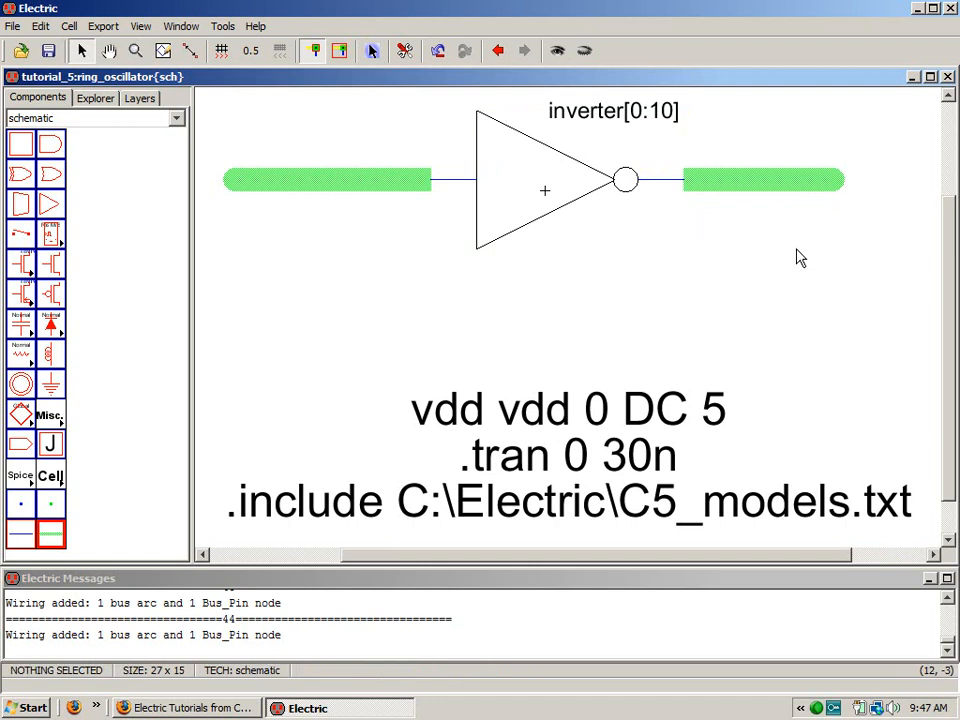
- Name the inverter's input bus osc_out,out[0:9]
{"action": "double_click", "coordinate": [283, 192]}
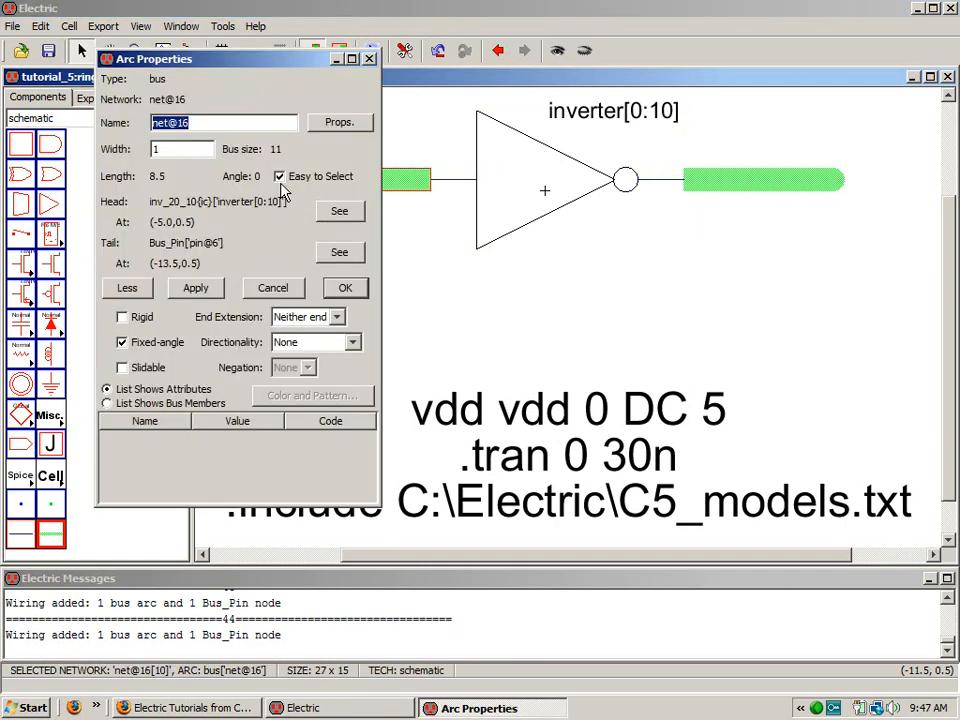
{"action": "type", "text": "osc_out,out[0"}
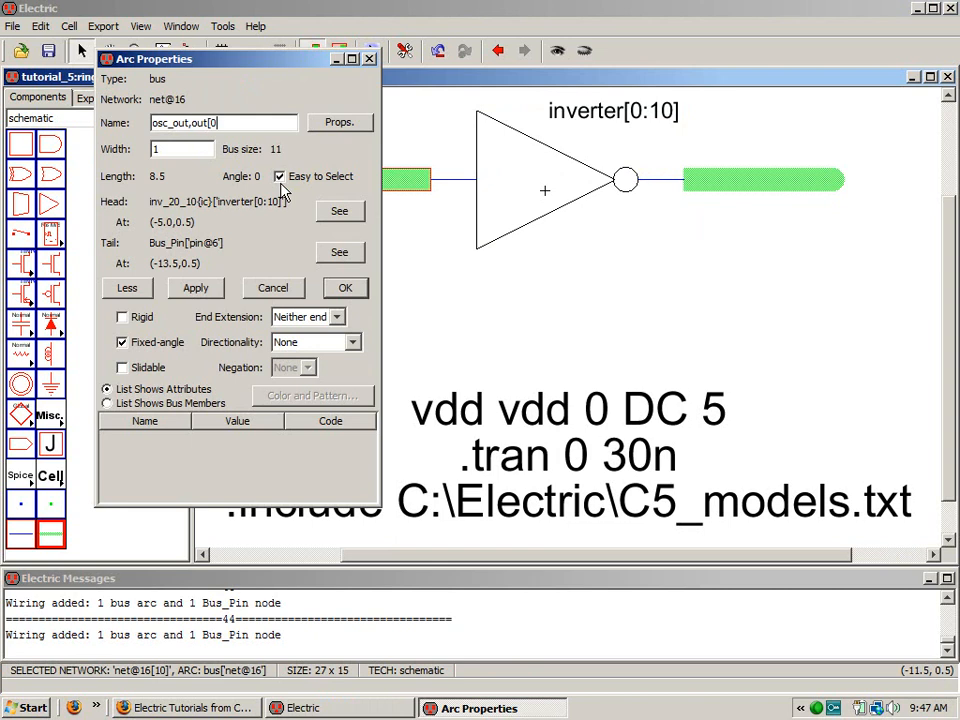
{"action": "type", "text": ":"}
{"action": "type", "text": "9]"}
{"action": "key", "text": "Return"}
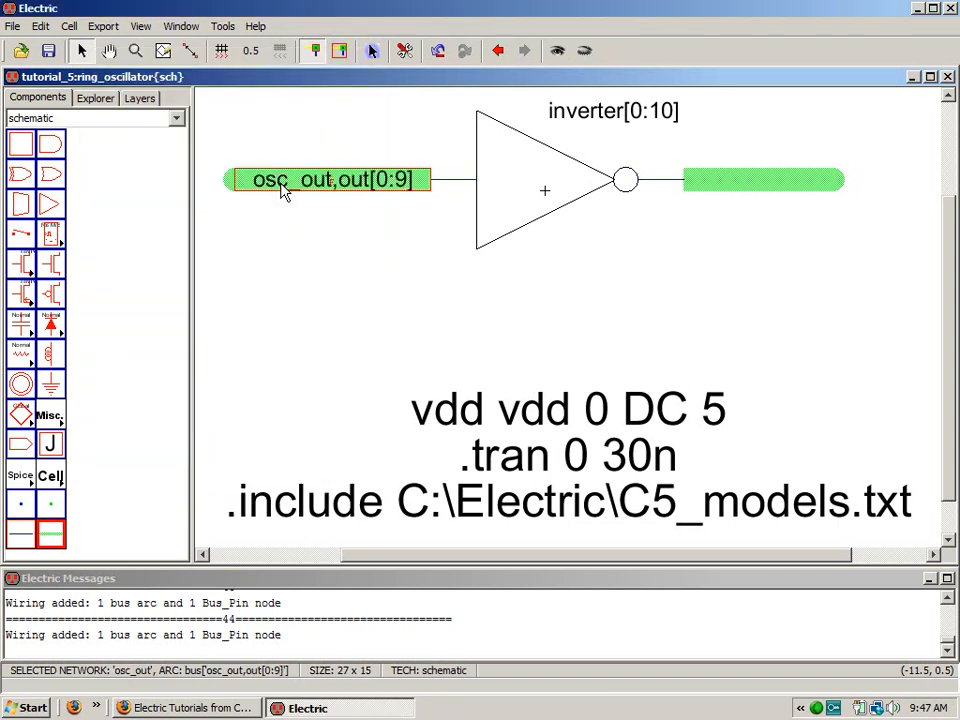
- Name the inverter's output bus out[0:9],osc_out
{"action": "double_click", "coordinate": [784, 193]}
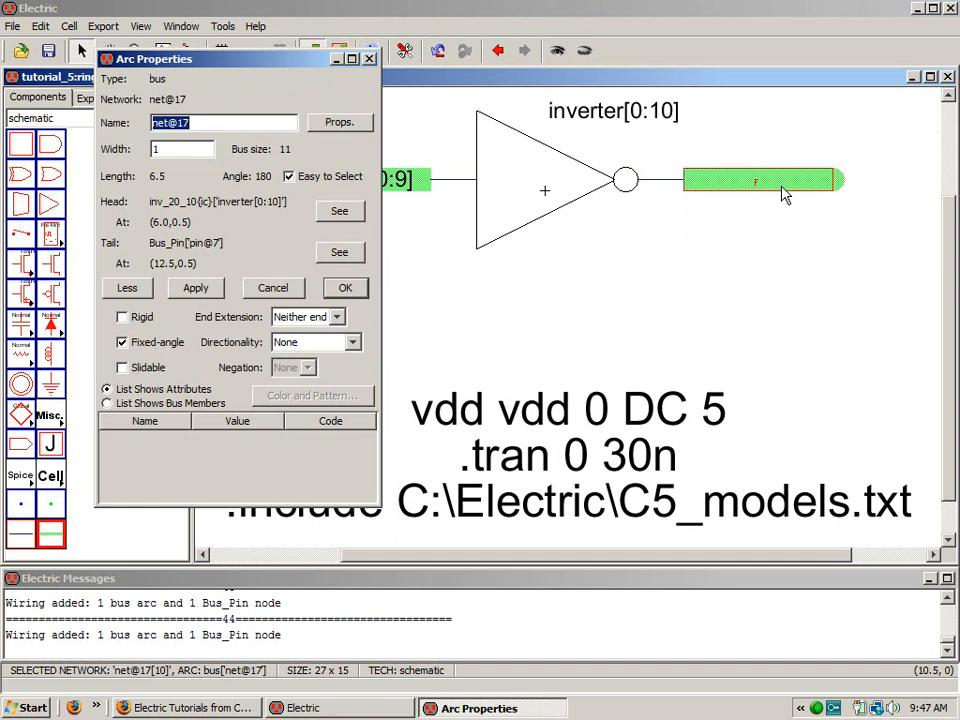
{"action": "type", "text": "out[0:9],osc"}
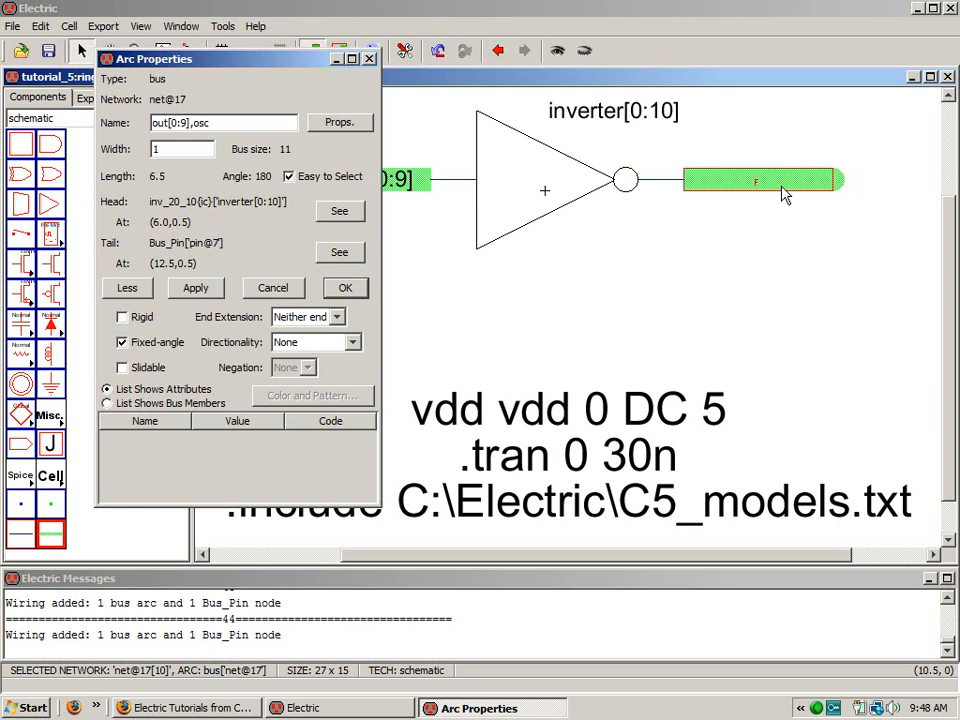
{"action": "type", "text": "_out"}
{"action": "left_click", "coordinate": [345, 287]}
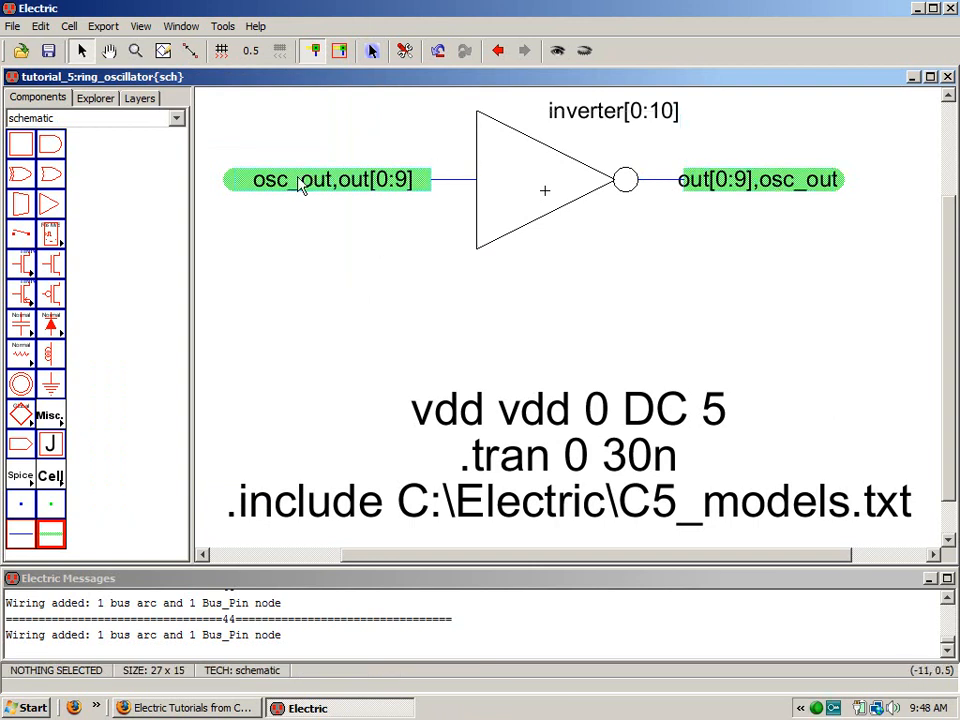
- Open the old version ring_oscillator;1{sch} for comparison and return to the current ring_oscillator{sch}
{"action": "left_click", "coordinate": [96, 98]}
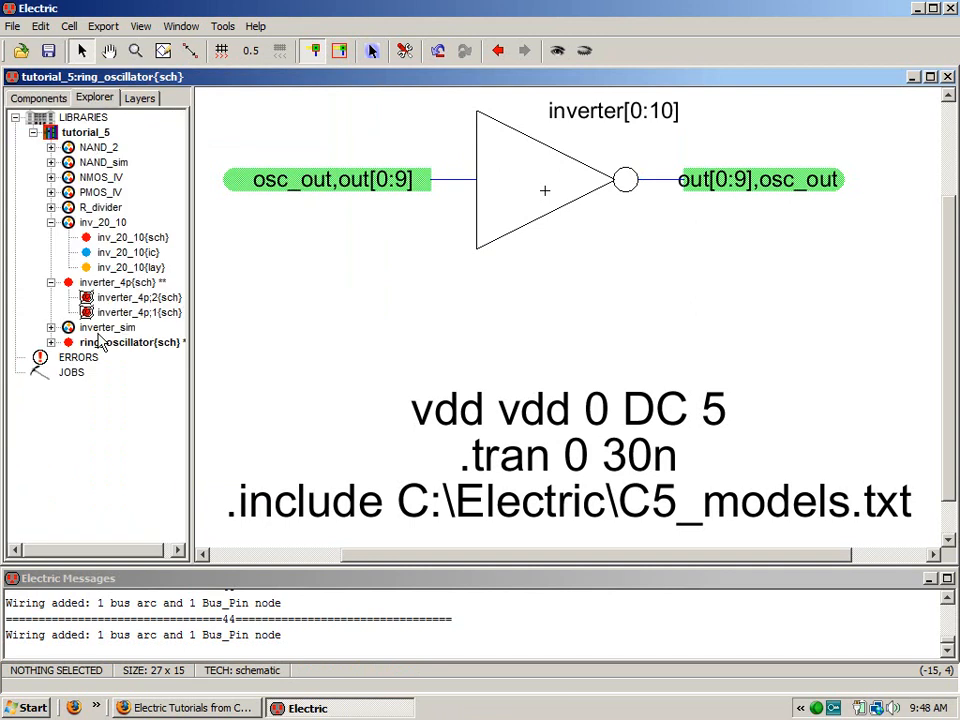
{"action": "left_click", "coordinate": [51, 342]}
{"action": "double_click", "coordinate": [118, 357]}
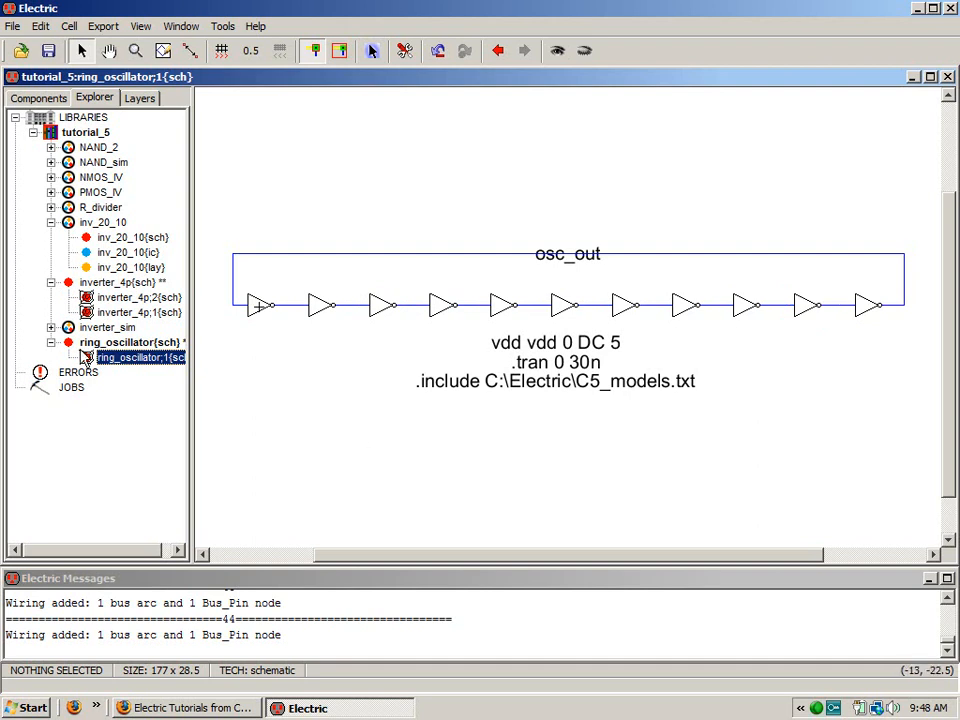
{"action": "double_click", "coordinate": [112, 342]}
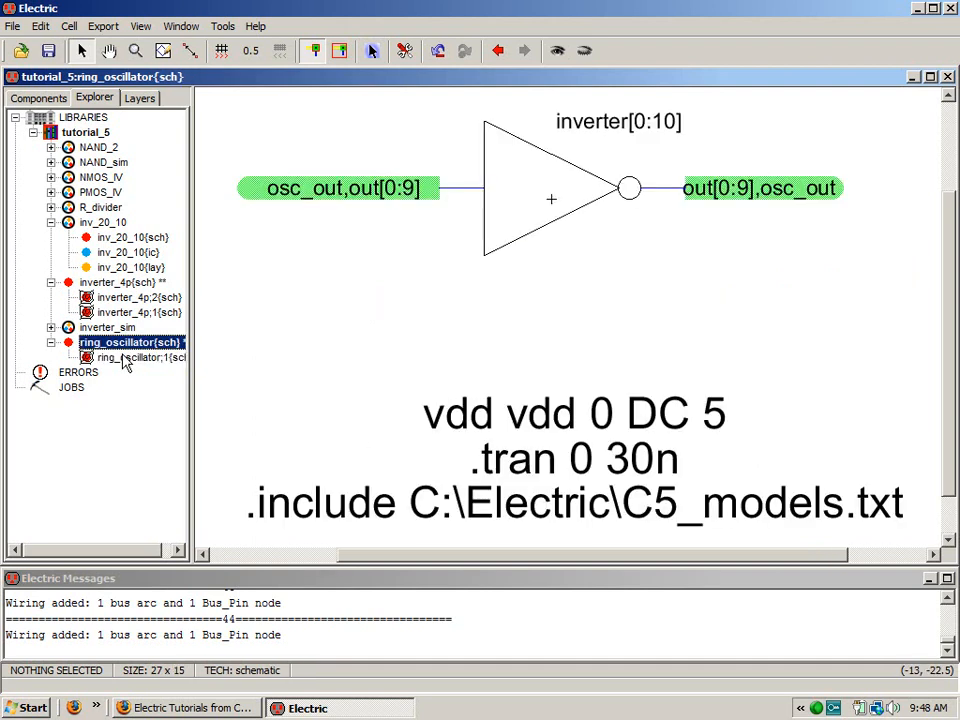
- Move the SPICE code about 3.5 units up toward the inverter and save the tutorial_5 library
{"action": "left_click_drag", "start_coordinate": [619, 407], "coordinate": [620, 340]}
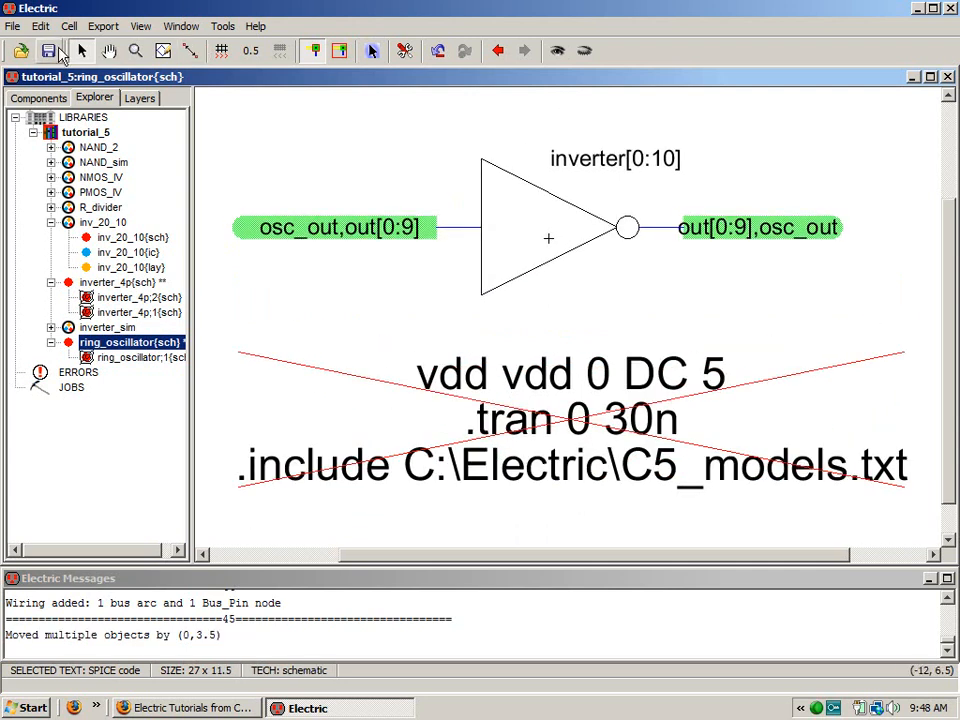
{"action": "left_click", "coordinate": [55, 52]}
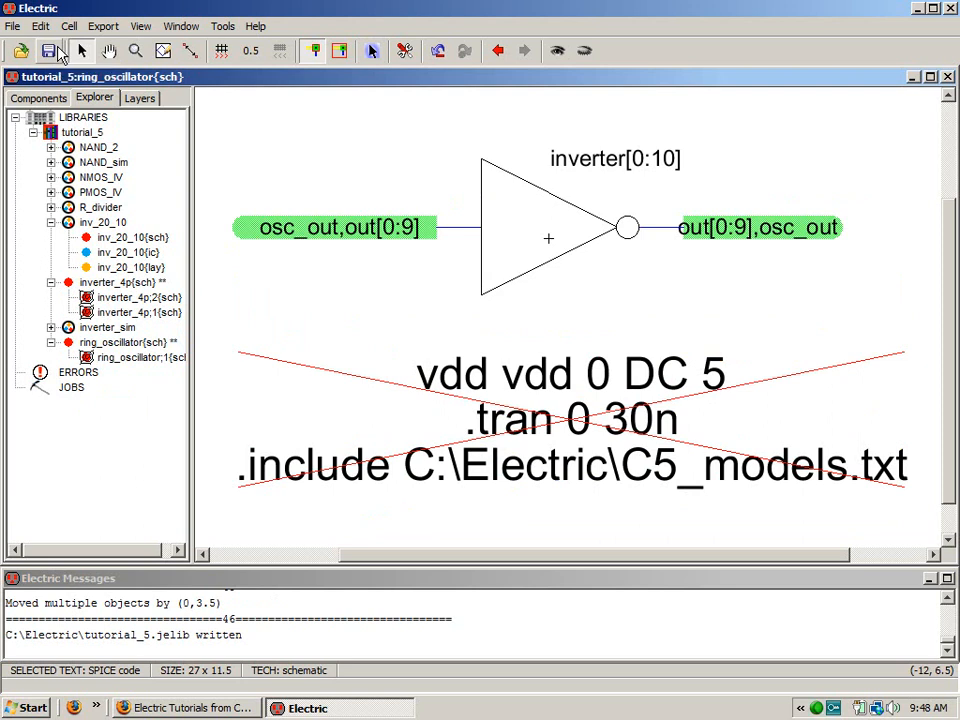
- Simulate the arrayed ring_oscillator schematic in LTspice, plot V(osc_out), and close LTspice
{"action": "left_click", "coordinate": [222, 26]}
{"action": "mouse_move", "coordinate": [255, 64]}
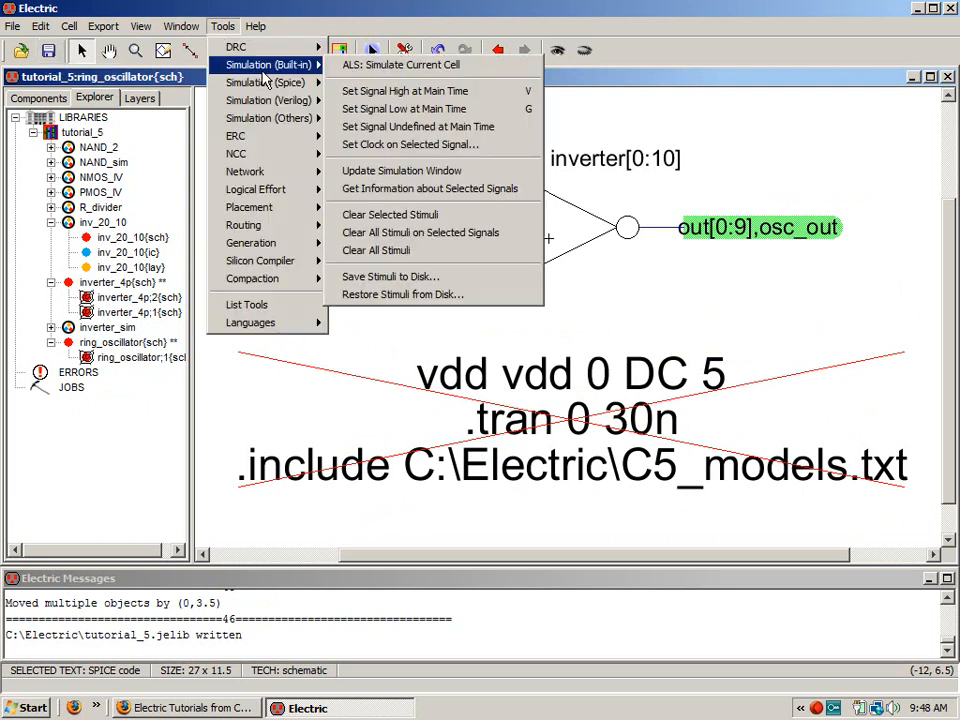
{"action": "left_click", "coordinate": [372, 84]}
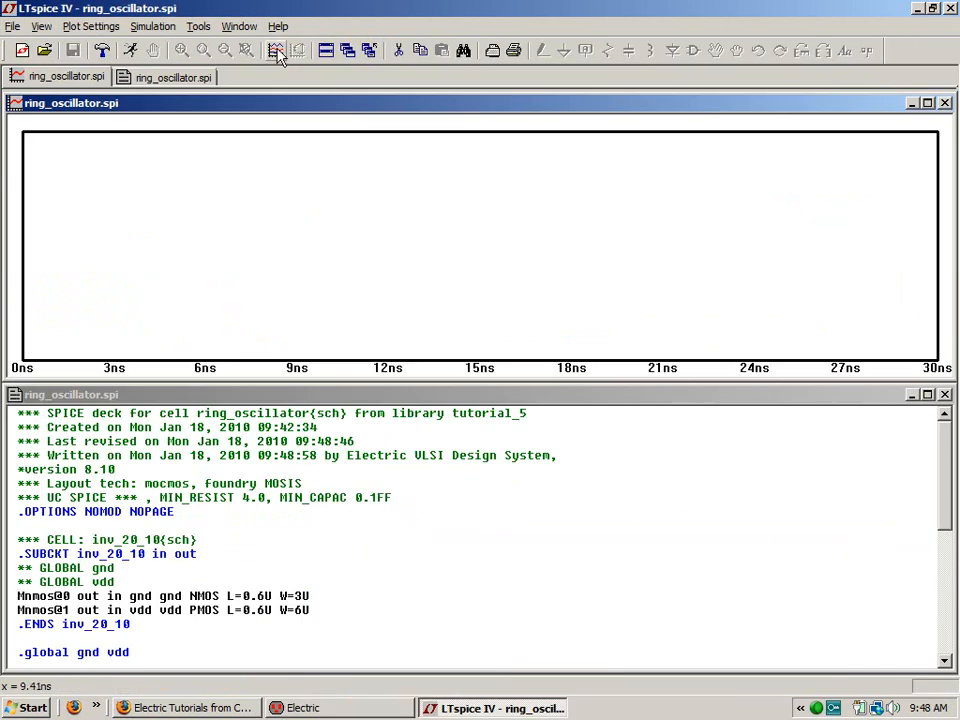
{"action": "left_click", "coordinate": [276, 50]}
{"action": "double_click", "coordinate": [366, 307]}
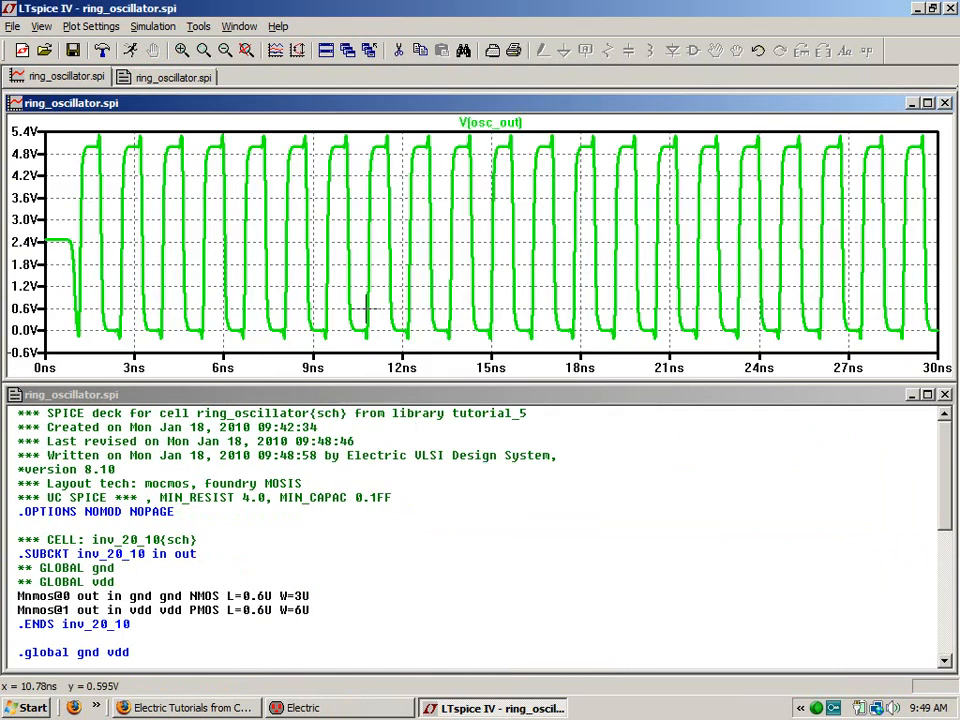
{"action": "left_click", "coordinate": [945, 8]}
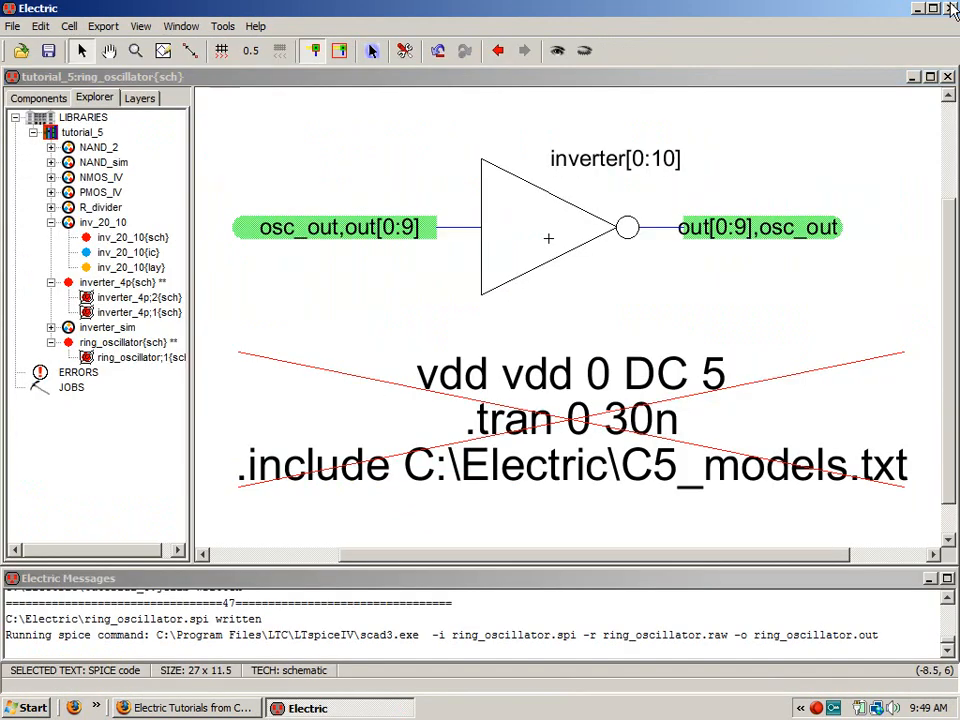
- Plot osc_out from the raw LTspice output in Electric's waveform window, and close that window
{"action": "left_click", "coordinate": [146, 248]}
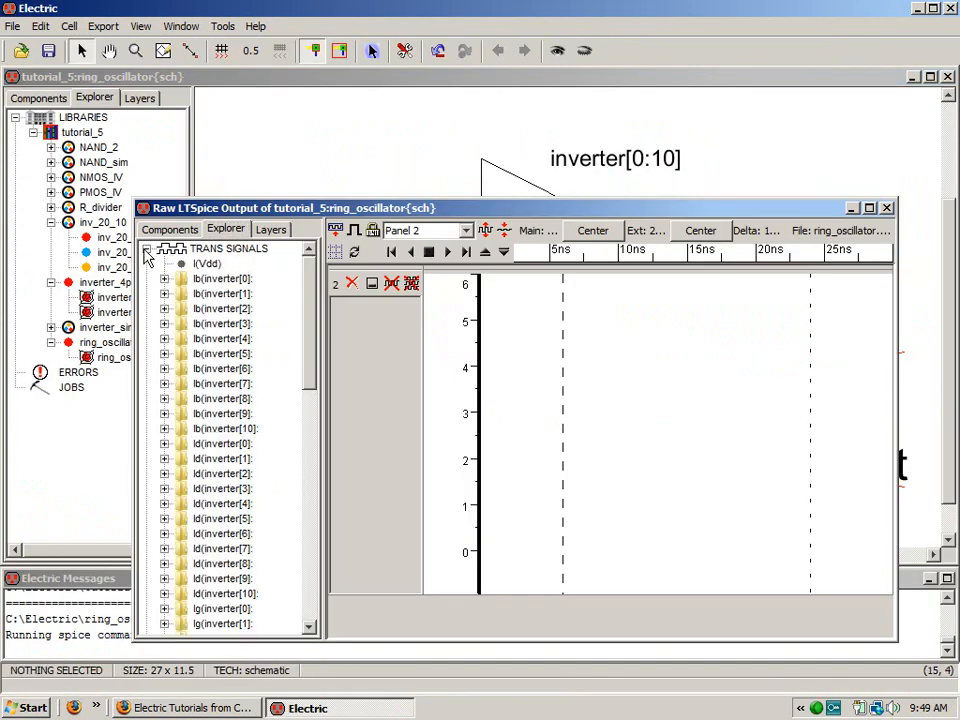
{"action": "left_click", "coordinate": [309, 513]}
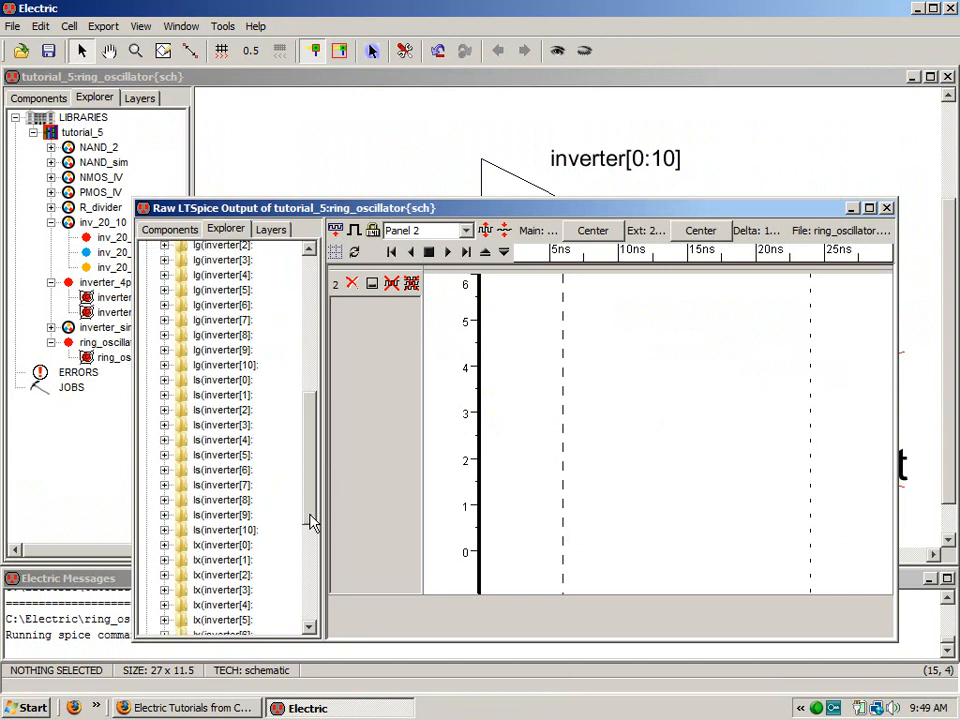
{"action": "left_click_drag", "start_coordinate": [309, 513], "coordinate": [313, 584]}
{"action": "double_click", "coordinate": [211, 512]}
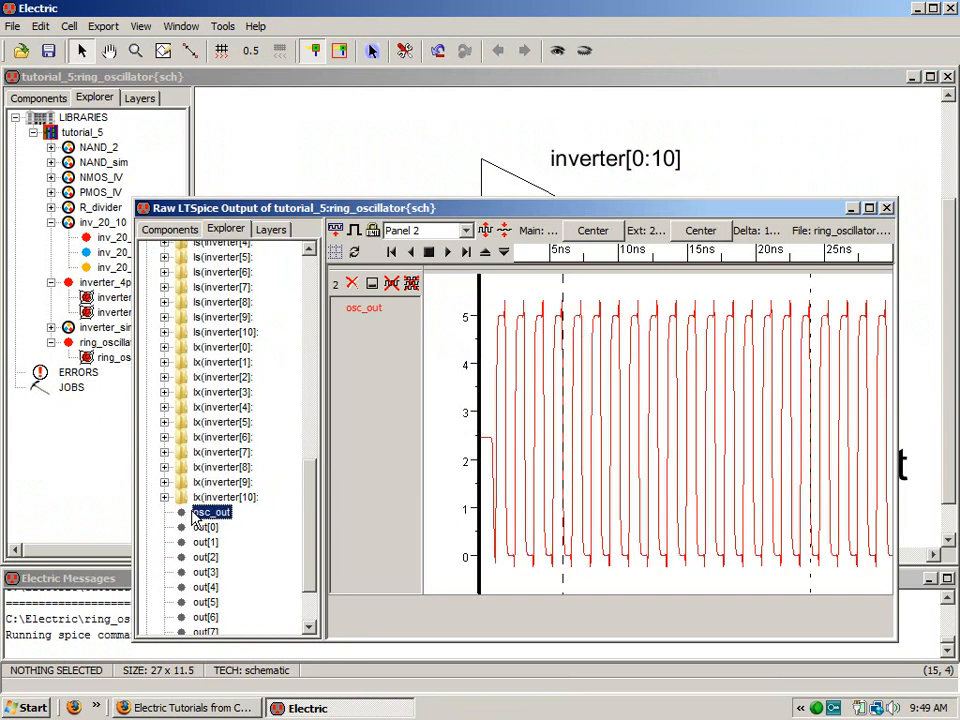
{"action": "left_click", "coordinate": [886, 209]}
{"action": "left_click", "coordinate": [345, 159]}
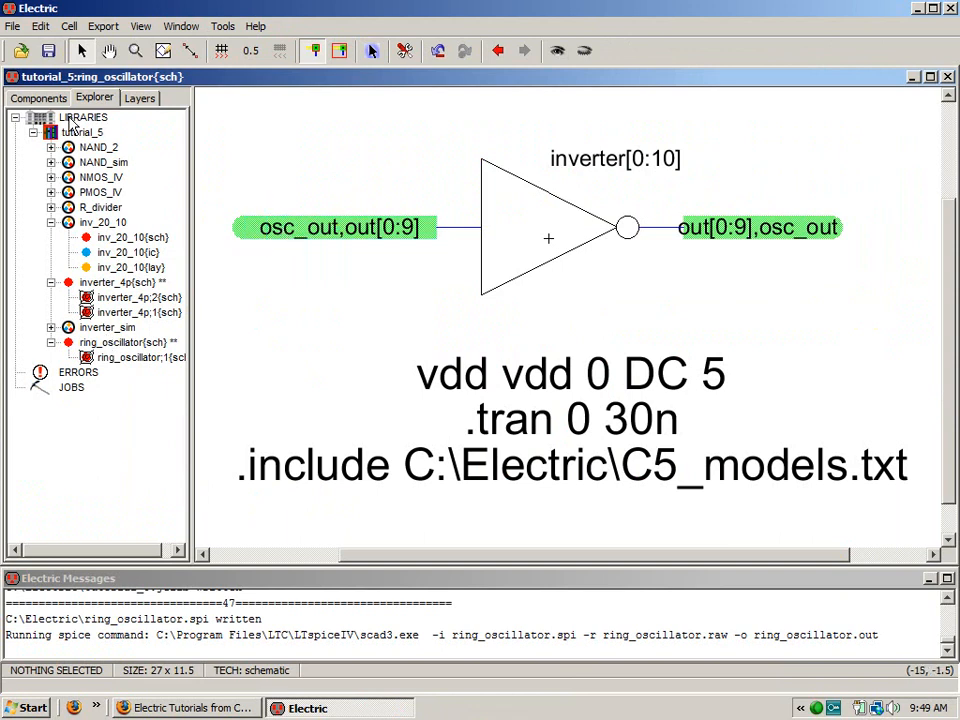
- Create a layout cell named ring_oscillator in the tutorial_5 library and expand its cell group in the library tree
{"action": "left_click", "coordinate": [42, 28]}
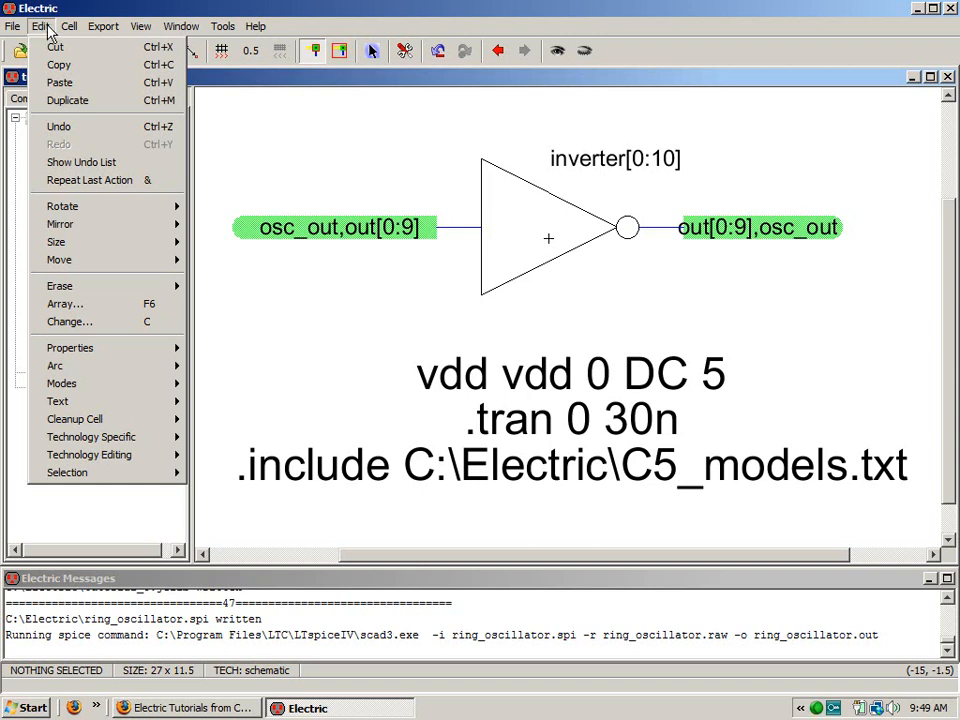
{"action": "mouse_move", "coordinate": [80, 31]}
{"action": "left_click", "coordinate": [105, 47]}
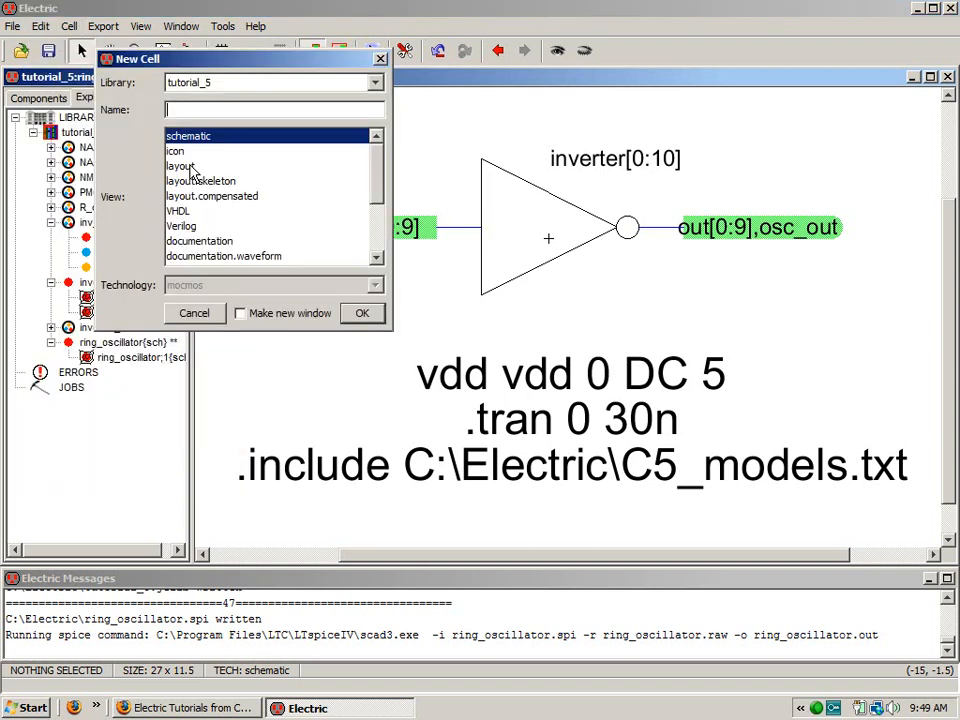
{"action": "left_click", "coordinate": [185, 166]}
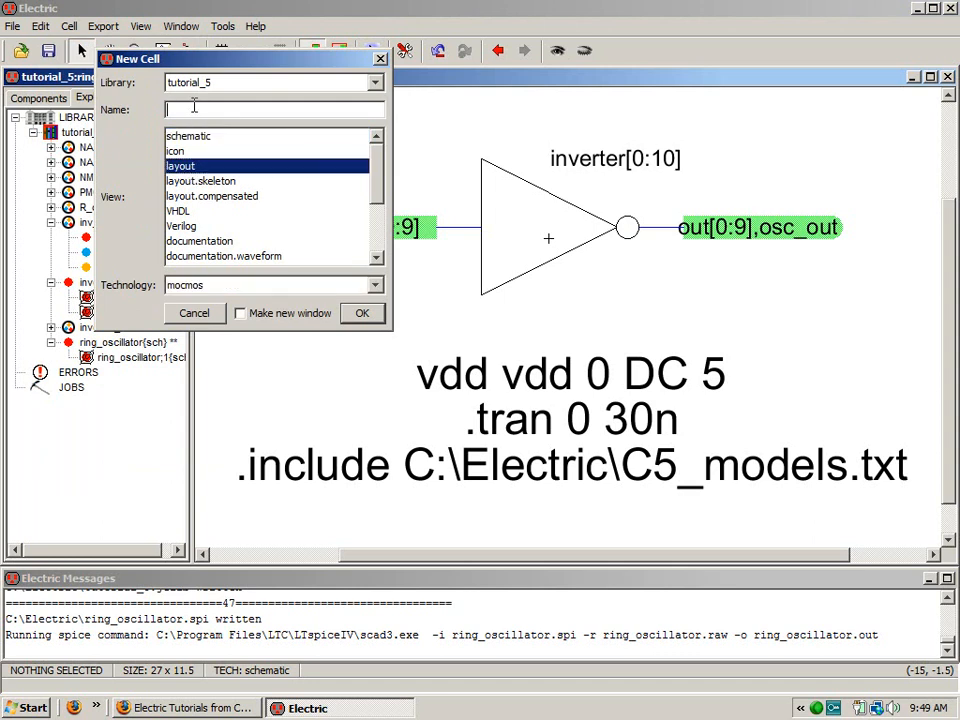
{"action": "left_click", "coordinate": [194, 108]}
{"action": "type", "text": "ring_oscillator"}
{"action": "left_click", "coordinate": [364, 313]}
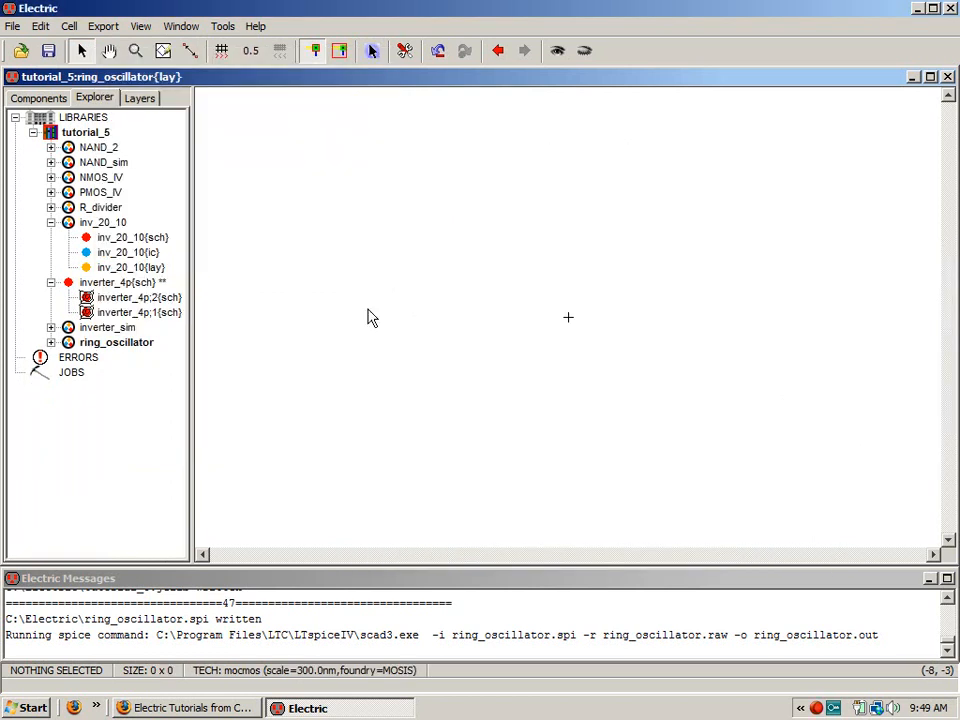
{"action": "left_click", "coordinate": [51, 343]}
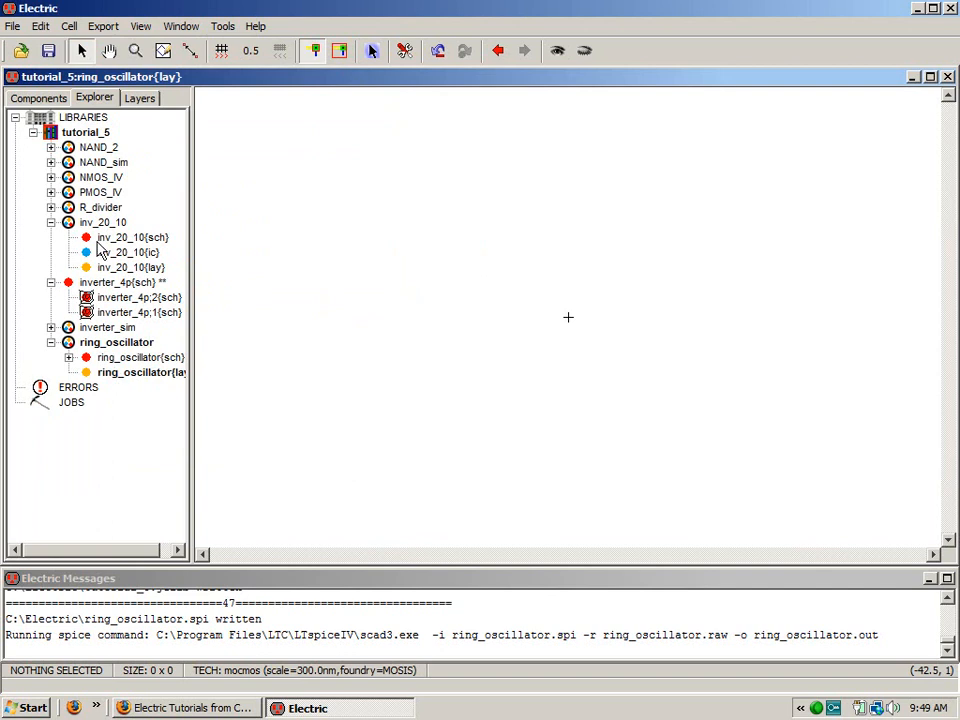
- Place inv_20_10{lay} near the origin of the layout and array it 11 times in X with an X edge overlap of 0
{"action": "left_click_drag", "start_coordinate": [101, 267], "coordinate": [581, 326]}
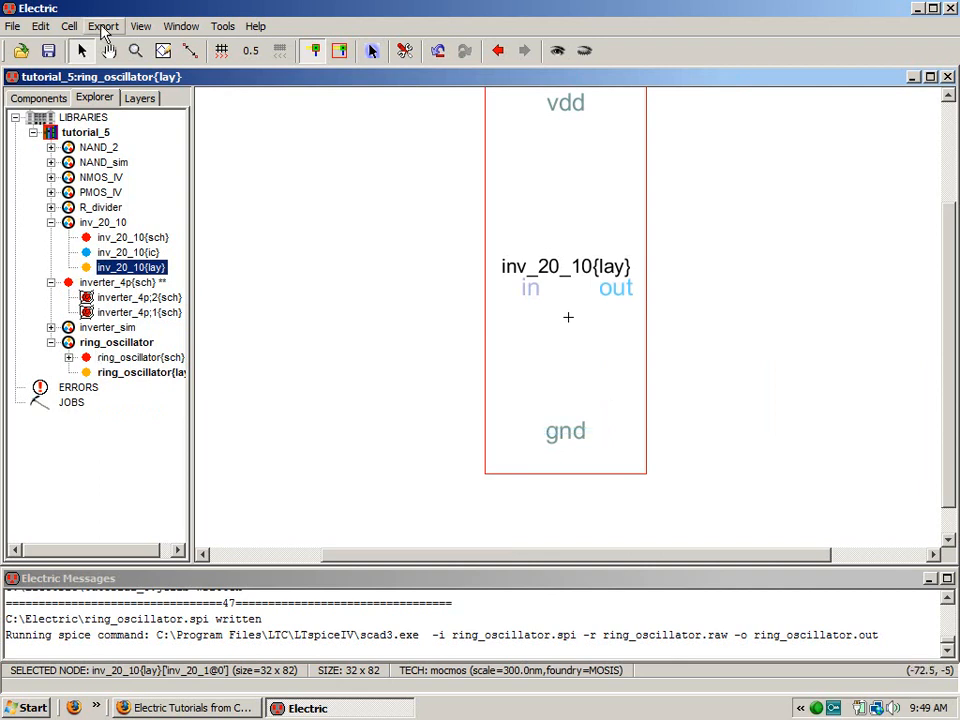
{"action": "left_click", "coordinate": [40, 26]}
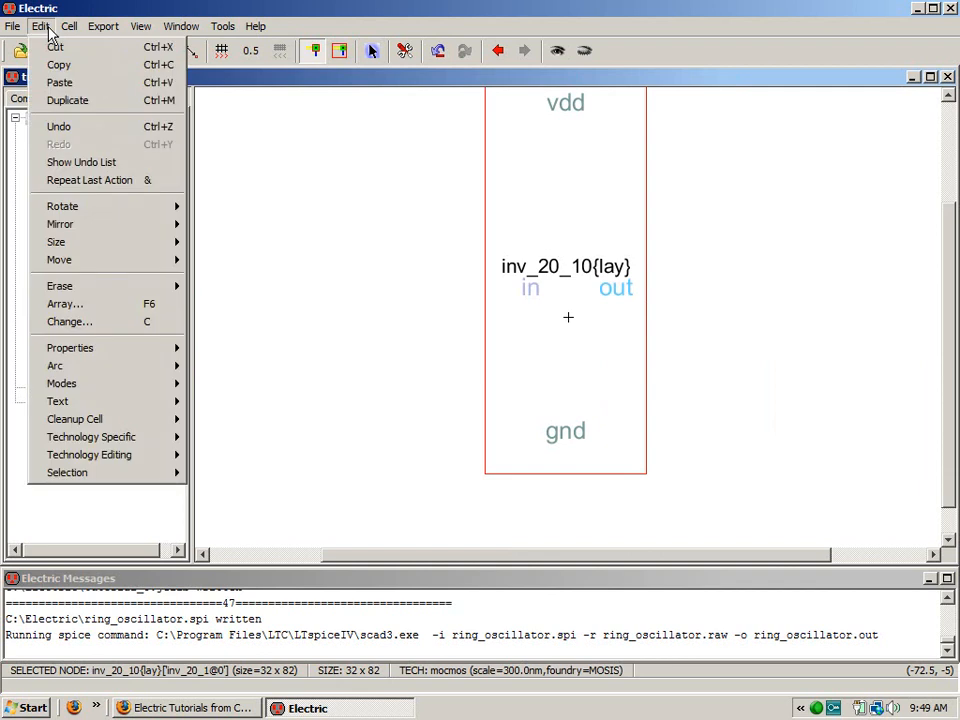
{"action": "left_click", "coordinate": [72, 304]}
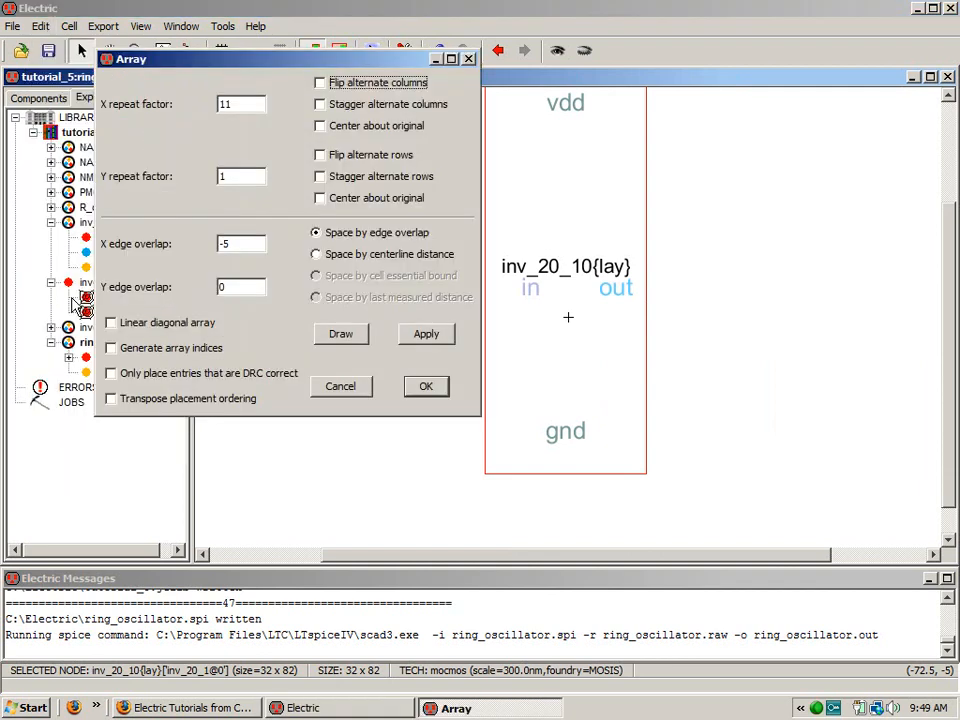
{"action": "left_click_drag", "start_coordinate": [238, 245], "coordinate": [212, 245]}
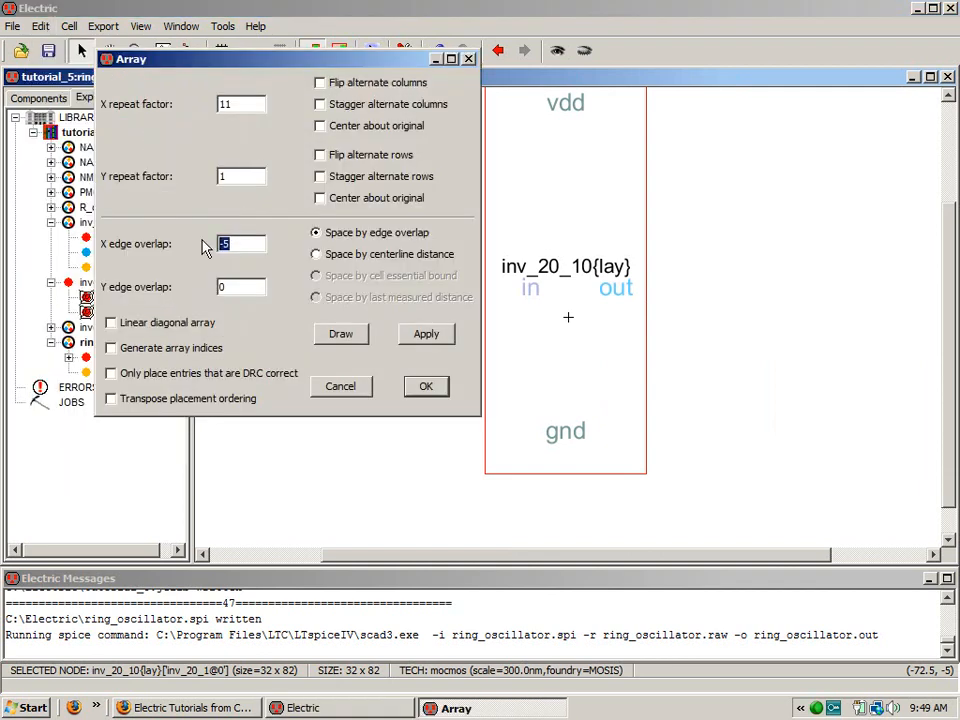
{"action": "type", "text": "0"}
{"action": "left_click", "coordinate": [423, 386]}
{"action": "left_click", "coordinate": [425, 387]}
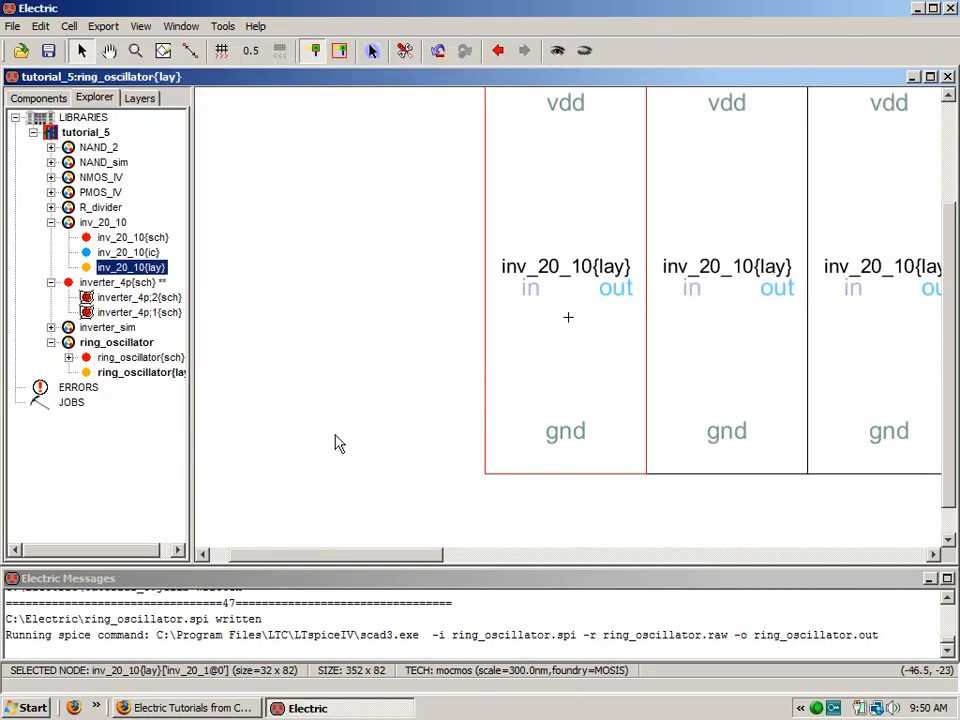
{"action": "key", "text": "ctrl+9"}
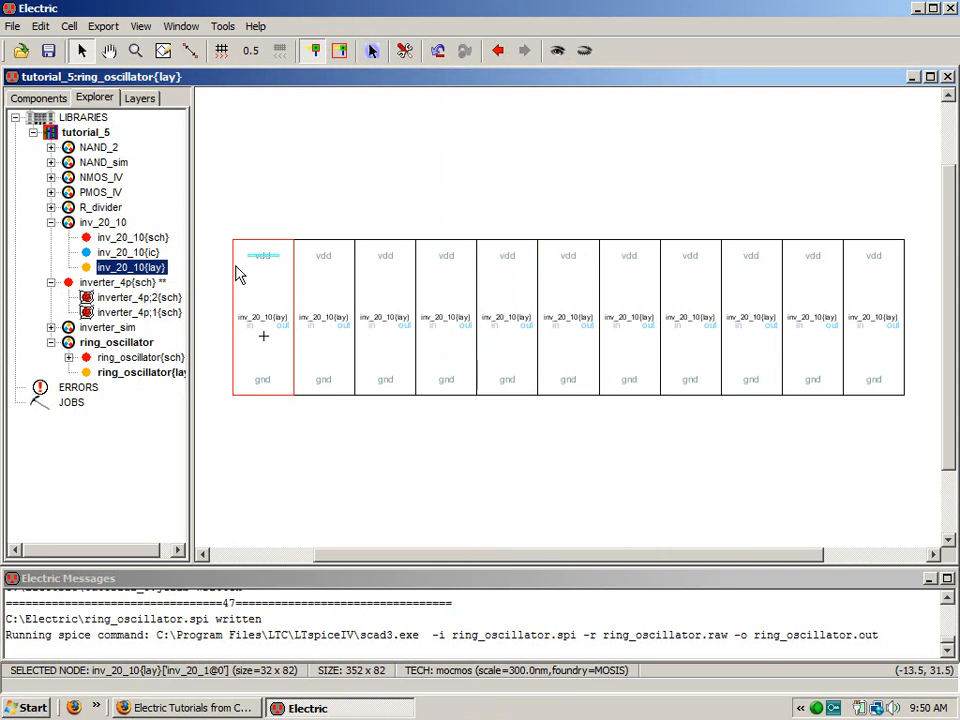
- Reveal the internal layout of all eleven inverters and run a design rule check on the ring_oscillator layout
{"action": "left_click_drag", "start_coordinate": [225, 225], "coordinate": [939, 440]}
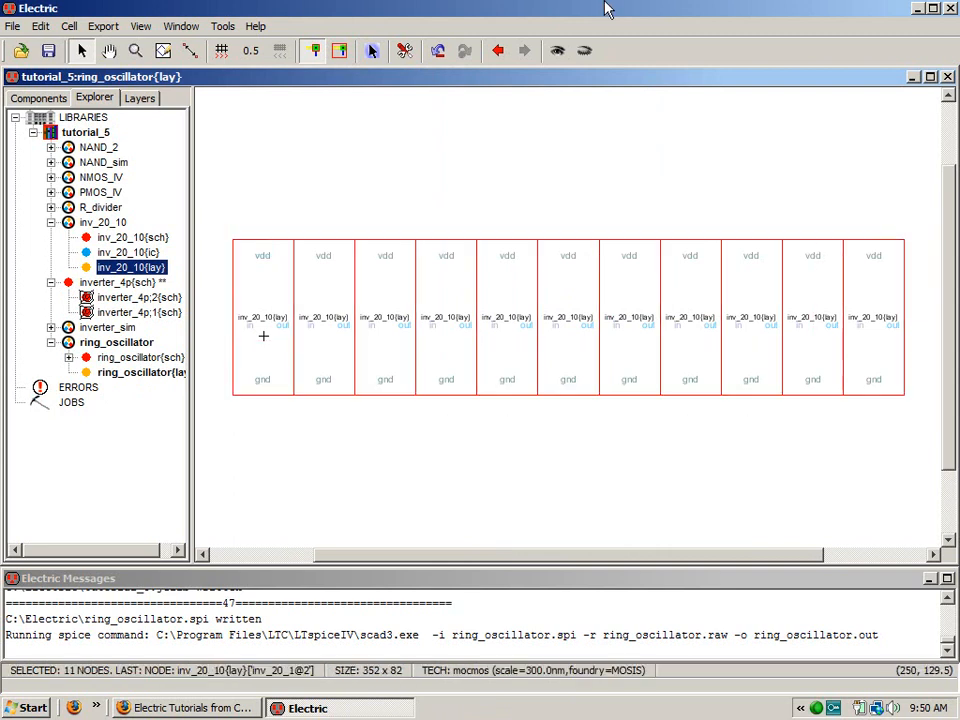
{"action": "left_click", "coordinate": [560, 53]}
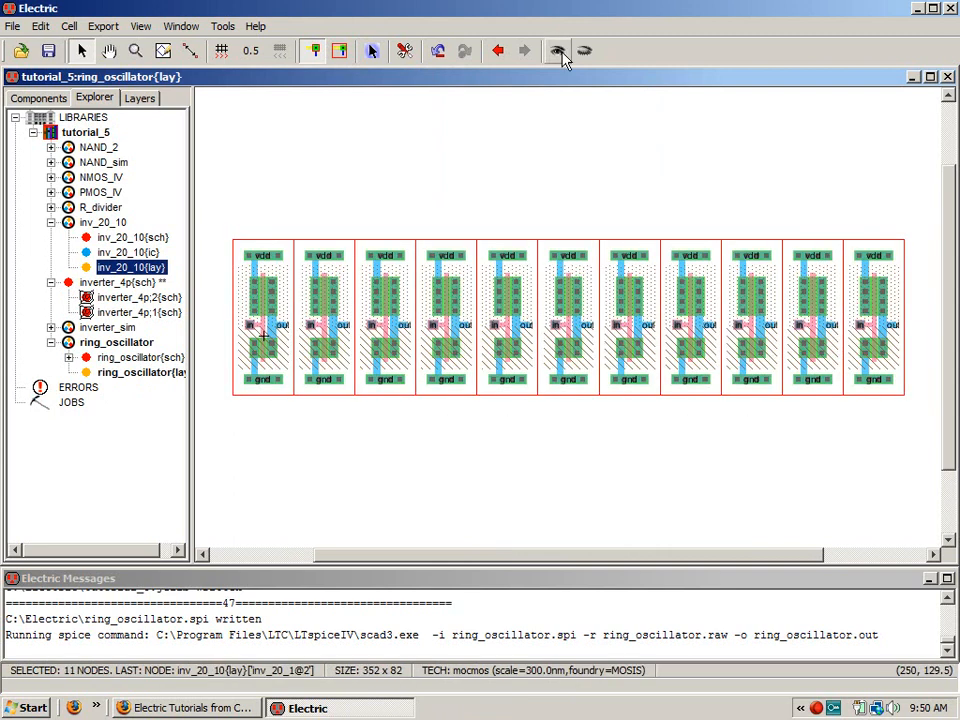
{"action": "key", "text": "F5"}
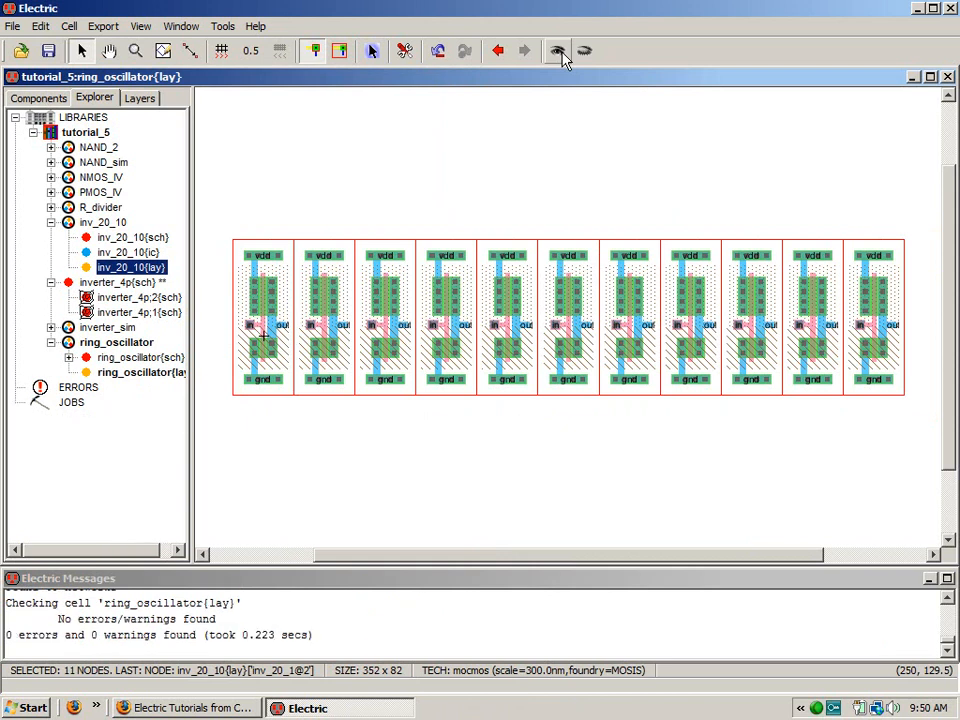
{"action": "left_click", "coordinate": [536, 119]}
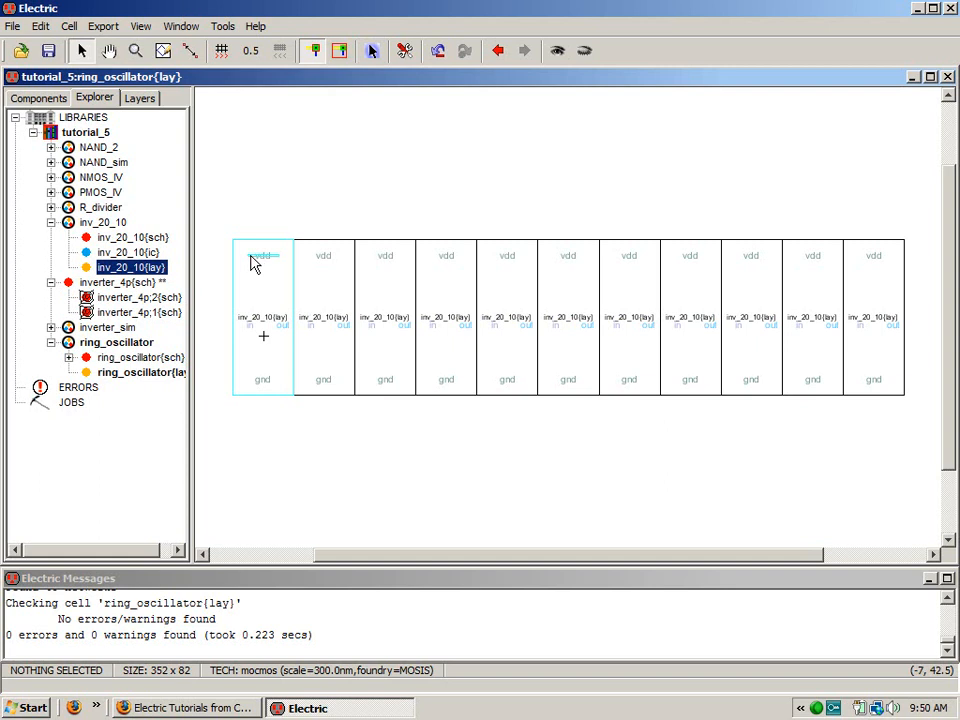
- Wire each inverter's out port to the in port of the next inverter with Metal-1 arcs along the whole row
{"action": "left_click", "coordinate": [283, 330]}
{"action": "right_click", "coordinate": [308, 327]}
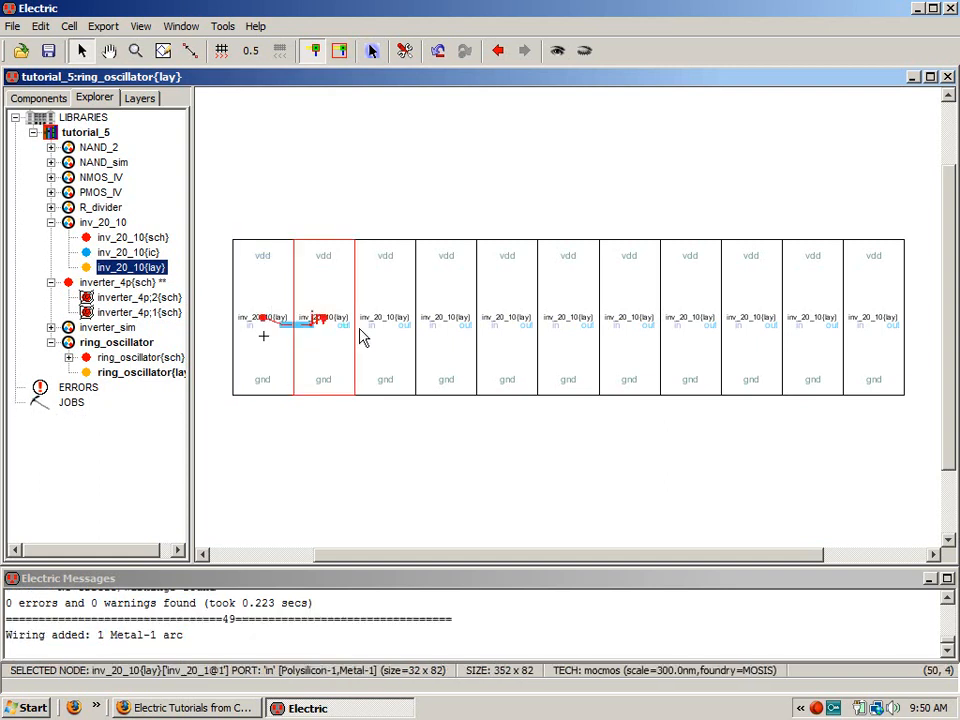
{"action": "left_click", "coordinate": [346, 327]}
{"action": "right_click", "coordinate": [369, 322]}
{"action": "left_click", "coordinate": [407, 328]}
{"action": "right_click", "coordinate": [431, 323]}
{"action": "left_click", "coordinate": [467, 330]}
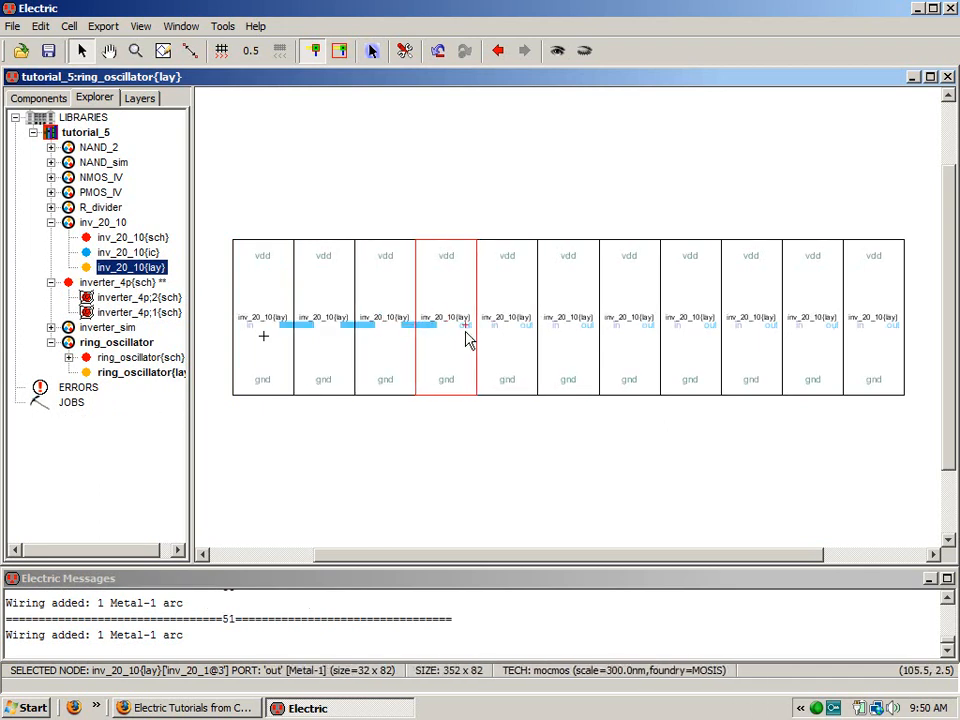
{"action": "right_click", "coordinate": [492, 330]}
{"action": "left_click", "coordinate": [529, 331]}
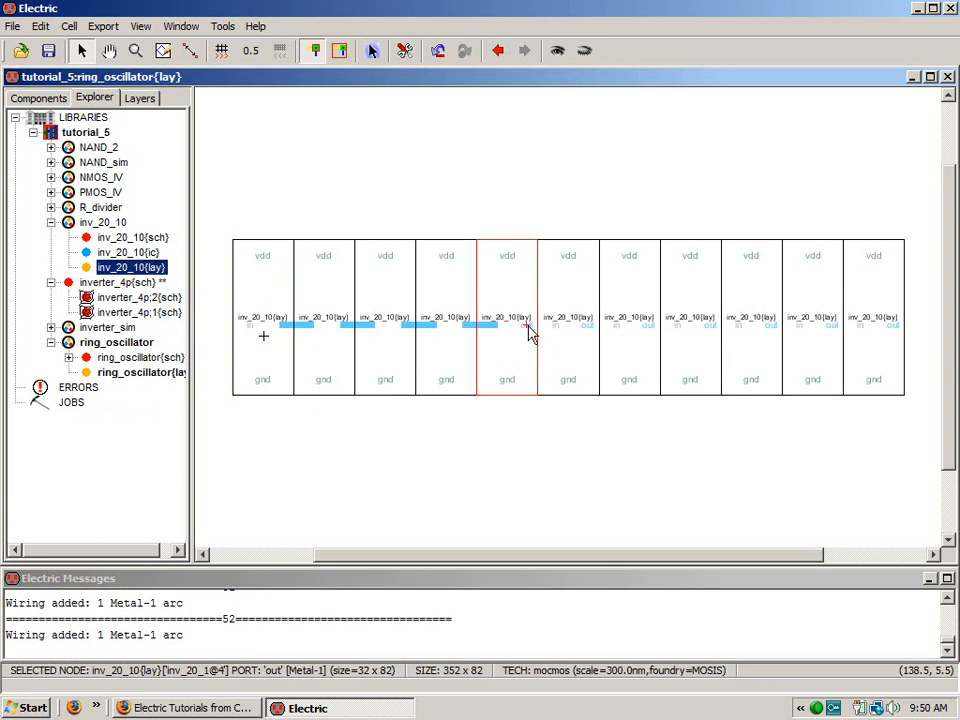
{"action": "right_click", "coordinate": [552, 328]}
{"action": "left_click", "coordinate": [594, 332]}
{"action": "right_click", "coordinate": [616, 334]}
{"action": "left_click", "coordinate": [650, 332]}
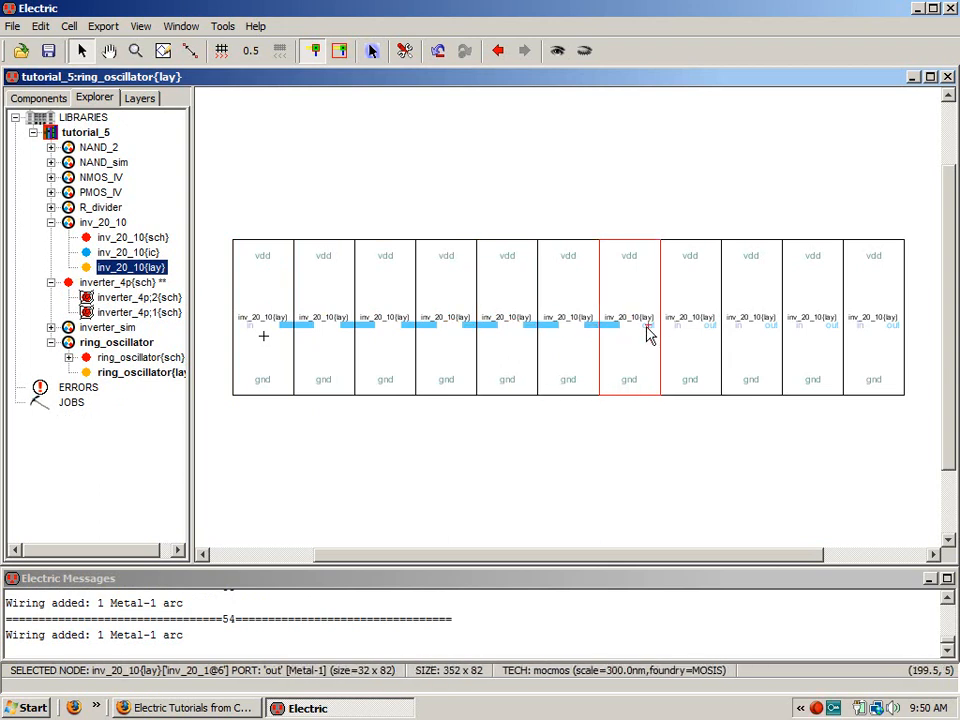
{"action": "right_click", "coordinate": [736, 338]}
{"action": "left_click", "coordinate": [718, 333]}
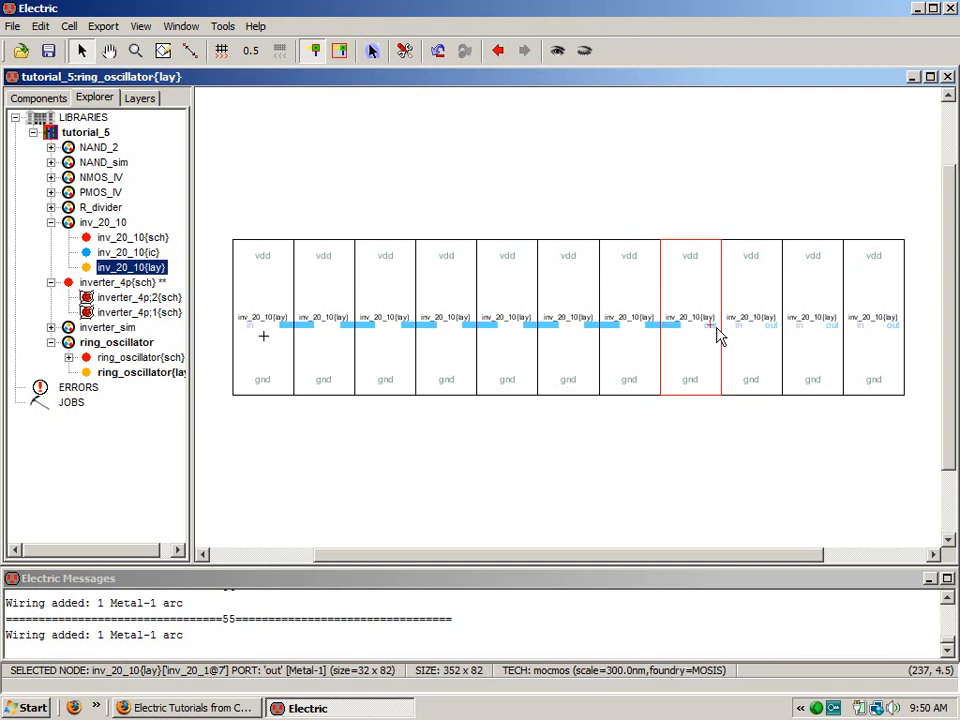
{"action": "right_click", "coordinate": [740, 334]}
{"action": "left_click", "coordinate": [779, 334]}
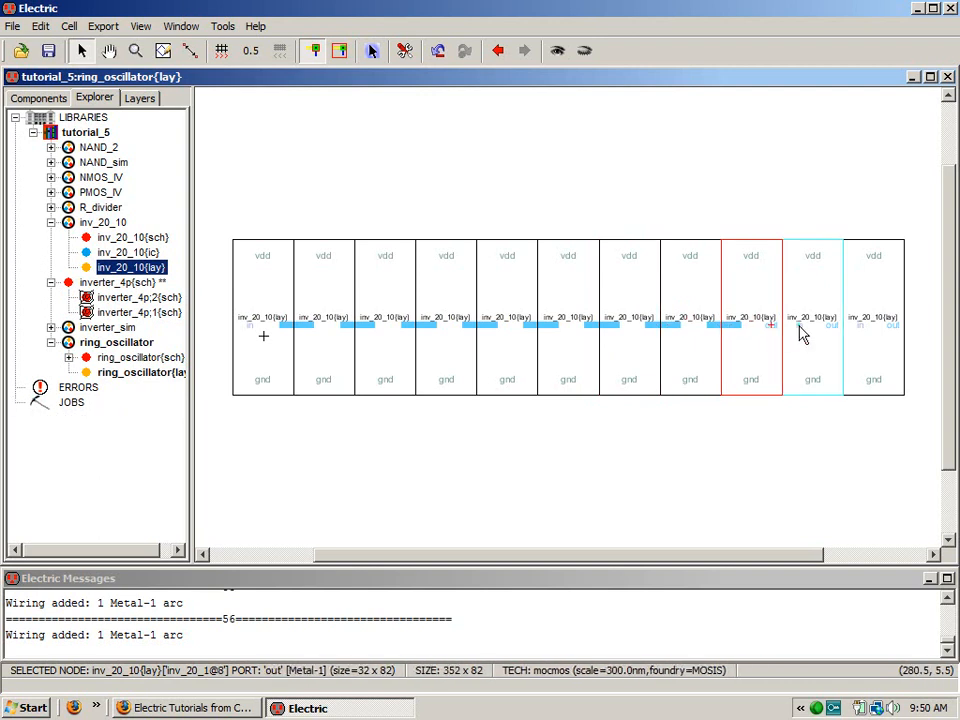
{"action": "right_click", "coordinate": [799, 332]}
{"action": "left_click", "coordinate": [838, 333]}
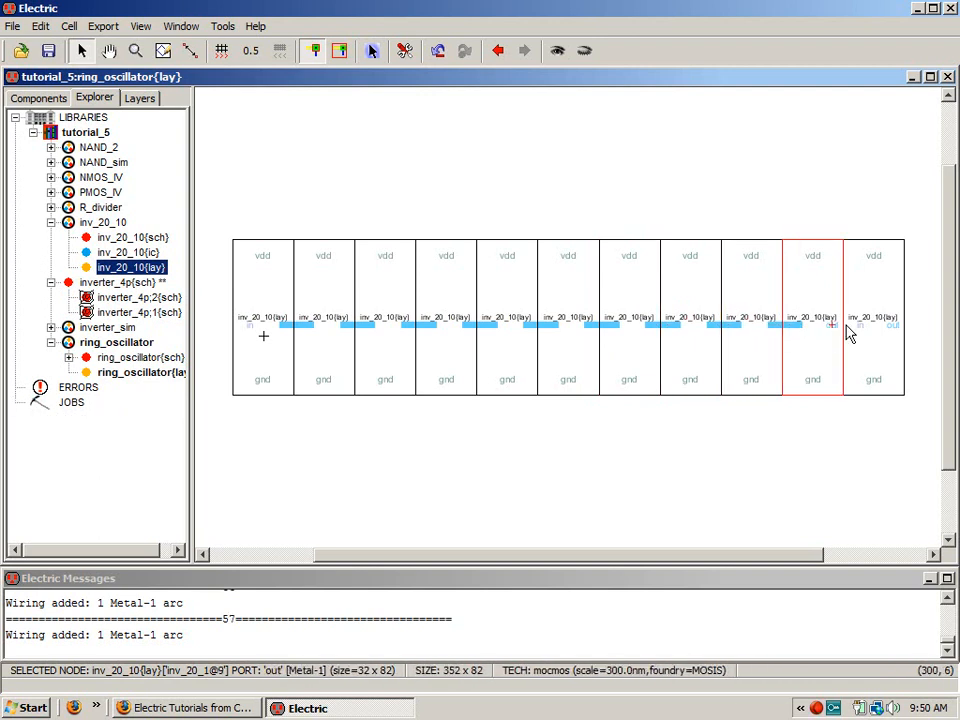
{"action": "right_click", "coordinate": [859, 332]}
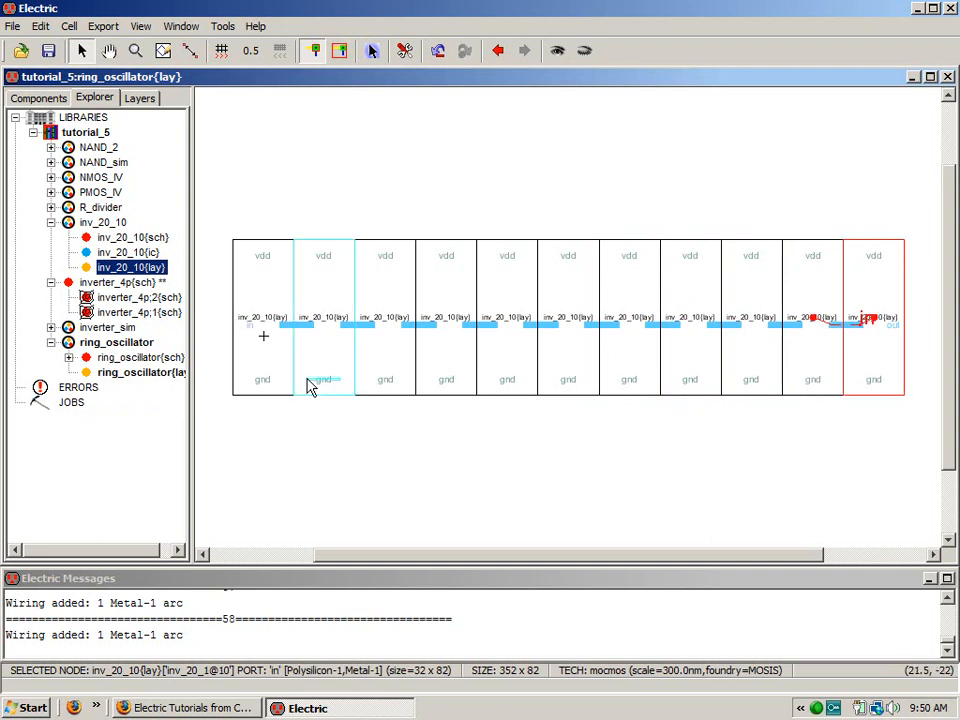
- Connect the gnd ports of all eleven inverters in a continuous Metal-1 line, from the first inverter to the last
{"action": "left_click", "coordinate": [276, 388]}
{"action": "right_click", "coordinate": [328, 380]}
{"action": "right_click", "coordinate": [382, 385]}
{"action": "right_click", "coordinate": [440, 384]}
{"action": "right_click", "coordinate": [507, 385]}
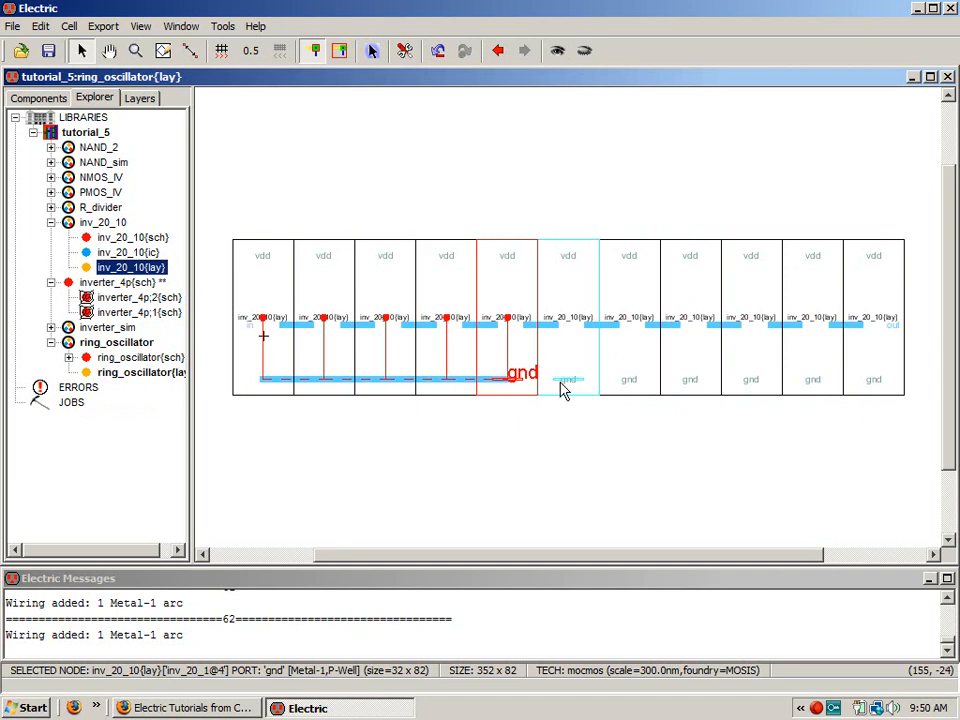
{"action": "right_click", "coordinate": [568, 386]}
{"action": "right_click", "coordinate": [628, 386]}
{"action": "right_click", "coordinate": [695, 387]}
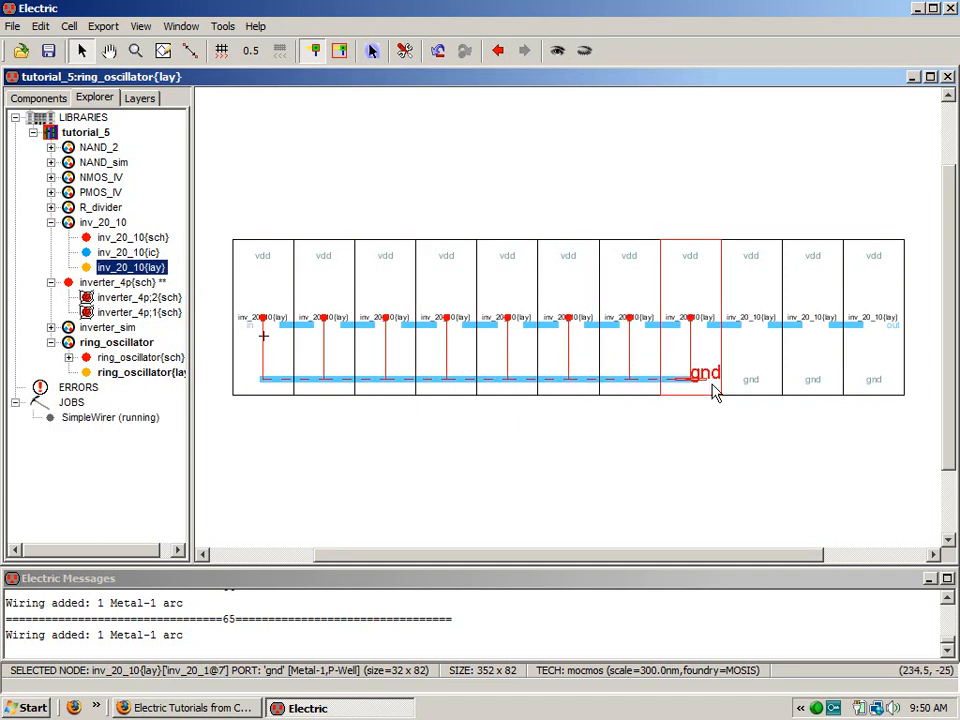
{"action": "right_click", "coordinate": [772, 387]}
{"action": "right_click", "coordinate": [825, 386]}
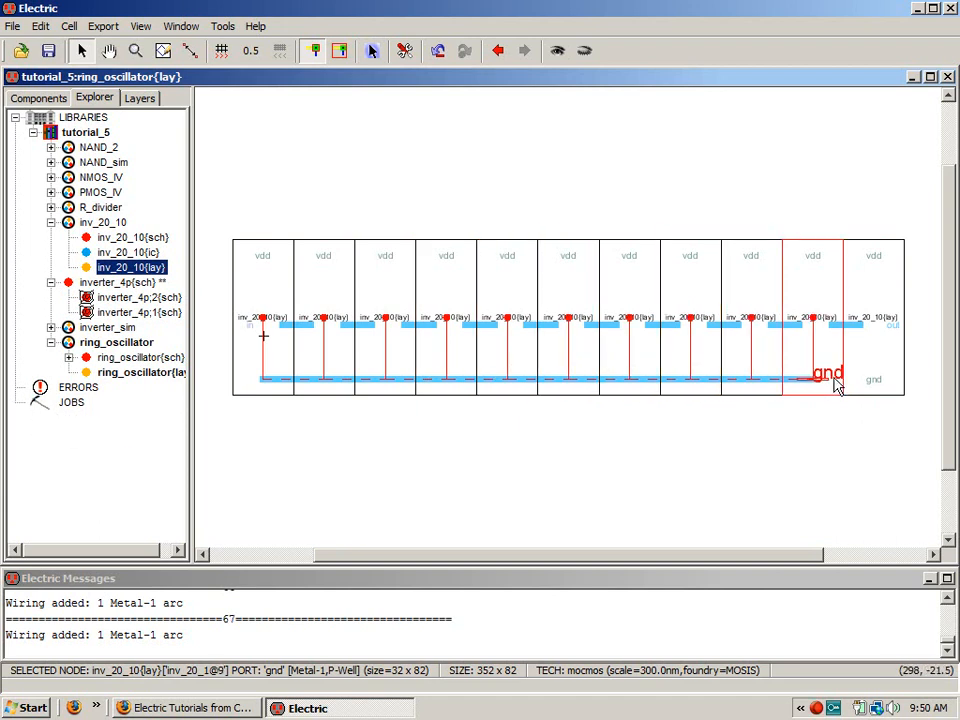
{"action": "right_click", "coordinate": [866, 386]}
- Connect the vdd ports of all eleven inverters in a continuous Metal-1 line, from the first inverter to the last
{"action": "left_click", "coordinate": [270, 257]}
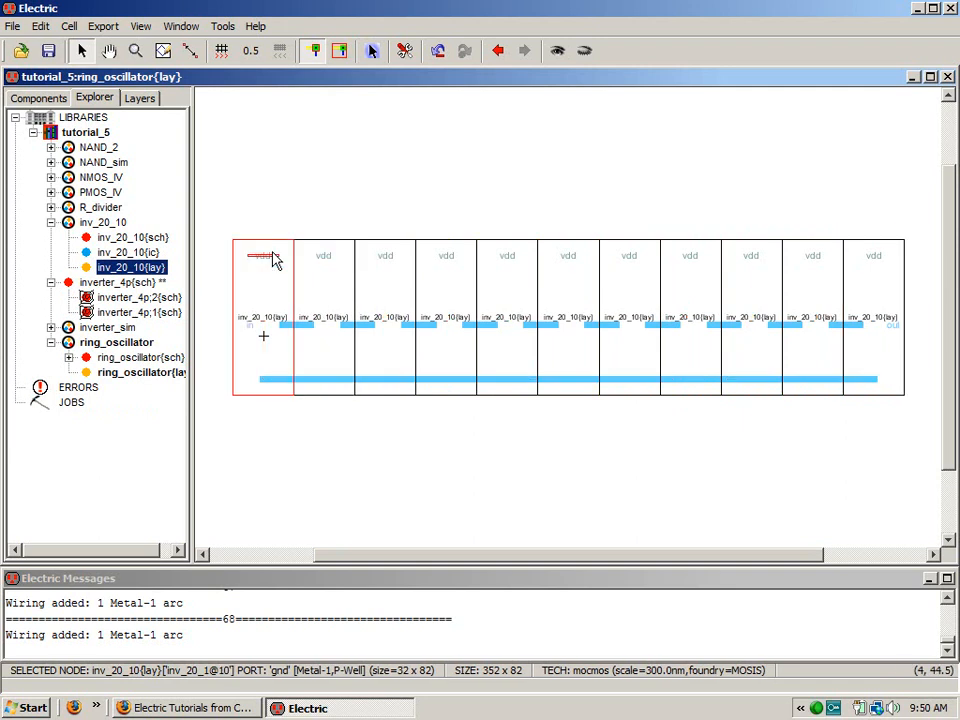
{"action": "right_click", "coordinate": [326, 257]}
{"action": "right_click", "coordinate": [386, 258]}
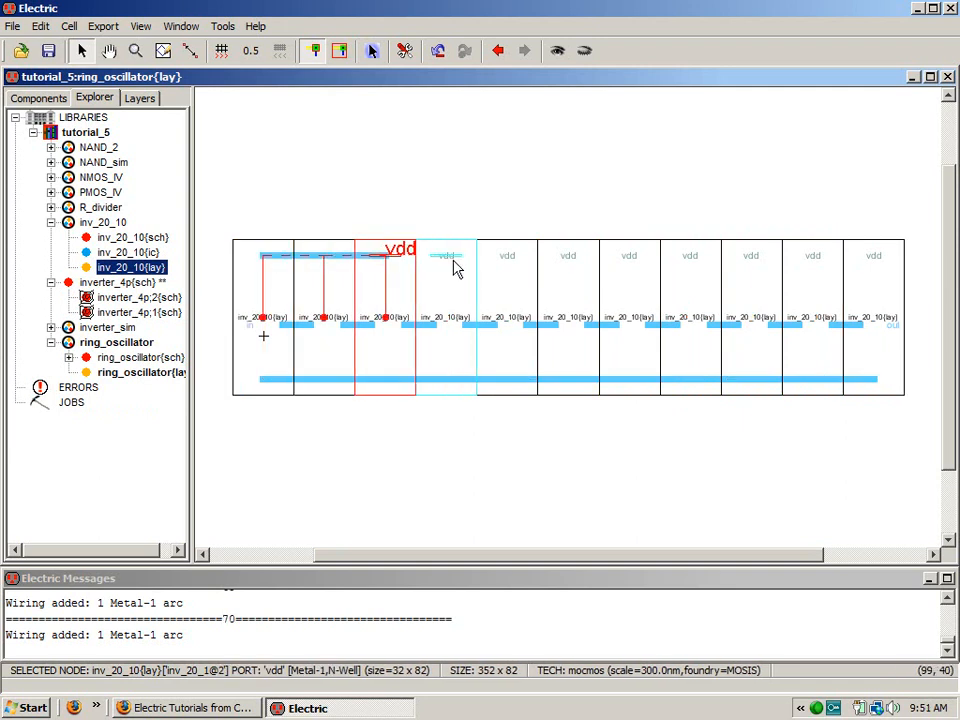
{"action": "right_click", "coordinate": [448, 262]}
{"action": "right_click", "coordinate": [495, 262]}
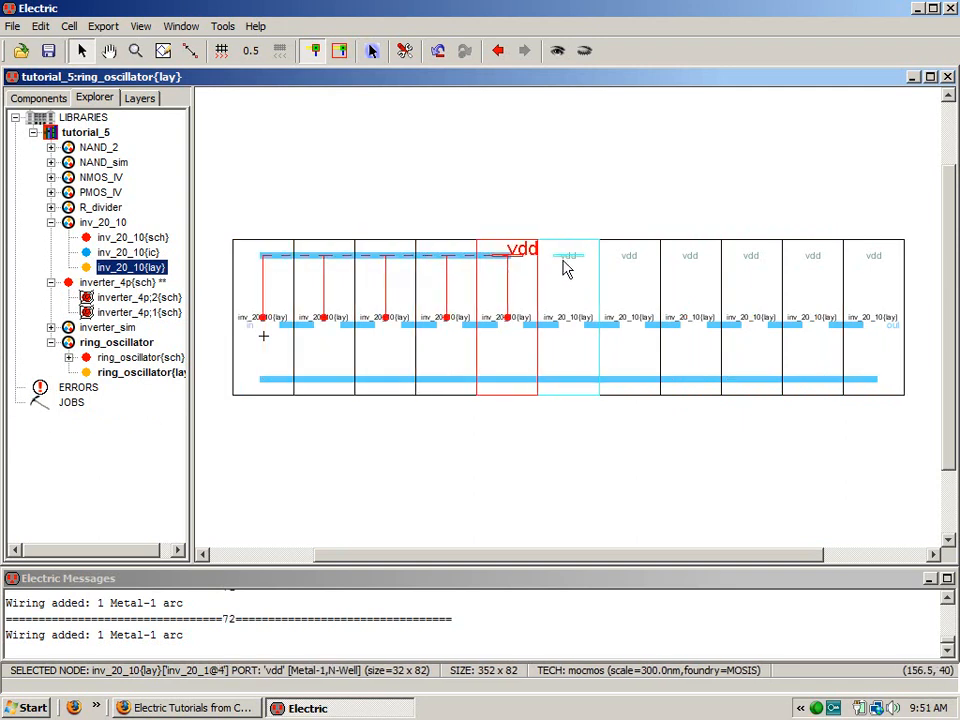
{"action": "right_click", "coordinate": [568, 258]}
{"action": "right_click", "coordinate": [628, 257]}
{"action": "right_click", "coordinate": [690, 259]}
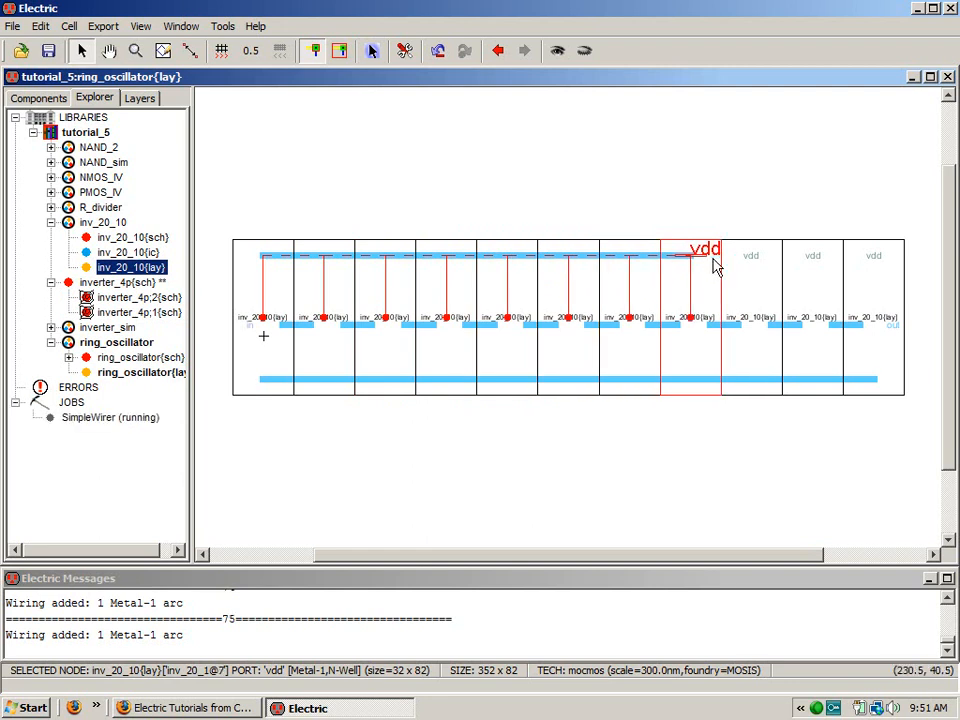
{"action": "right_click", "coordinate": [750, 260]}
{"action": "right_click", "coordinate": [812, 260]}
{"action": "right_click", "coordinate": [866, 262]}
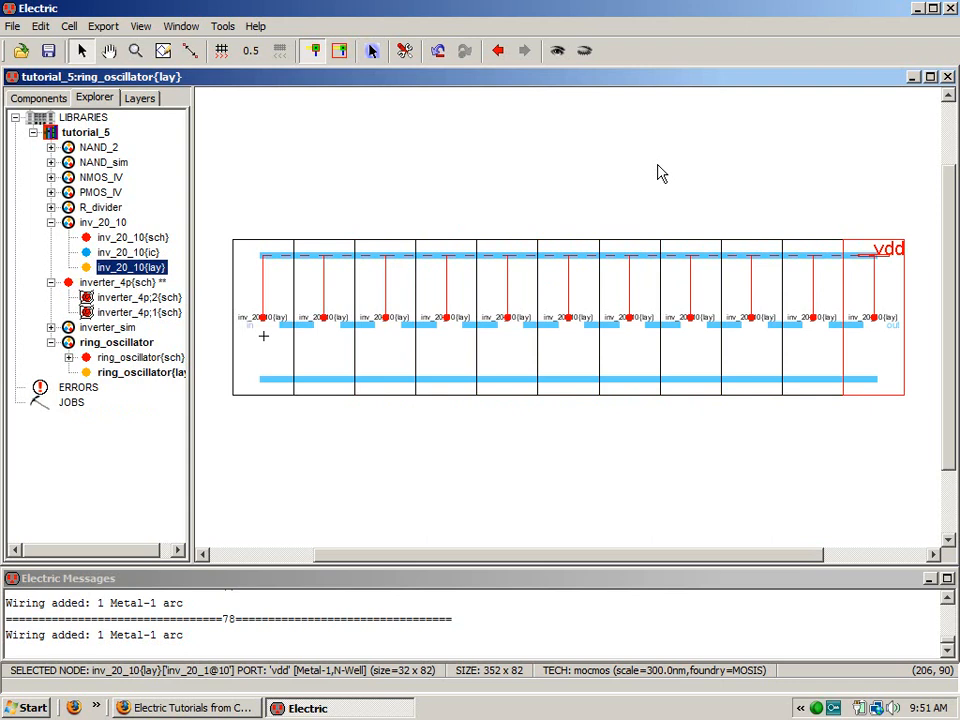
- Run a design rule check and add a Metal-1-Metal-2 contact outside the first inverter, wired in Metal-1 to its in port
{"action": "key", "text": "F5"}
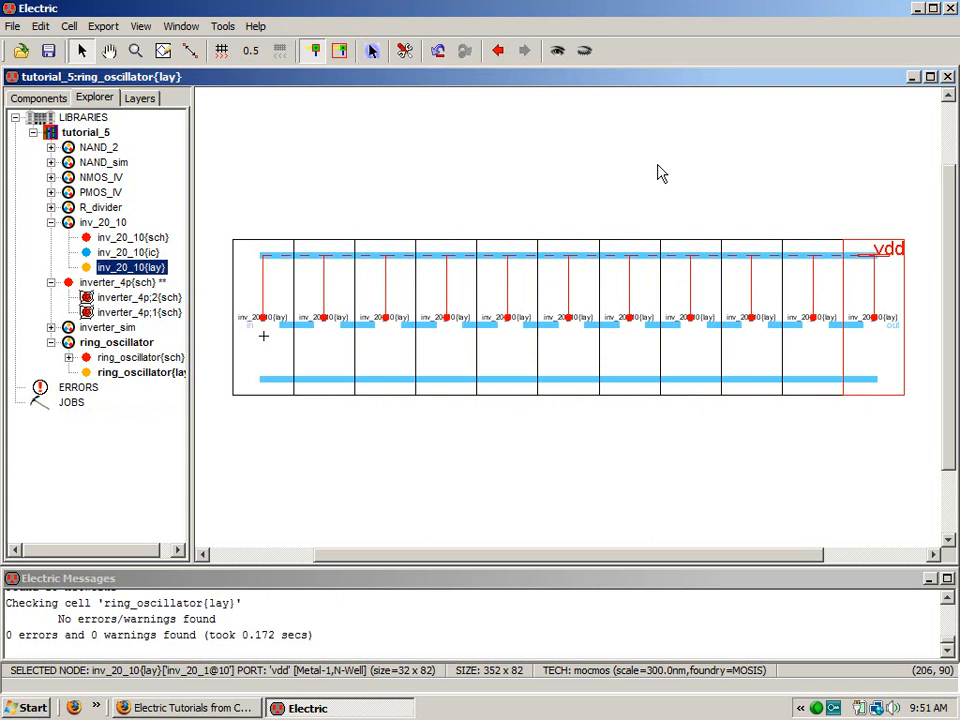
{"action": "left_click", "coordinate": [30, 97]}
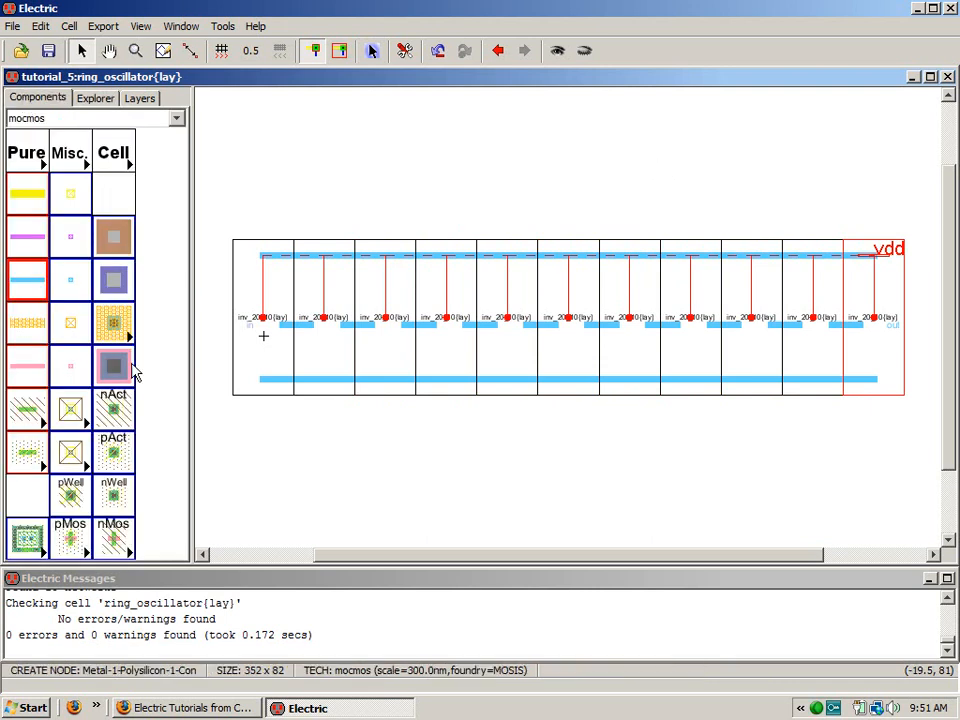
{"action": "left_click", "coordinate": [113, 279]}
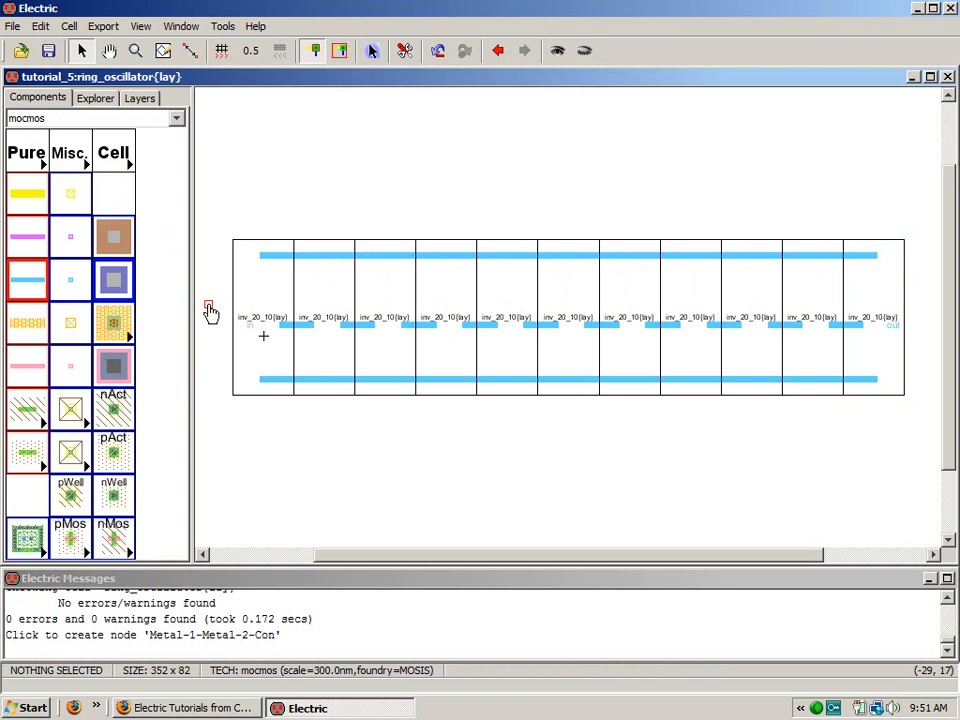
{"action": "scroll", "coordinate": [210, 313], "scroll_direction": "up", "scroll_amount": 5, "text": "ctrl"}
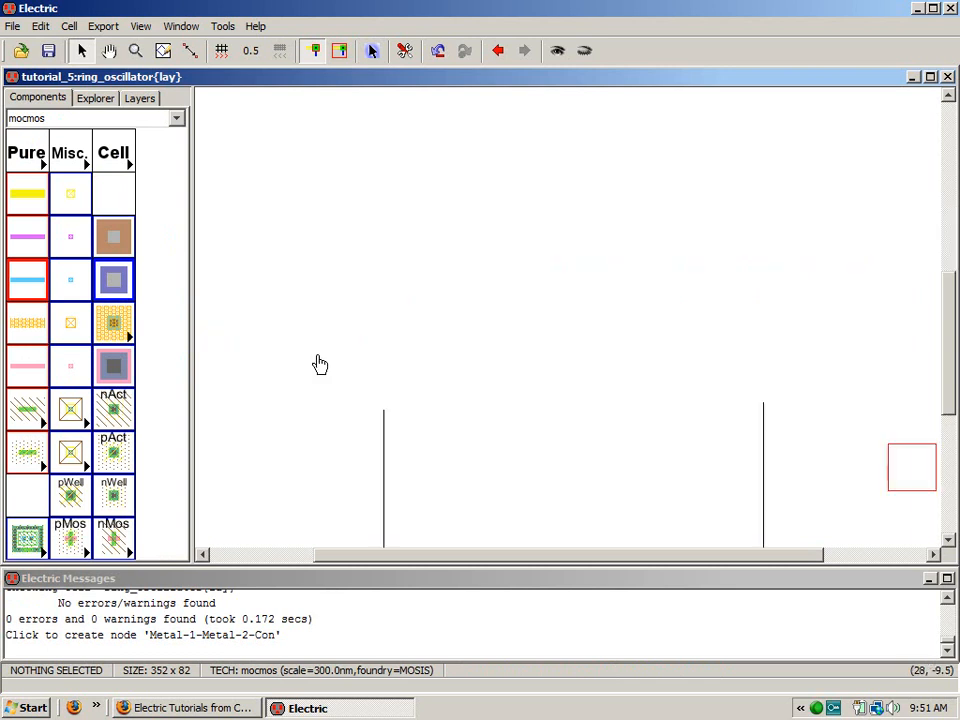
{"action": "left_click", "coordinate": [315, 288]}
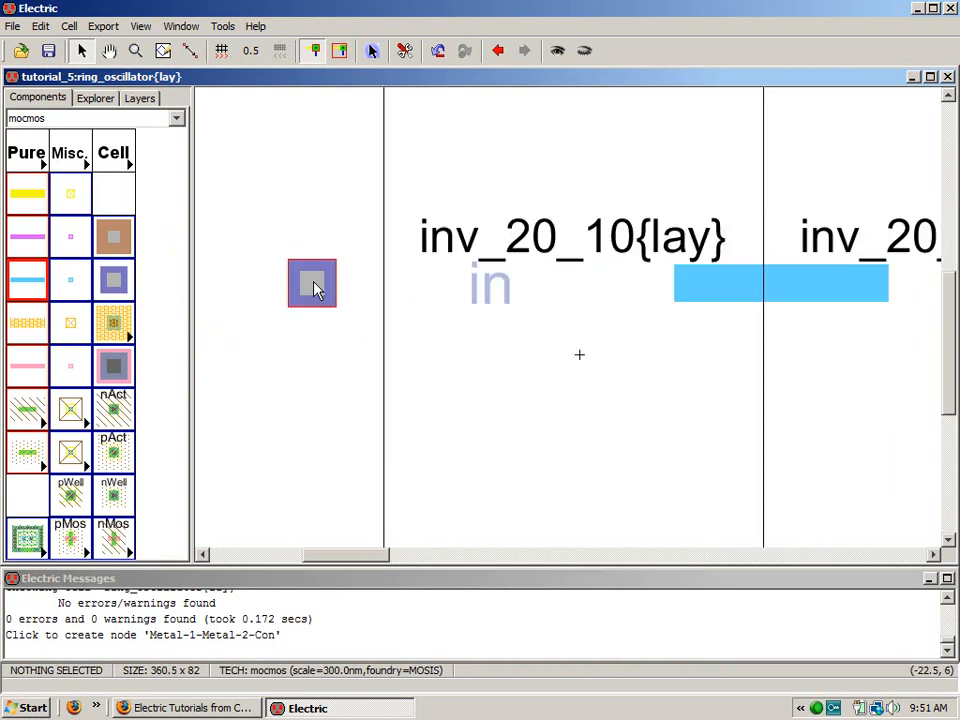
{"action": "left_click", "coordinate": [313, 285]}
{"action": "right_click", "coordinate": [495, 290]}
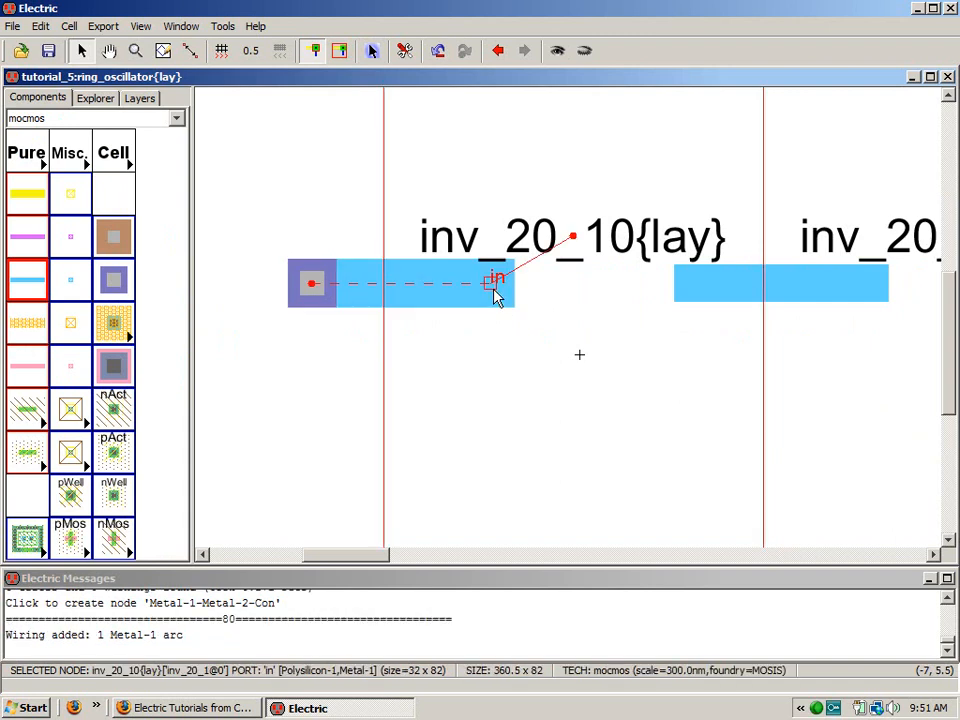
- Place a second Metal-1-Metal-2 contact just outside the last inverter, roughly level with its out port
{"action": "key", "text": "ctrl+9"}
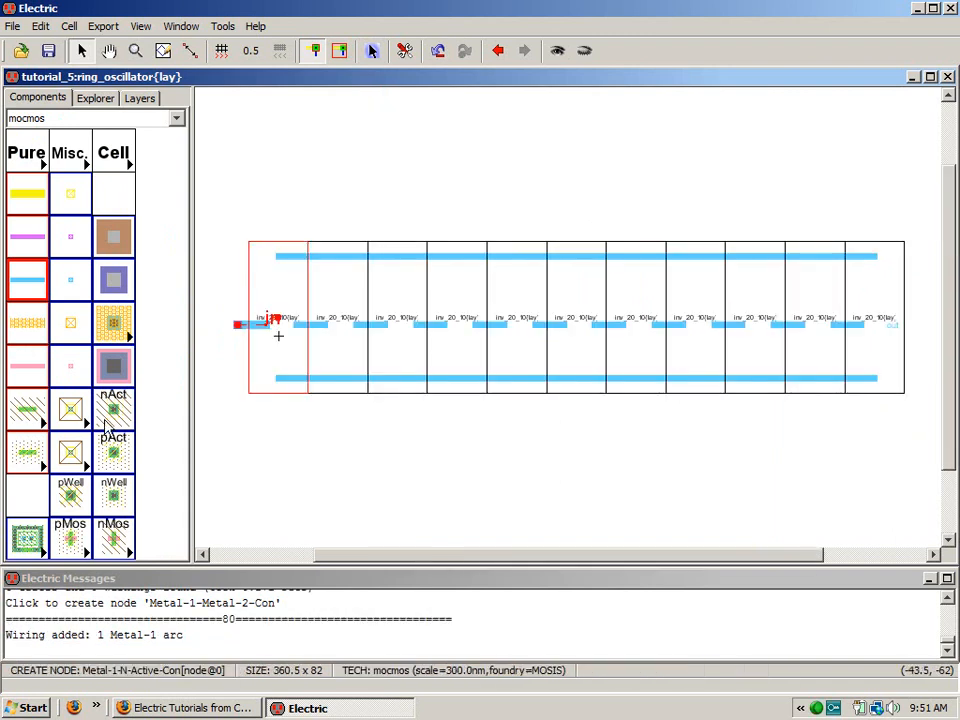
{"action": "left_click", "coordinate": [113, 279]}
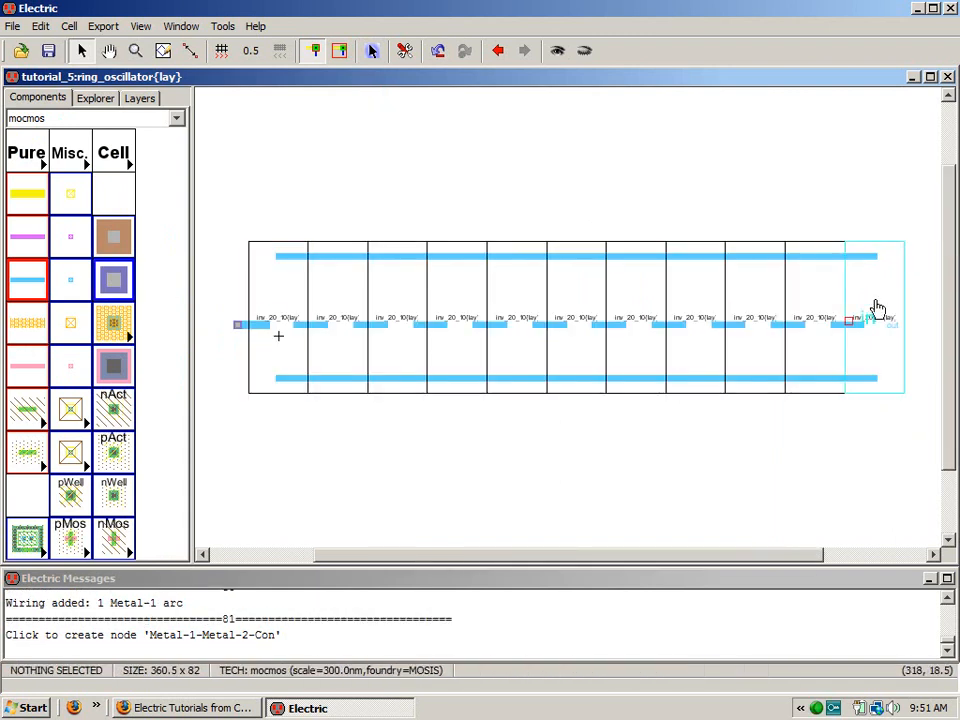
{"action": "scroll", "coordinate": [910, 320], "scroll_direction": "up", "scroll_amount": 5, "text": "ctrl"}
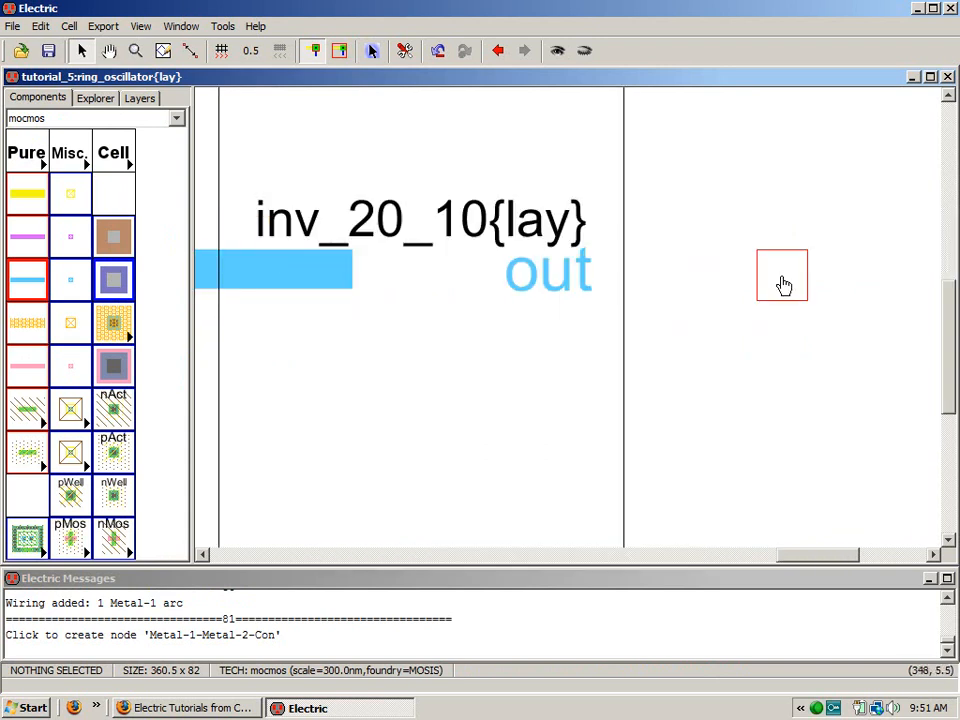
{"action": "left_click", "coordinate": [781, 283]}
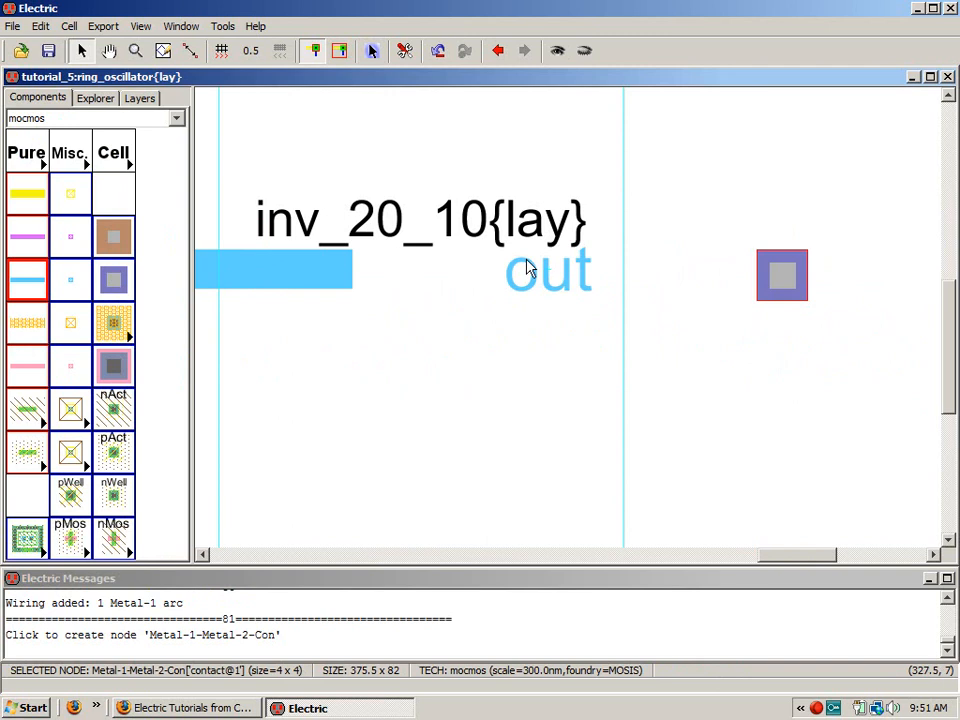
- Try to wire the last inverter's out port to the new contact and nudge the contact into line with the arc
{"action": "right_click", "coordinate": [530, 268]}
{"action": "left_click", "coordinate": [679, 377]}
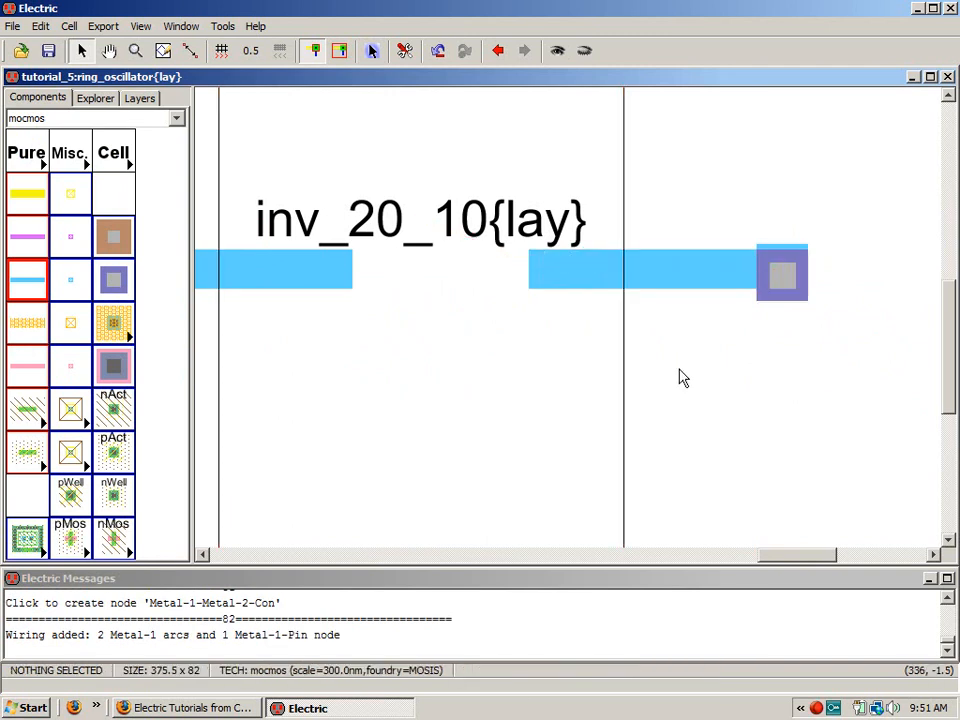
{"action": "left_click", "coordinate": [796, 298]}
{"action": "key", "text": "Up"}
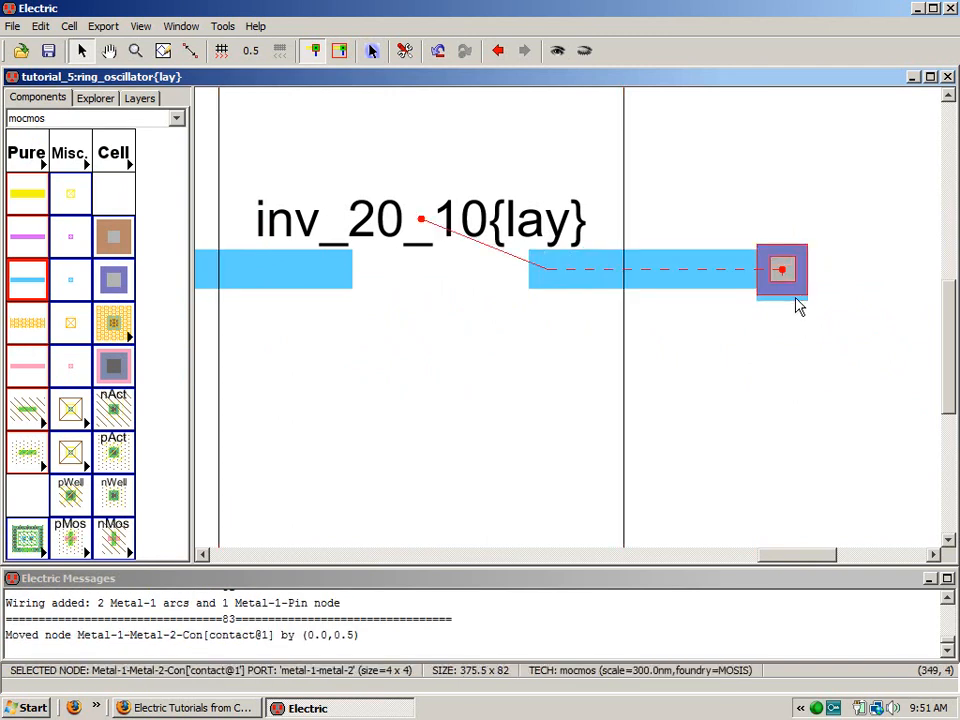
{"action": "key", "text": "Up"}
{"action": "key", "text": "Up"}
{"action": "key", "text": "Up"}
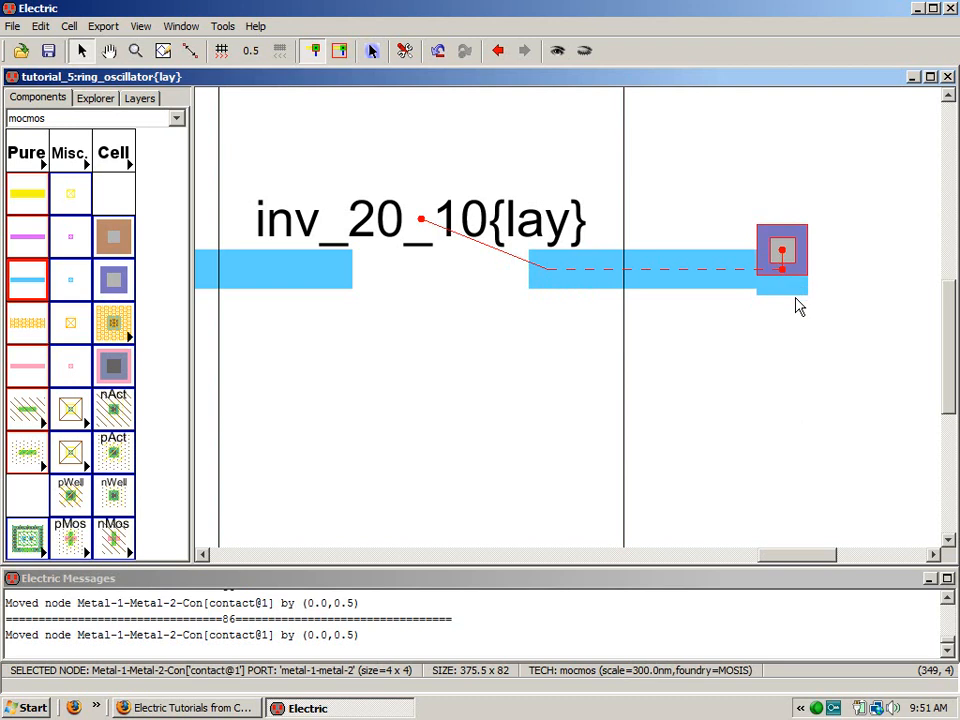
{"action": "key", "text": "Down"}
{"action": "key", "text": "Down"}
{"action": "key", "text": "Down"}
{"action": "key", "text": "Down"}
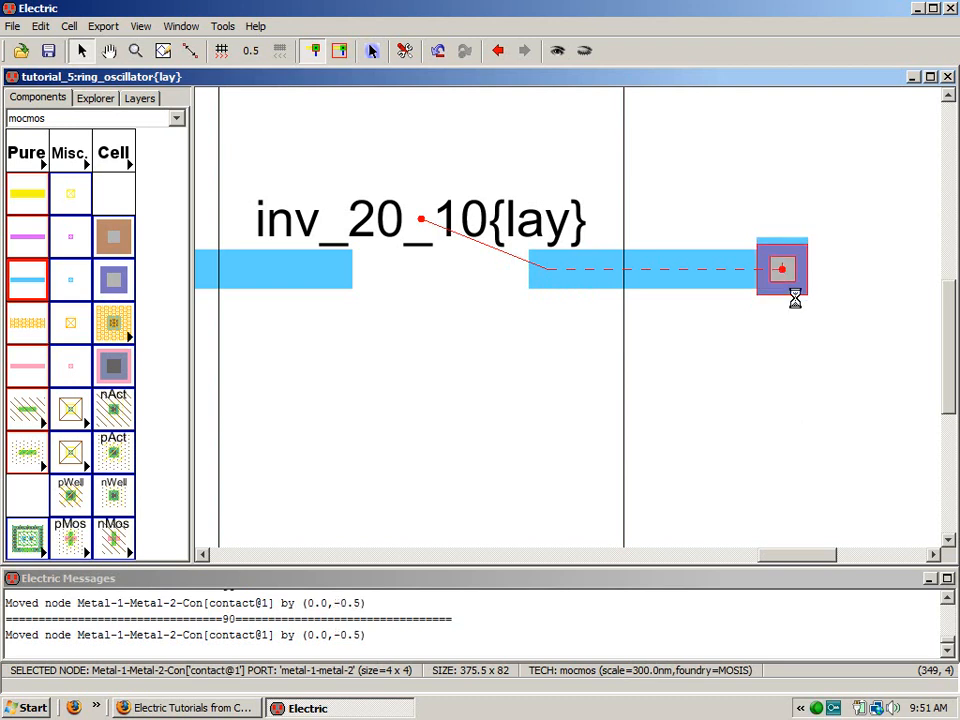
- Undo all the contact moves and the wiring to the last inverter's out port
{"action": "key", "text": "ctrl+z"}
{"action": "key", "text": "ctrl+z"}
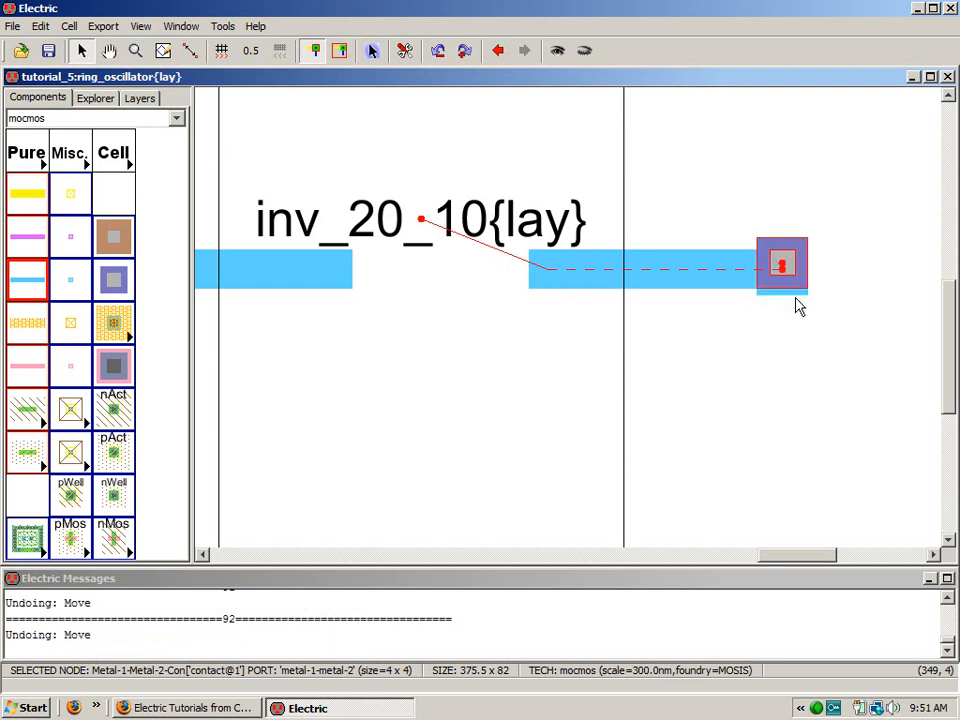
{"action": "key", "text": "ctrl+z"}
{"action": "key", "text": "ctrl+z"}
{"action": "key", "text": "ctrl+z"}
{"action": "key", "text": "ctrl+z"}
{"action": "key", "text": "ctrl+z"}
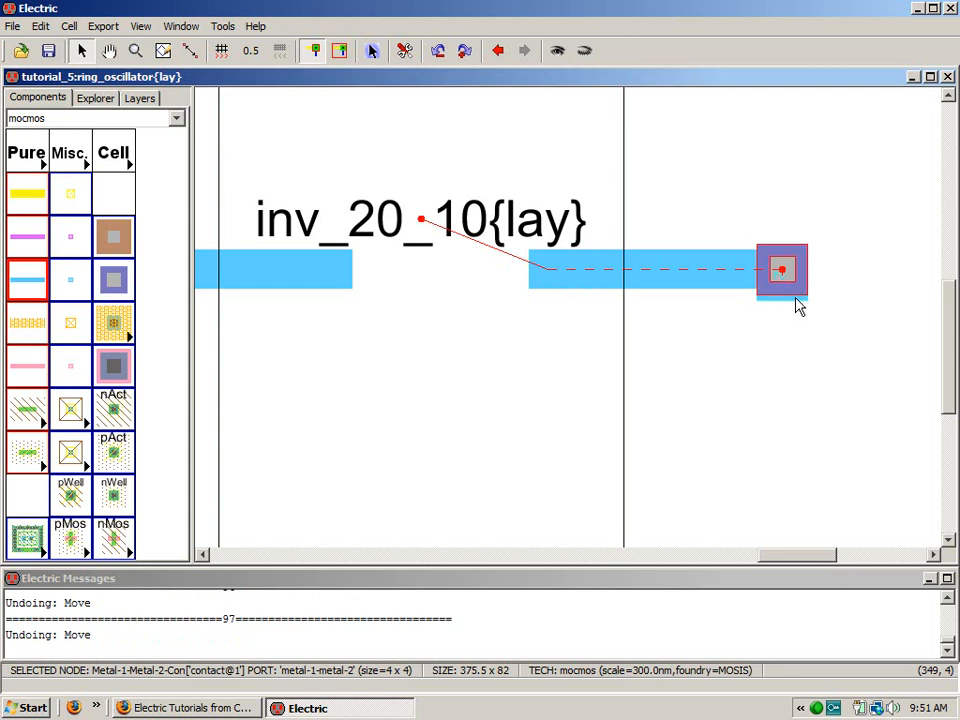
{"action": "key", "text": "ctrl+z"}
{"action": "key", "text": "ctrl+z"}
- Move the contact beside the last inverter up 0.5 units and wire it in Metal-1 to the inverter's out port
{"action": "key", "text": "Up"}
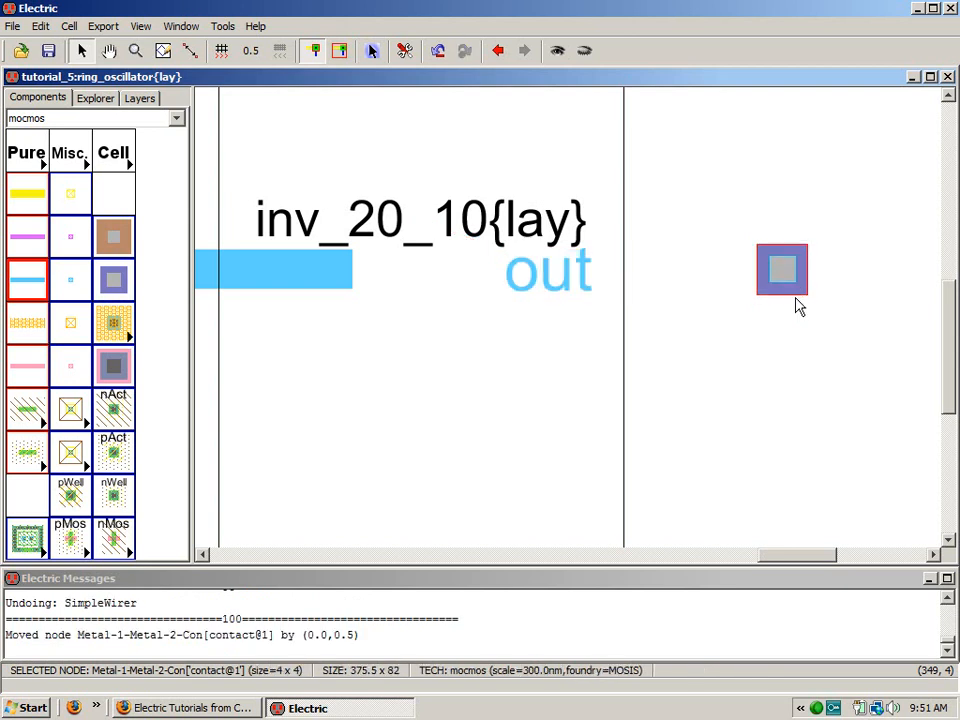
{"action": "right_click", "coordinate": [534, 289]}
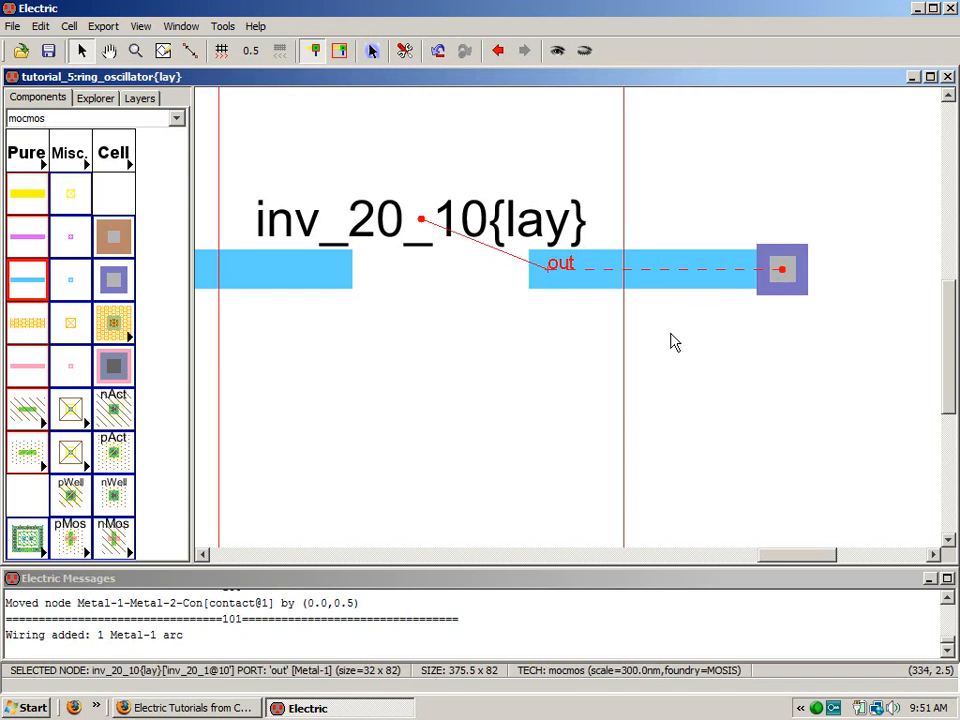
{"action": "left_click", "coordinate": [745, 375]}
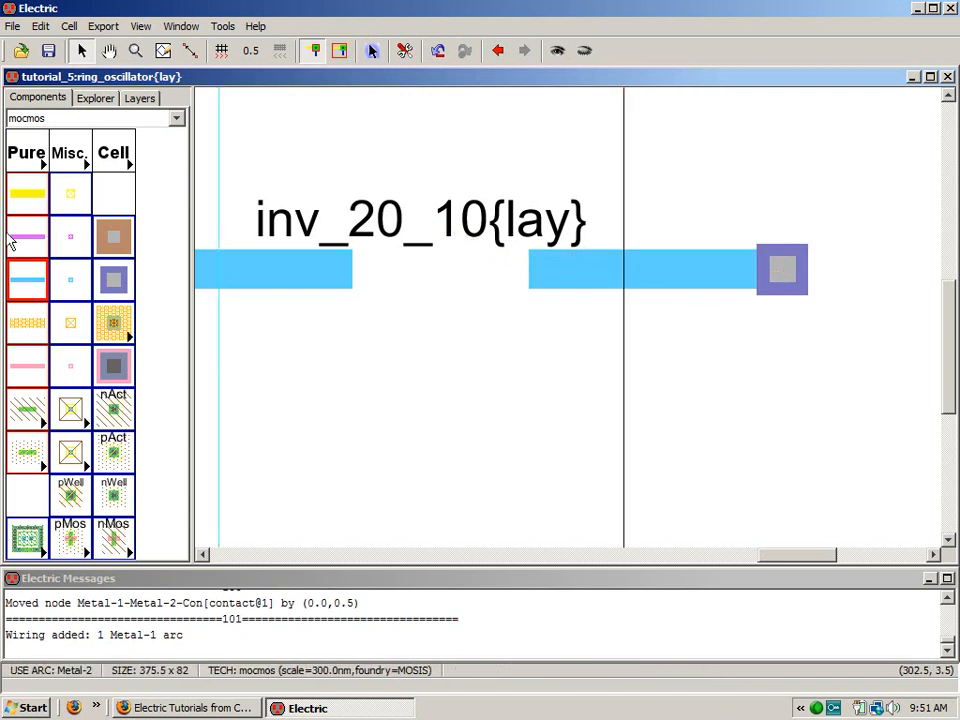
- Connect the two end contacts with a Metal-2 arc across the whole inverter row and run a design rule check
{"action": "left_click", "coordinate": [800, 291]}
{"action": "left_click", "coordinate": [25, 240]}
{"action": "key", "text": "ctrl+9"}
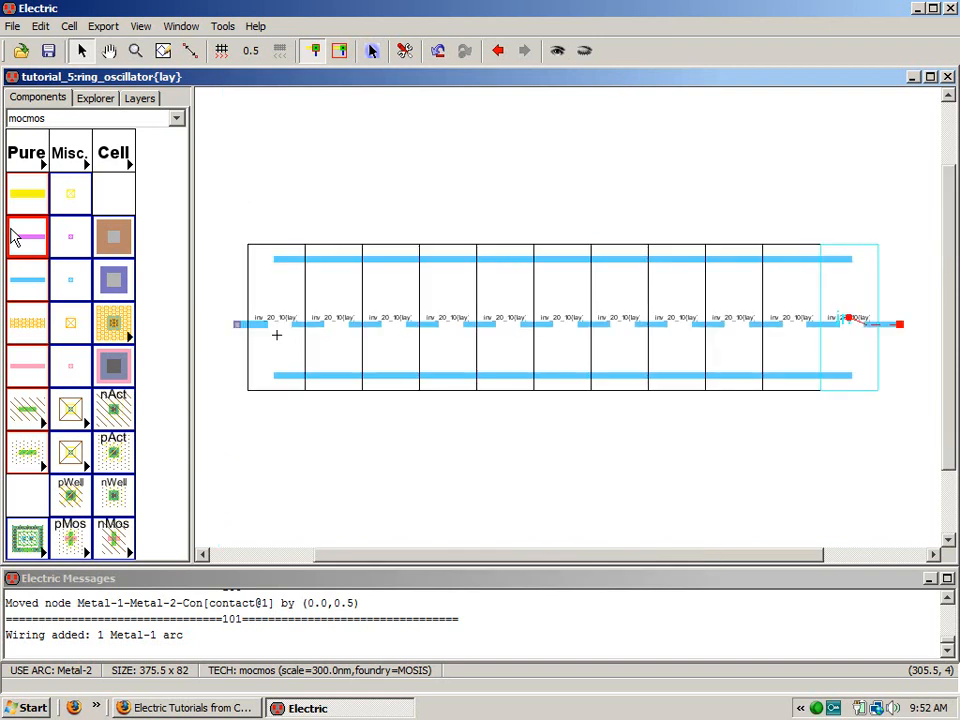
{"action": "right_click", "coordinate": [240, 330]}
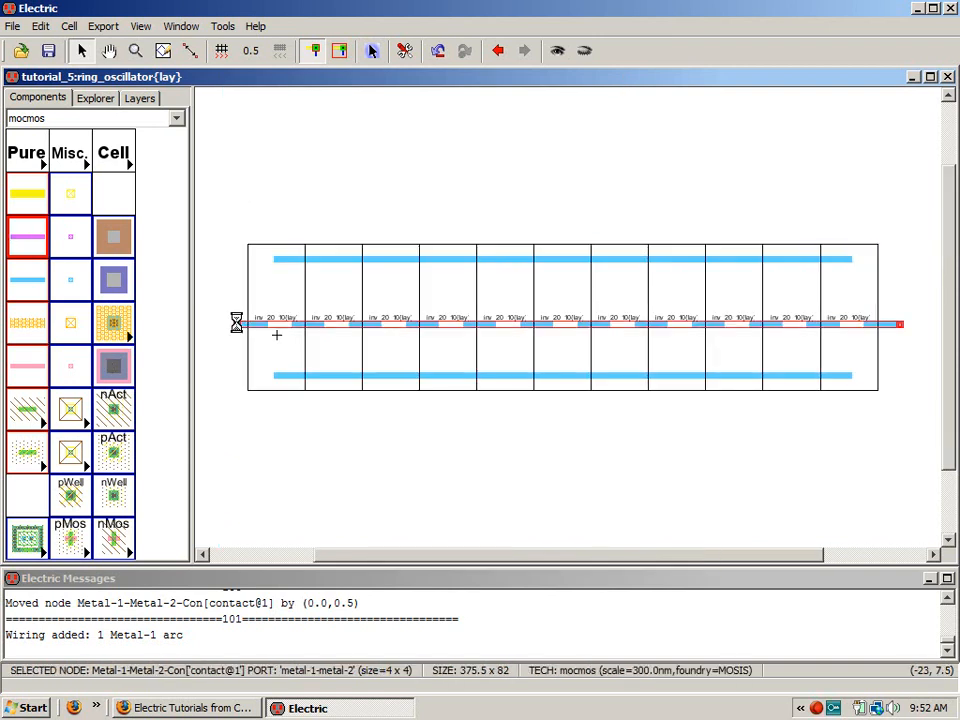
{"action": "left_click", "coordinate": [226, 421]}
{"action": "key", "text": "F5"}
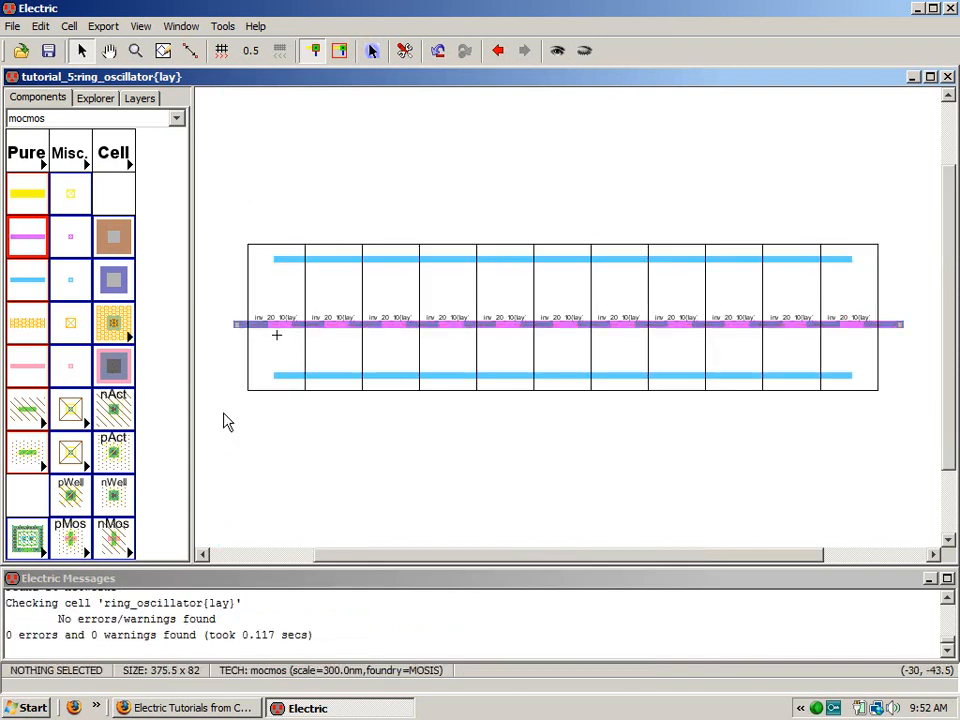
- Name the long Metal-2 feedback arc osc_out
{"action": "left_click", "coordinate": [512, 330]}
{"action": "left_click", "coordinate": [512, 330]}
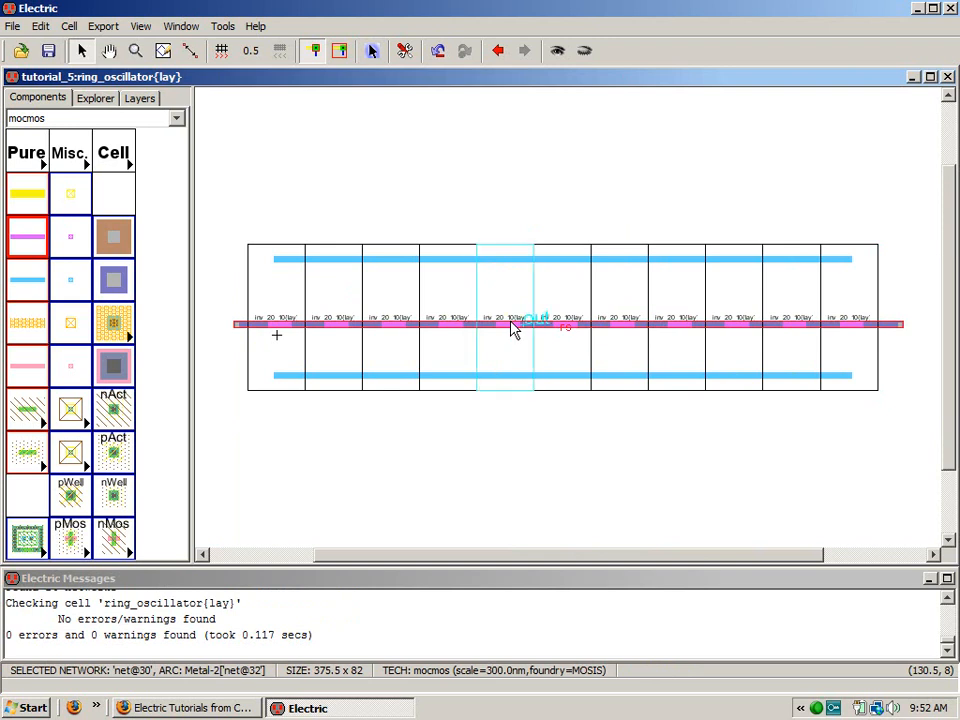
{"action": "double_click", "coordinate": [512, 330]}
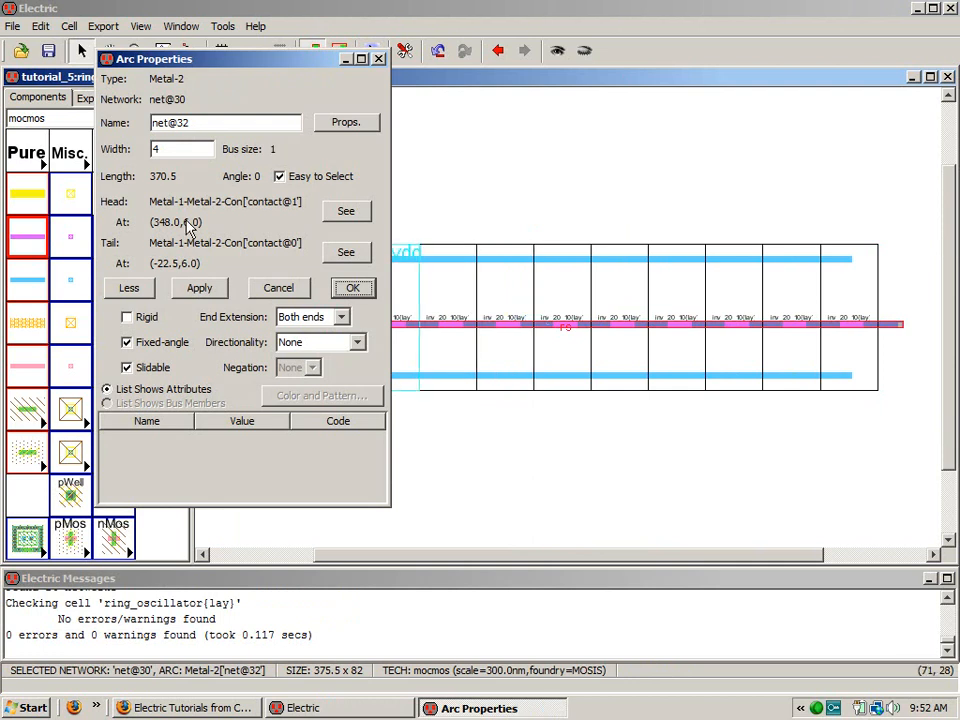
{"action": "triple_click", "coordinate": [152, 122]}
{"action": "type", "text": "osc_out"}
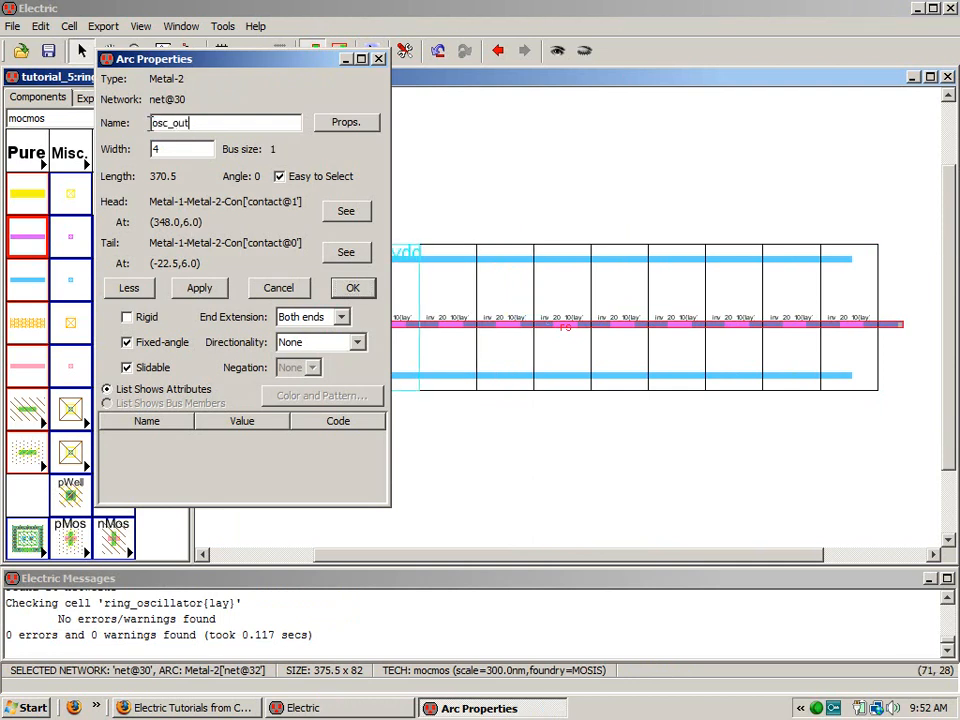
{"action": "left_click", "coordinate": [360, 293]}
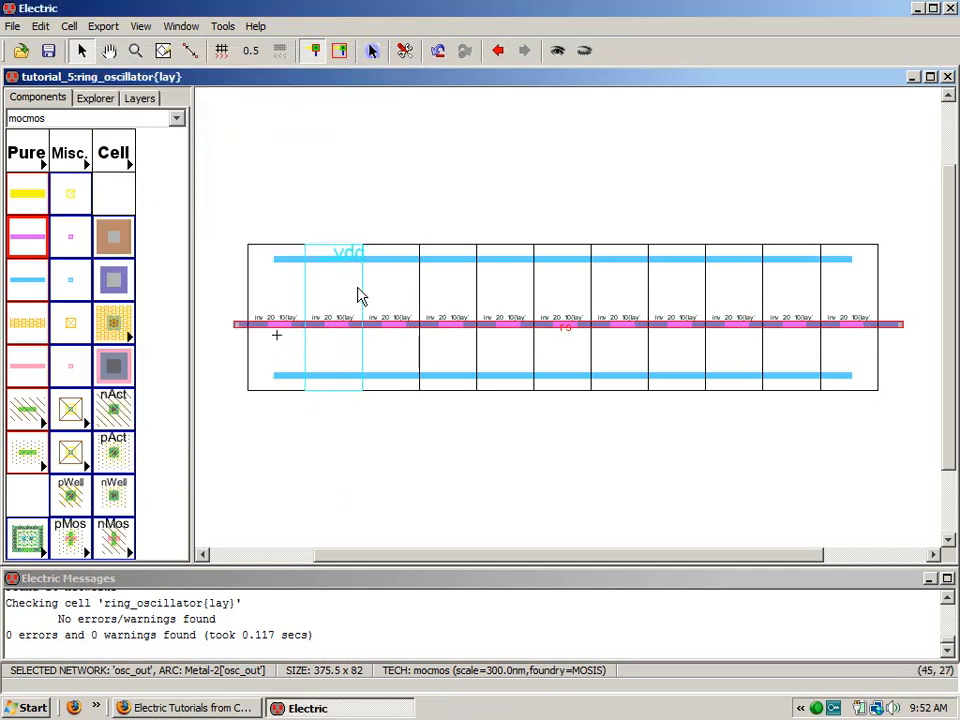
- Enlarge the text size, in units, of the osc_out arc name on the Metal-2 feedback arc
{"action": "right_click_drag", "start_coordinate": [594, 334], "coordinate": [541, 310], "text": "shift"}
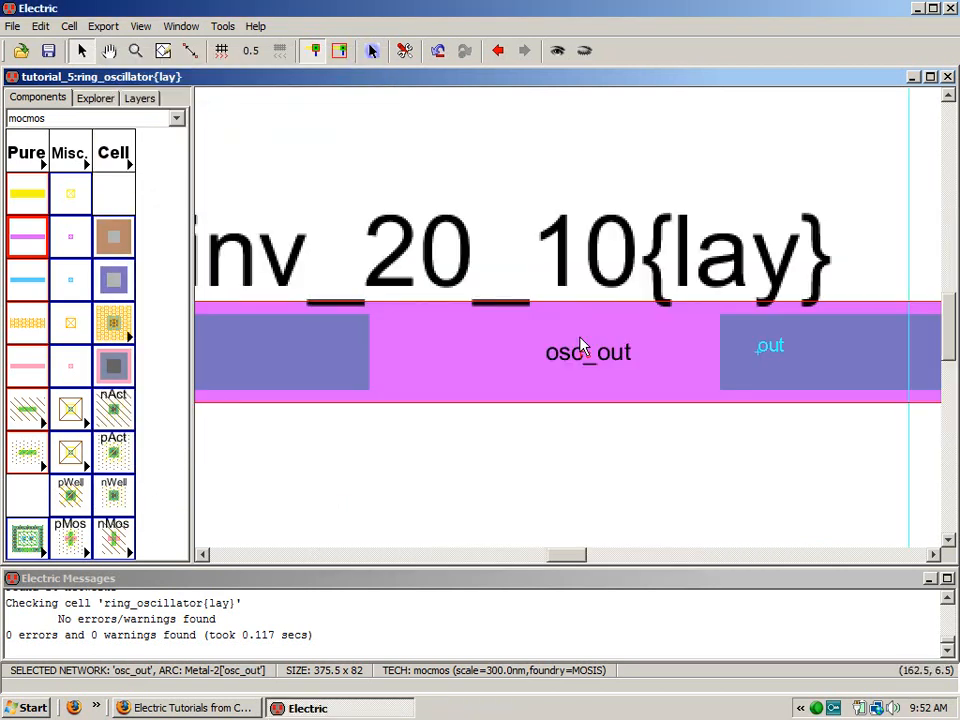
{"action": "left_click", "coordinate": [634, 361]}
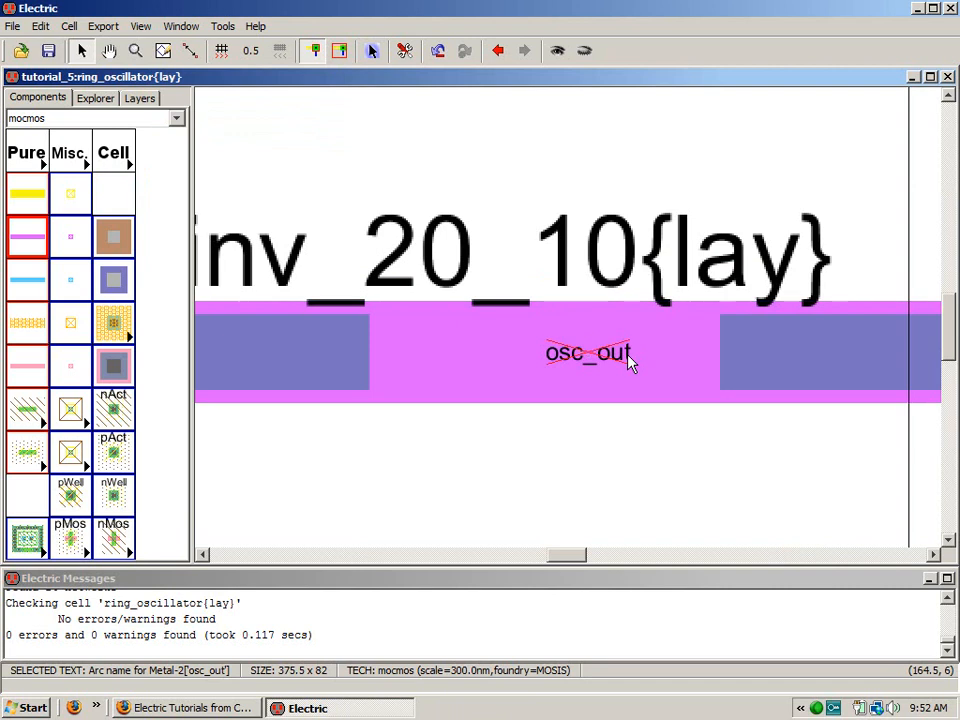
{"action": "key", "text": "ctrl+i"}
{"action": "left_click", "coordinate": [176, 216]}
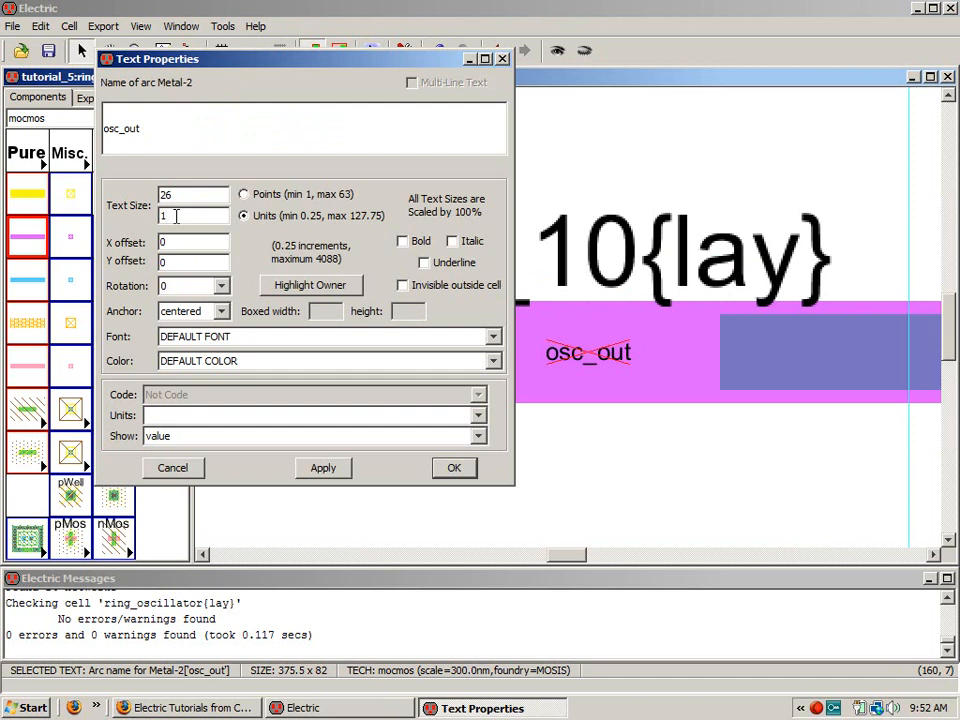
{"action": "type", "text": "1"}
{"action": "key", "text": "BackSpace"}
{"action": "key", "text": "BackSpace"}
{"action": "type", "text": "30"}
{"action": "key", "text": "Return"}
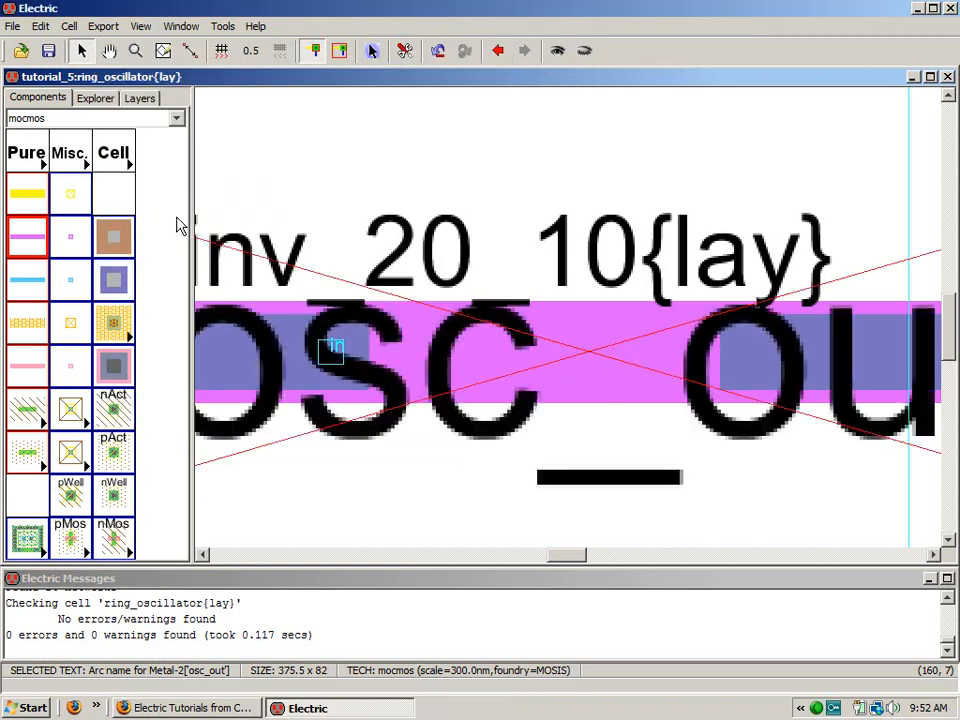
{"action": "key", "text": "ctrl+9"}
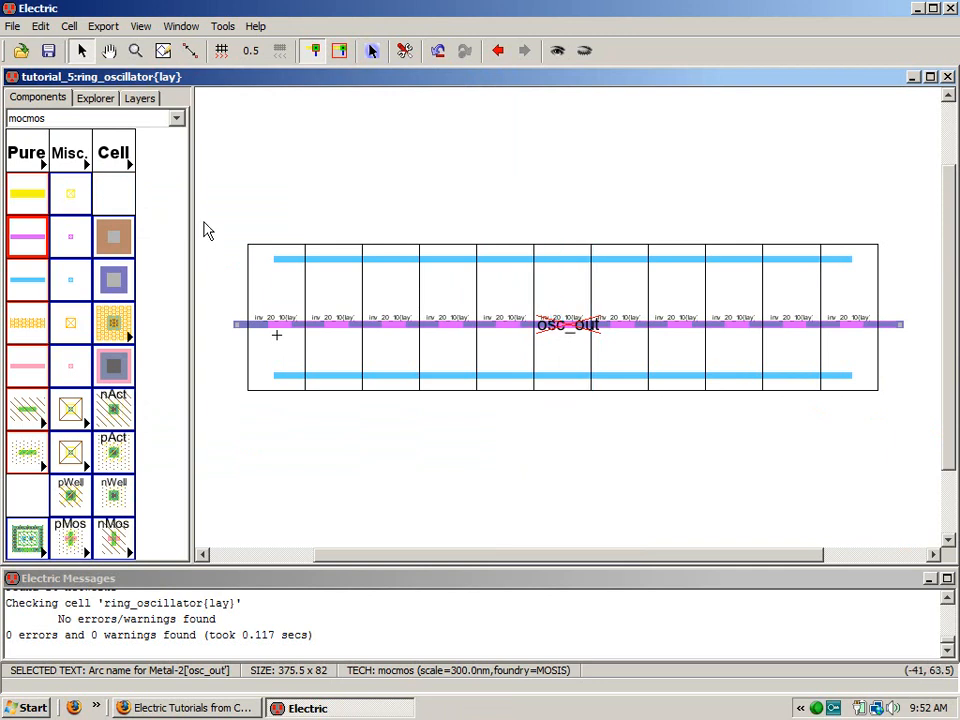
{"action": "left_click", "coordinate": [355, 198]}
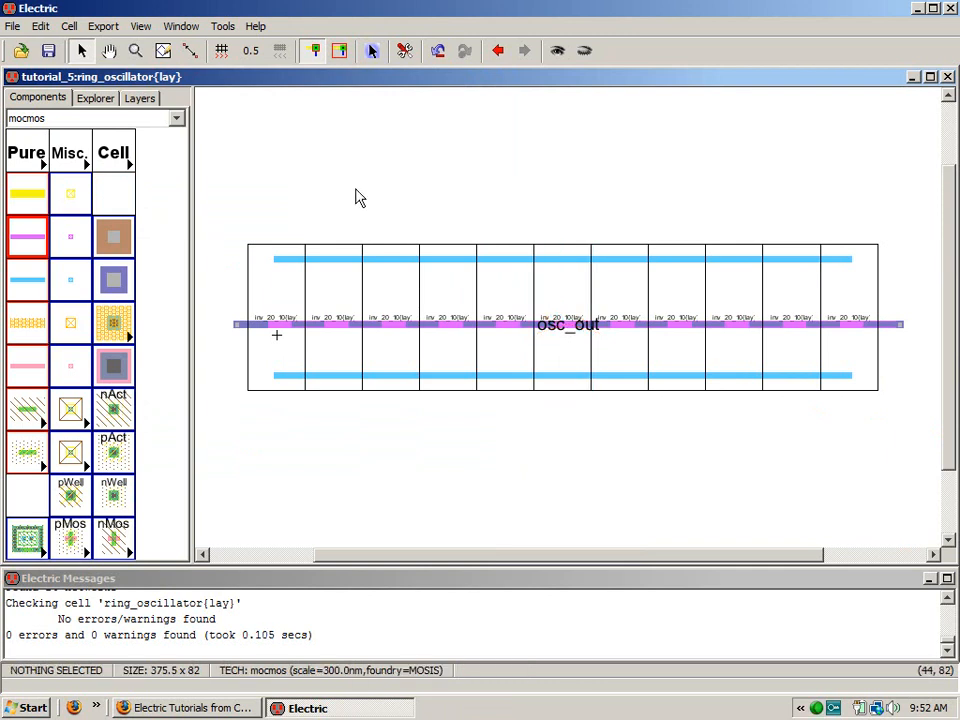
- Export the last inverter's vdd port under the name vdd
{"action": "left_click", "coordinate": [845, 261]}
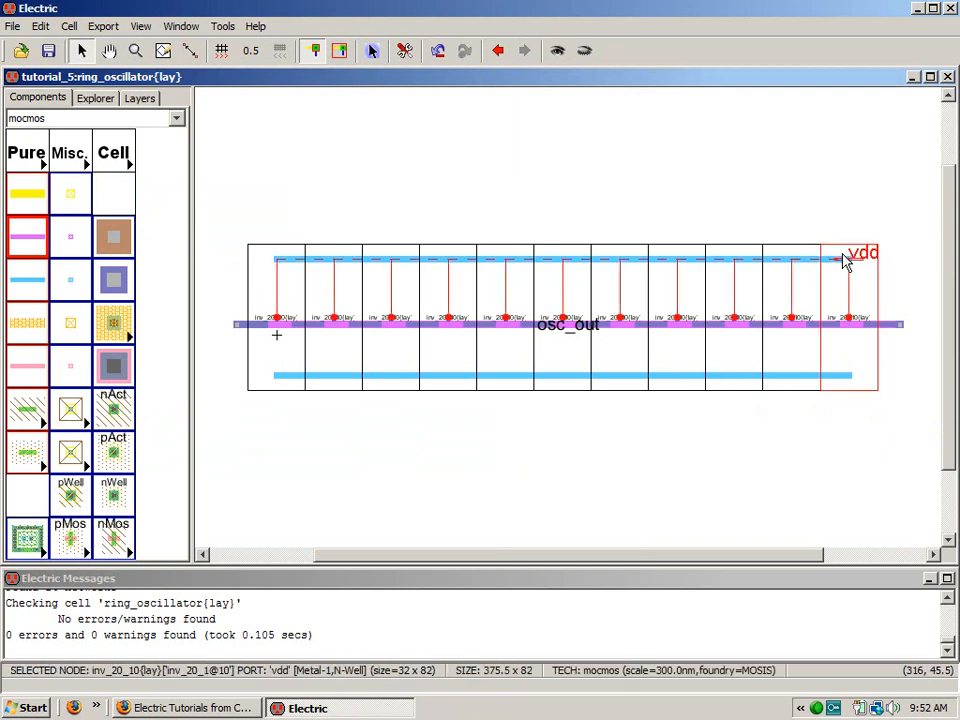
{"action": "key", "text": "ctrl+e"}
{"action": "type", "text": "vdd"}
{"action": "key", "text": "Return"}
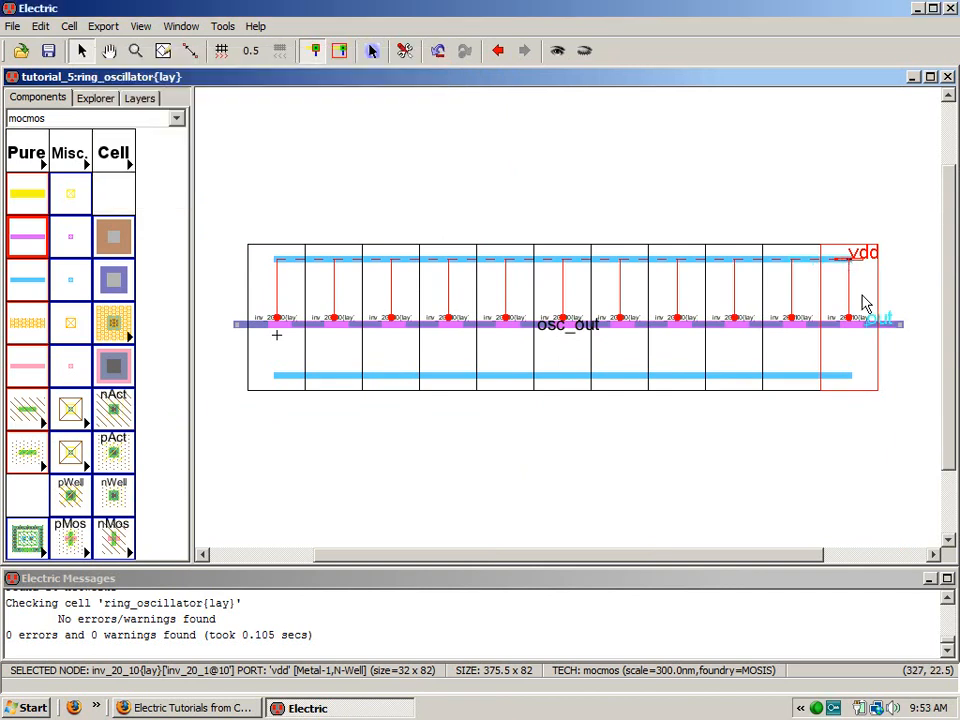
- Export the last inverter's gnd port under the name gnd
{"action": "left_click", "coordinate": [847, 377]}
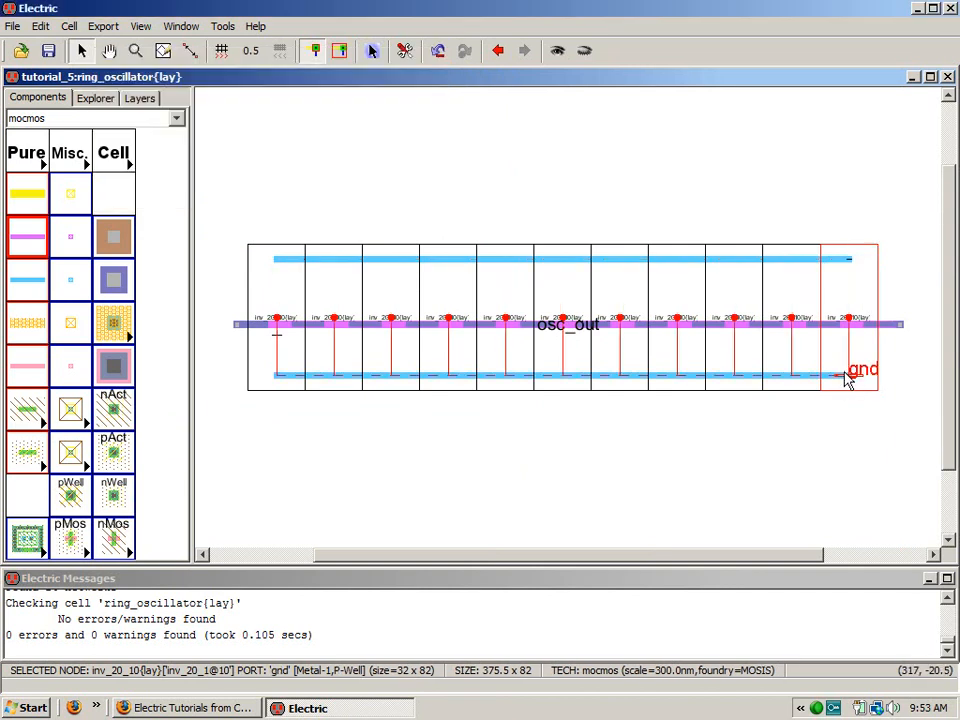
{"action": "key", "text": "ctrl+e"}
{"action": "type", "text": "gnd"}
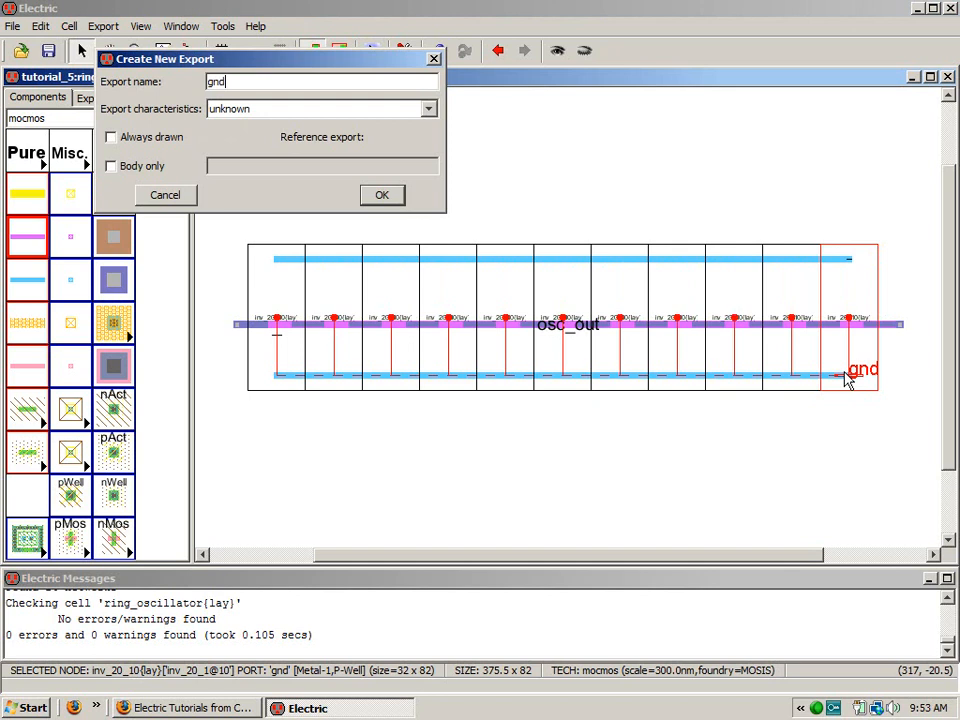
{"action": "left_click", "coordinate": [370, 196]}
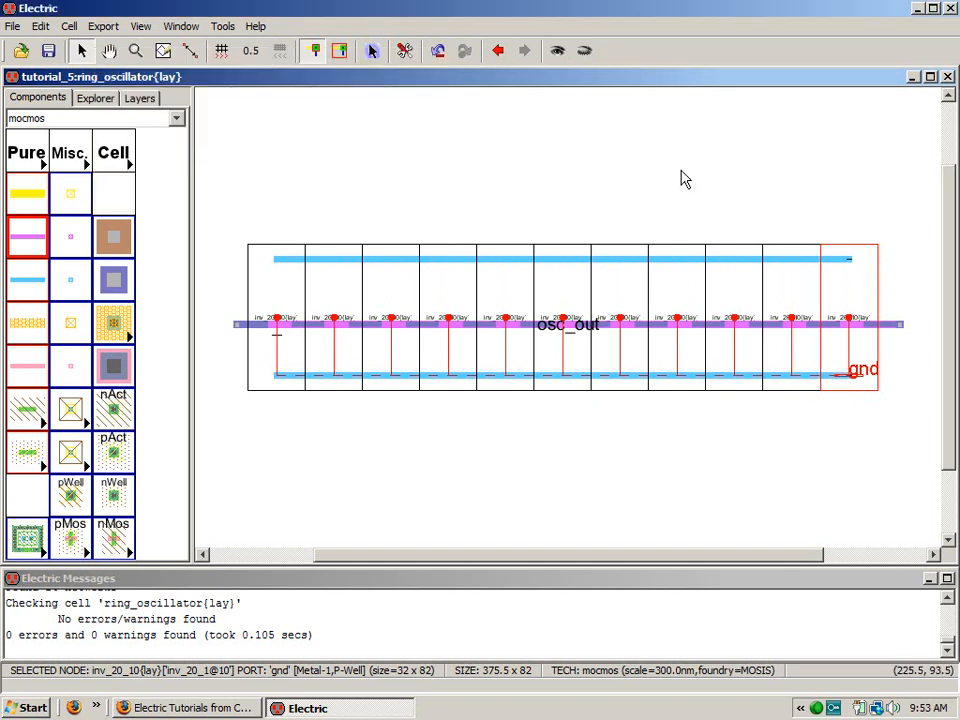
- Set the text size of the vdd export name on the last inverter to 10 units
{"action": "right_click_drag", "start_coordinate": [883, 240], "coordinate": [848, 280]}
{"action": "left_click", "coordinate": [418, 368]}
{"action": "left_click", "coordinate": [418, 368]}
{"action": "left_click", "coordinate": [418, 368]}
{"action": "double_click", "coordinate": [420, 366]}
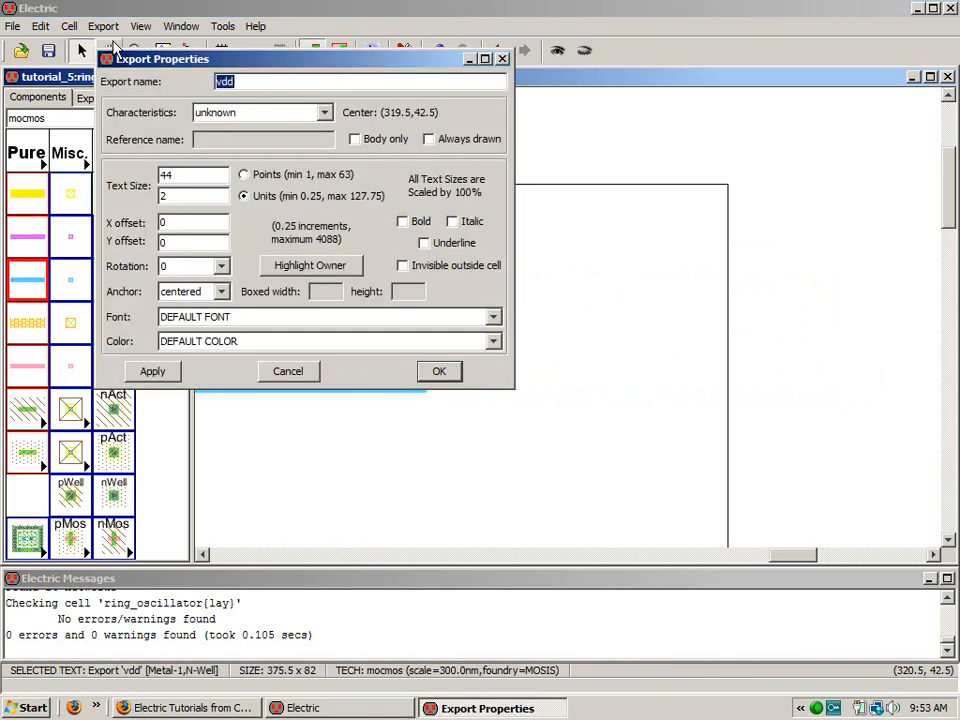
{"action": "double_click", "coordinate": [163, 195]}
{"action": "type", "text": "10"}
{"action": "left_click", "coordinate": [436, 370]}
- Set the text size of the gnd export name on the last inverter to 10 units
{"action": "scroll", "coordinate": [438, 387], "scroll_direction": "down", "scroll_amount": 10}
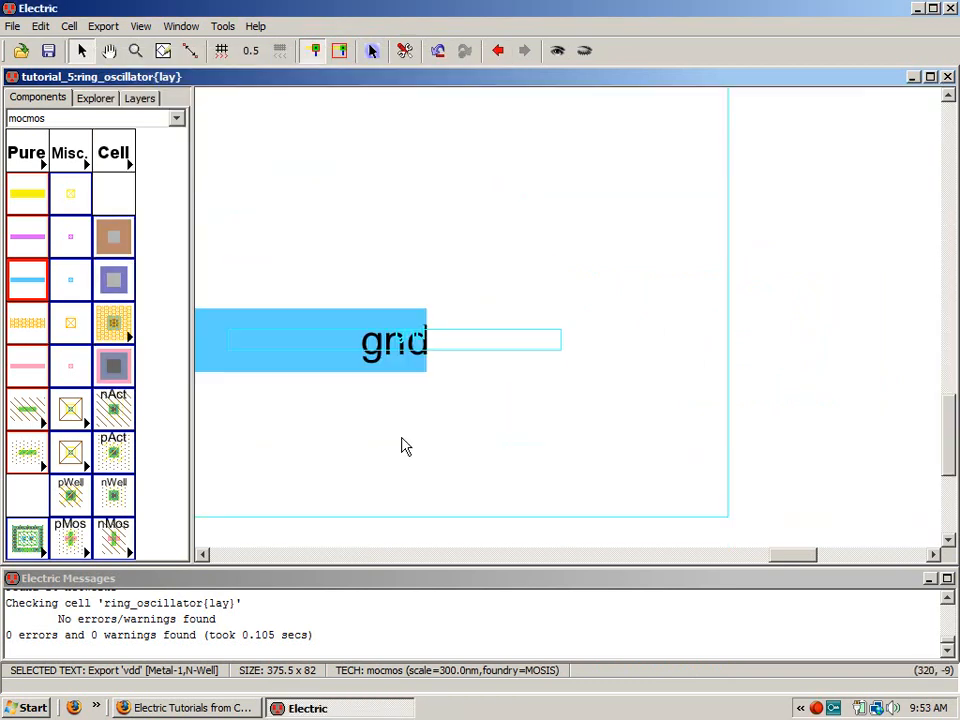
{"action": "left_click", "coordinate": [400, 343]}
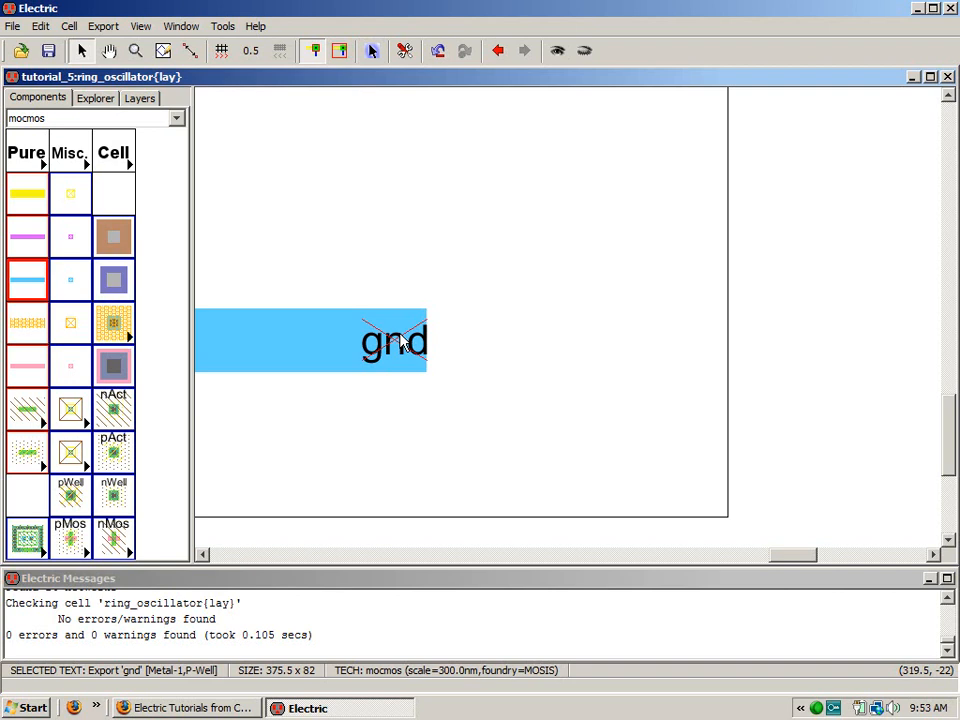
{"action": "double_click", "coordinate": [398, 340]}
{"action": "left_click_drag", "start_coordinate": [186, 195], "coordinate": [155, 194]}
{"action": "type", "text": "10"}
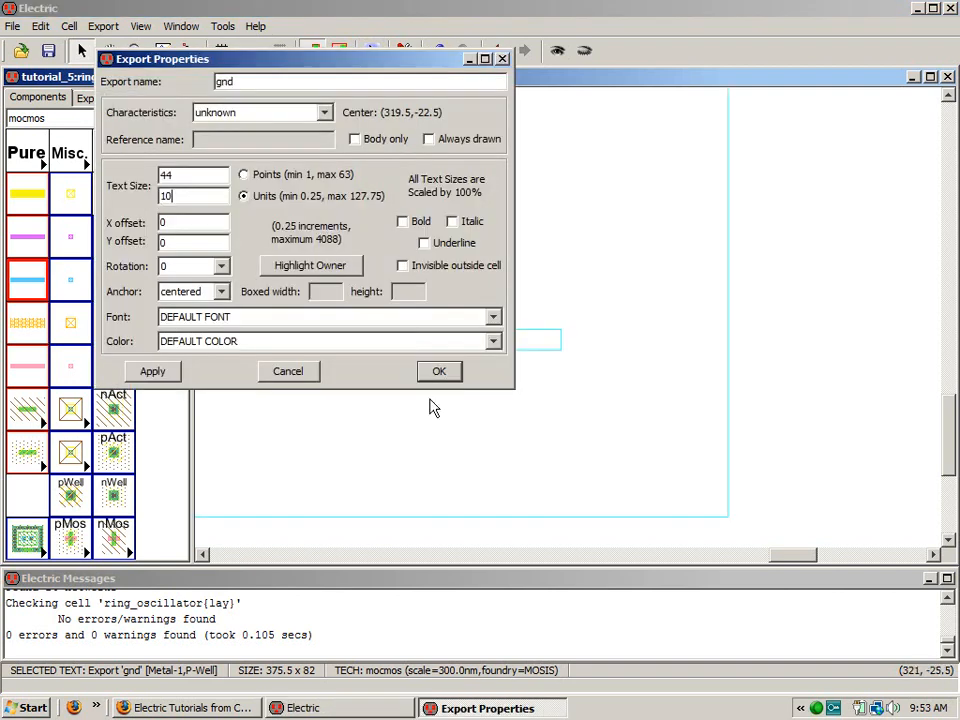
{"action": "left_click", "coordinate": [435, 379]}
- Run the design rule check and well check on the ring_oscillator layout
{"action": "key", "text": "ctrl+9"}
{"action": "left_click", "coordinate": [447, 168]}
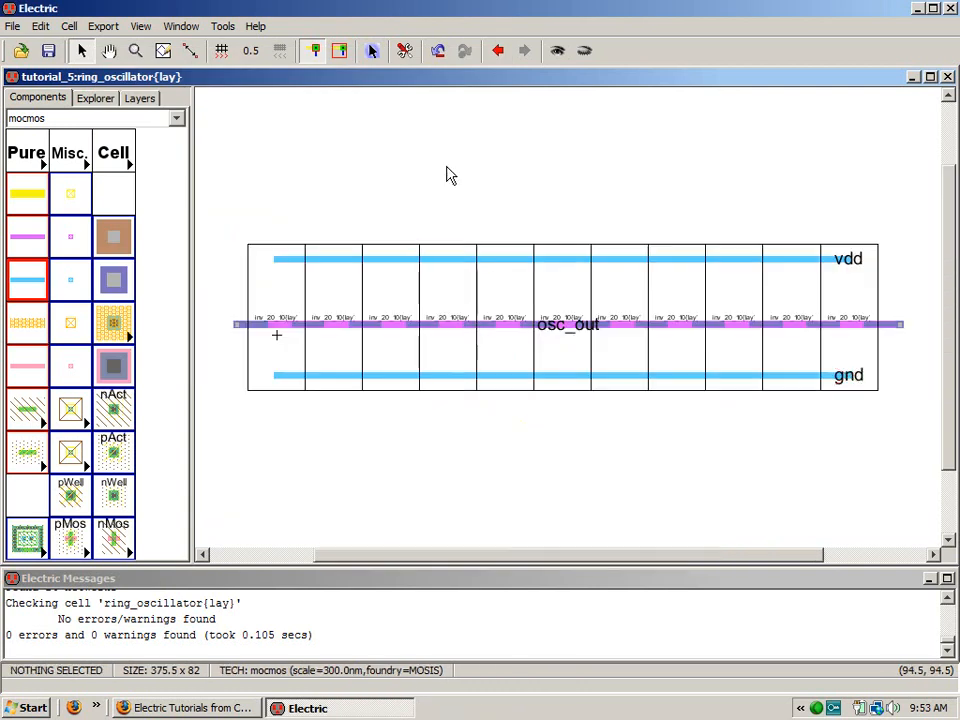
{"action": "key", "text": "F5"}
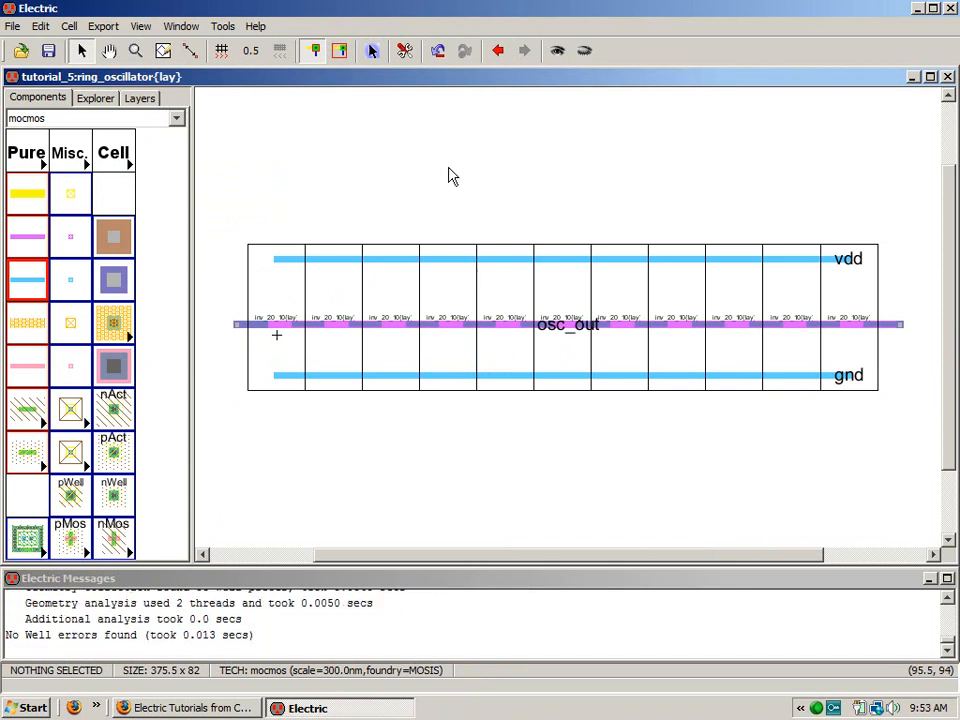
- Copy the SPICE code text from the older ring_oscillator;1 schematic and place it below the inverter row in the ring_oscillator layout
{"action": "left_click", "coordinate": [103, 97]}
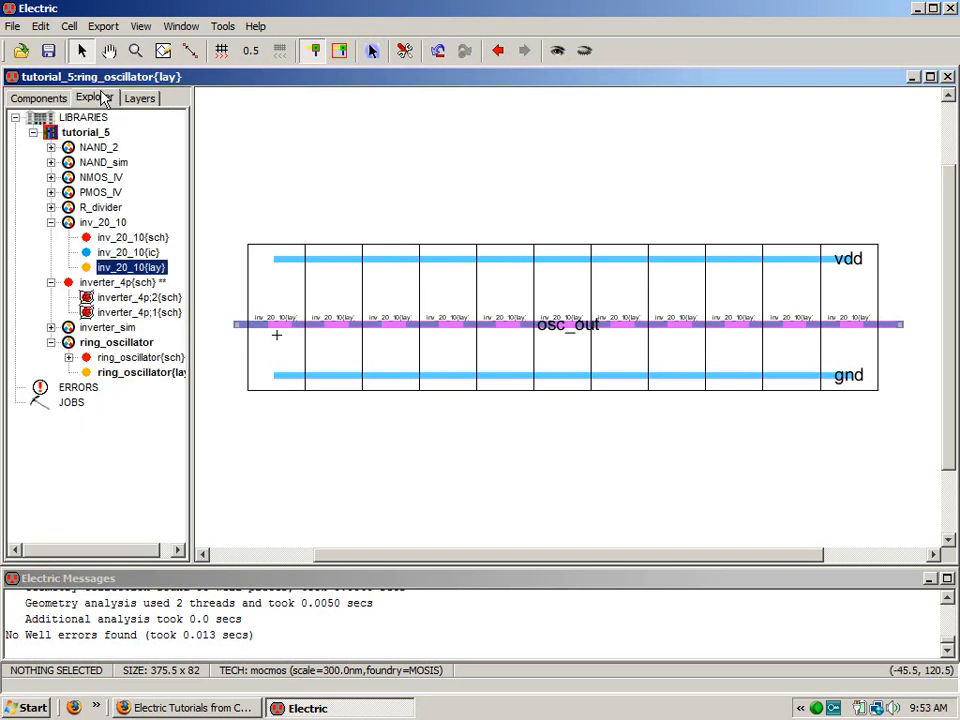
{"action": "double_click", "coordinate": [130, 357]}
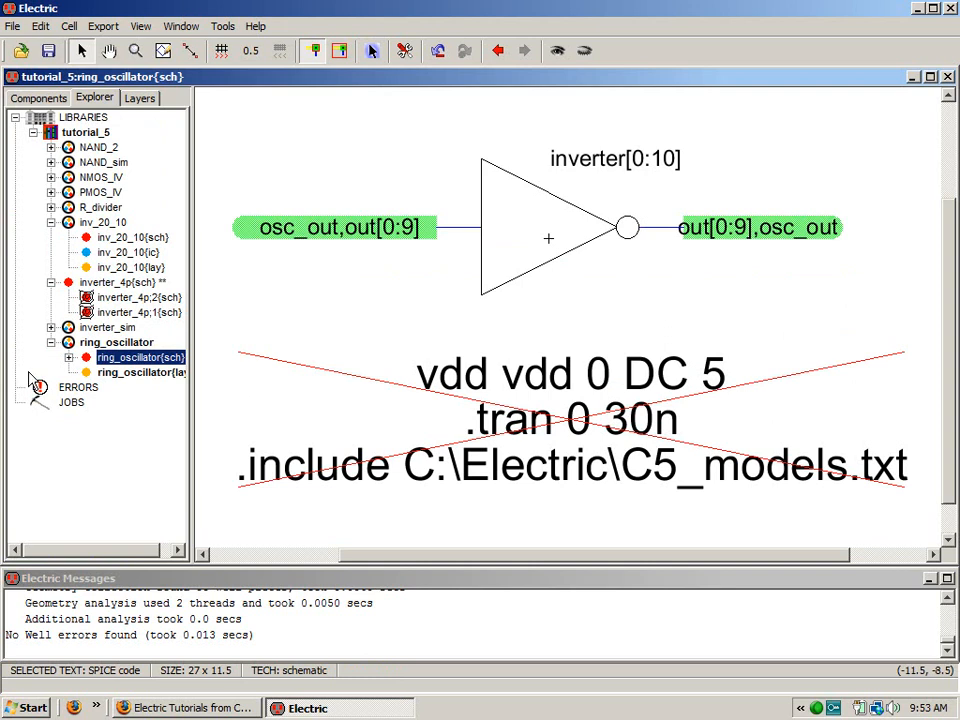
{"action": "left_click", "coordinate": [68, 357]}
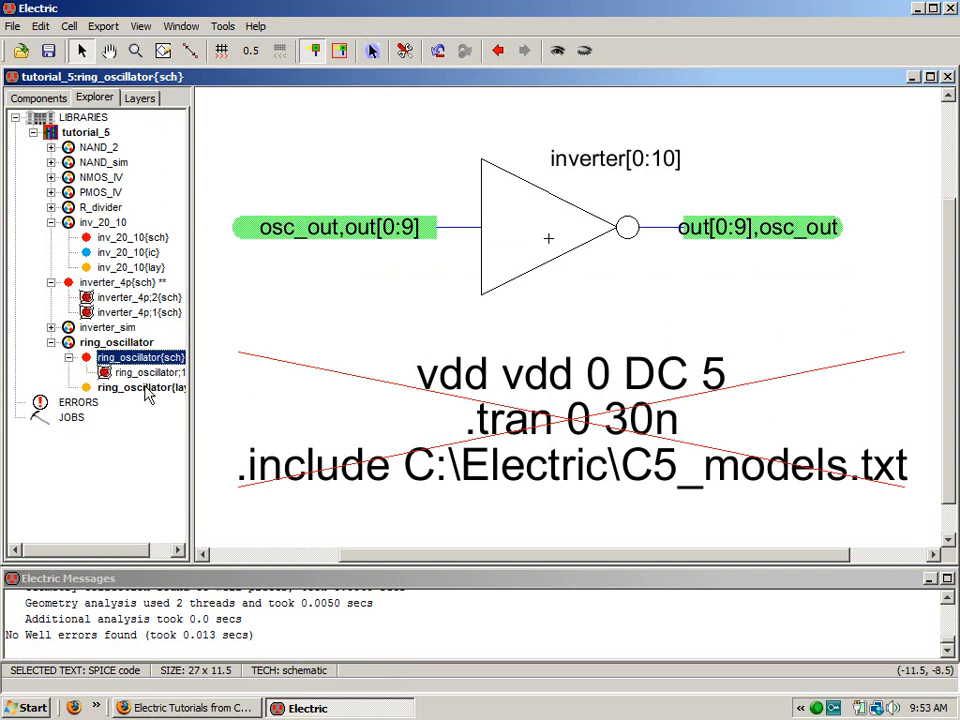
{"action": "double_click", "coordinate": [160, 372]}
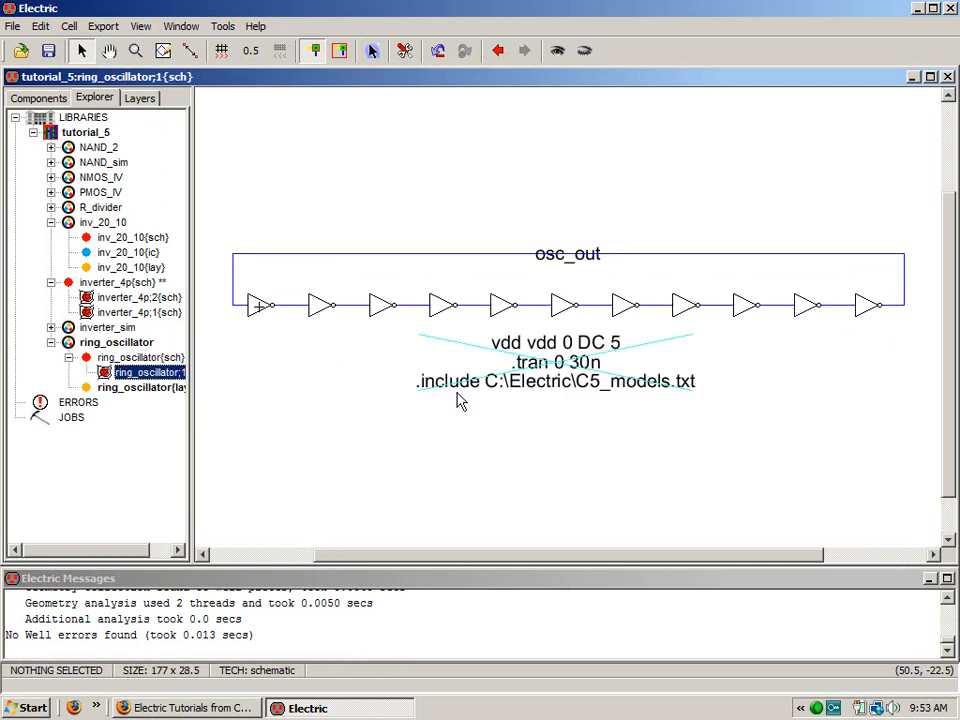
{"action": "left_click", "coordinate": [514, 366]}
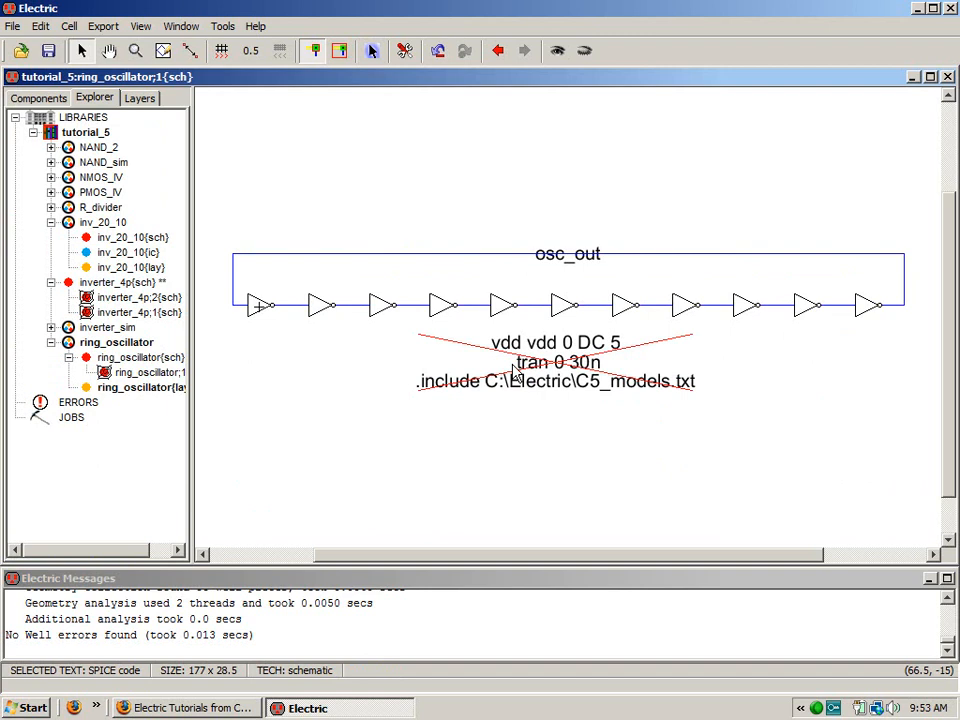
{"action": "double_click", "coordinate": [145, 388]}
{"action": "key", "text": "ctrl+v"}
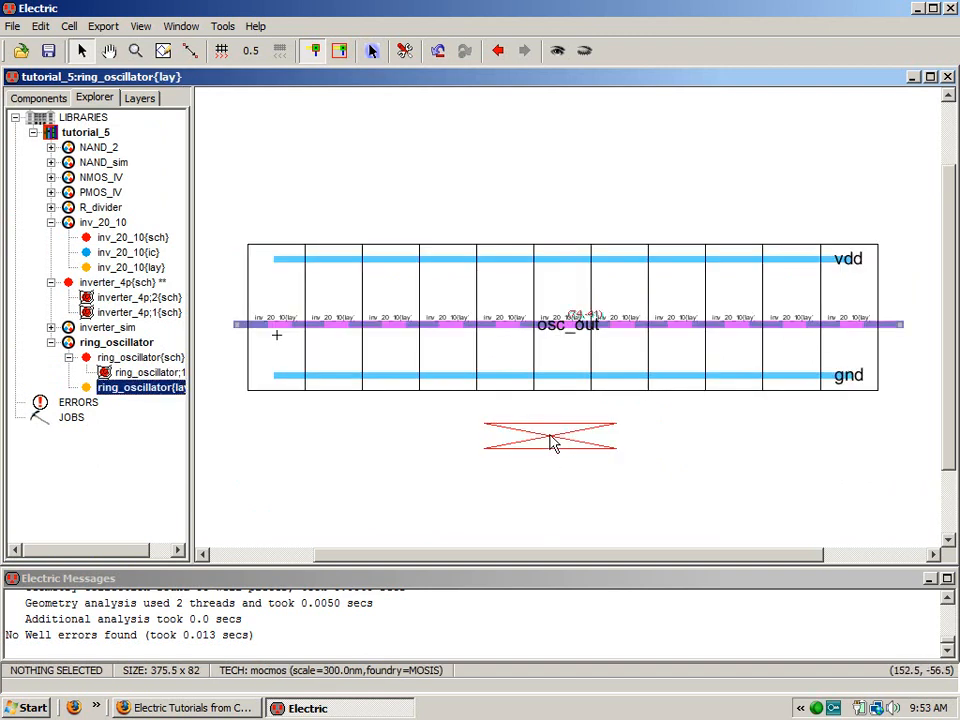
{"action": "left_click", "coordinate": [555, 457]}
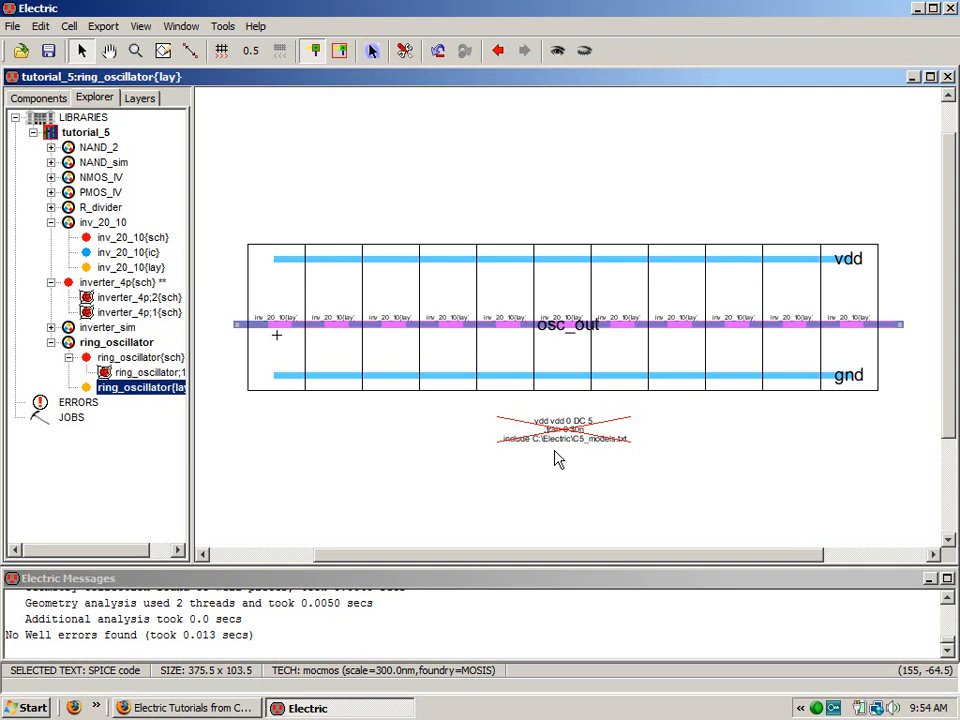
- Set the text size of the pasted SPICE code in the layout to 10 units
{"action": "key", "text": "ctrl+i"}
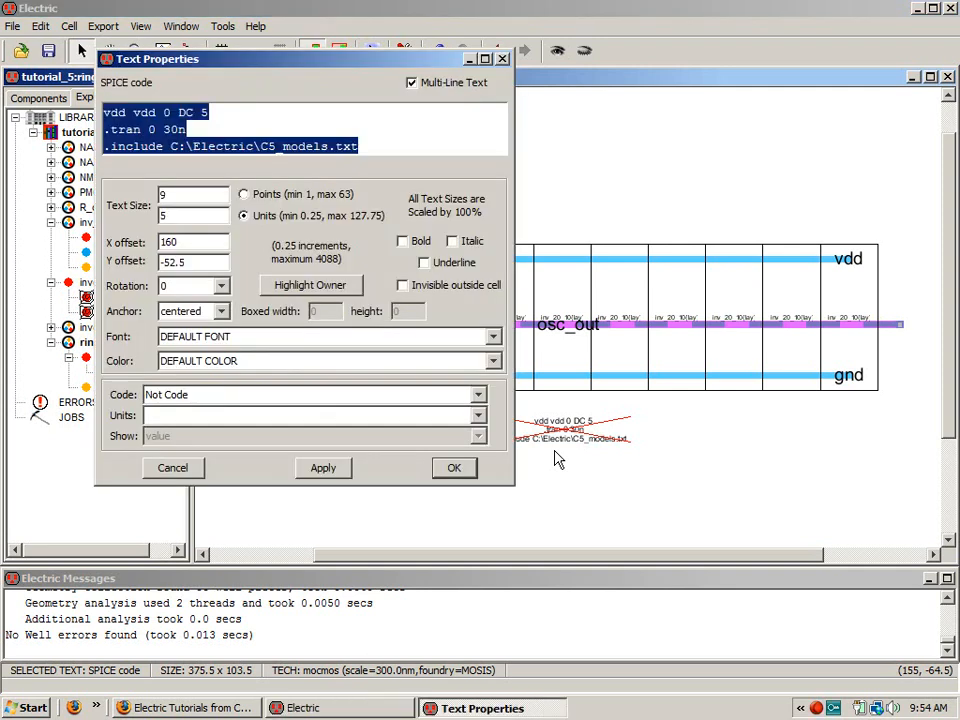
{"action": "double_click", "coordinate": [176, 214]}
{"action": "type", "text": "10"}
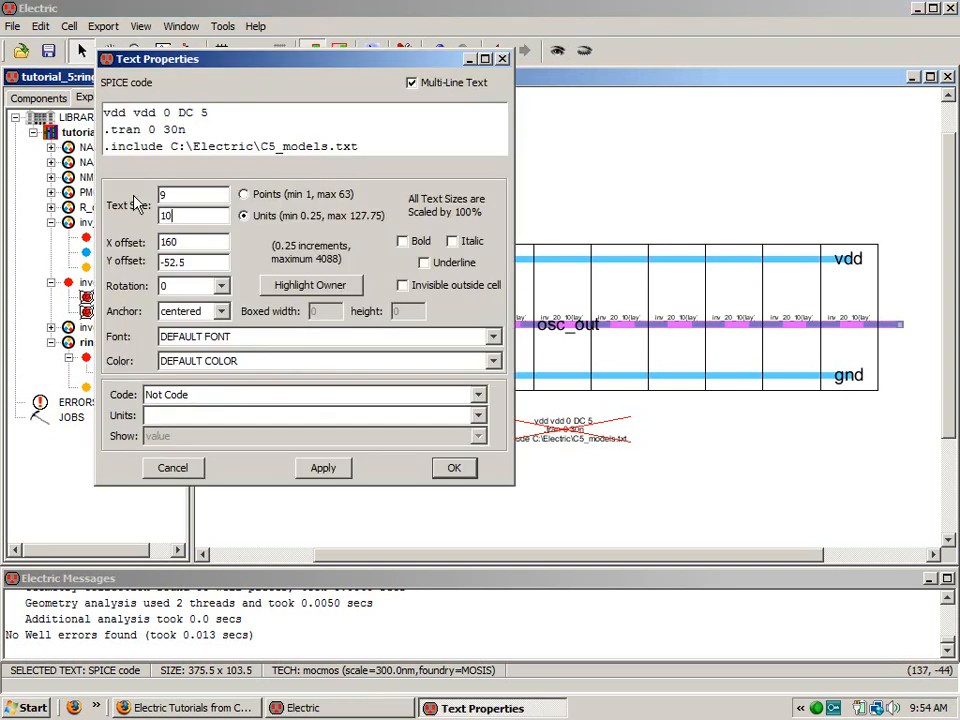
{"action": "left_click", "coordinate": [453, 468]}
{"action": "left_click", "coordinate": [490, 506]}
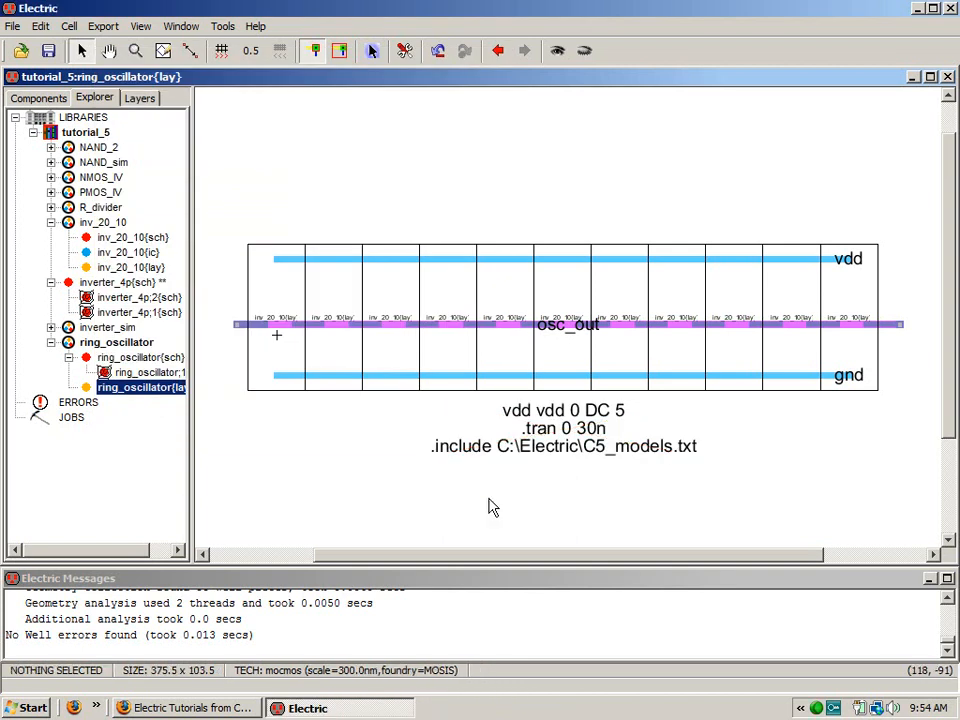
- Run the NCC, well and design rule checks on the ring_oscillator layout and save the library
{"action": "key", "text": "l"}
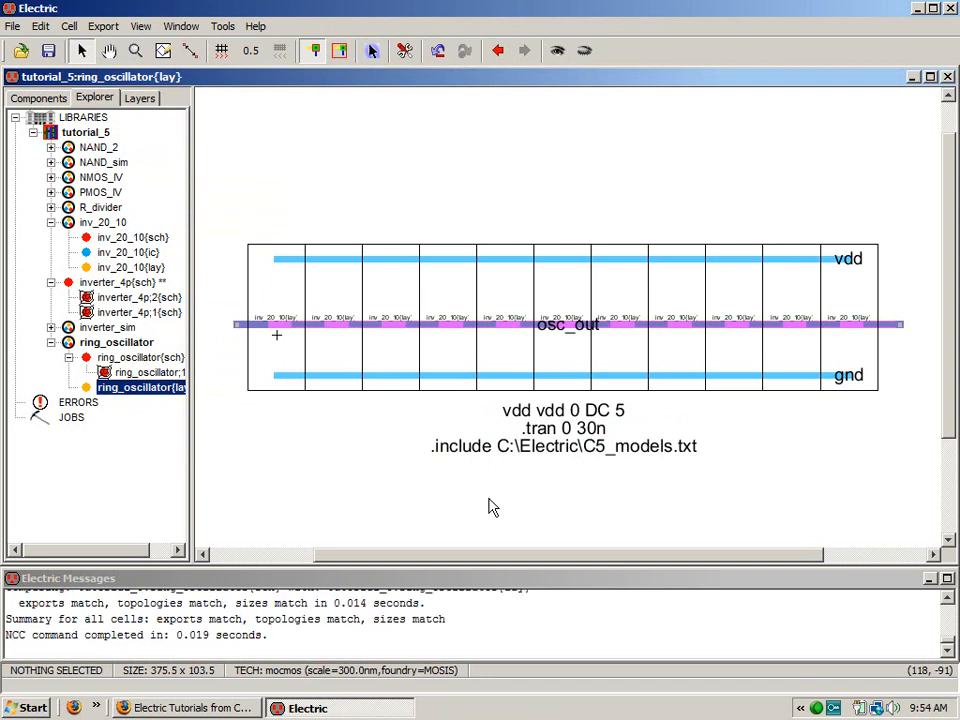
{"action": "key", "text": "w"}
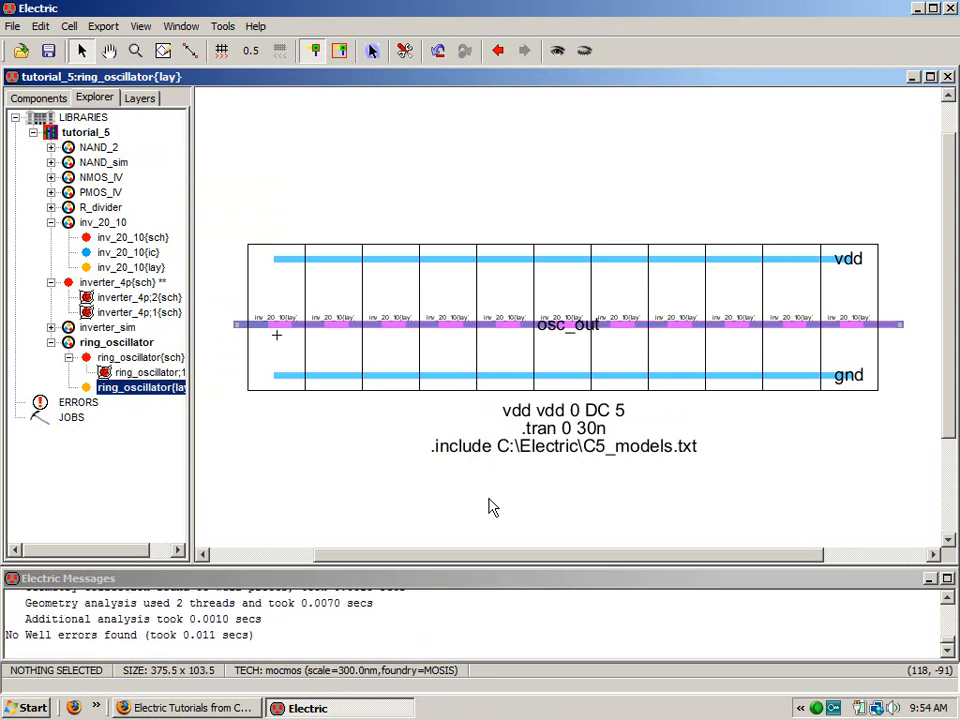
{"action": "key", "text": "F5"}
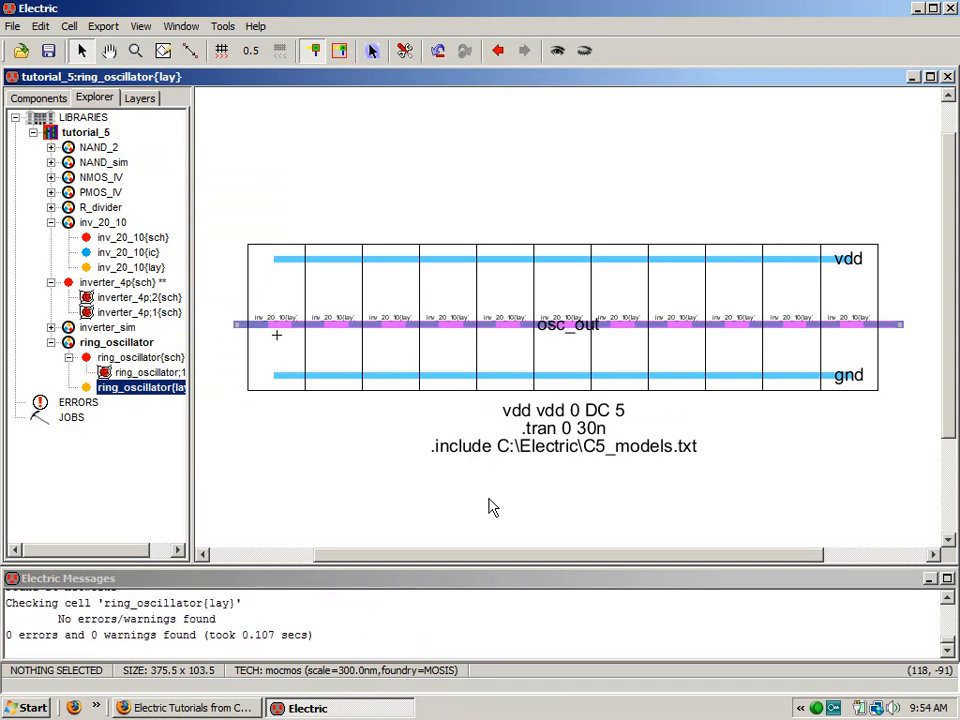
{"action": "left_click", "coordinate": [52, 54]}
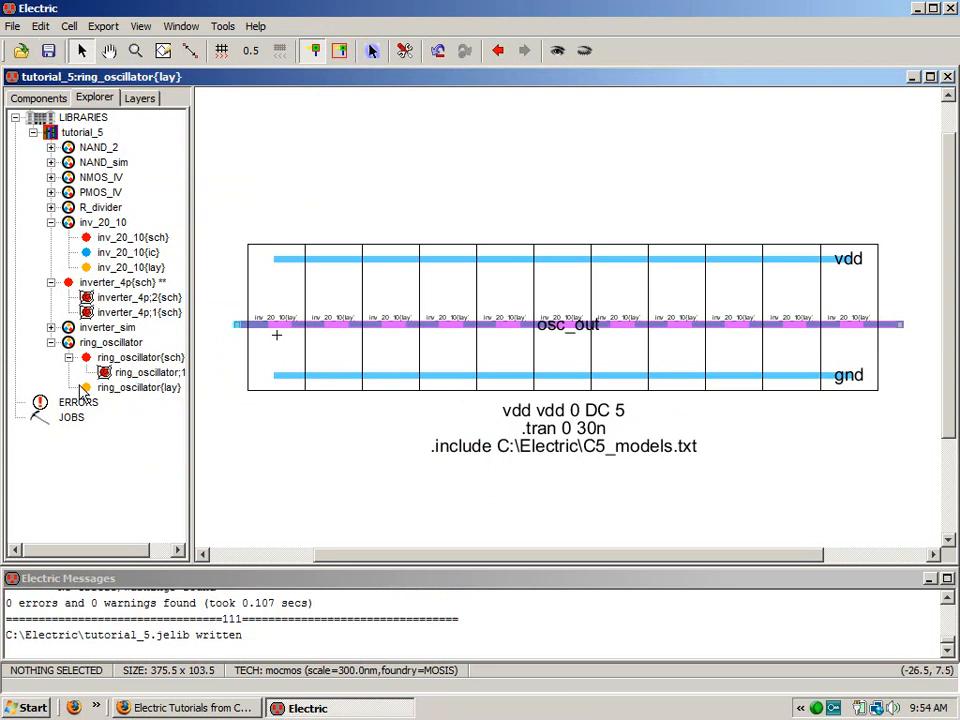
- With the ring_oscillator layout open, set the Spice deck's parasitics preference to Trans area/perim only
{"action": "double_click", "coordinate": [118, 358]}
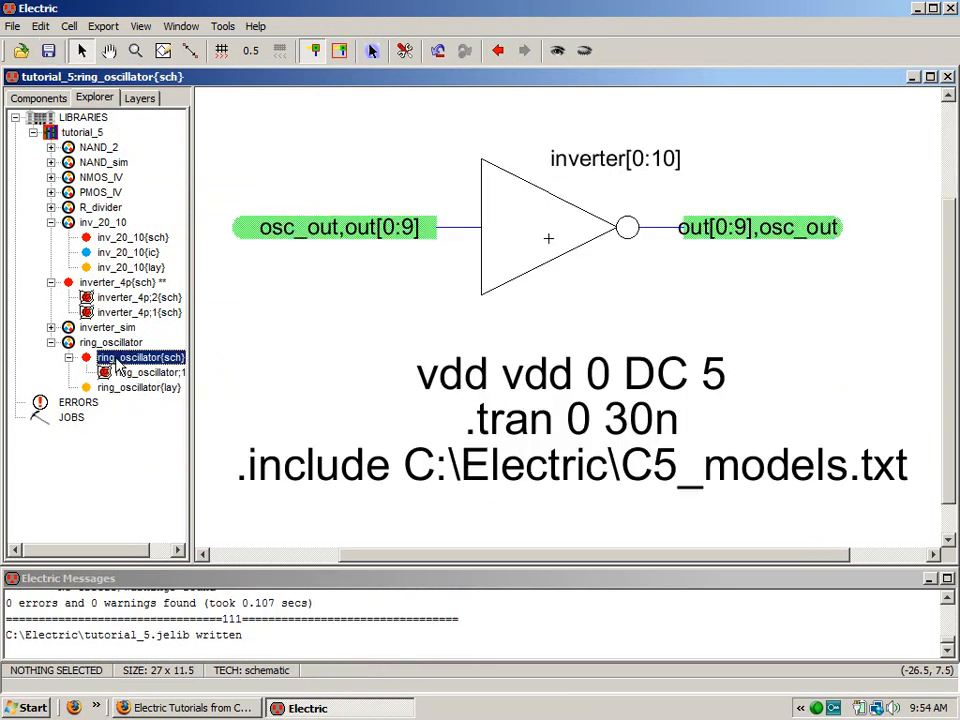
{"action": "double_click", "coordinate": [120, 387]}
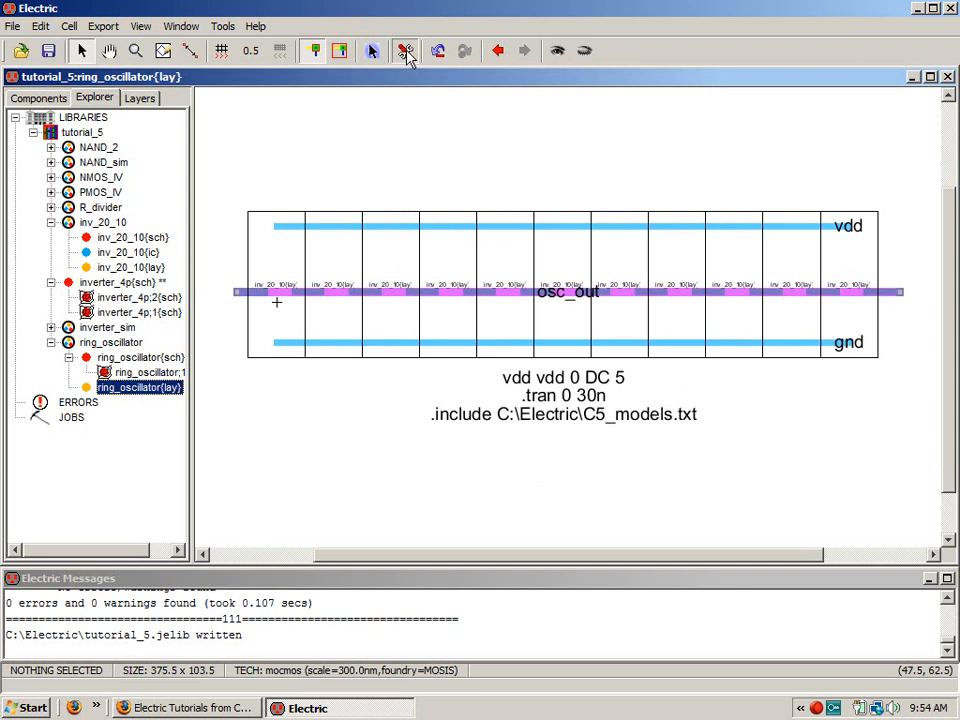
{"action": "left_click", "coordinate": [405, 50]}
{"action": "left_click", "coordinate": [114, 259]}
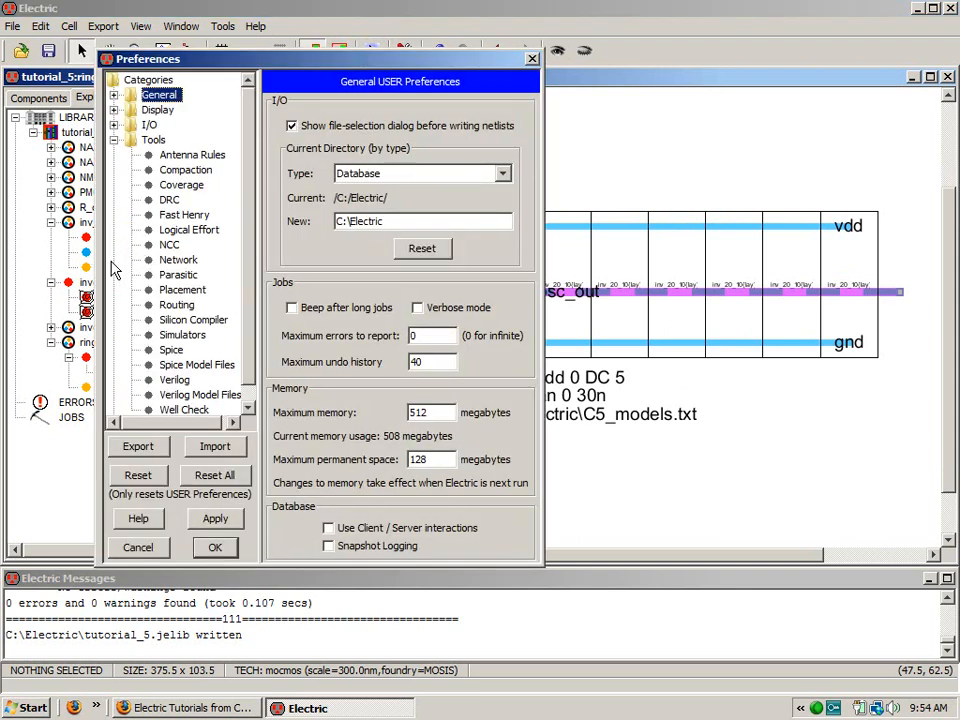
{"action": "left_click", "coordinate": [171, 351]}
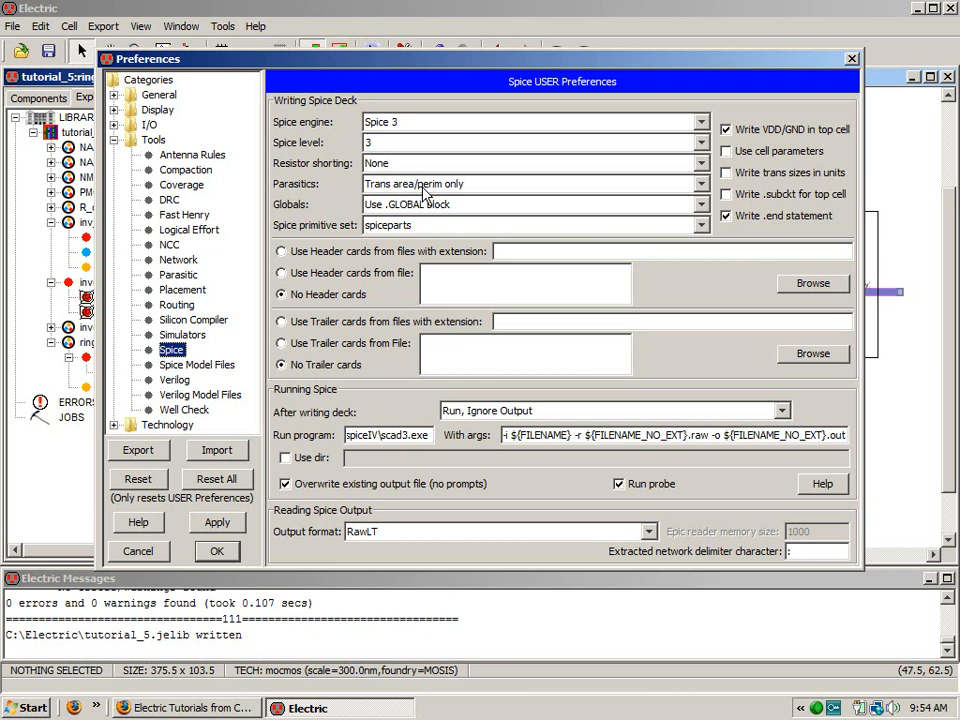
{"action": "left_click", "coordinate": [700, 184]}
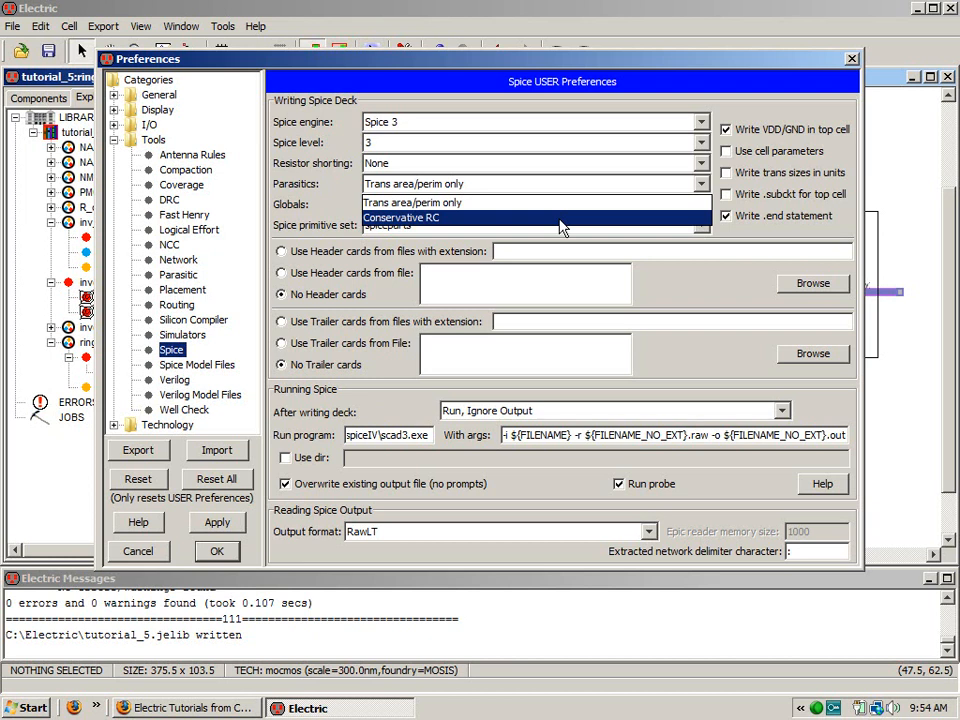
{"action": "left_click", "coordinate": [553, 206]}
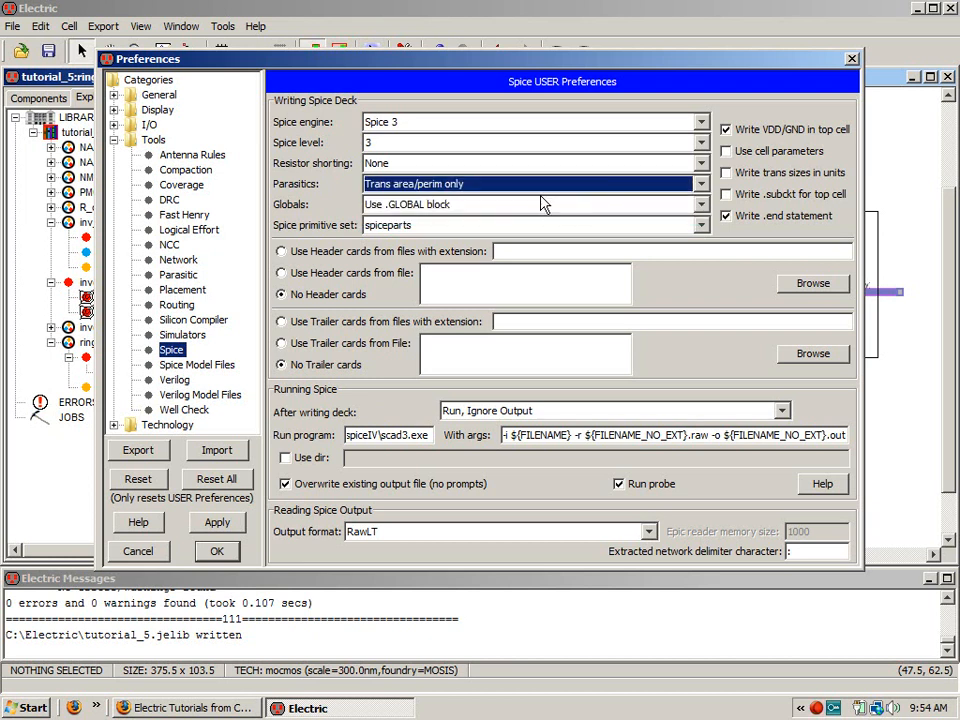
{"action": "left_click", "coordinate": [216, 550]}
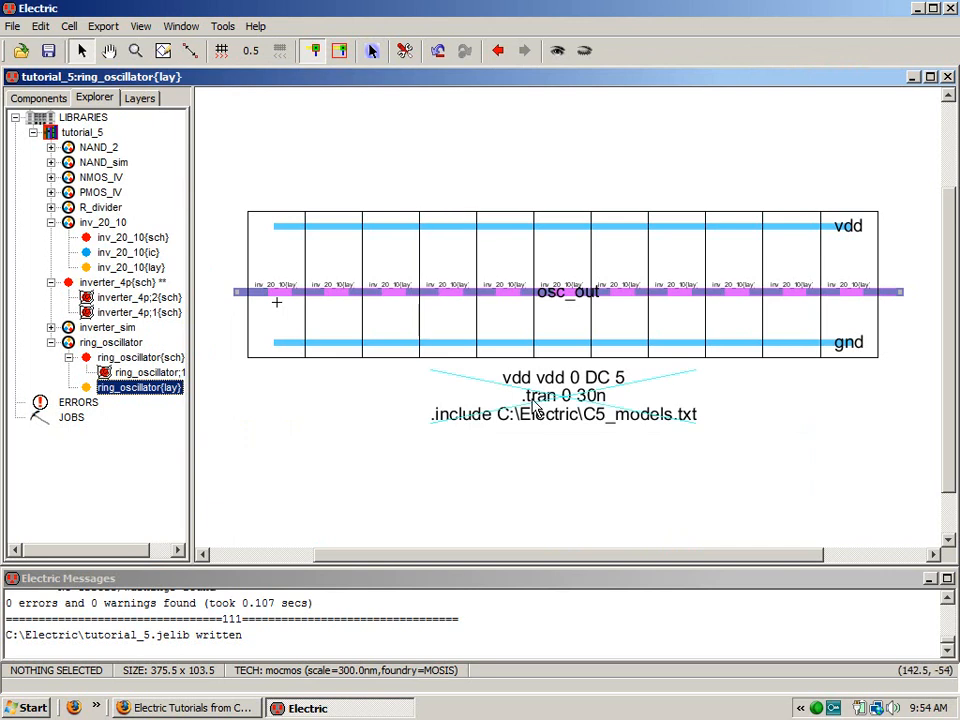
- Write the Spice deck of the ring_oscillator layout and plot V(osc_out) in LTspice
{"action": "left_click", "coordinate": [222, 26]}
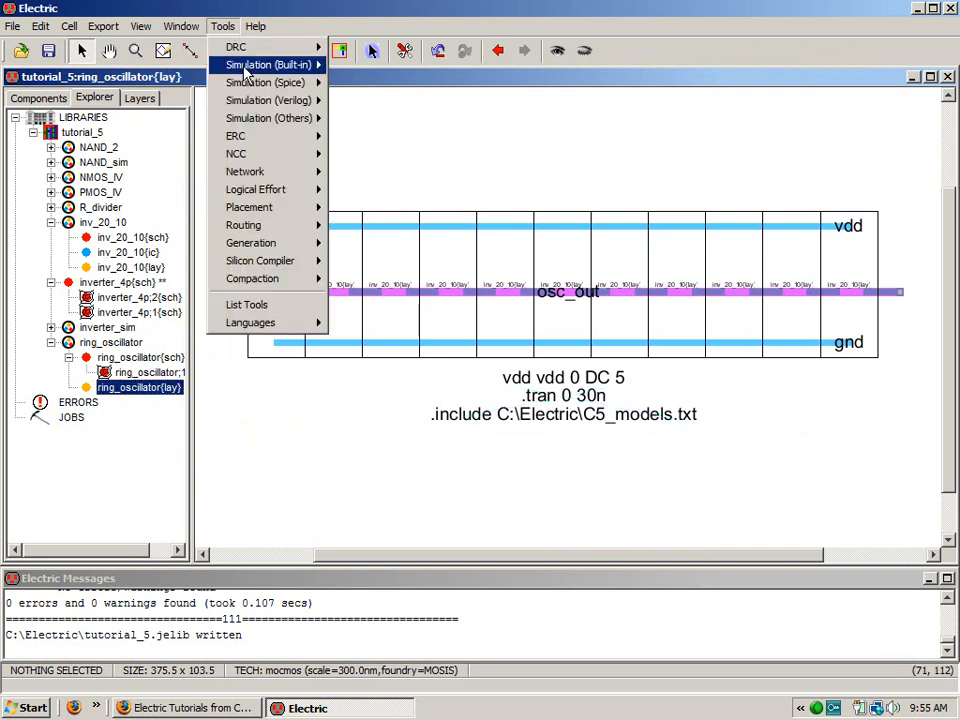
{"action": "mouse_move", "coordinate": [245, 68]}
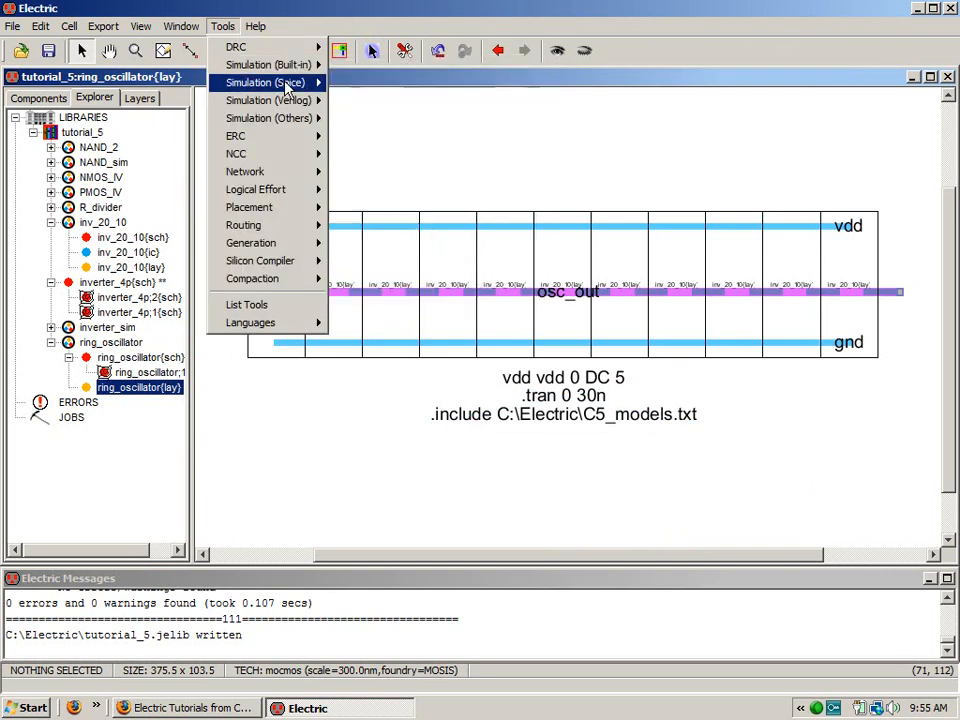
{"action": "mouse_move", "coordinate": [310, 82]}
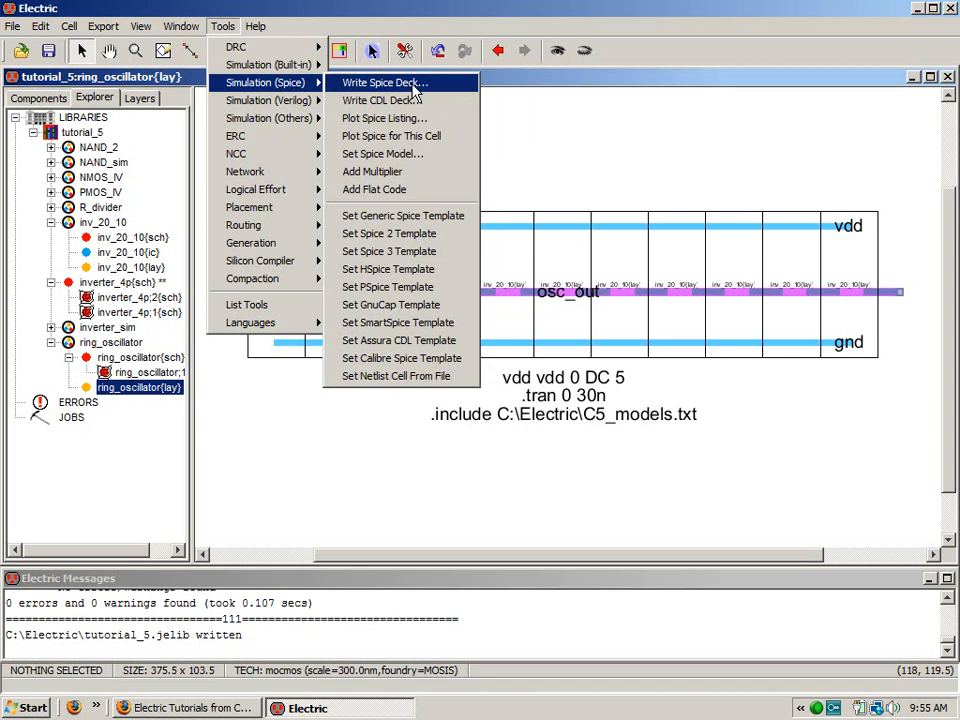
{"action": "left_click", "coordinate": [412, 84]}
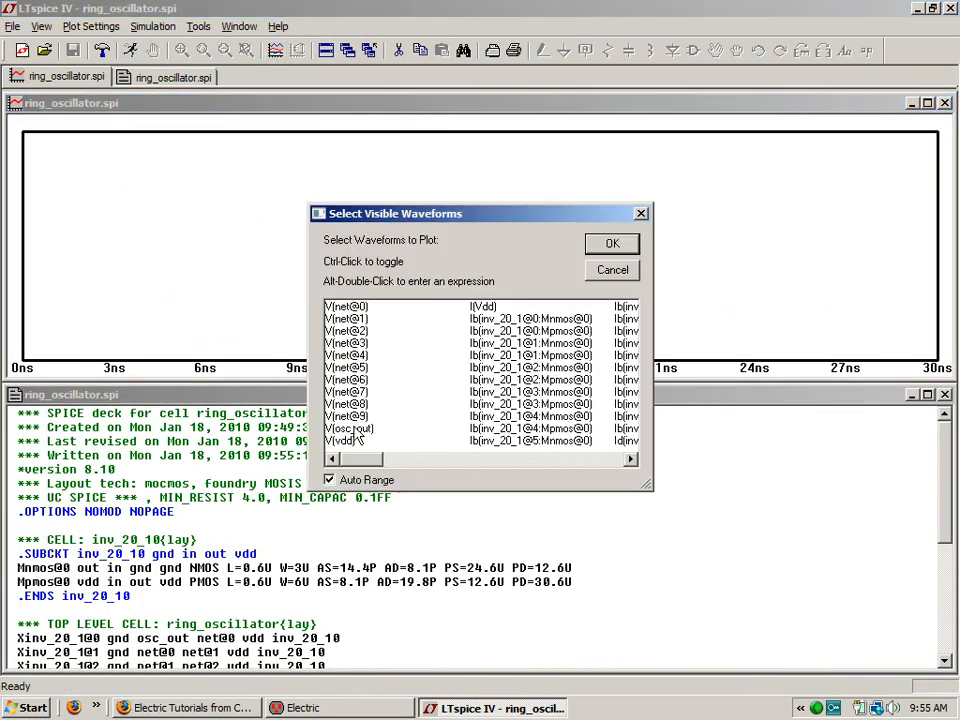
{"action": "double_click", "coordinate": [350, 428]}
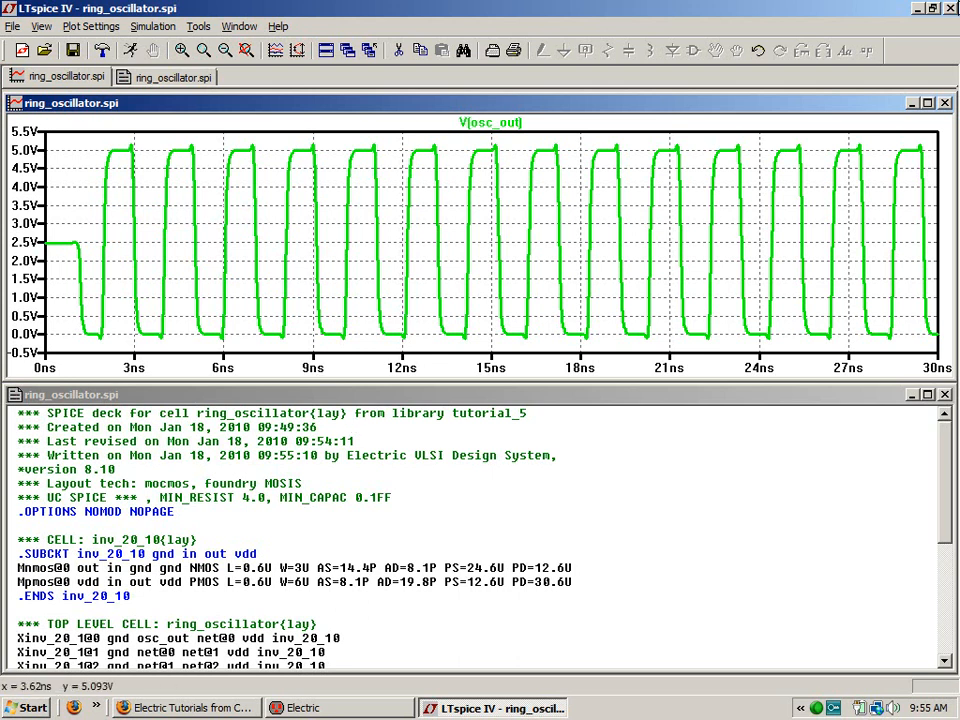
- Close LTspice and look up osc_out among the transient signals in Electric's raw LTspice output, closing that output window when done
{"action": "double_click", "coordinate": [8, 8]}
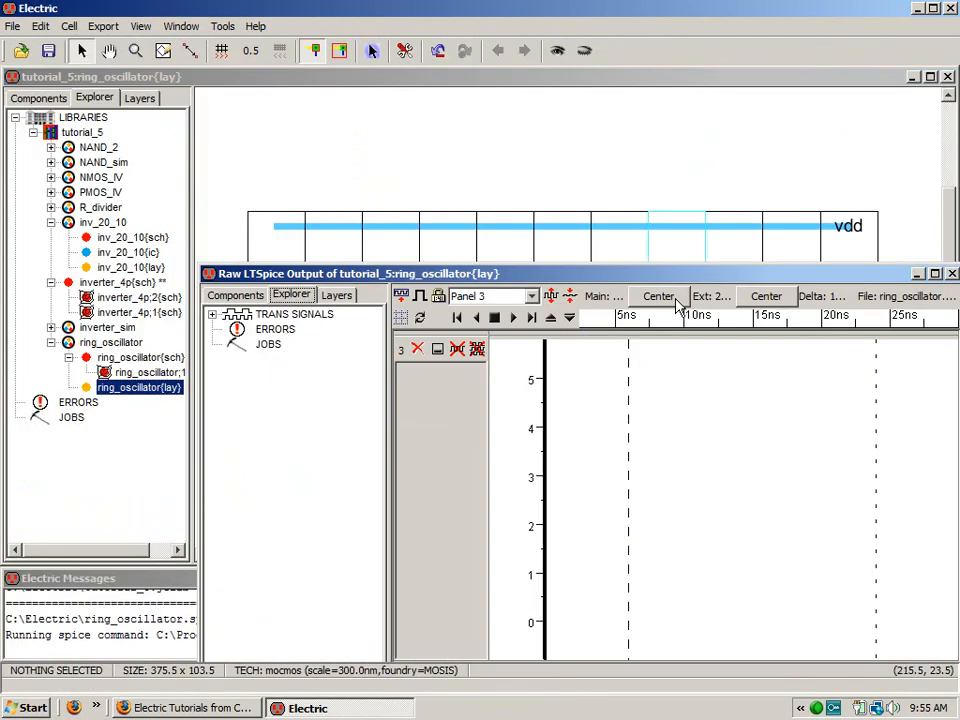
{"action": "left_click_drag", "start_coordinate": [677, 279], "coordinate": [570, 115]}
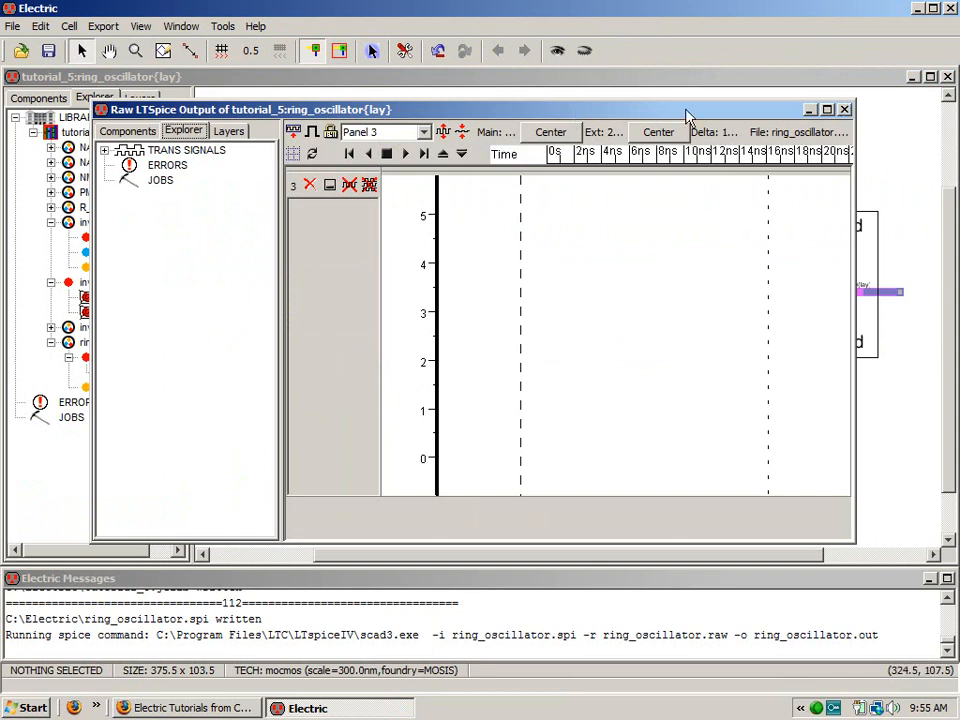
{"action": "left_click", "coordinate": [105, 150]}
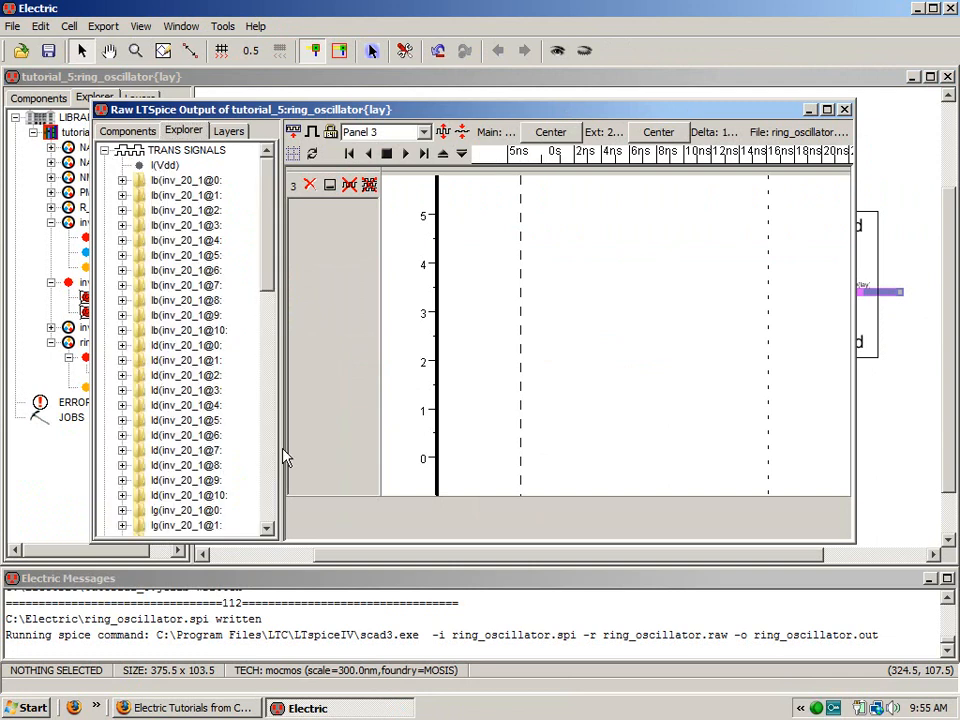
{"action": "left_click", "coordinate": [267, 469]}
{"action": "left_click", "coordinate": [267, 469]}
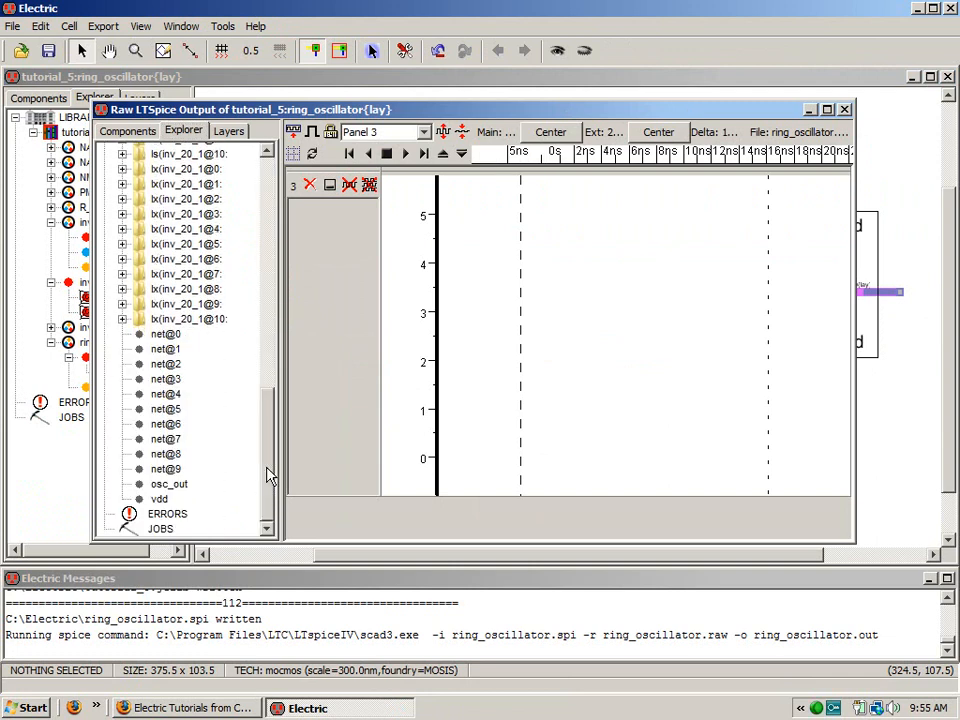
{"action": "double_click", "coordinate": [165, 484]}
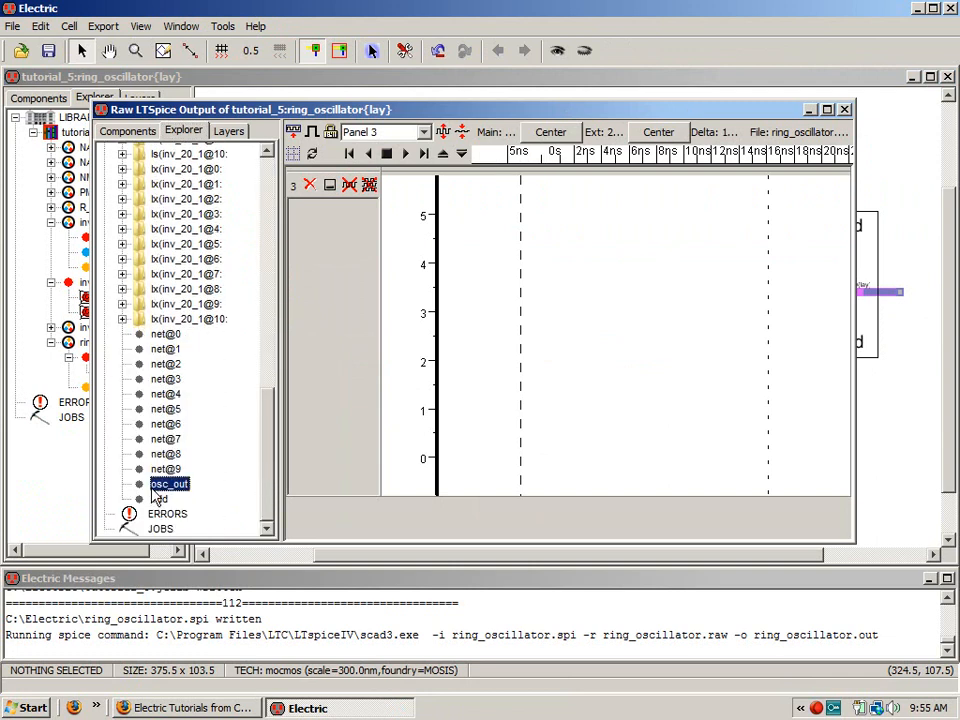
{"action": "left_click", "coordinate": [845, 110]}
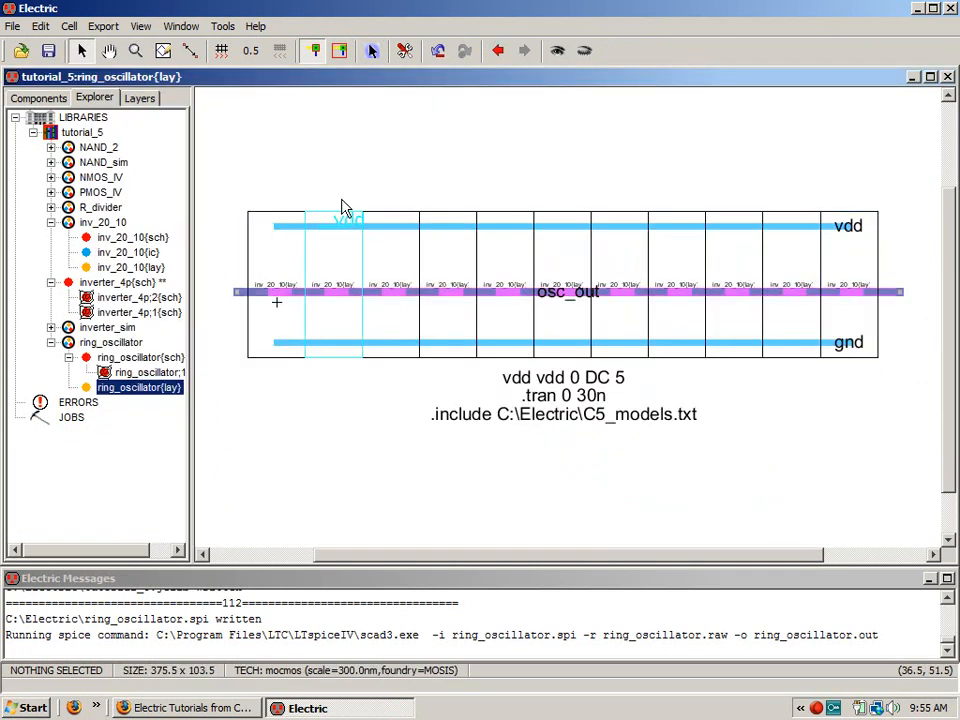
- Save and close the tutorial_5 library, and minimize Electric to show the desktop
{"action": "left_click", "coordinate": [48, 53]}
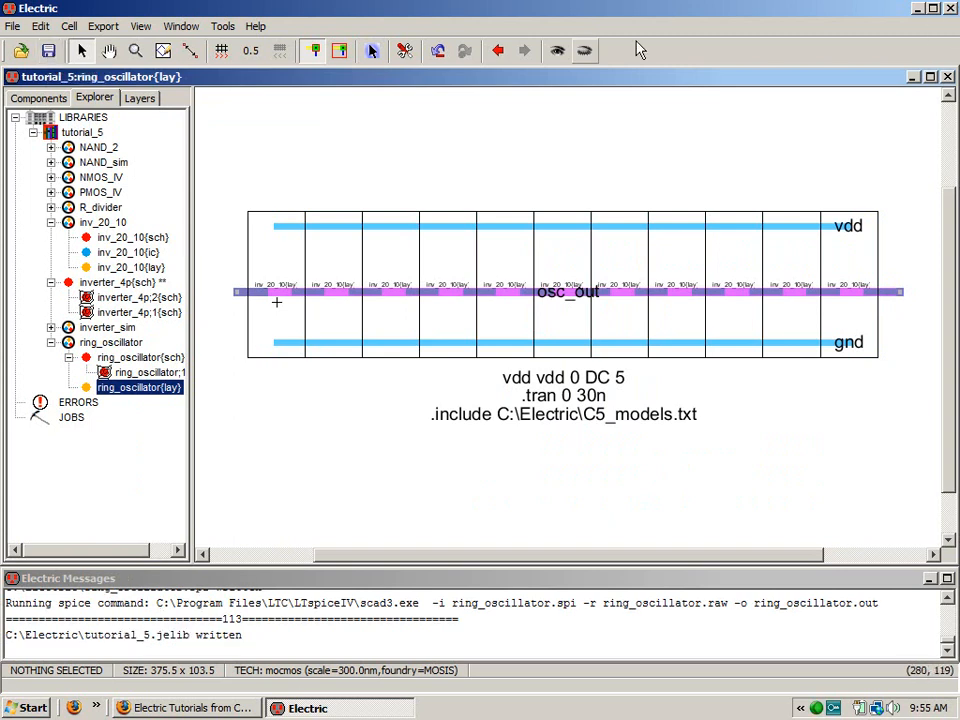
{"action": "right_click", "coordinate": [49, 133]}
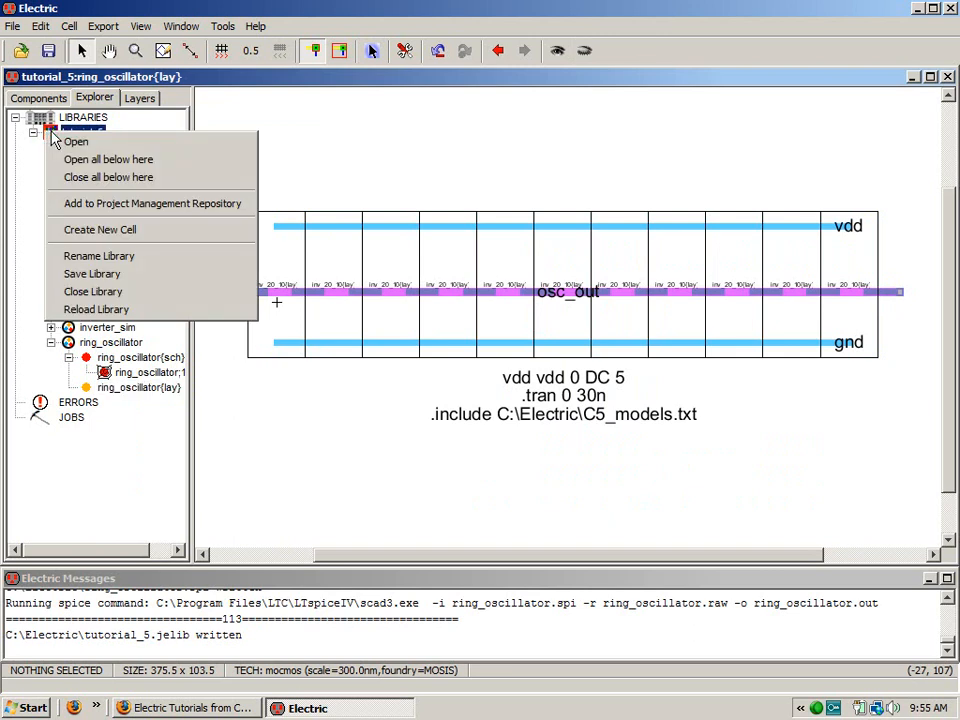
{"action": "left_click", "coordinate": [91, 293]}
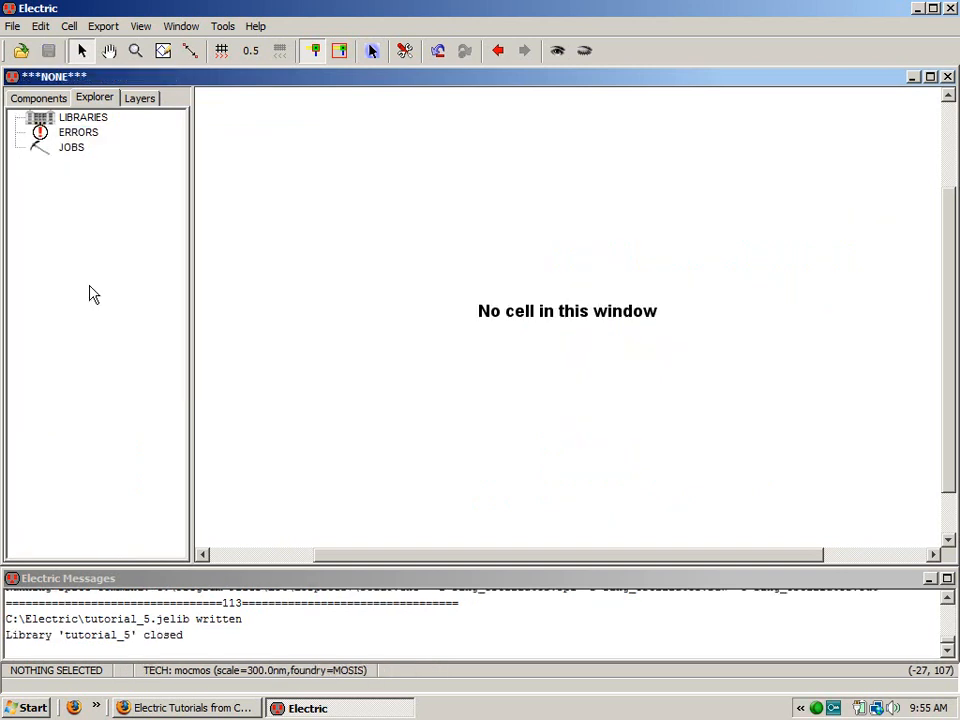
{"action": "left_click", "coordinate": [919, 7]}
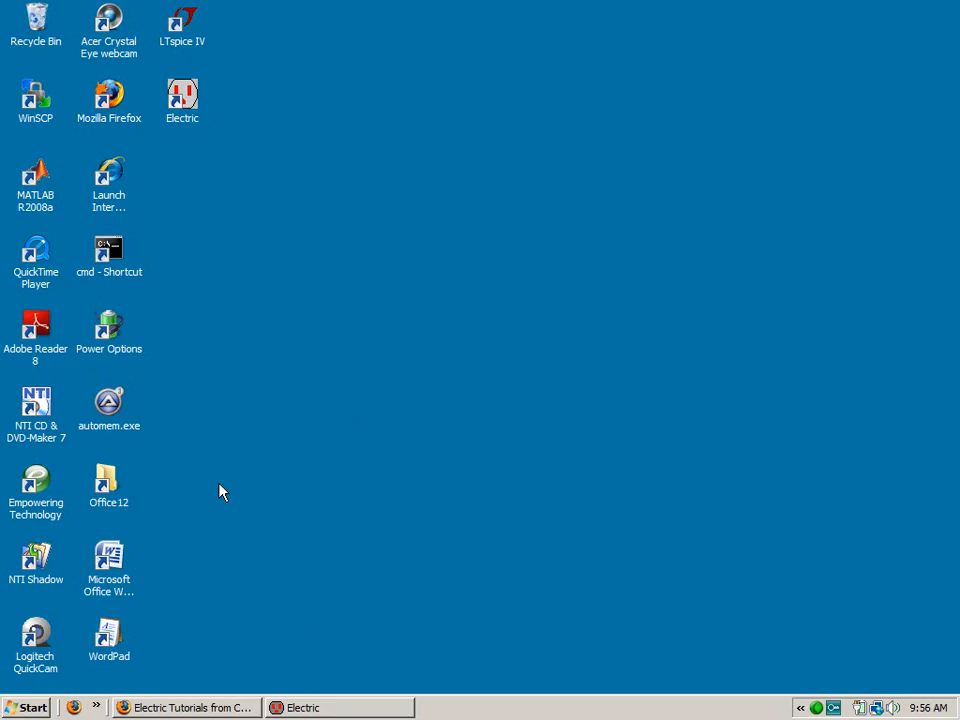